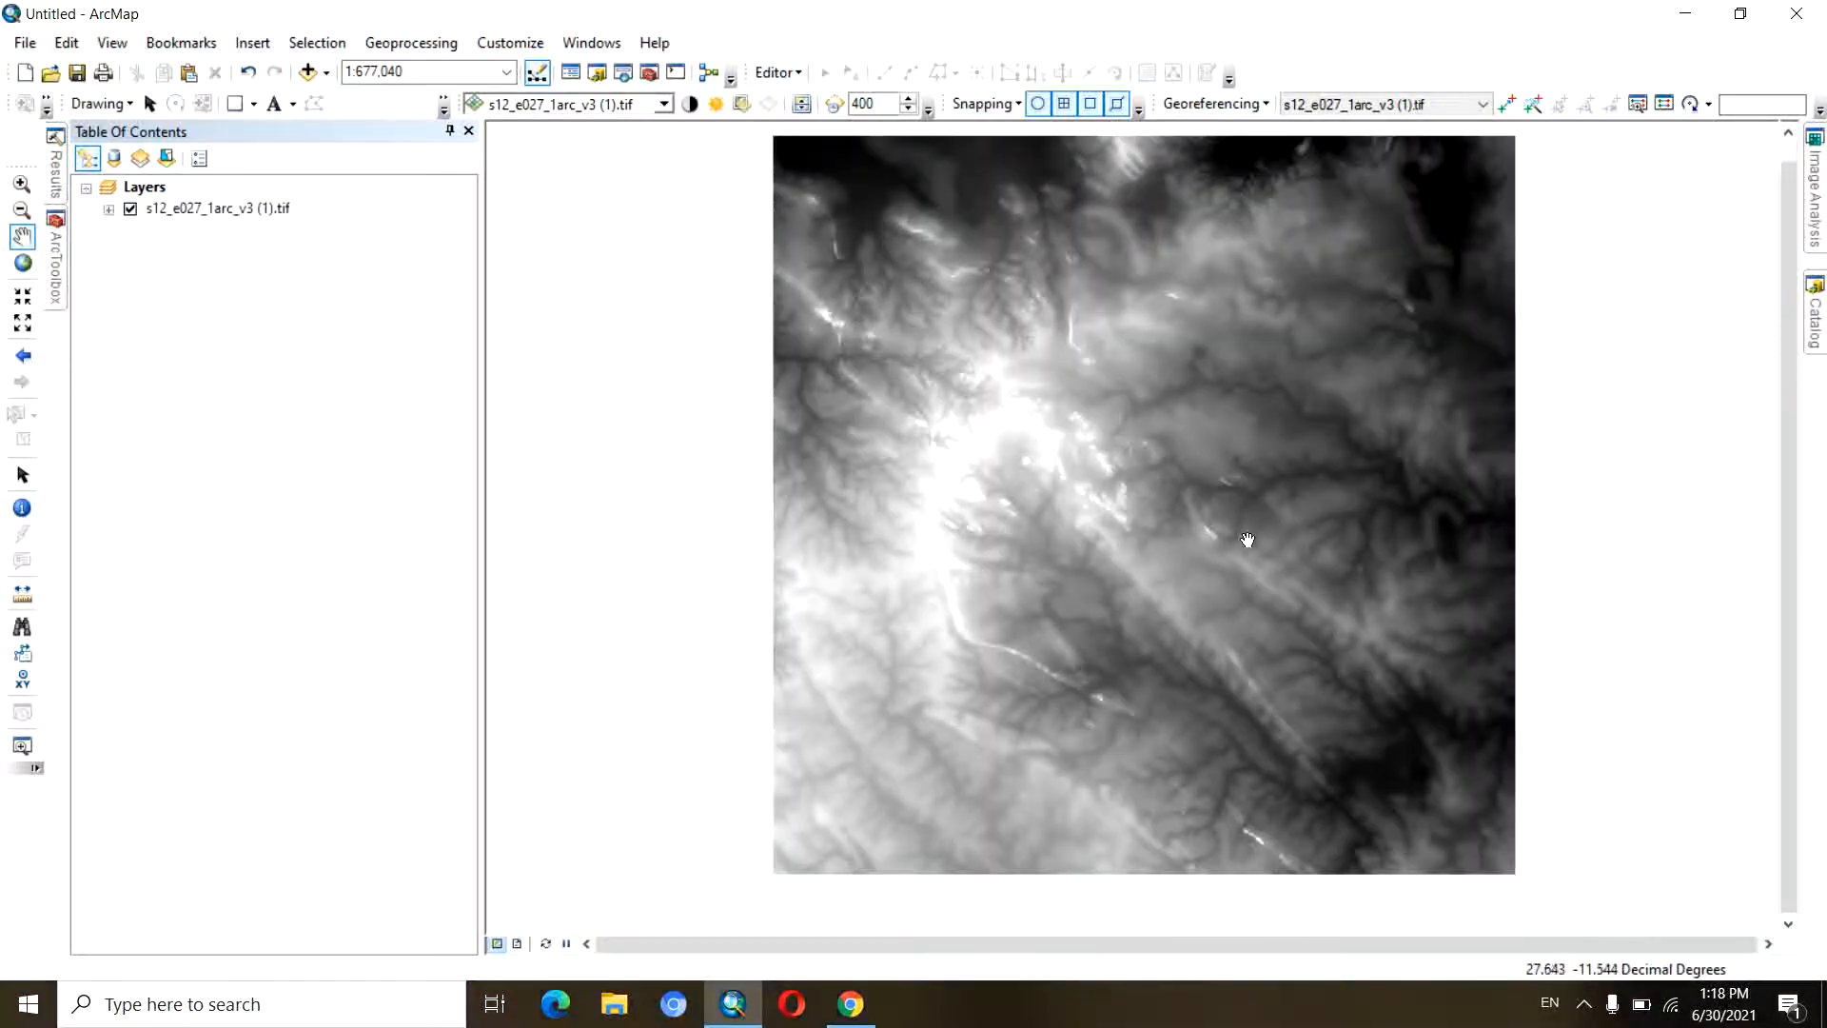
{"action": "left_click_drag", "start_coordinate": [1230, 525], "coordinate": [1244, 543]}
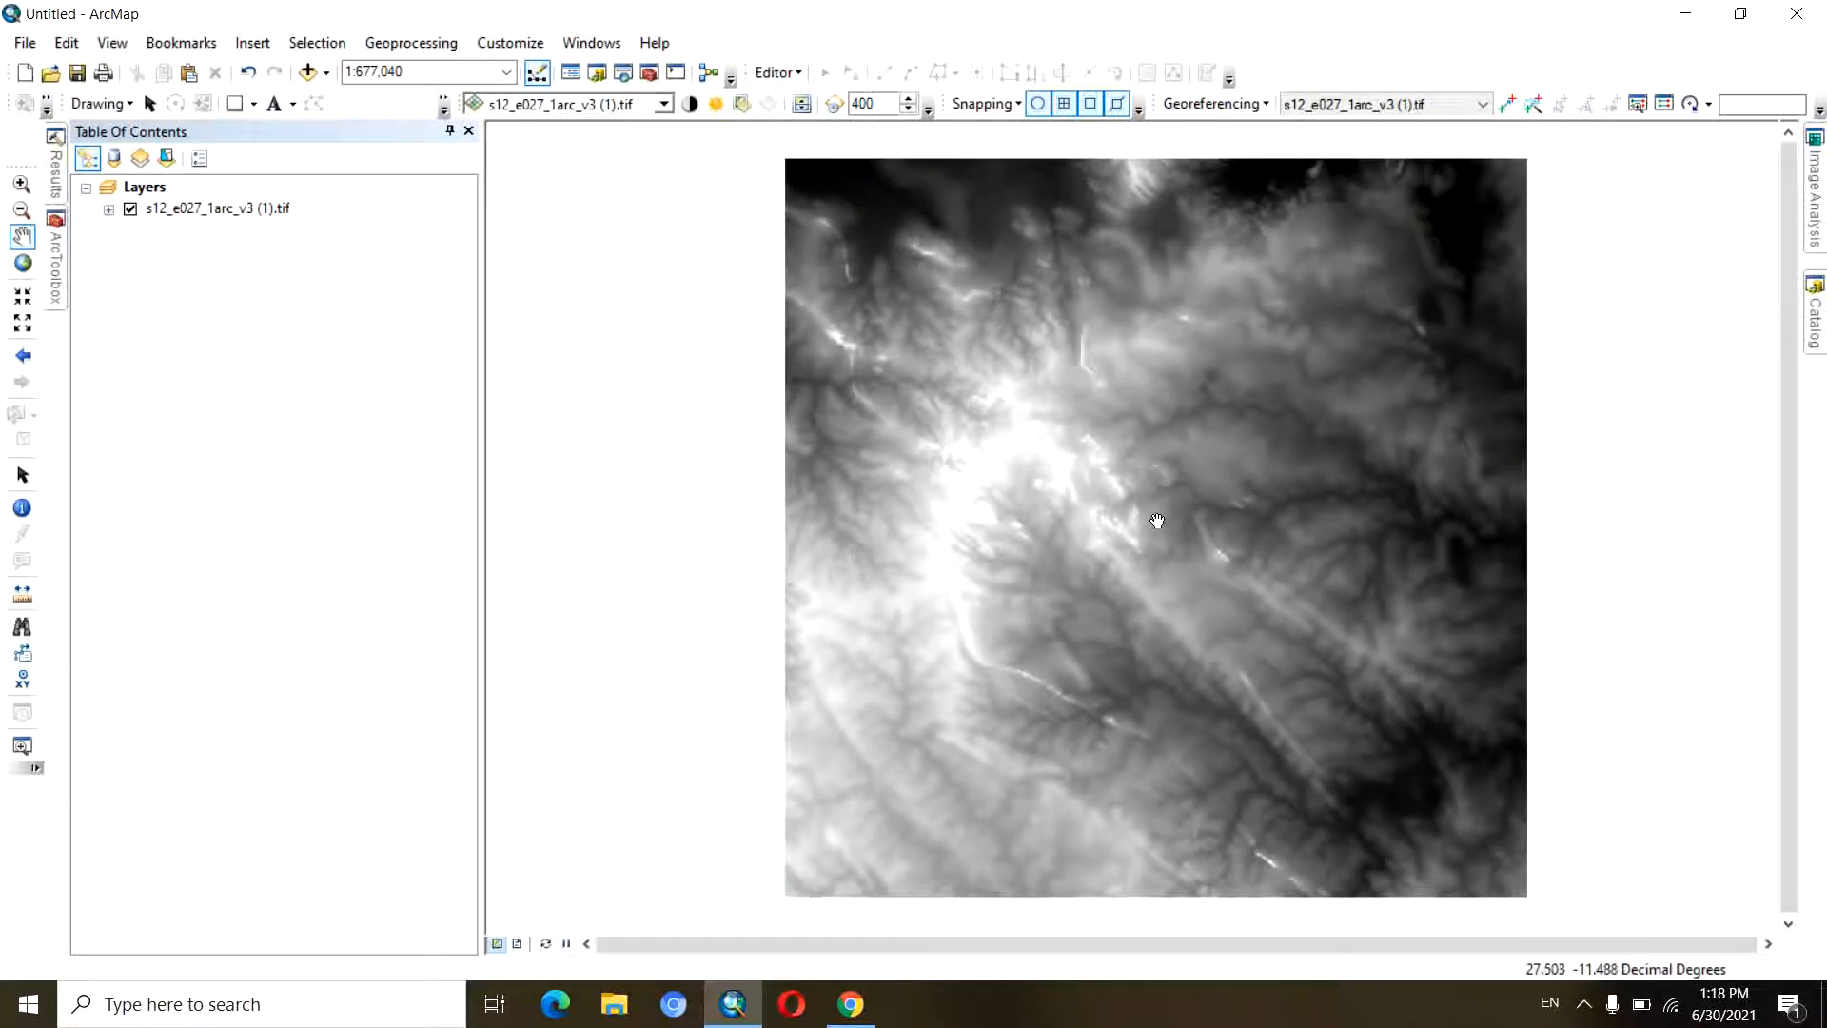
{"action": "left_click_drag", "start_coordinate": [1167, 583], "coordinate": [1161, 571]}
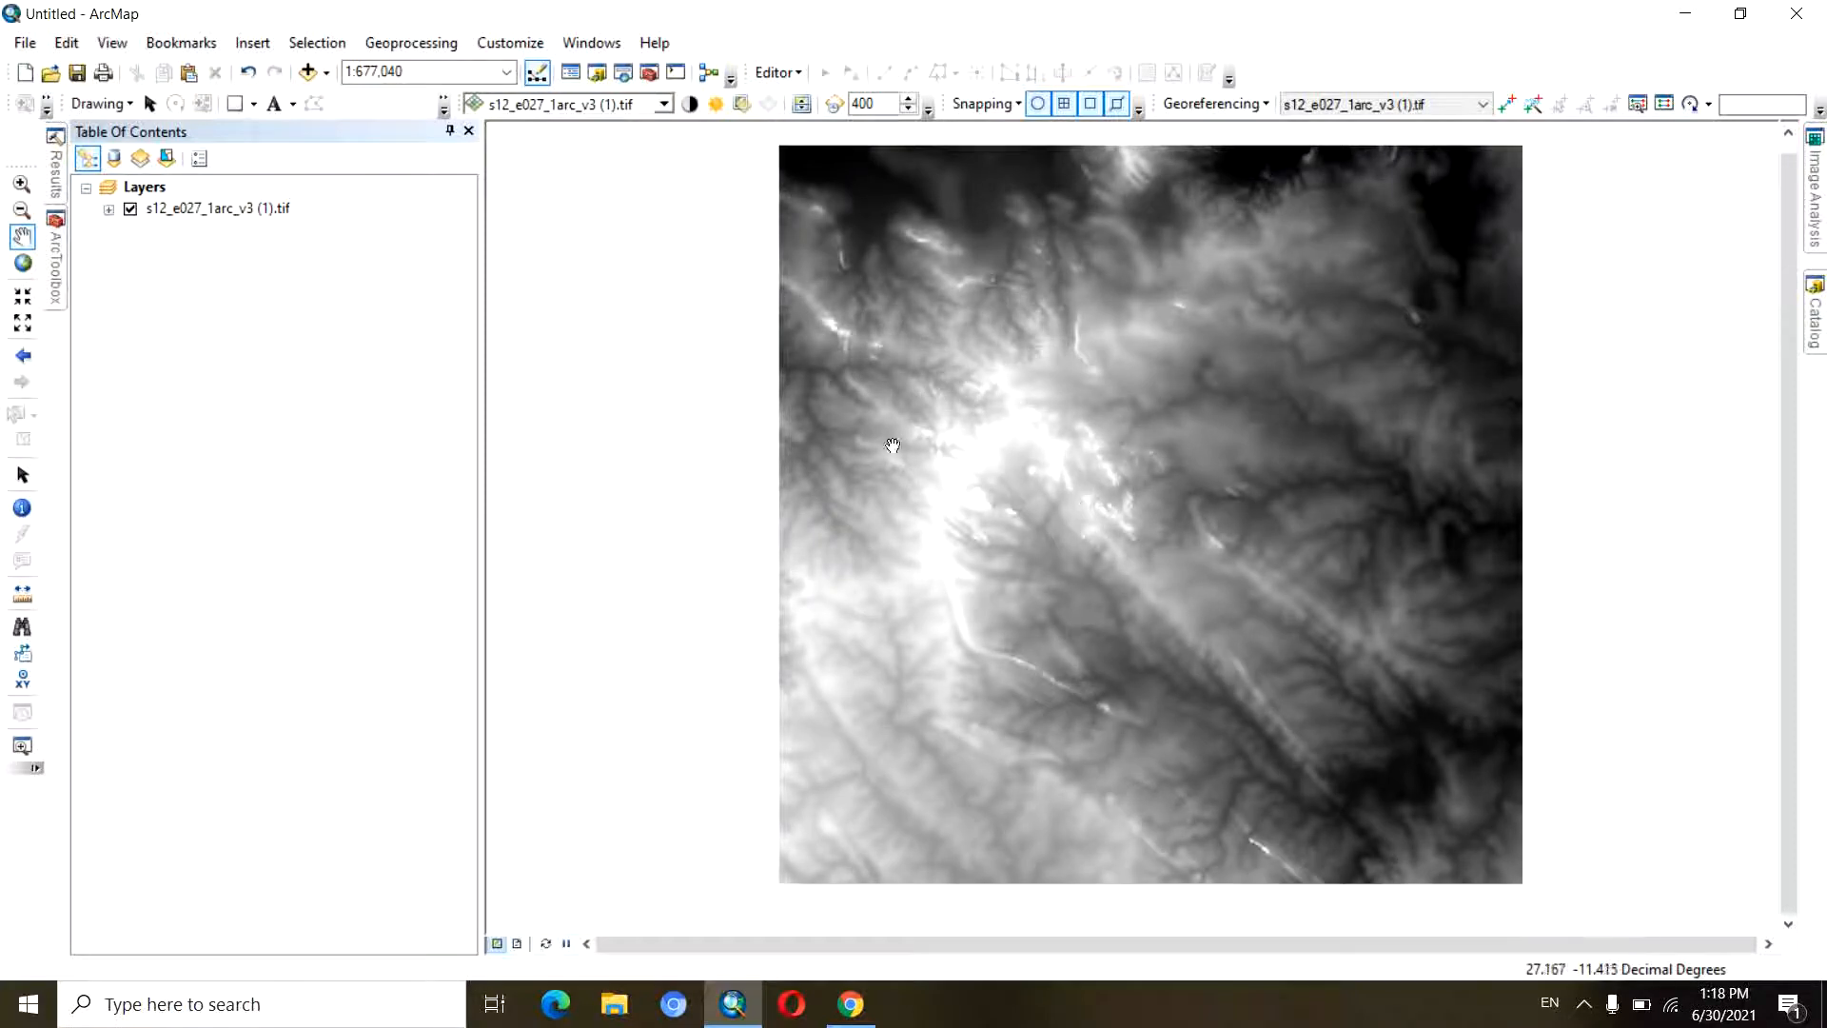
- Run the Hydrology Fill tool on s12_e027_1arc_v3 (1).tif, saving the output surface raster as Fill.tif in D:\everything\ArcGis
{"action": "mouse_move", "coordinate": [57, 267]}
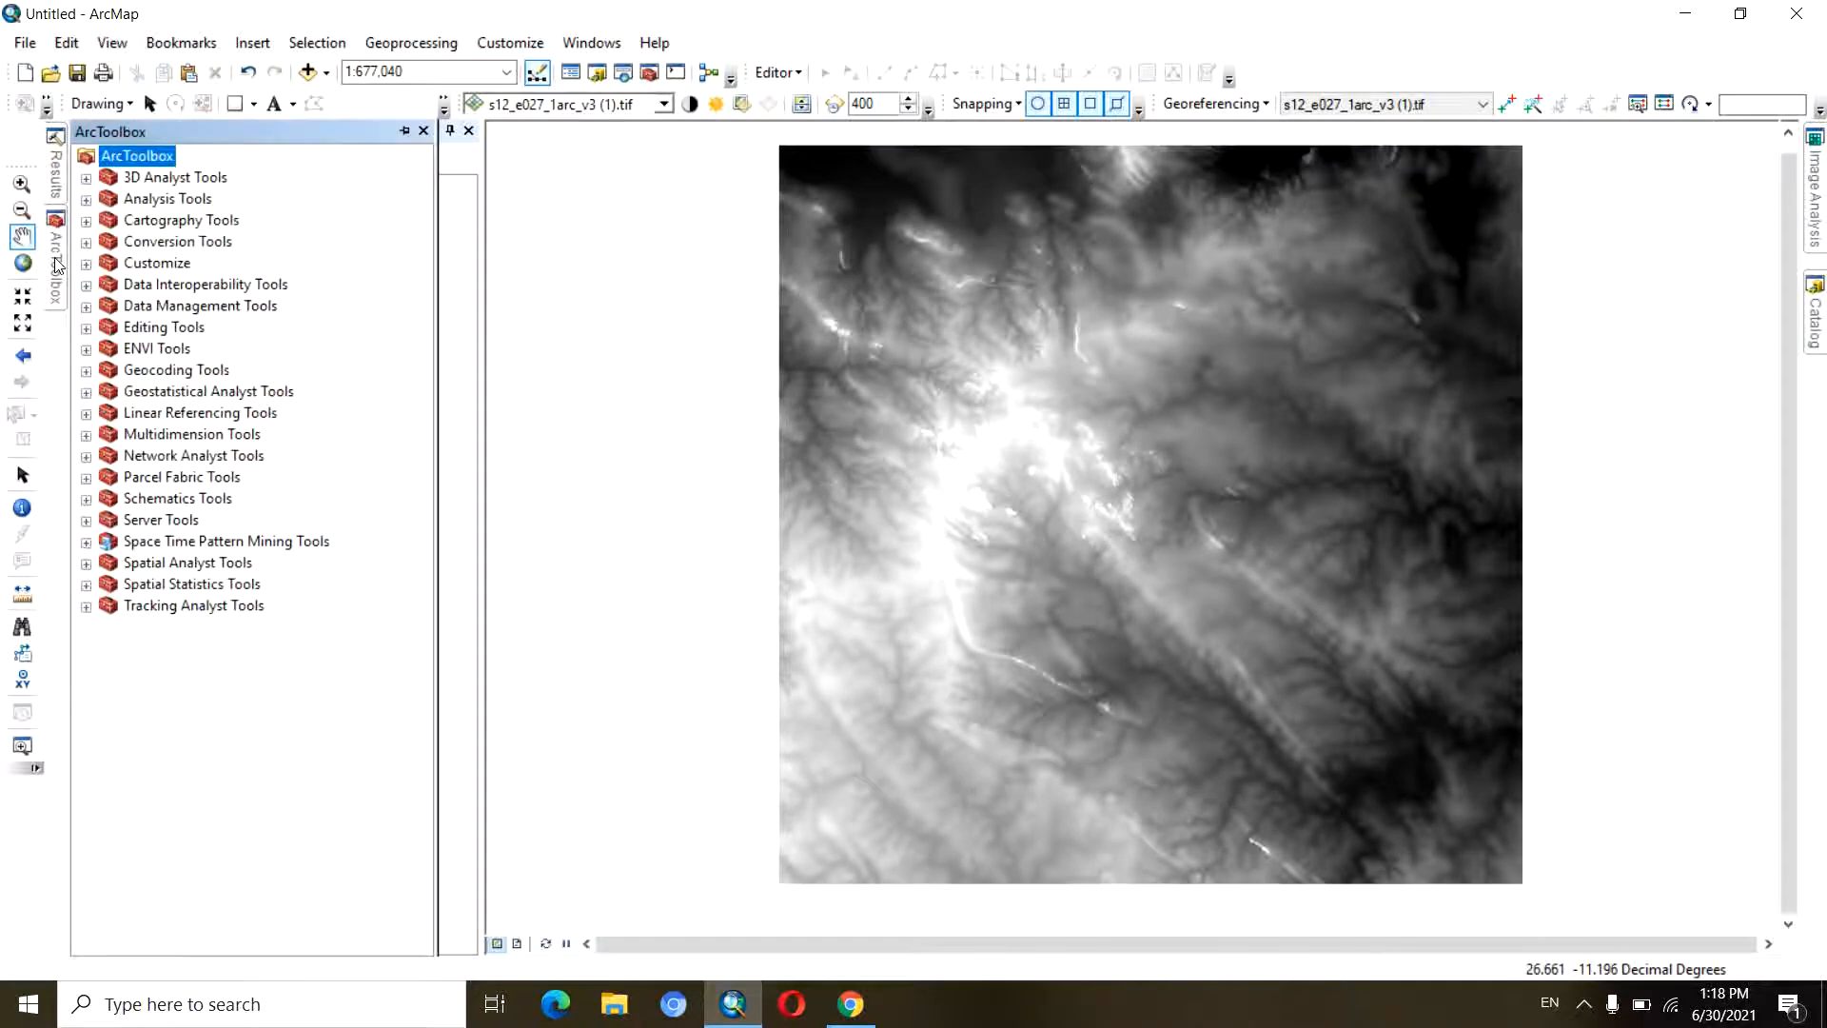
{"action": "left_click", "coordinate": [86, 563]}
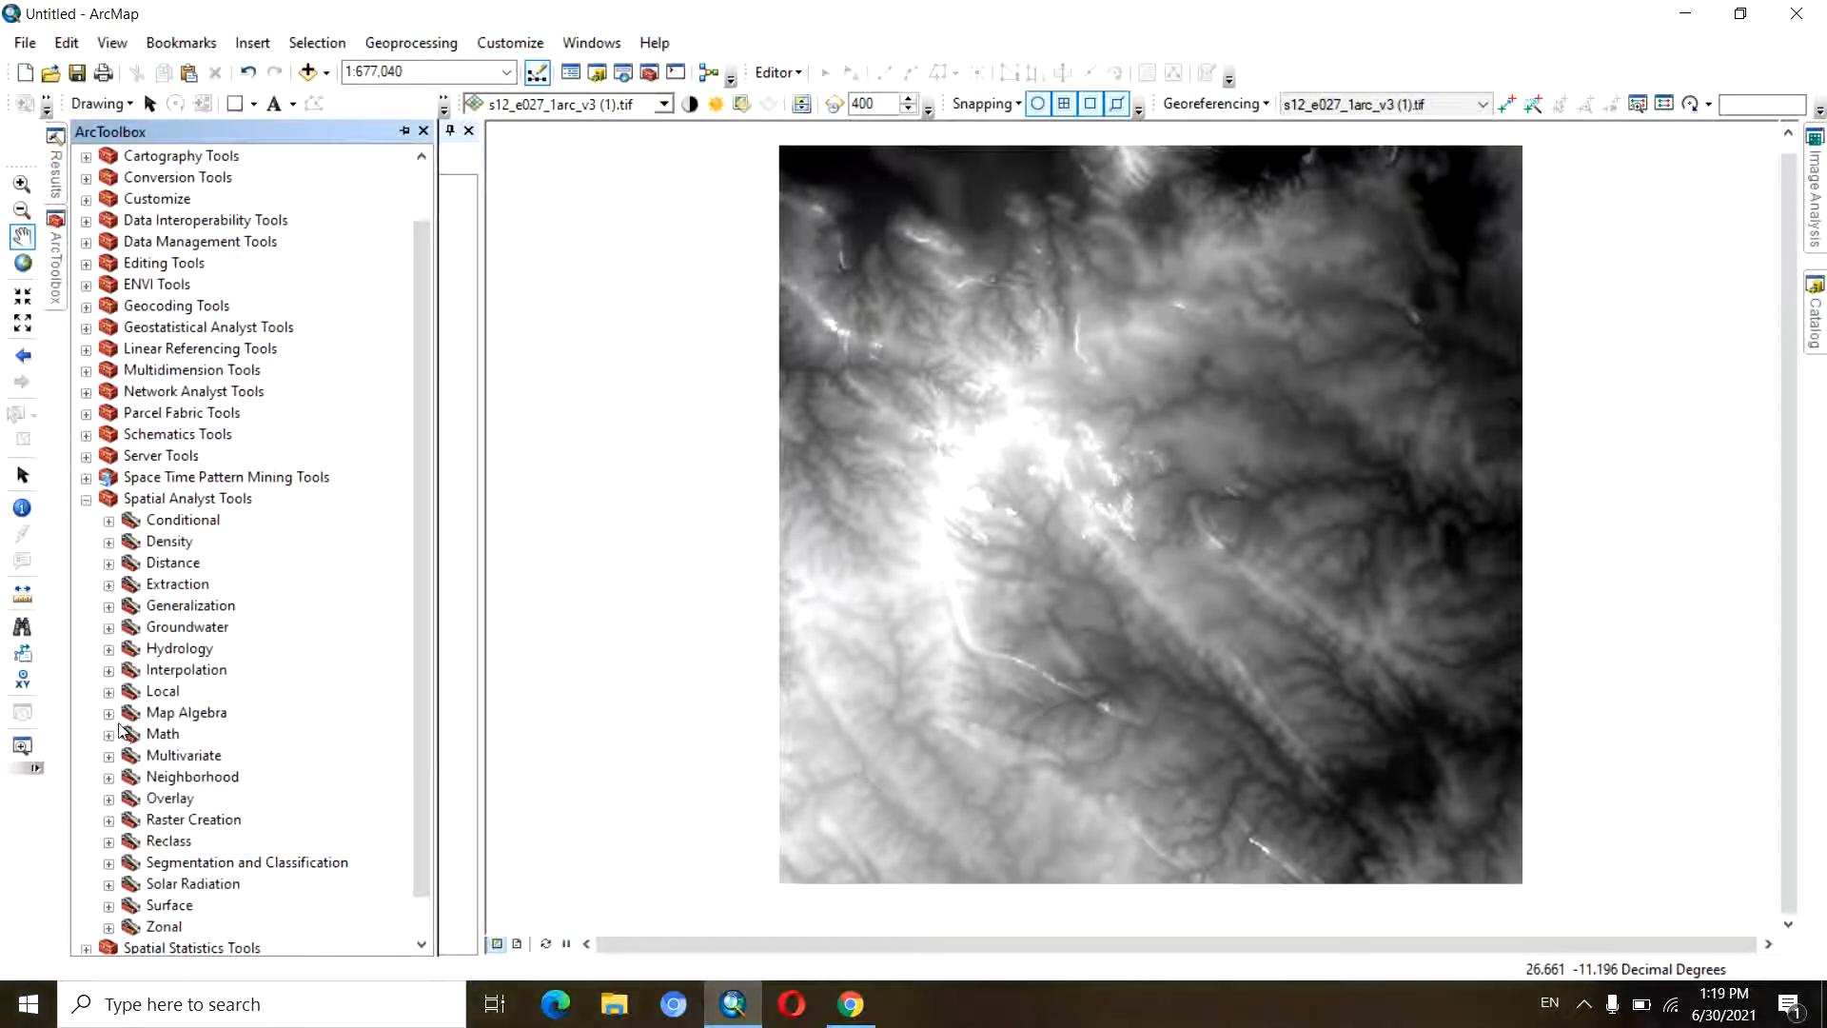
{"action": "left_click", "coordinate": [110, 651]}
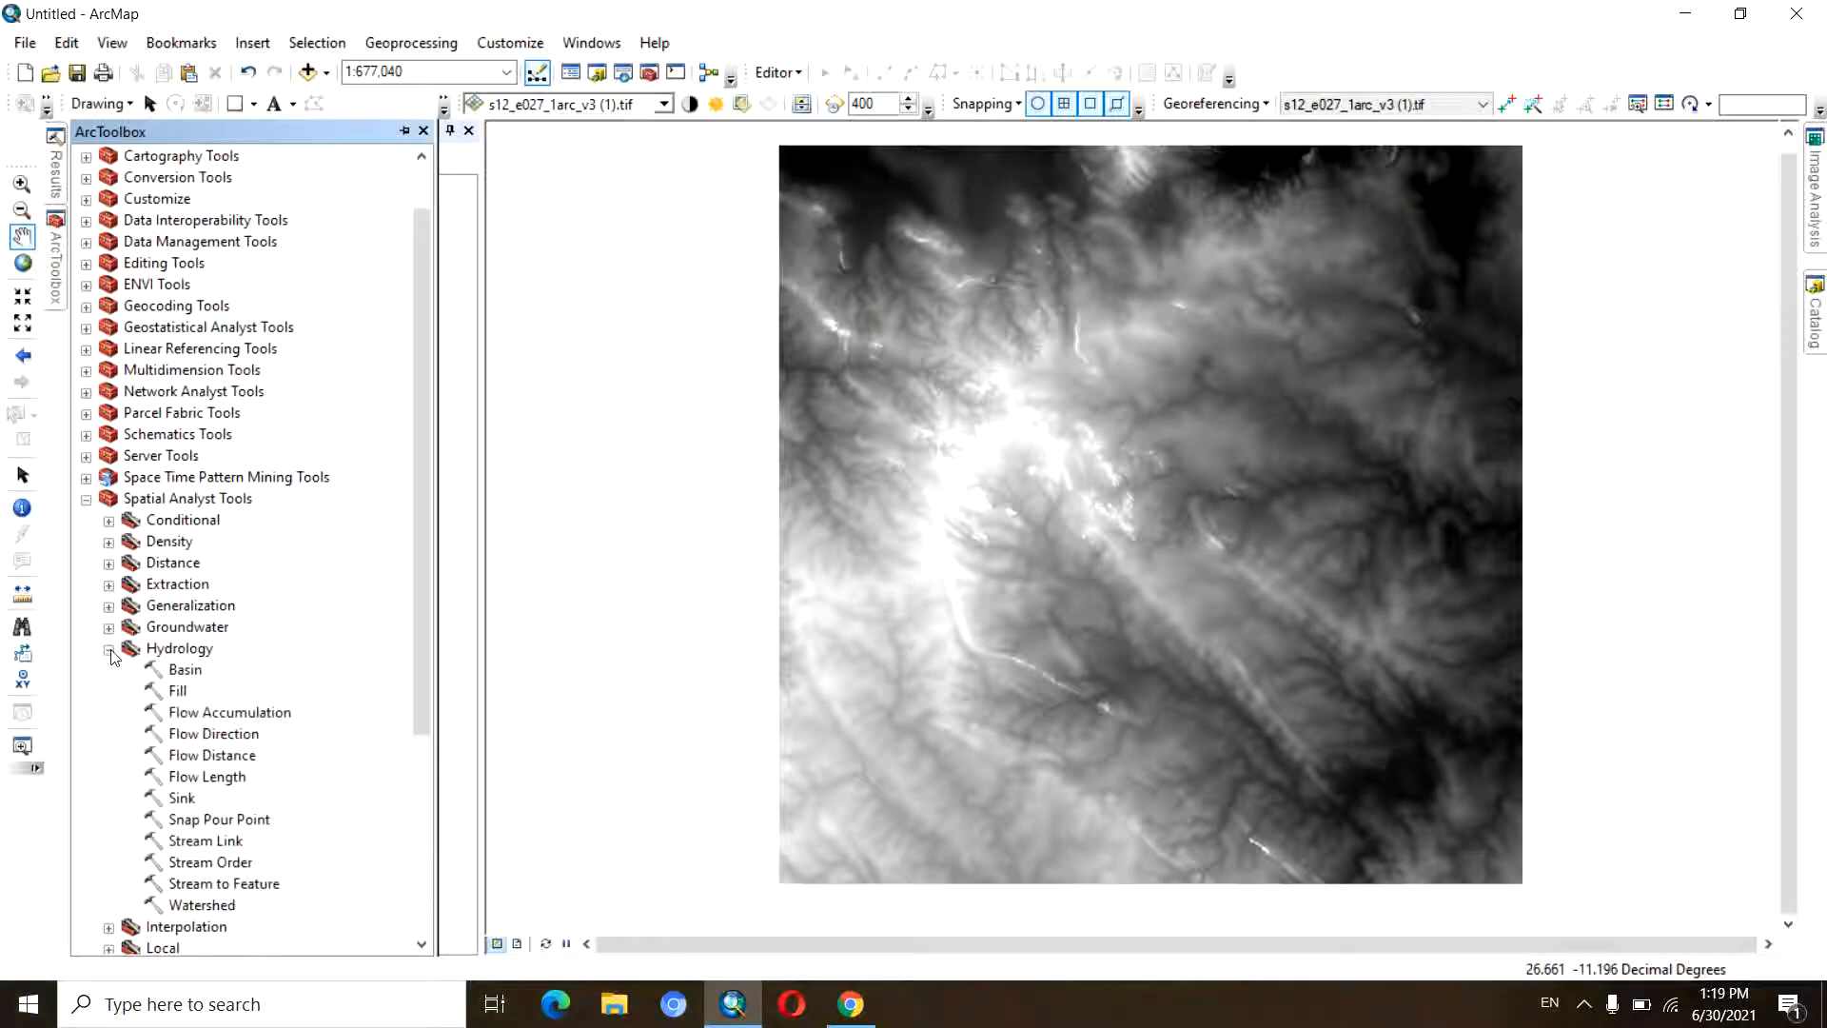
{"action": "double_click", "coordinate": [178, 691]}
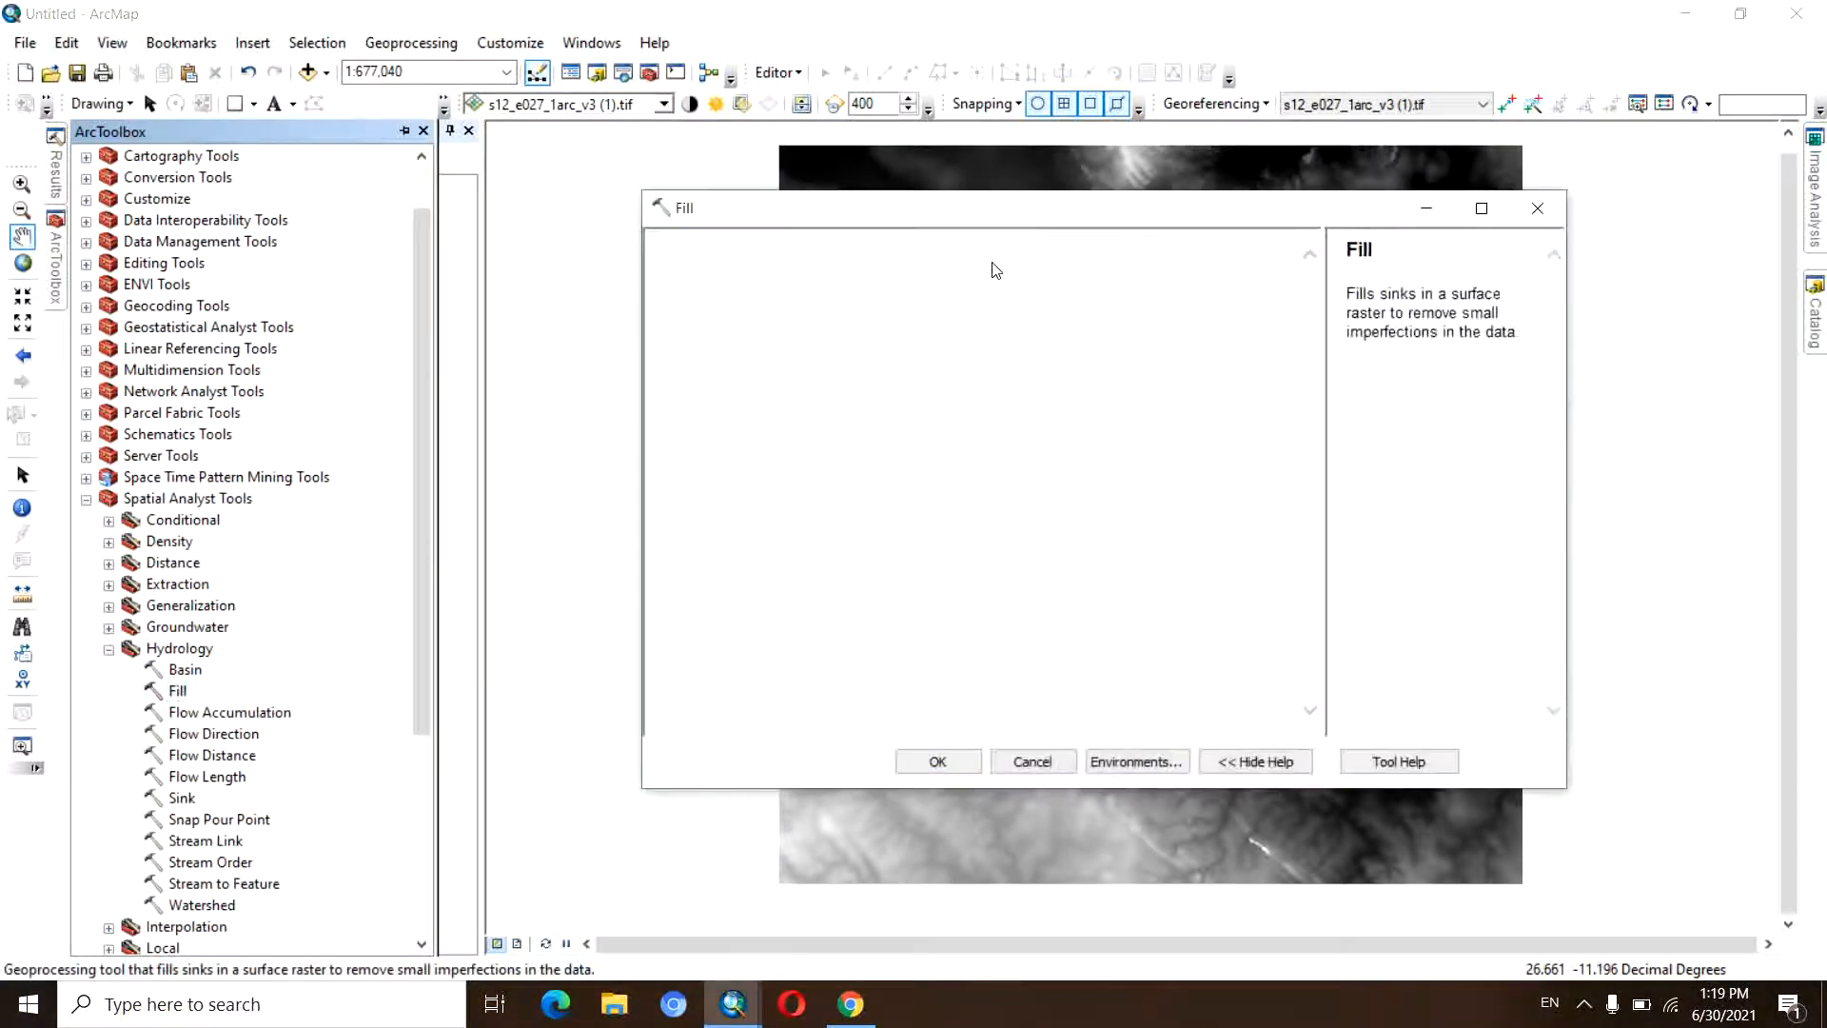
{"action": "left_click", "coordinate": [1235, 277]}
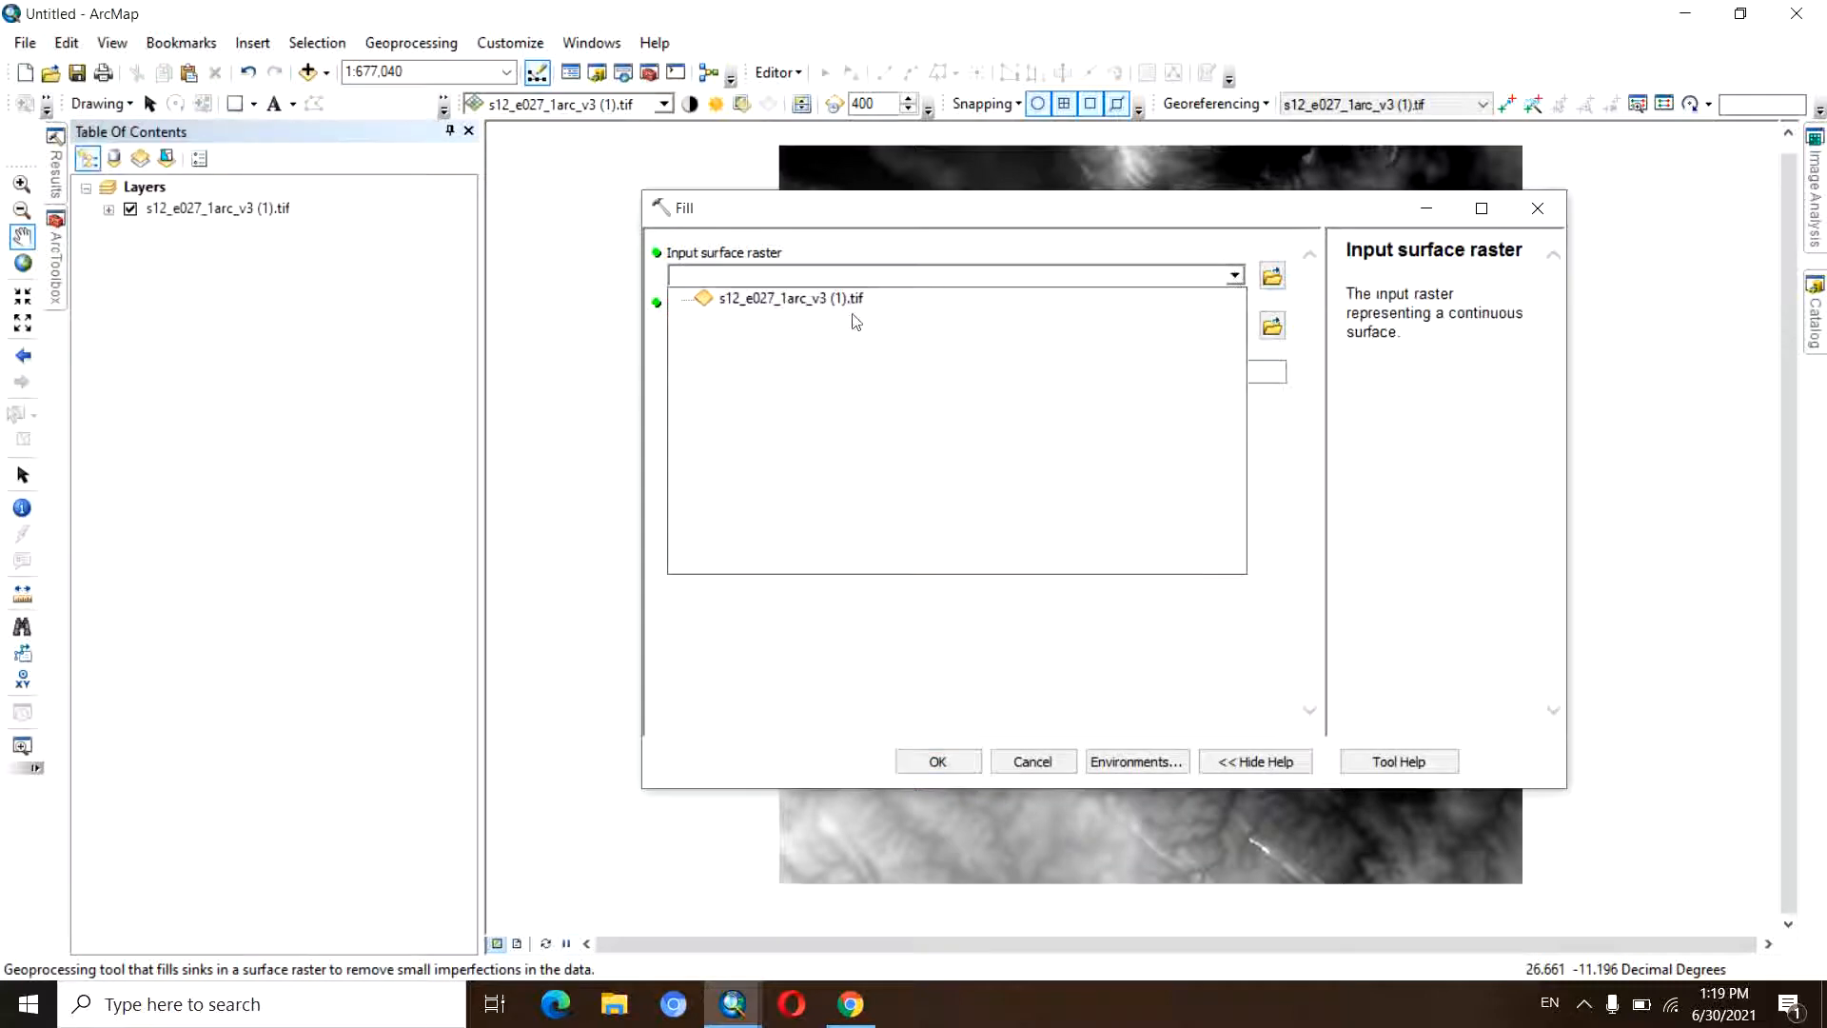
{"action": "left_click", "coordinate": [832, 303]}
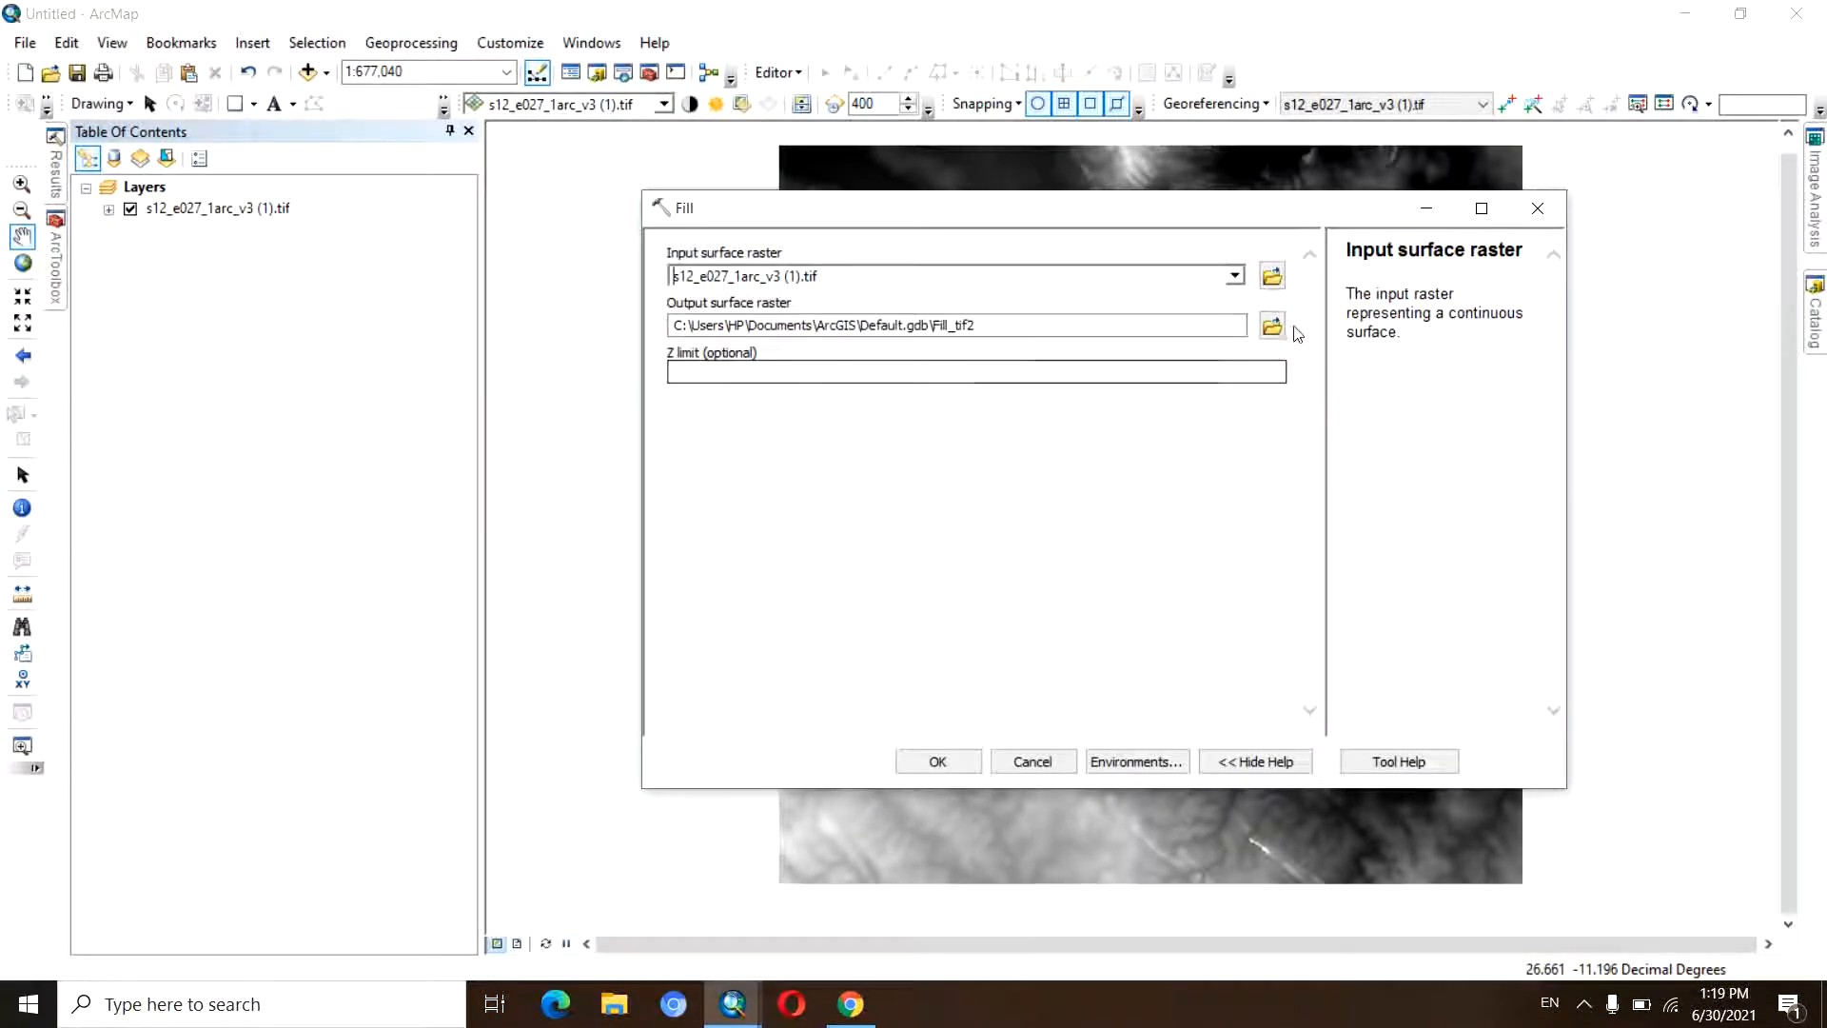
{"action": "left_click", "coordinate": [1273, 327]}
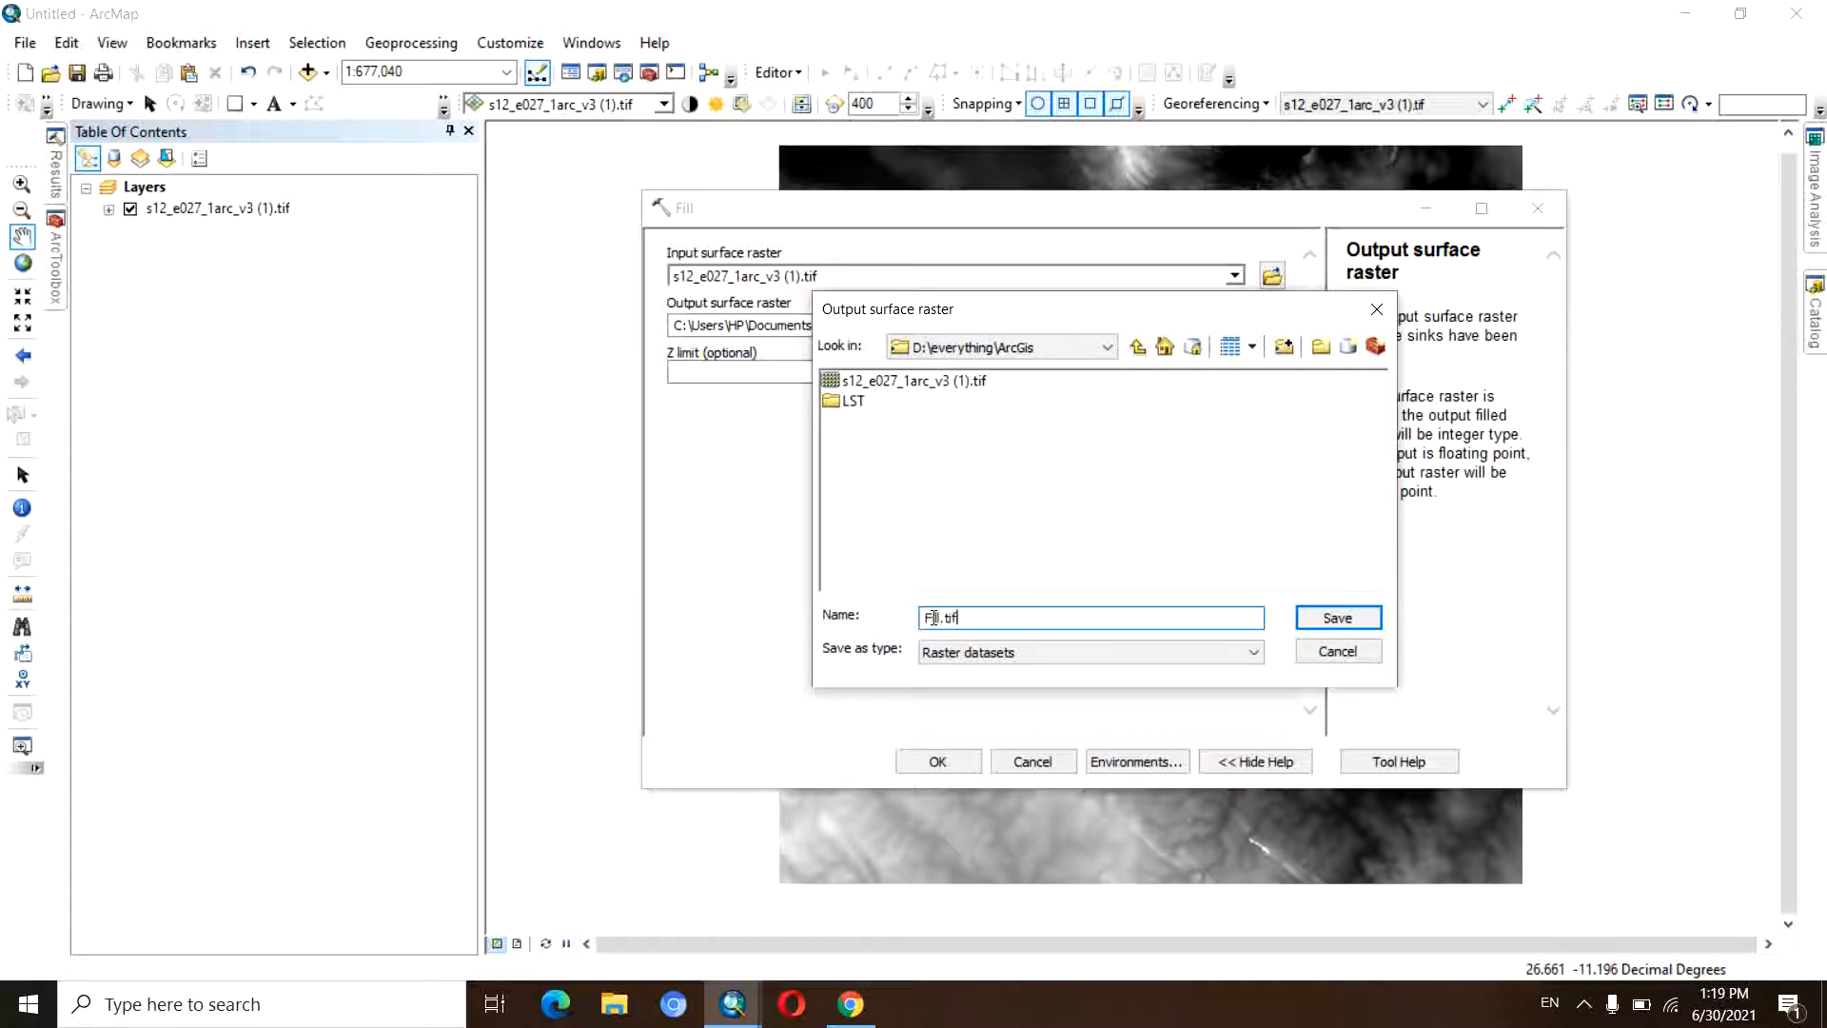
{"action": "left_click", "coordinate": [1337, 617]}
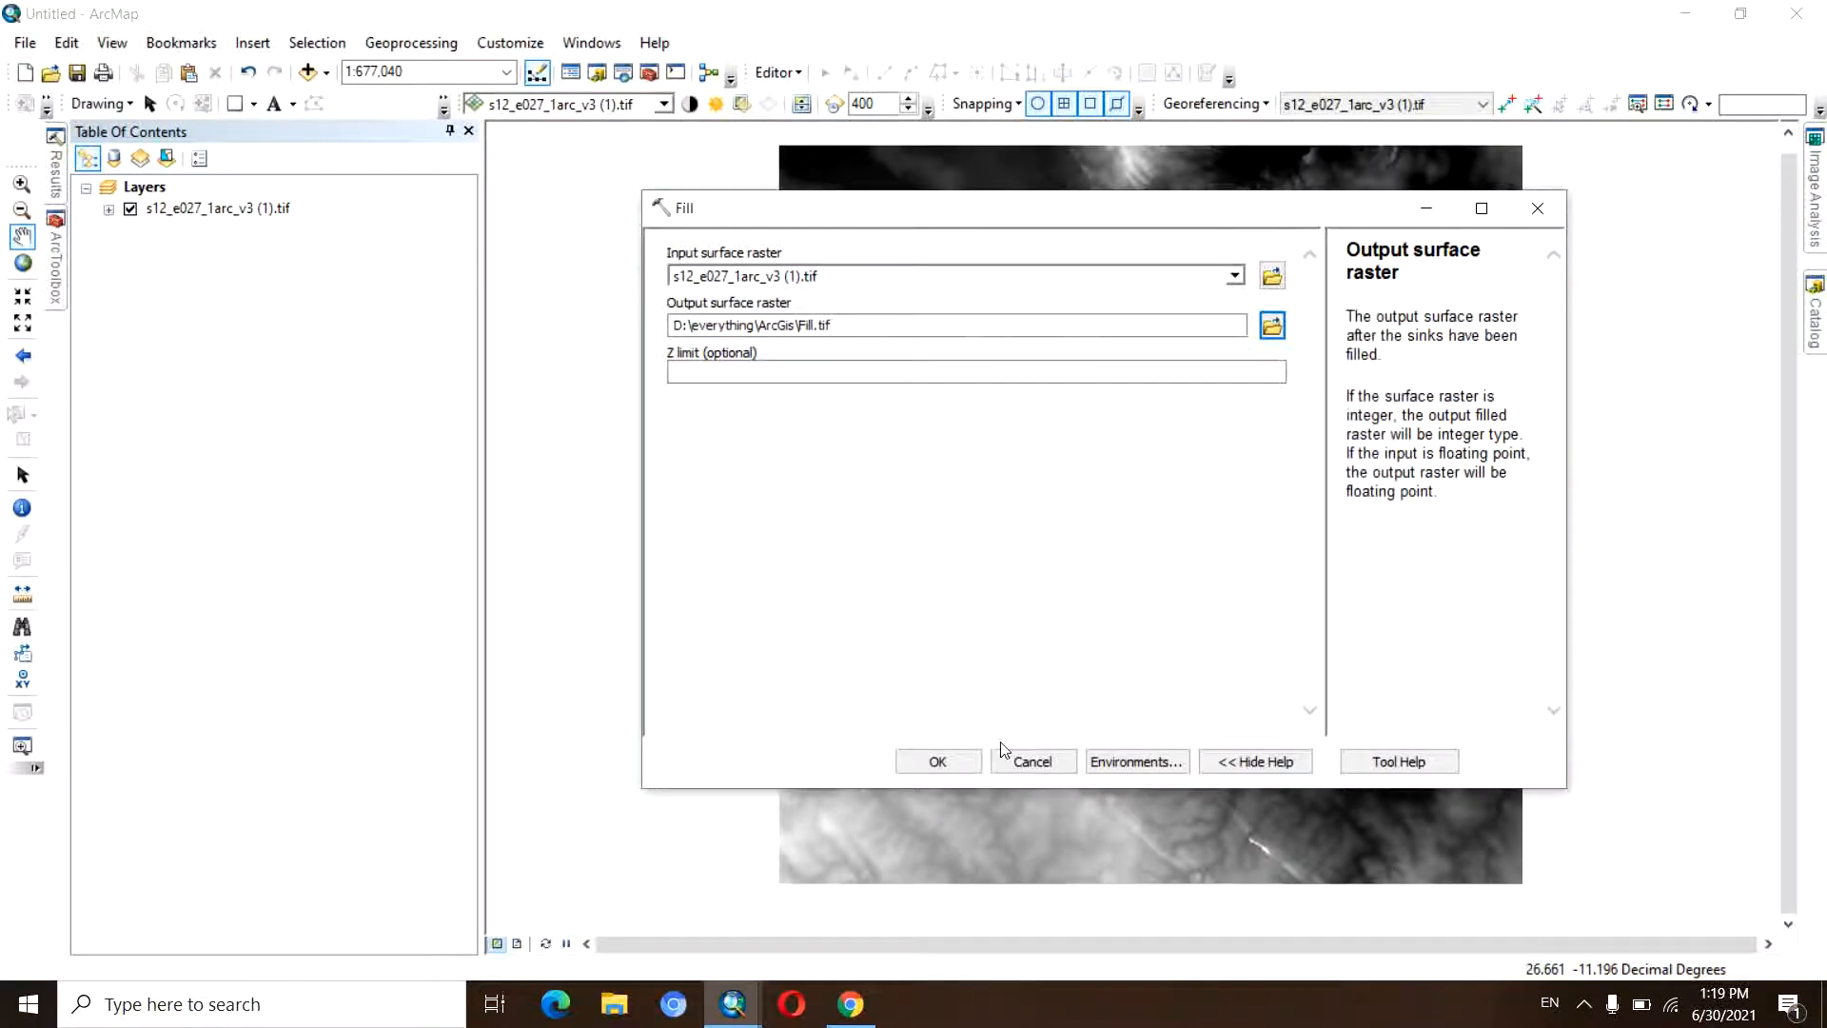
{"action": "left_click", "coordinate": [939, 762]}
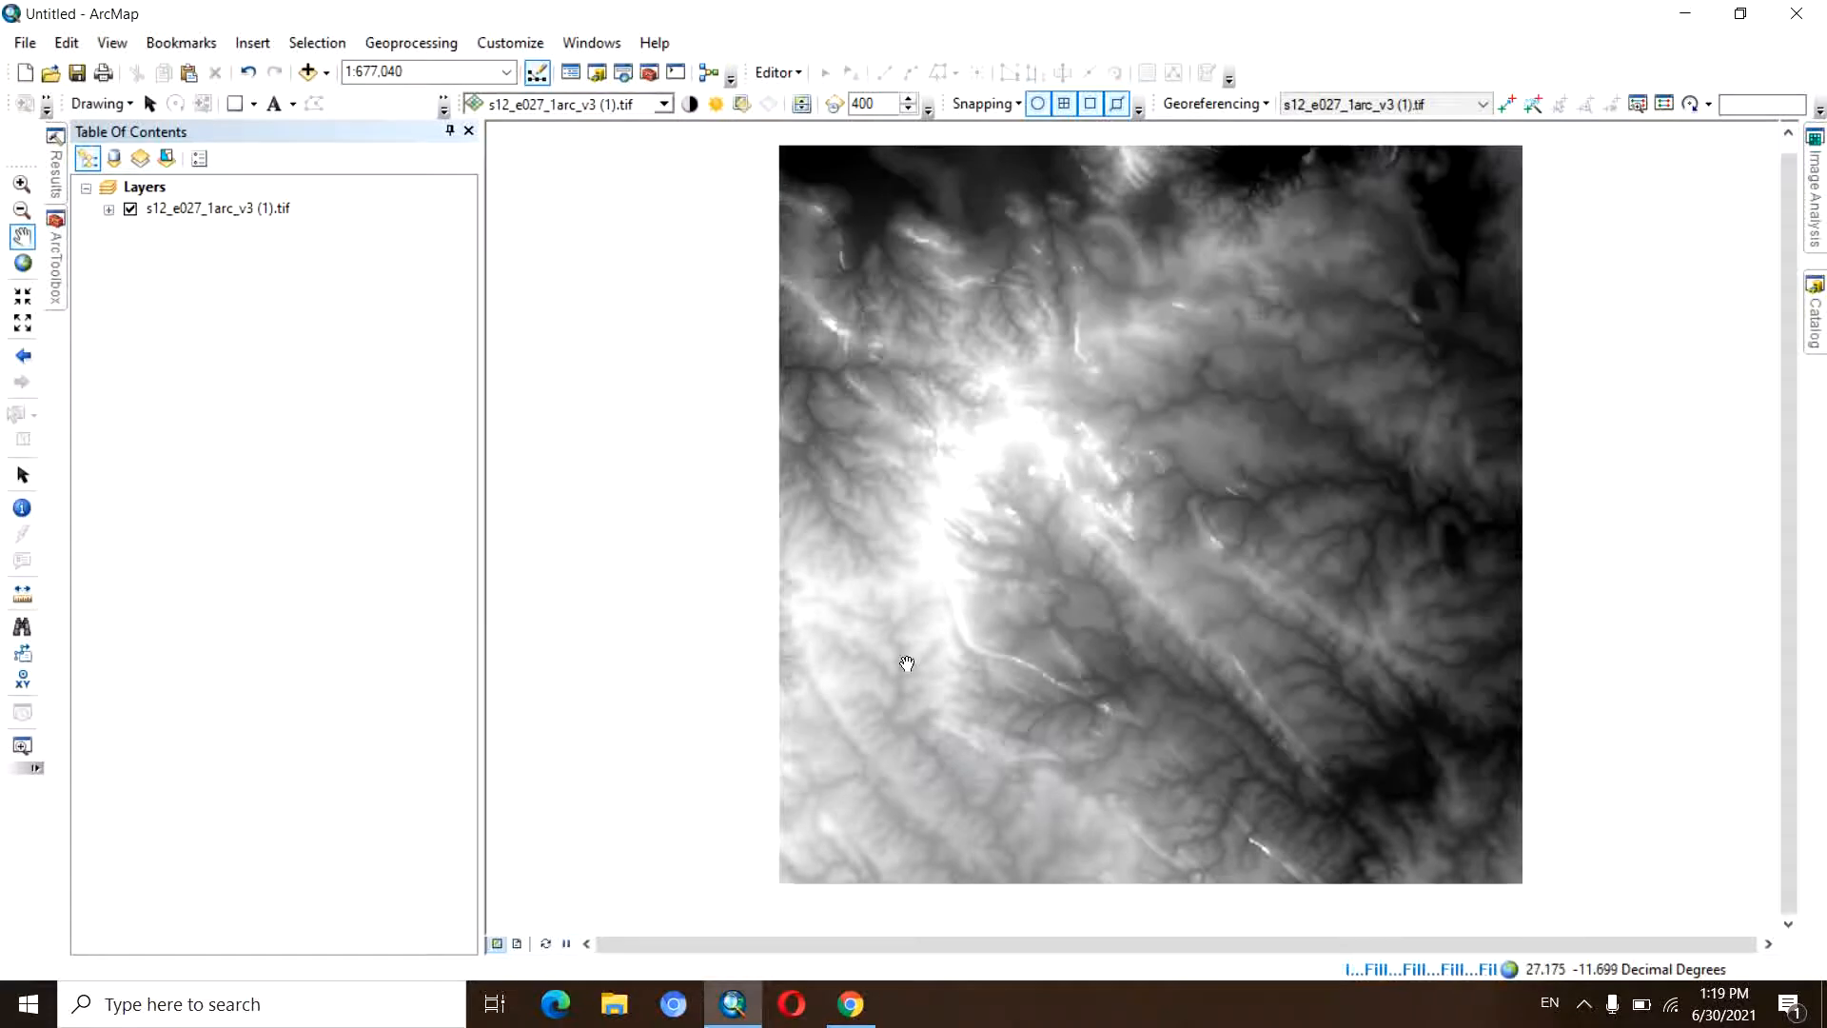
- Run the Flow Direction tool on Fill.tif with the D8 type, saving the output raster as Flow_dir.tif in D:\everything\ArcGis
{"action": "left_click_drag", "start_coordinate": [1080, 530], "coordinate": [1065, 539]}
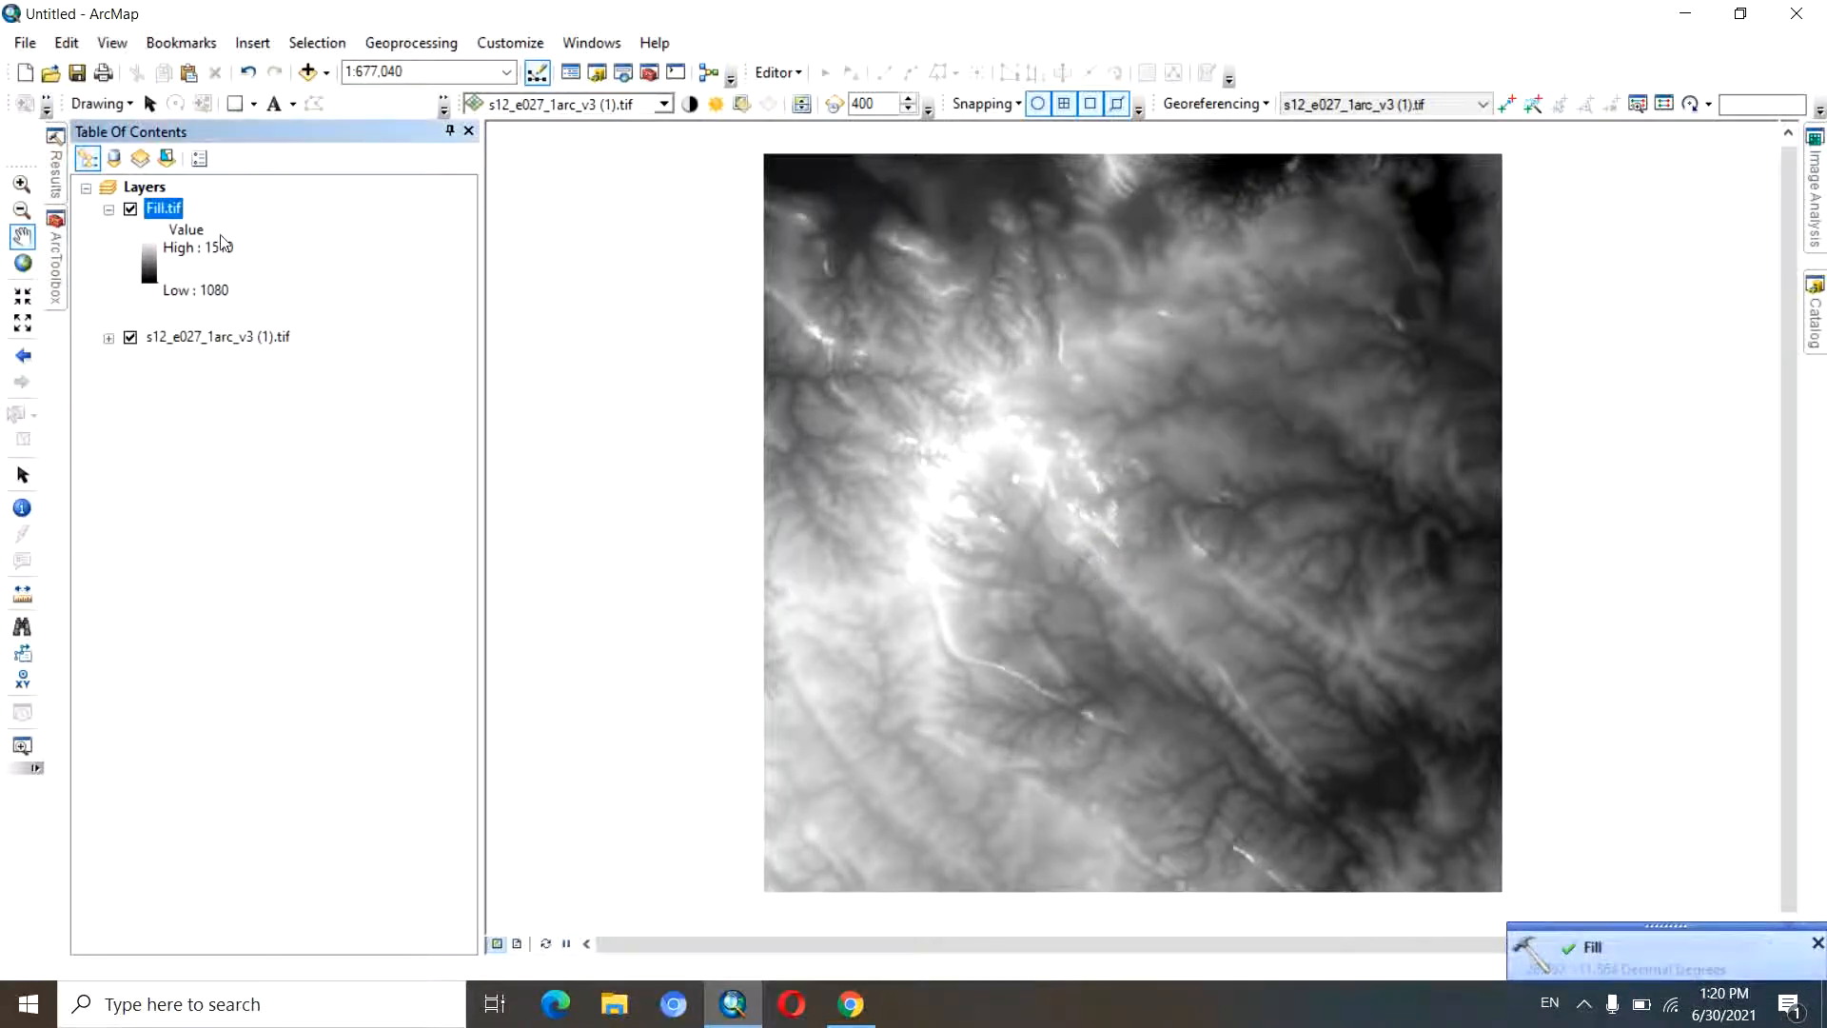
{"action": "left_click", "coordinate": [57, 269]}
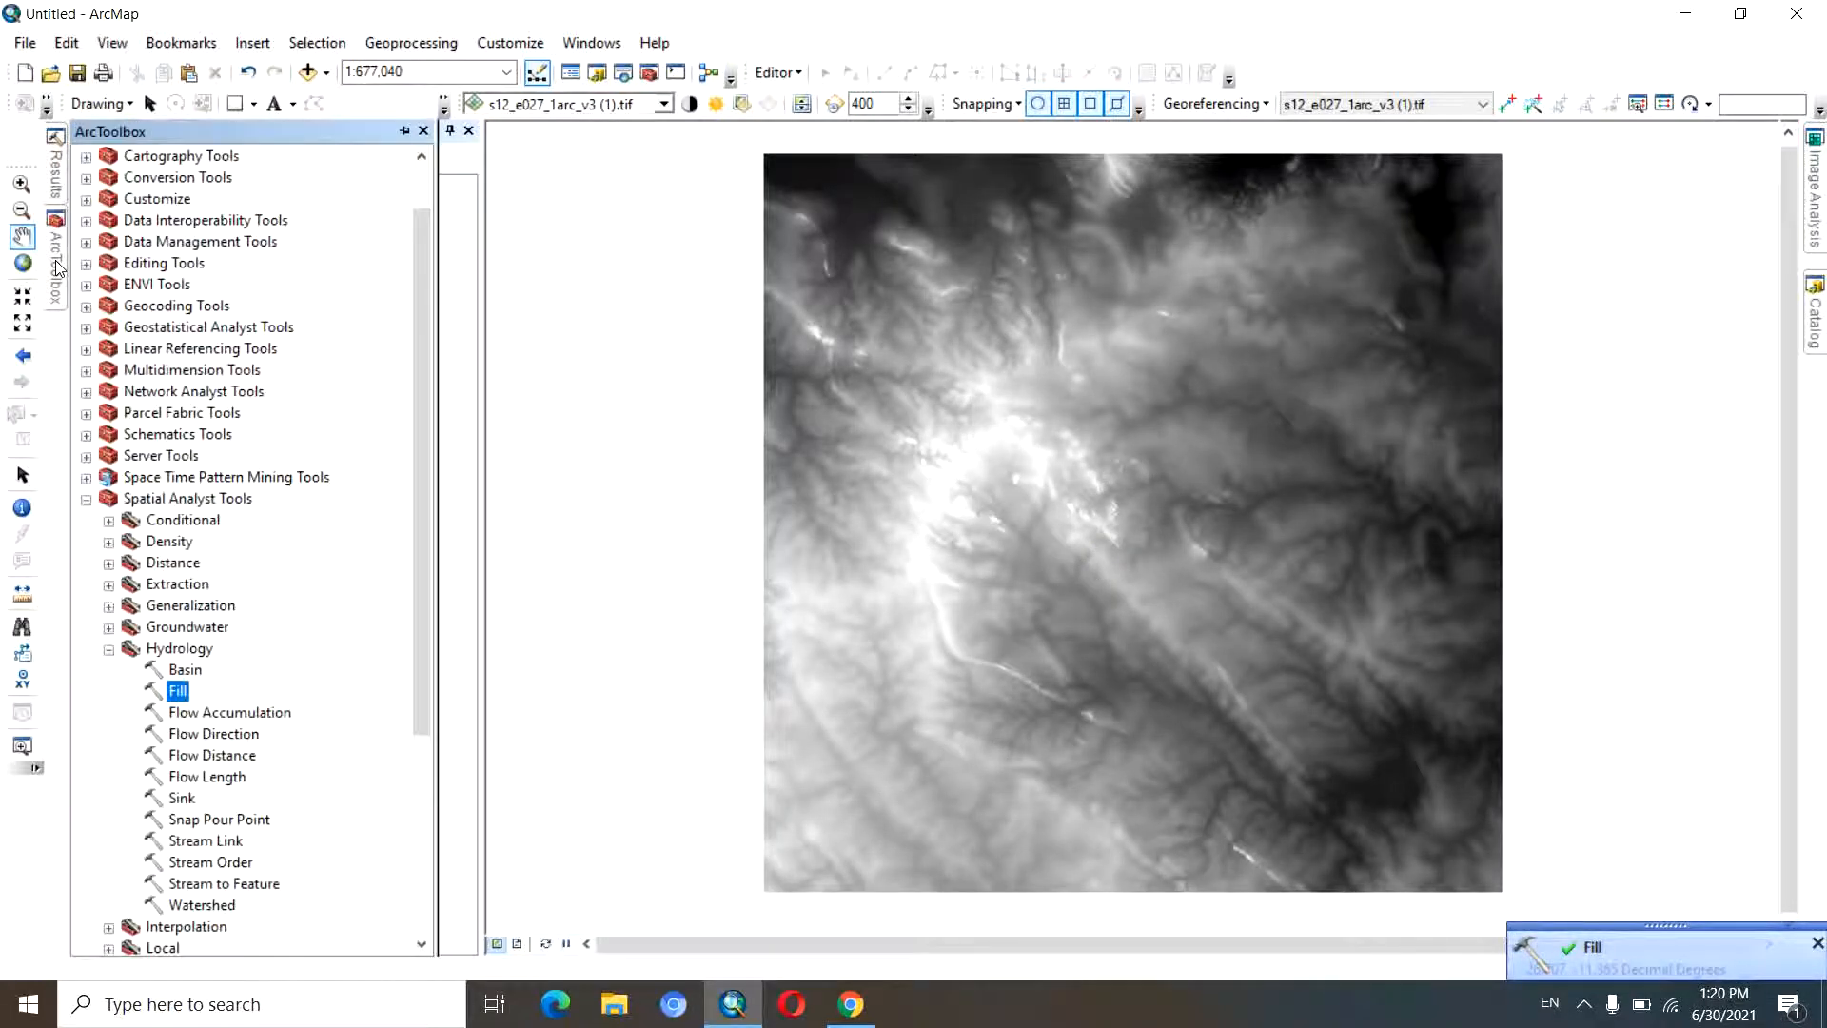
{"action": "double_click", "coordinate": [190, 736]}
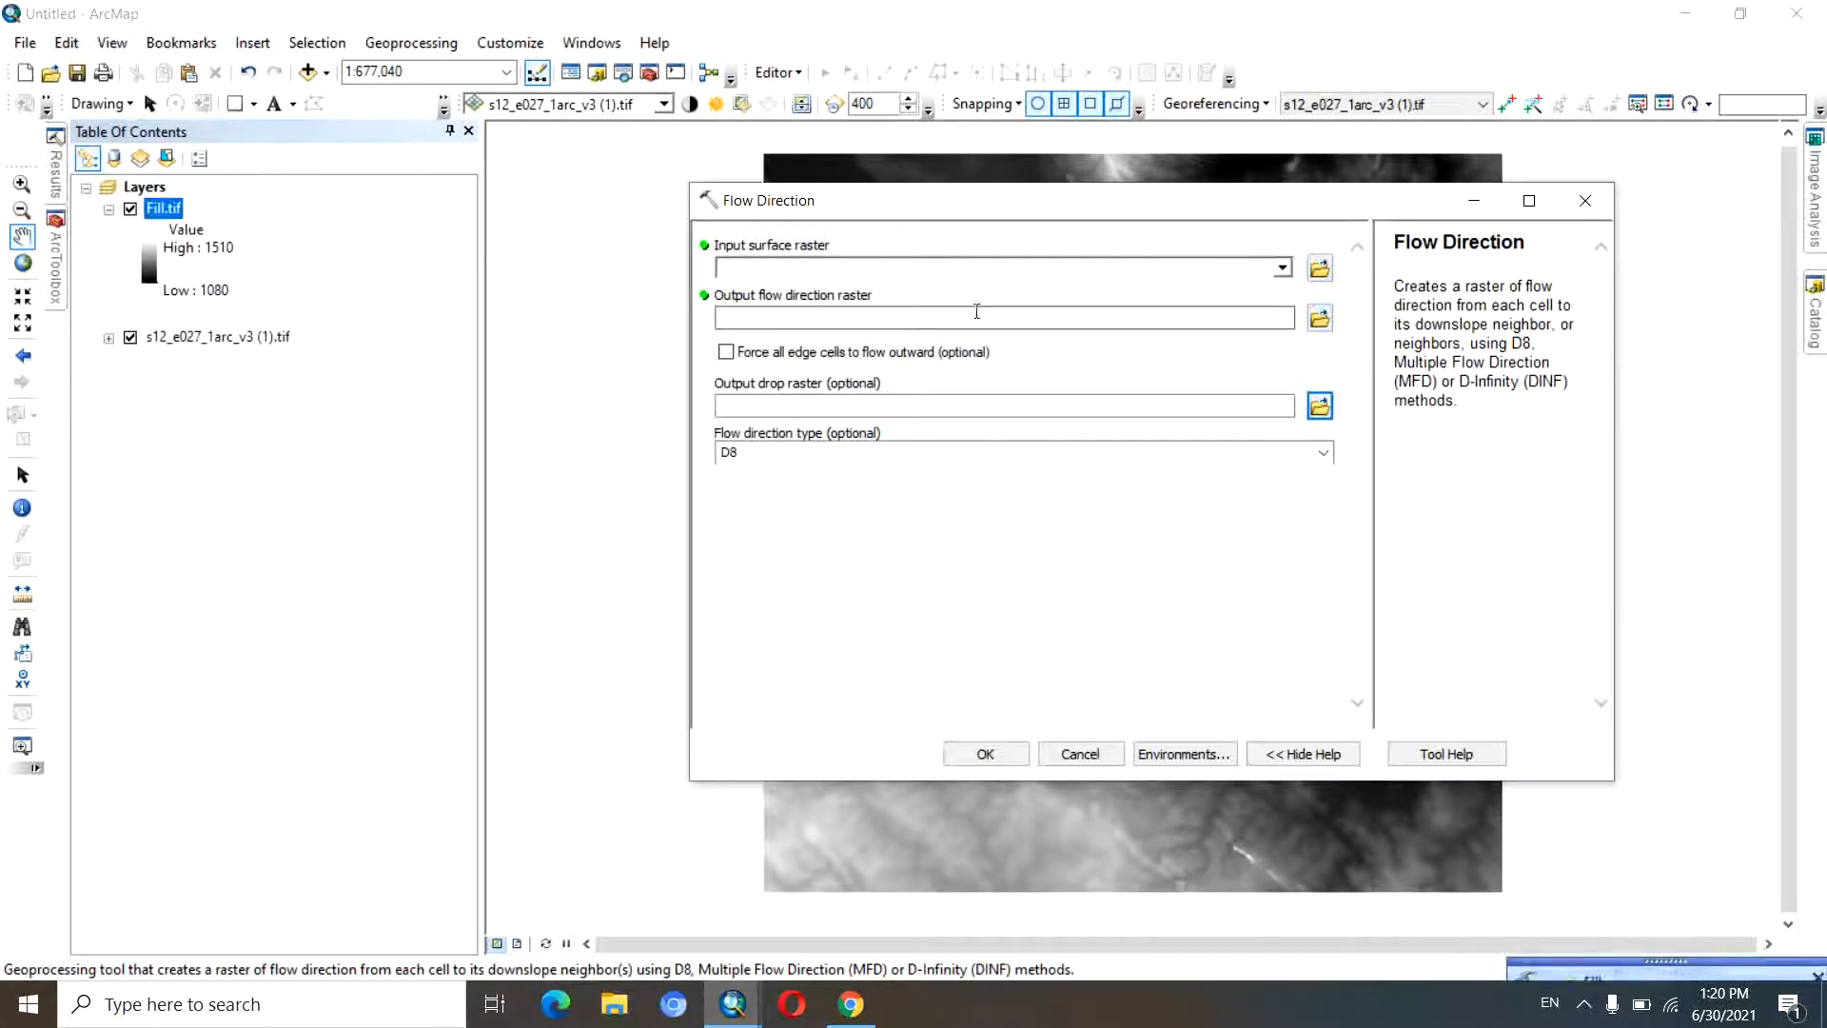
{"action": "left_click", "coordinate": [1283, 268]}
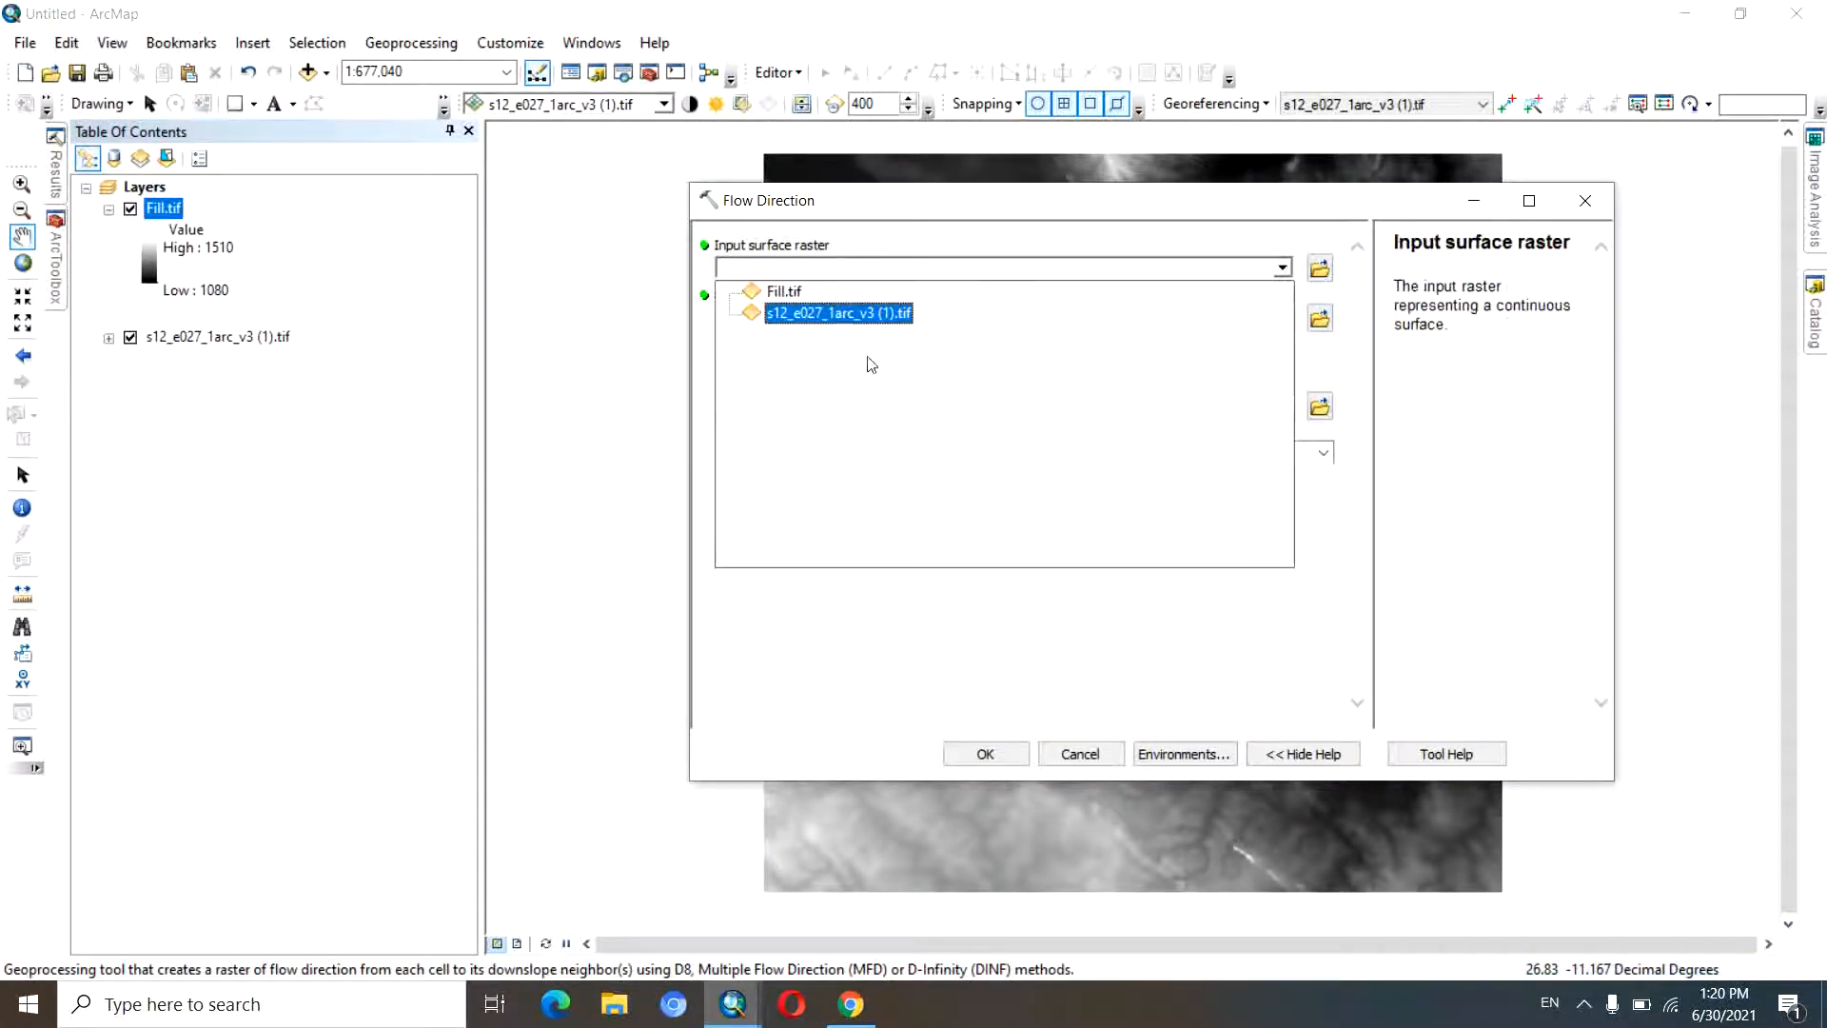
{"action": "left_click", "coordinate": [798, 295]}
{"action": "left_click", "coordinate": [1320, 318]}
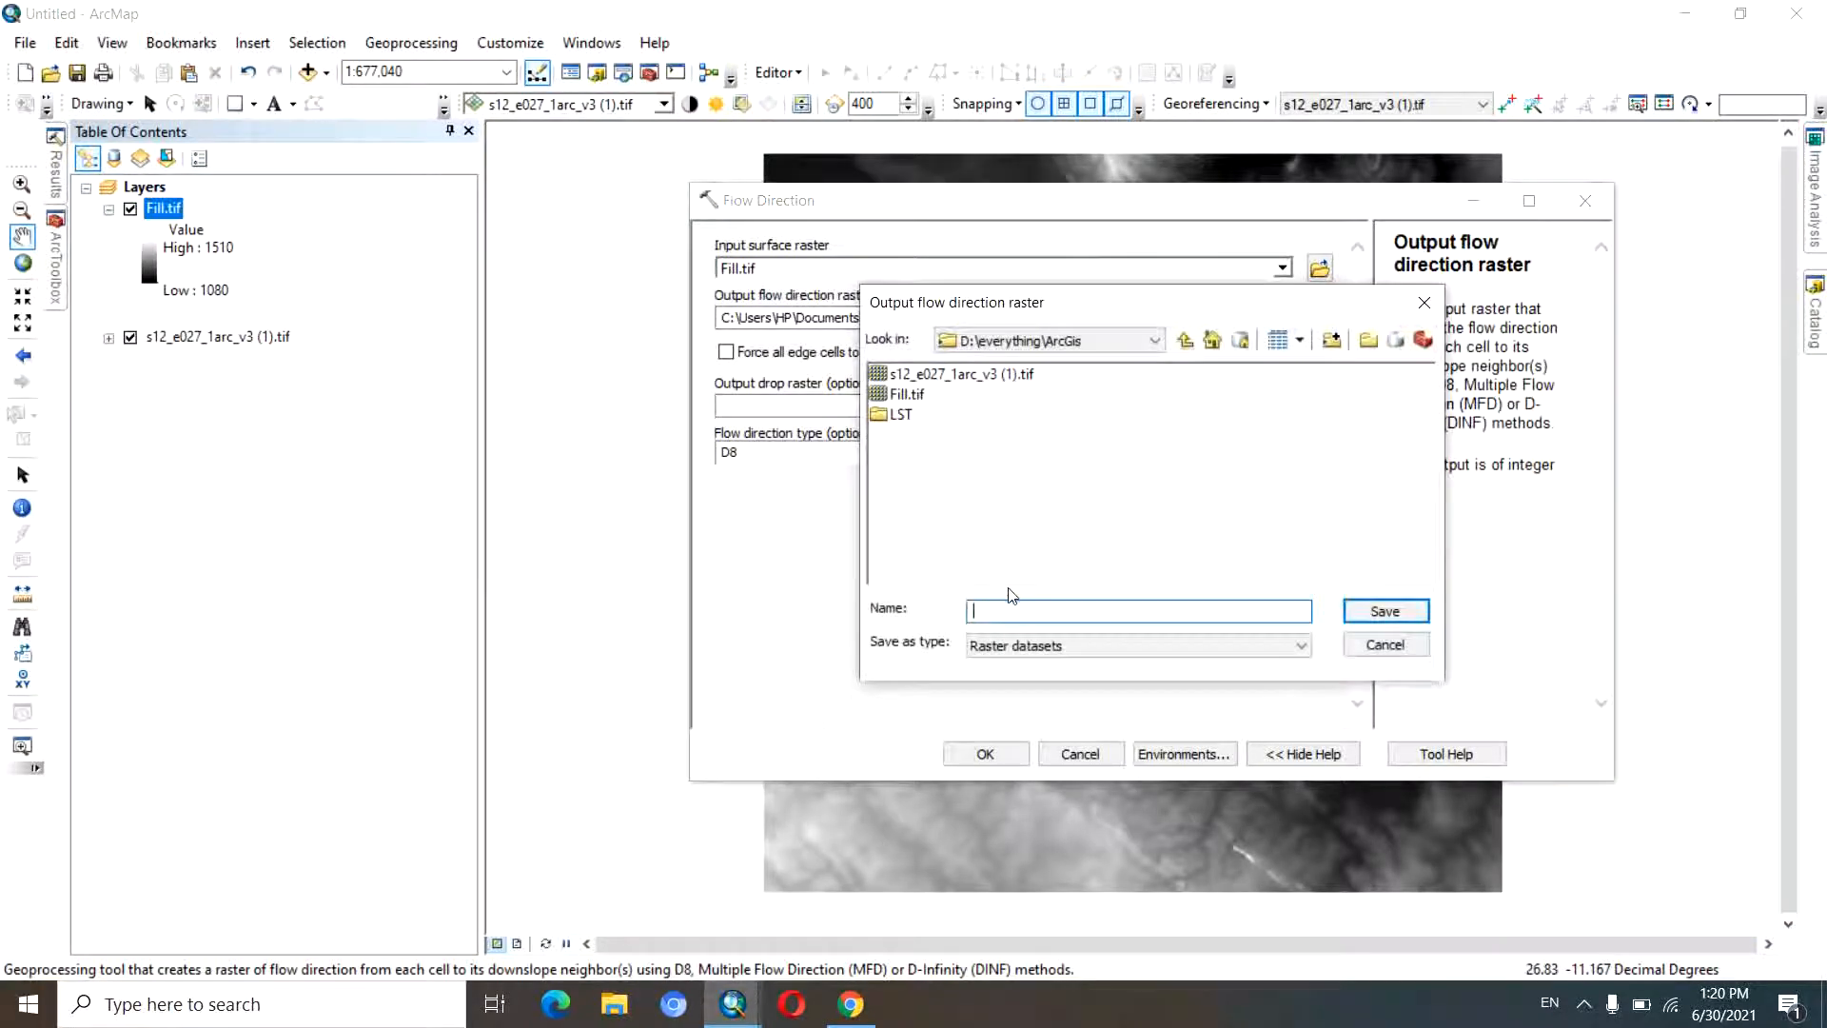
{"action": "type", "text": "Flow_dir.tif"}
{"action": "left_click", "coordinate": [1387, 611]}
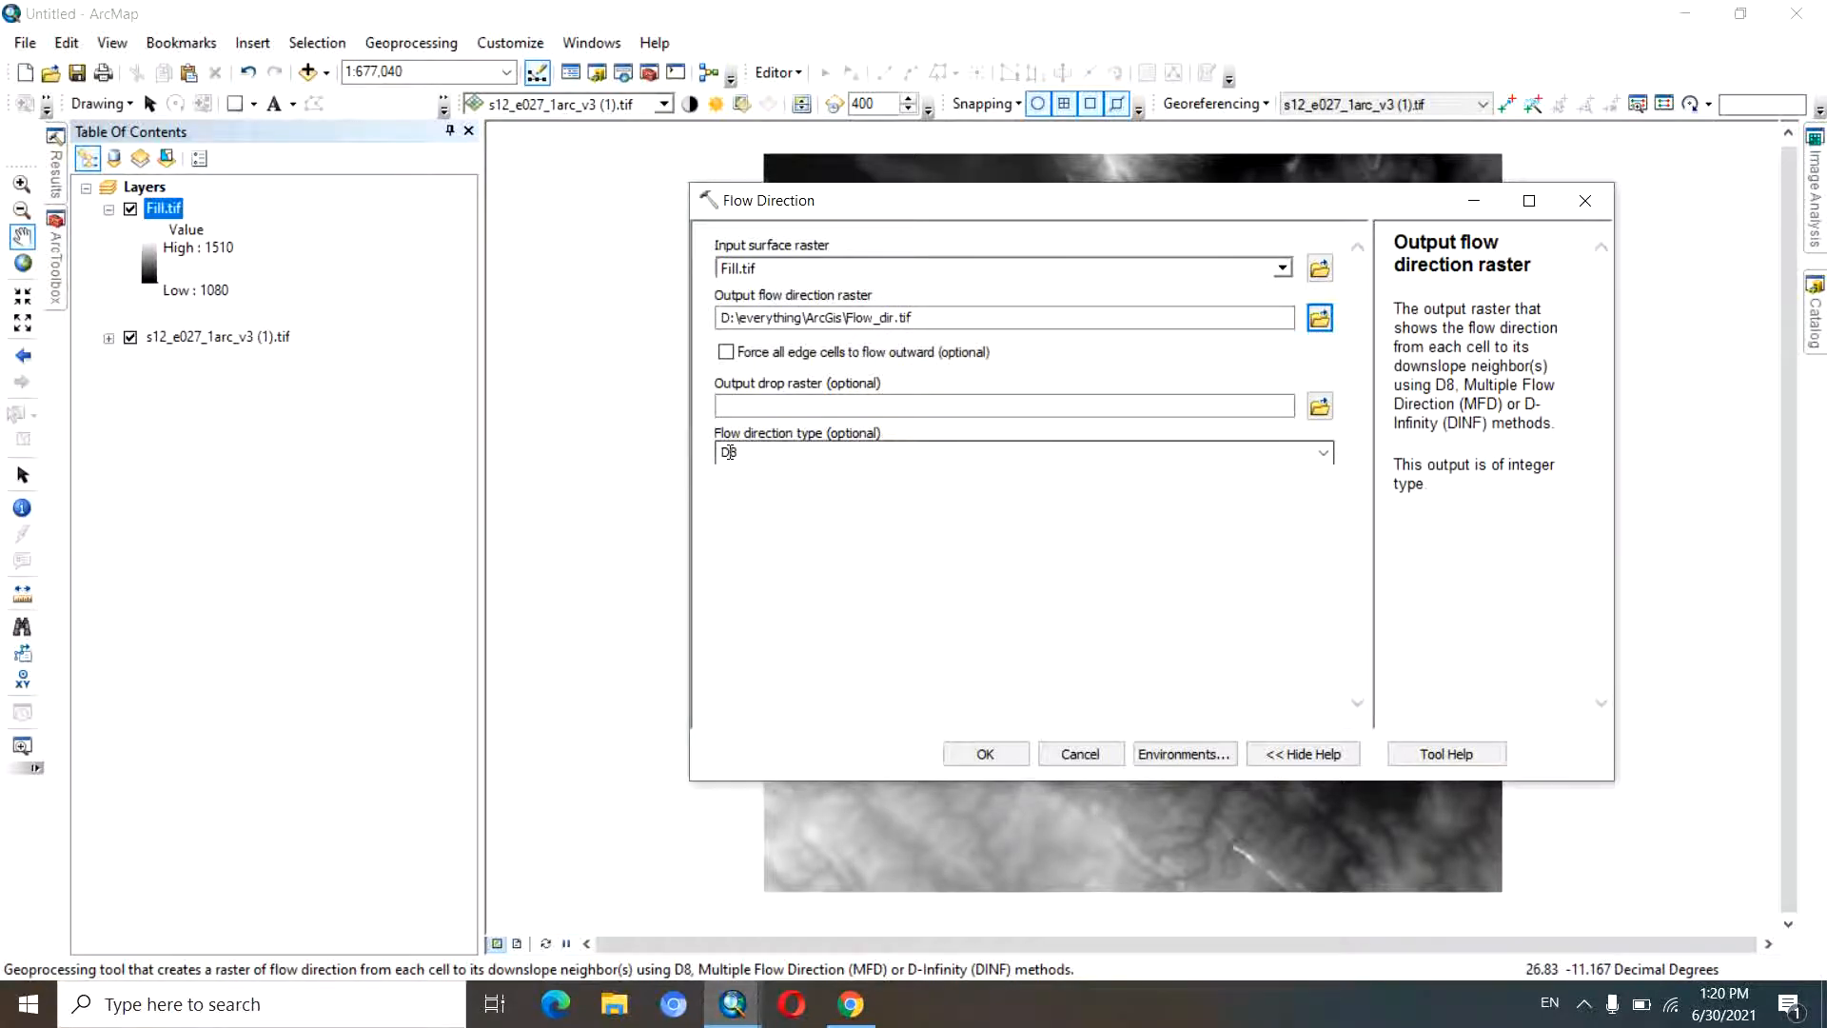
{"action": "left_click", "coordinate": [985, 754]}
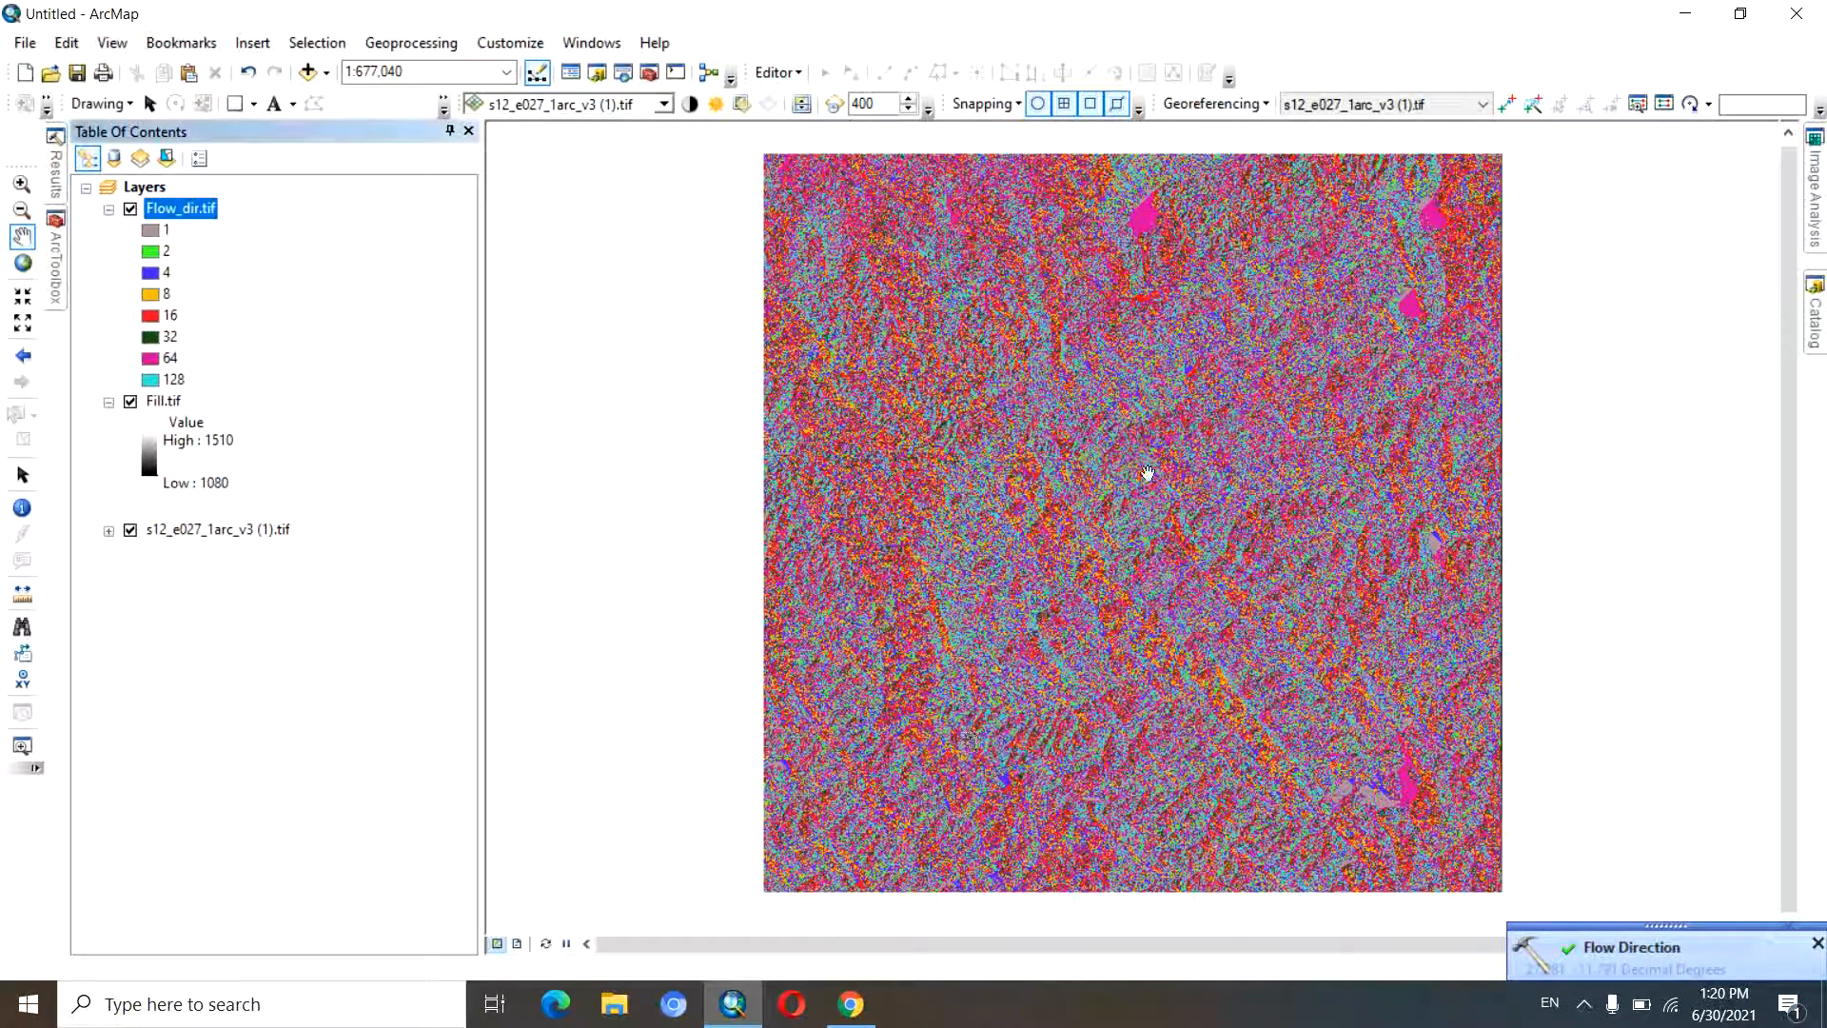
- Run the Flow Accumulation tool on Flow_dir.tif with FLOAT output and D8 type, saving the result as Flow_accu.tif in D:\everything\ArcGis
{"action": "left_click_drag", "start_coordinate": [1154, 526], "coordinate": [1156, 525]}
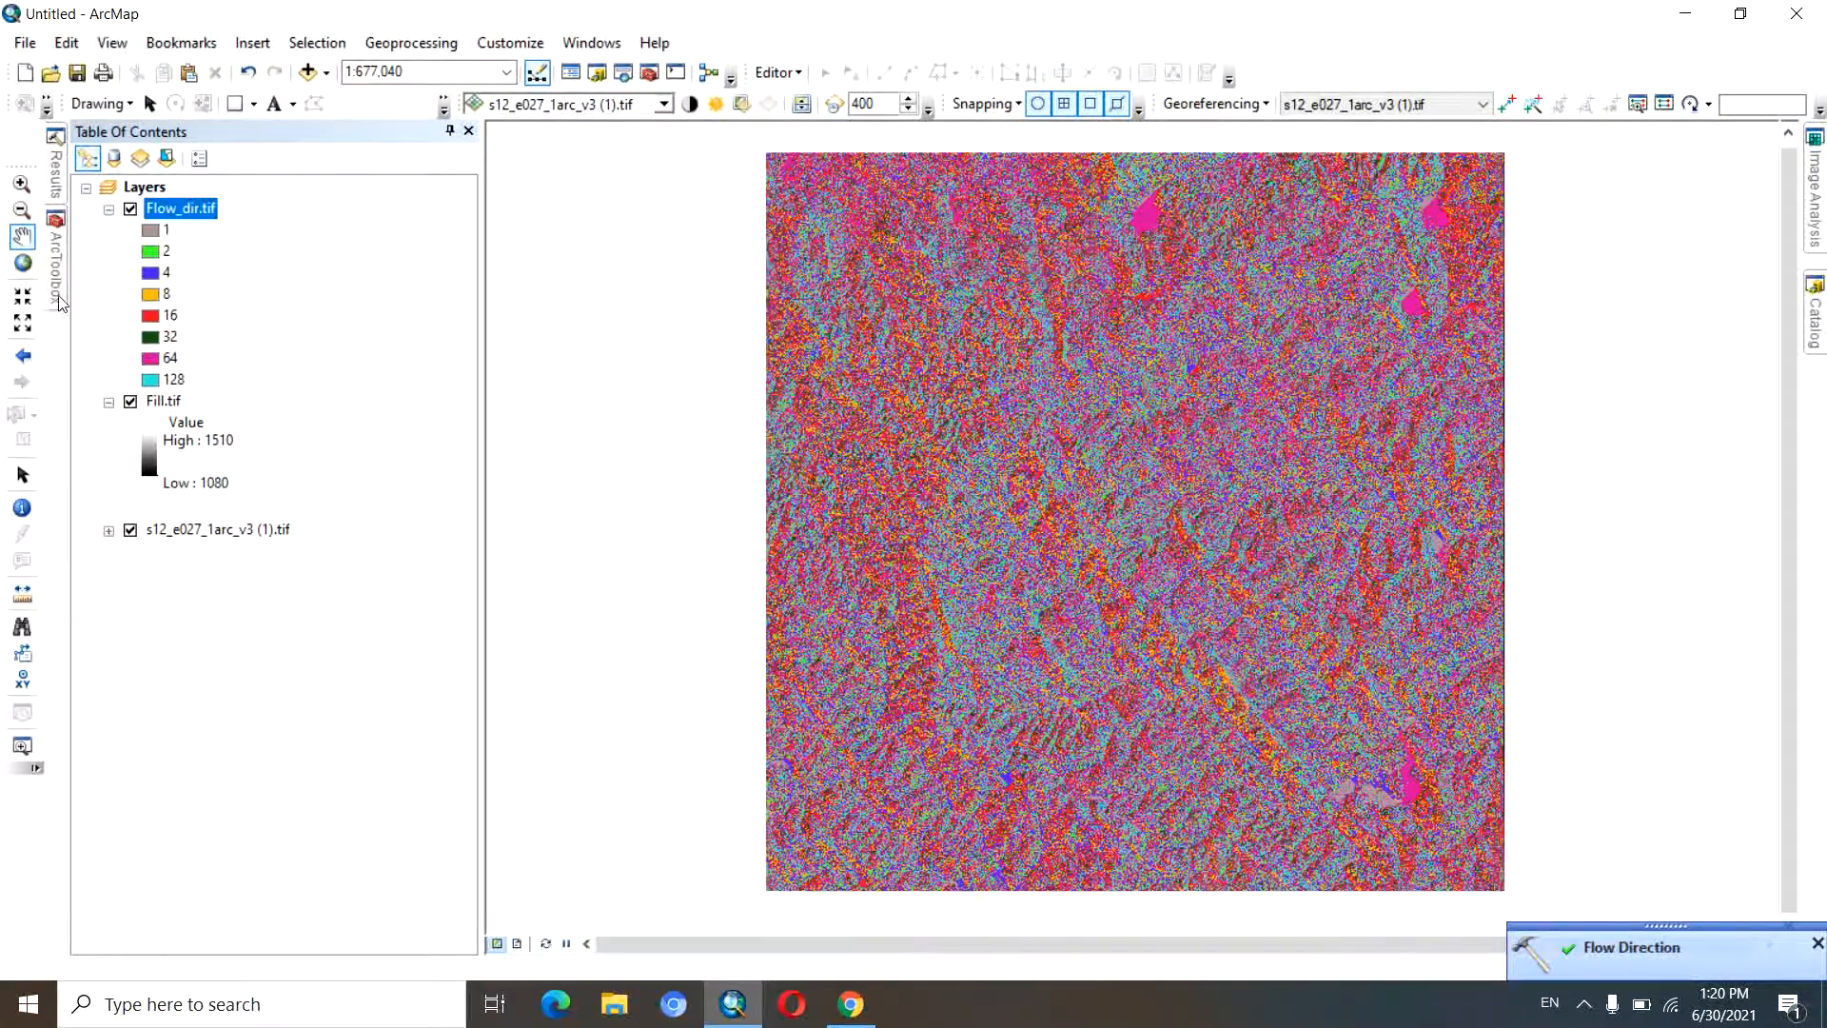
{"action": "left_click", "coordinate": [58, 299]}
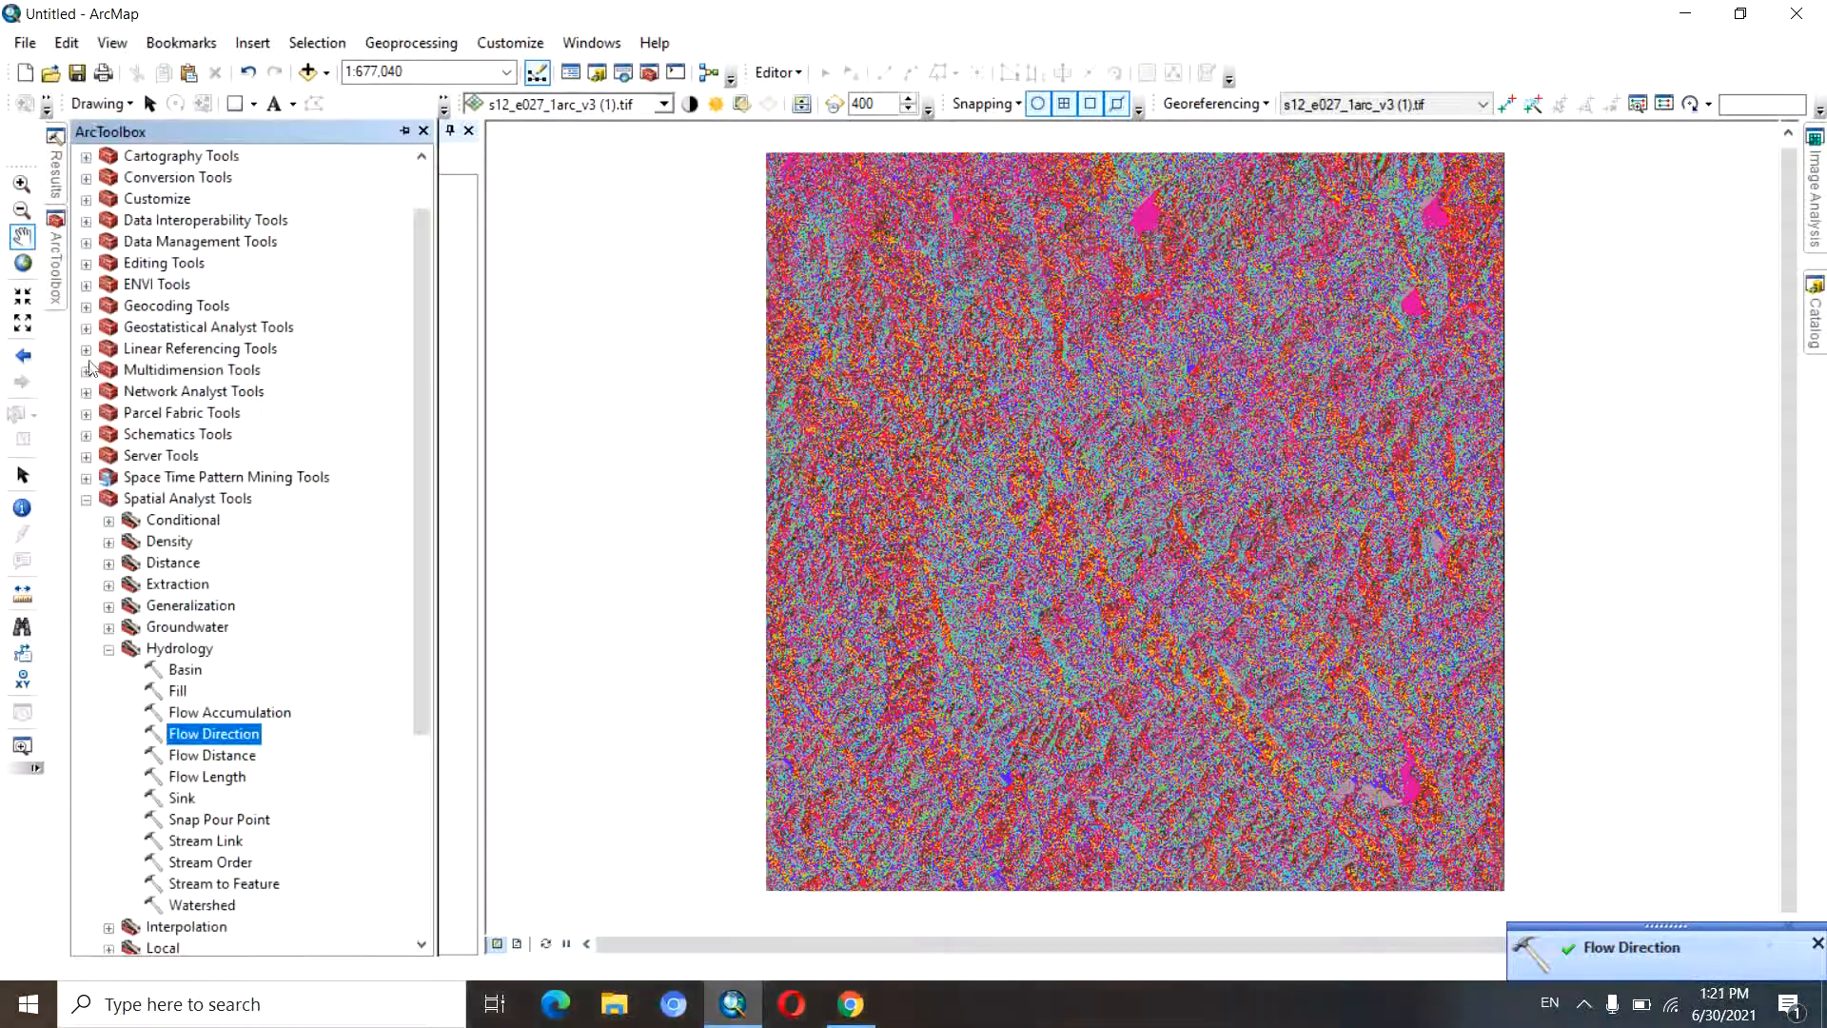
{"action": "double_click", "coordinate": [228, 712]}
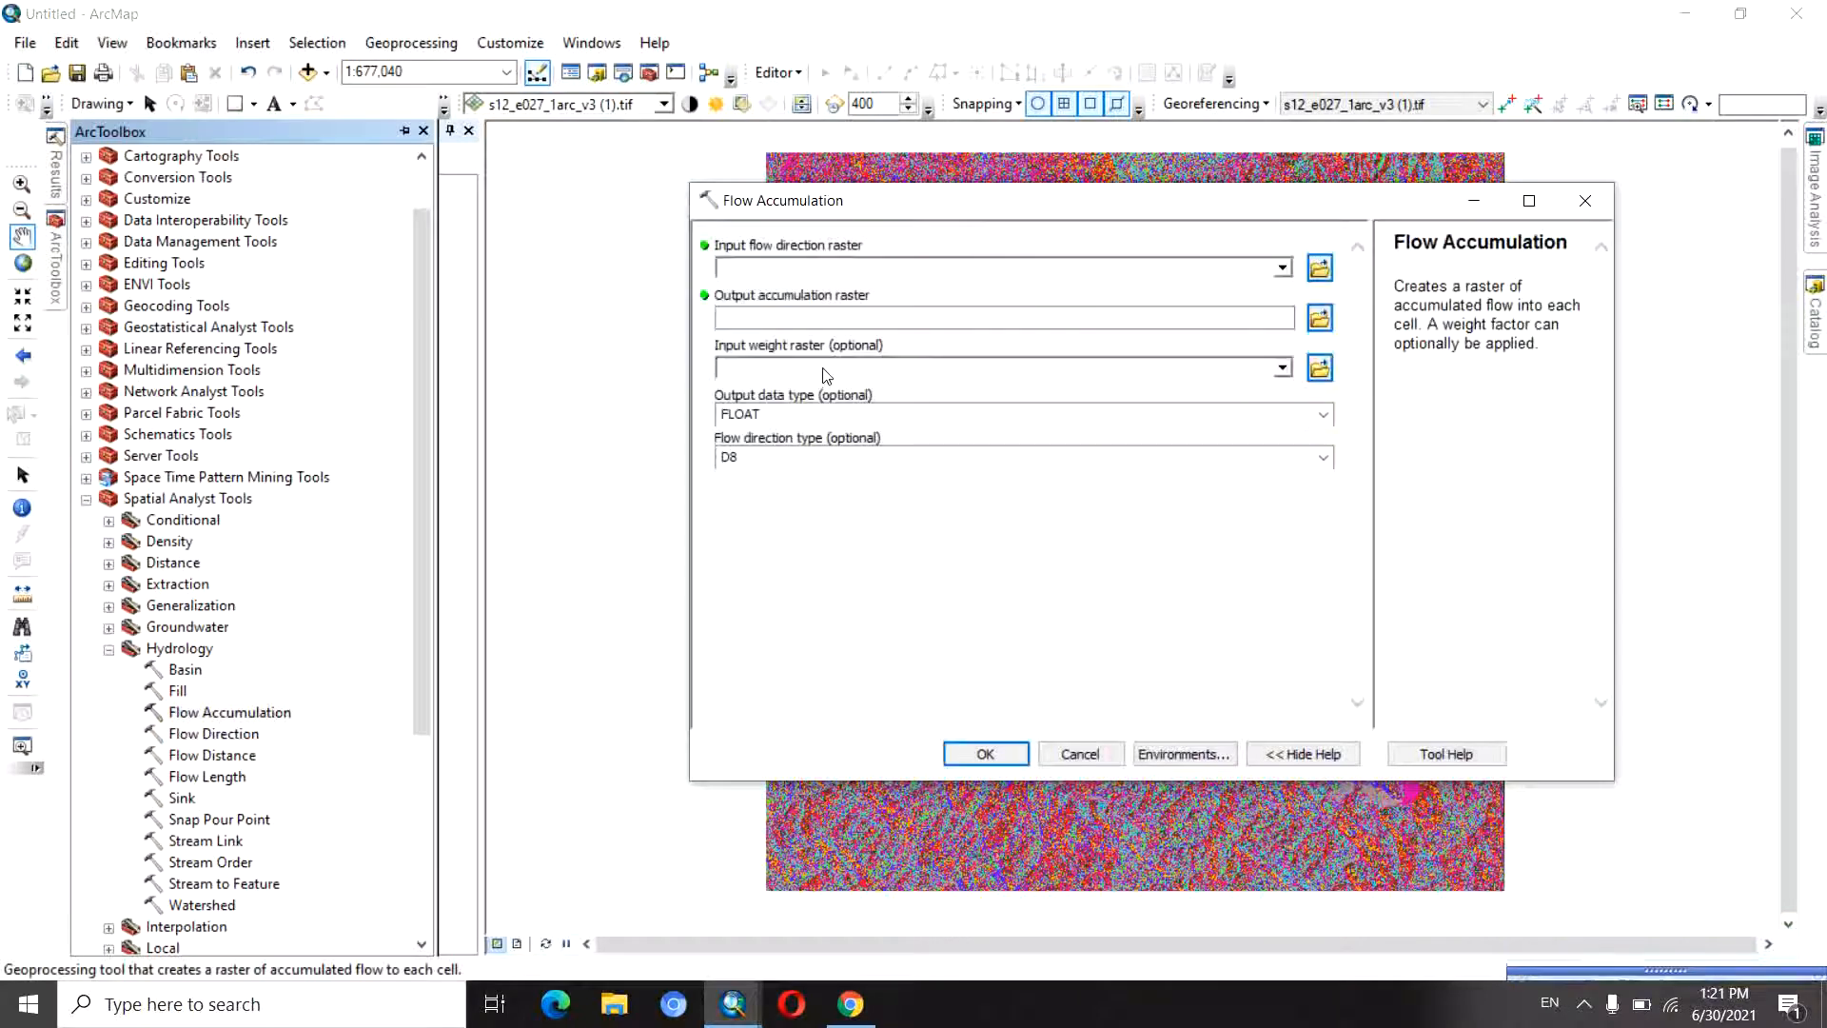
{"action": "left_click", "coordinate": [1282, 268]}
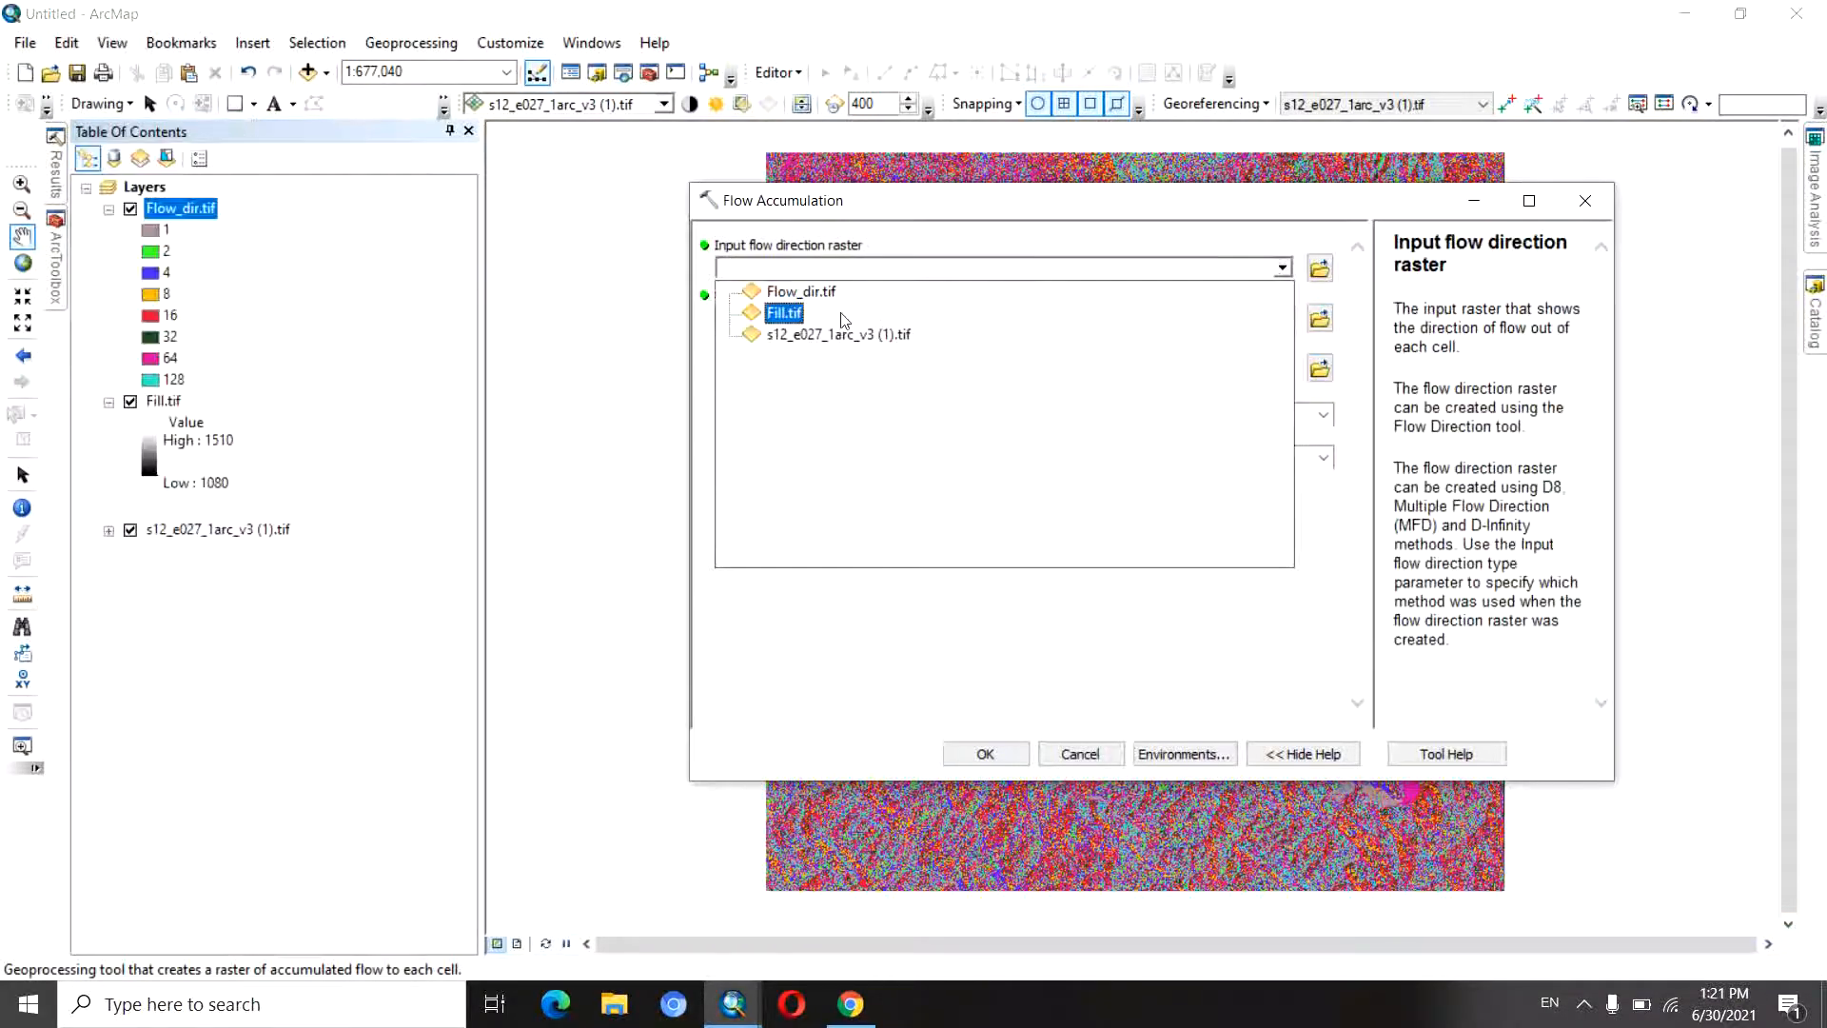
{"action": "left_click", "coordinate": [802, 292]}
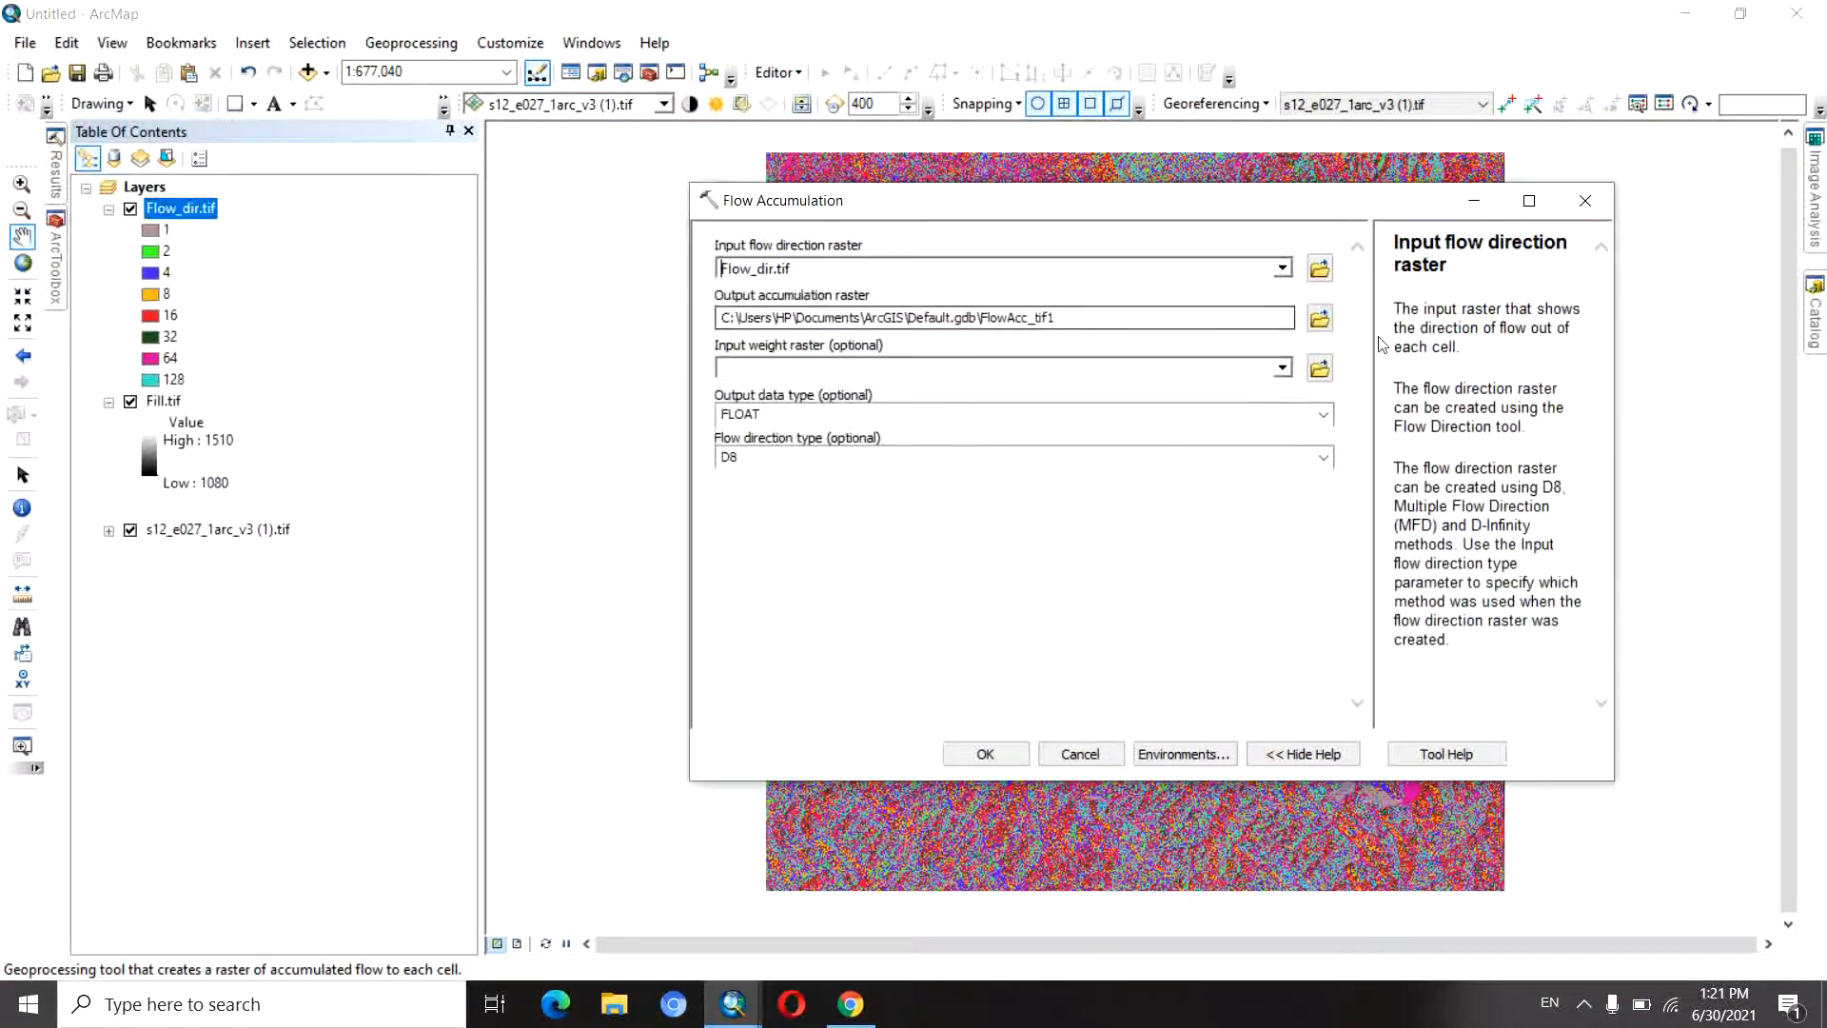
{"action": "left_click", "coordinate": [1320, 317]}
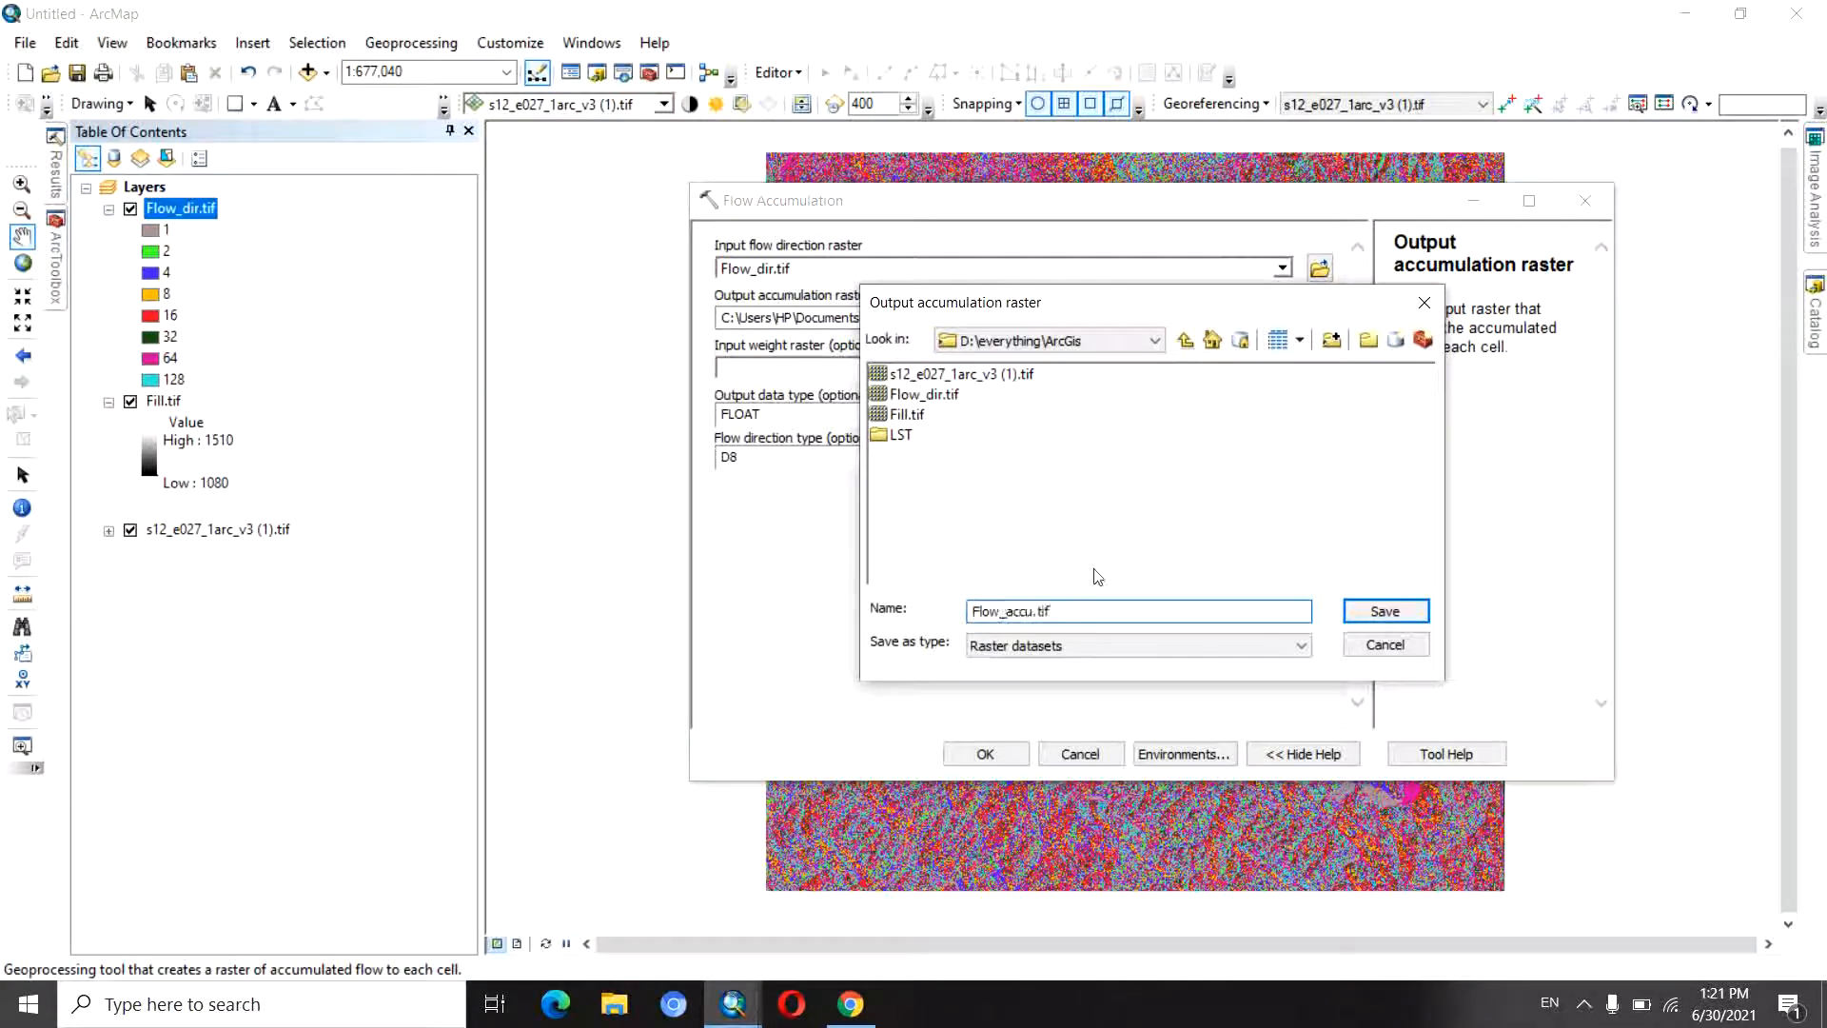
{"action": "left_click", "coordinate": [1385, 611]}
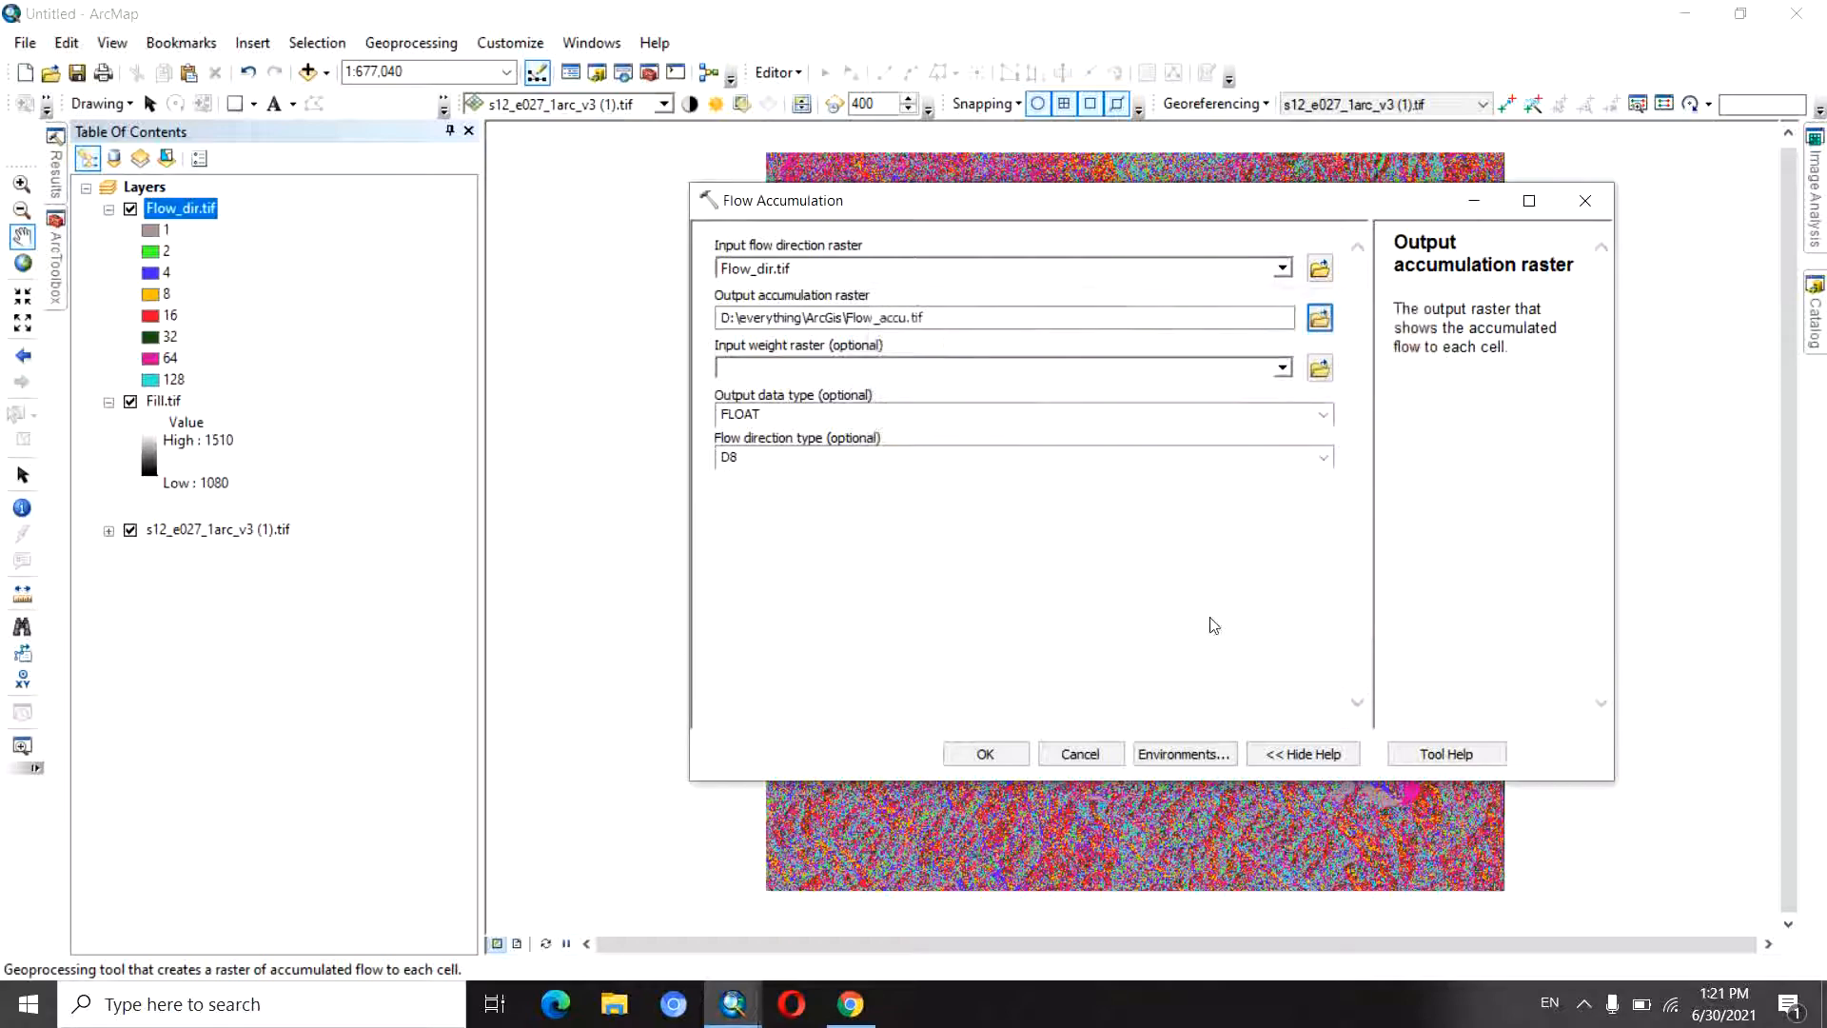
{"action": "left_click", "coordinate": [971, 754]}
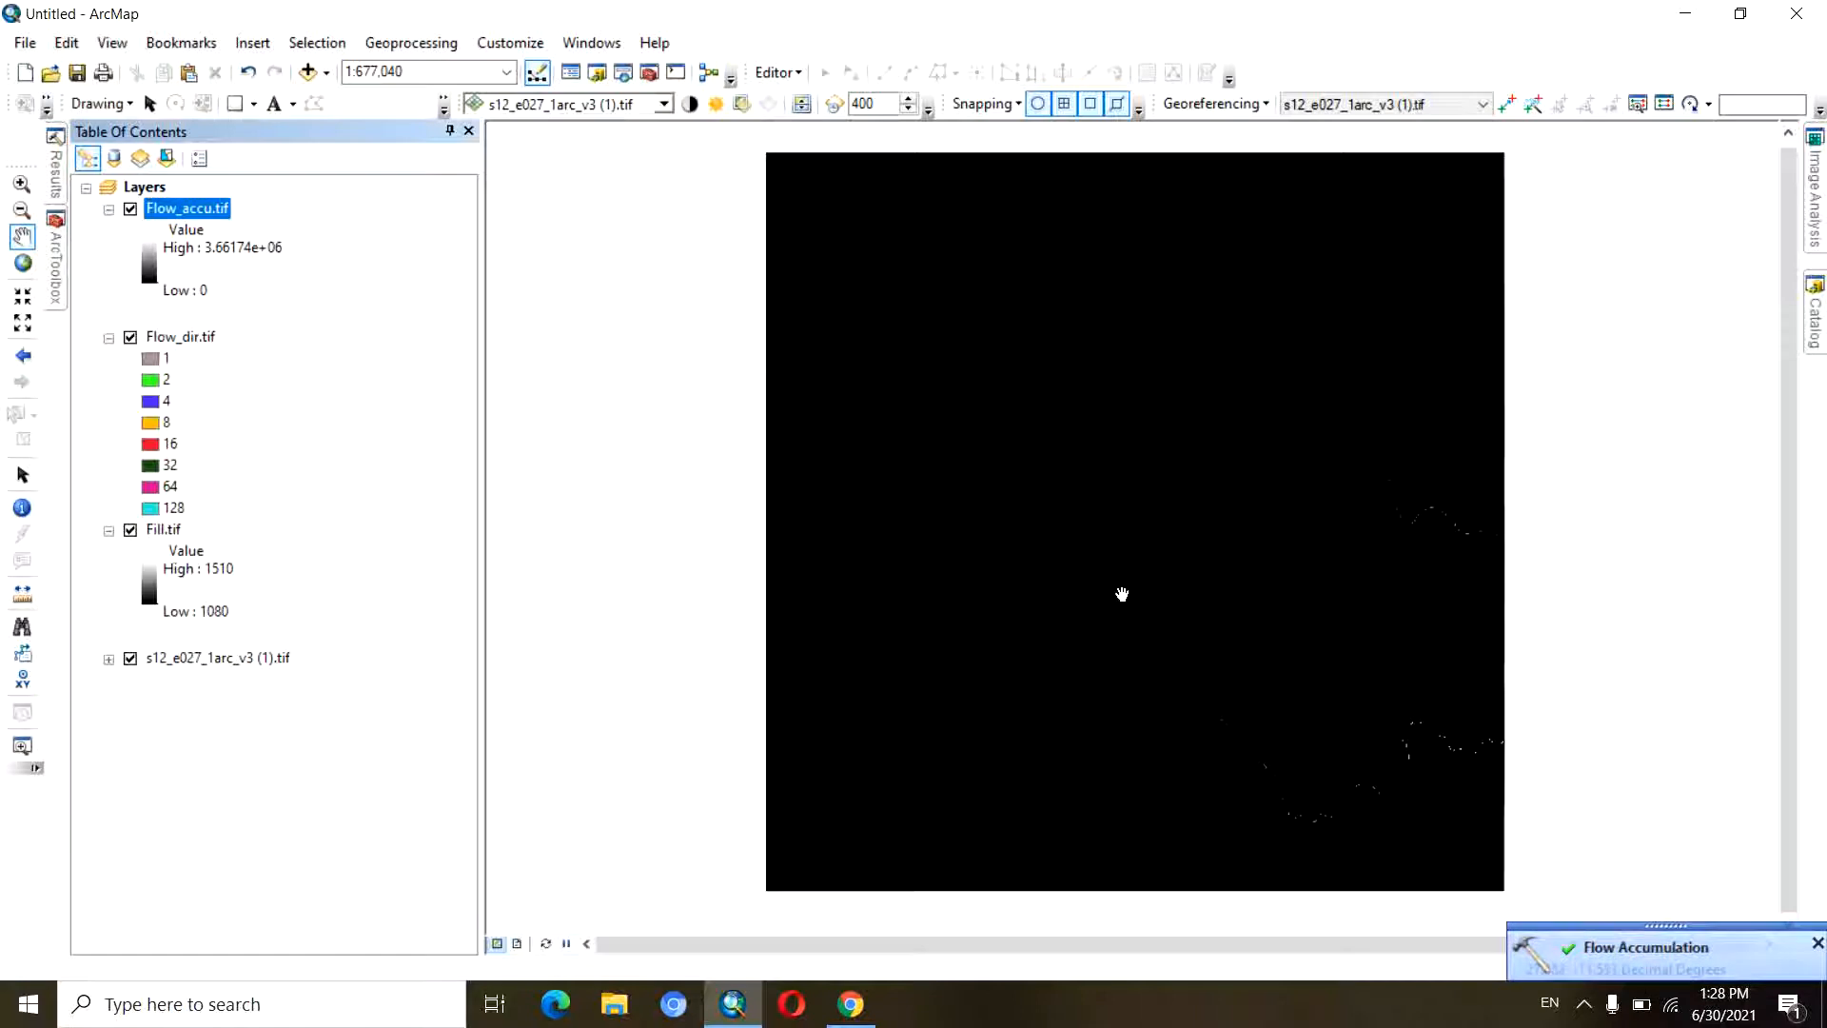
- Change the Flow_accu.tif layer's symbology to Classified with 2 classes
{"action": "left_click_drag", "start_coordinate": [1123, 594], "coordinate": [1090, 596]}
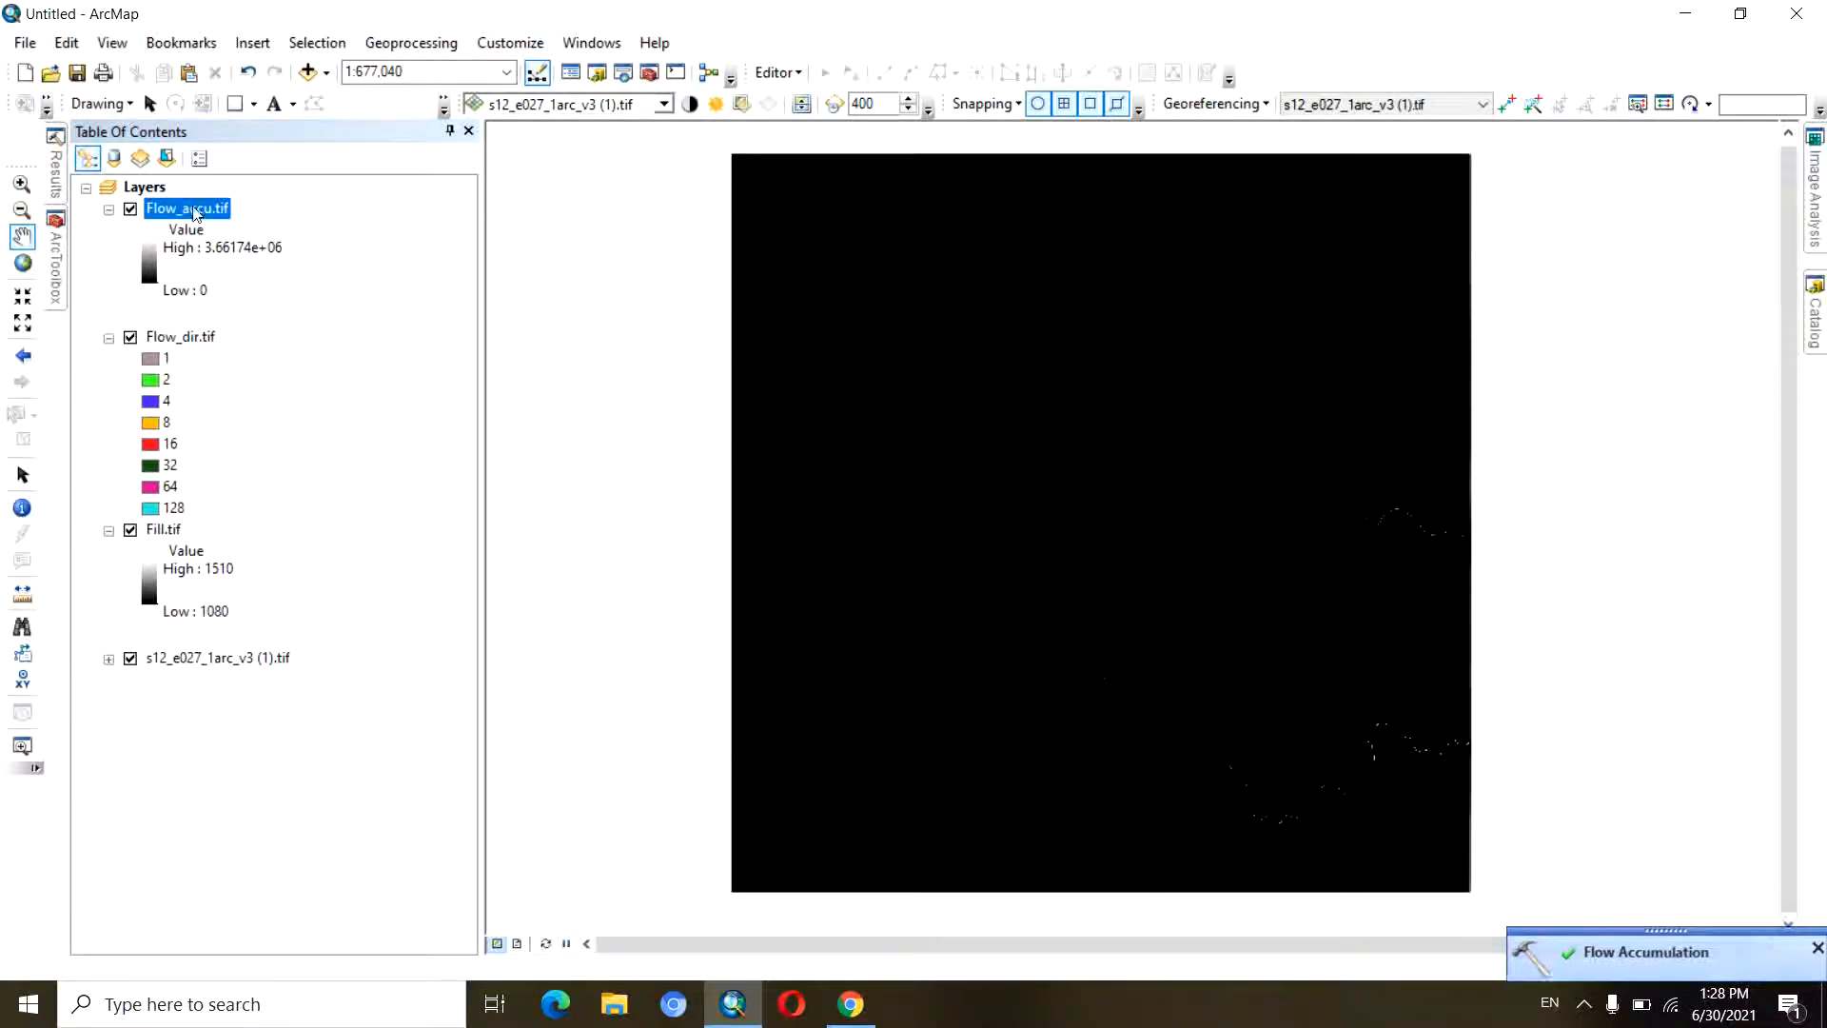
{"action": "right_click", "coordinate": [187, 209]}
{"action": "left_click", "coordinate": [292, 552]}
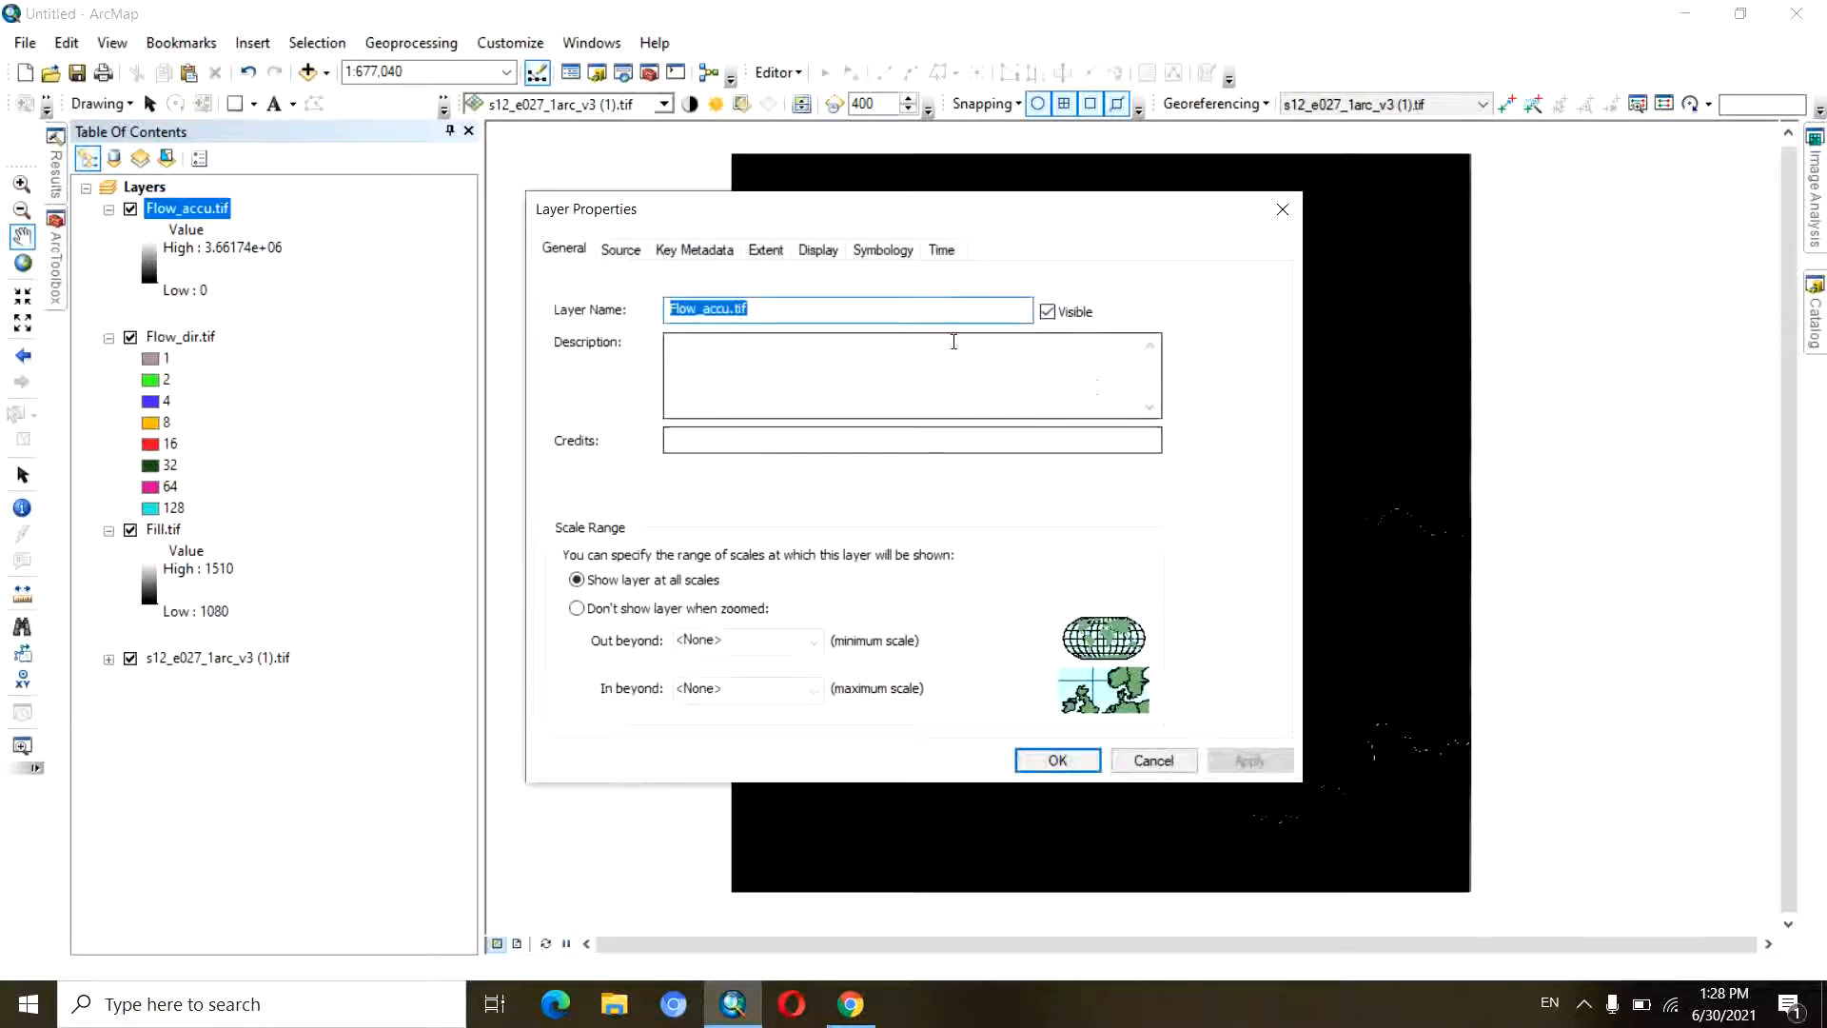
{"action": "left_click", "coordinate": [878, 249]}
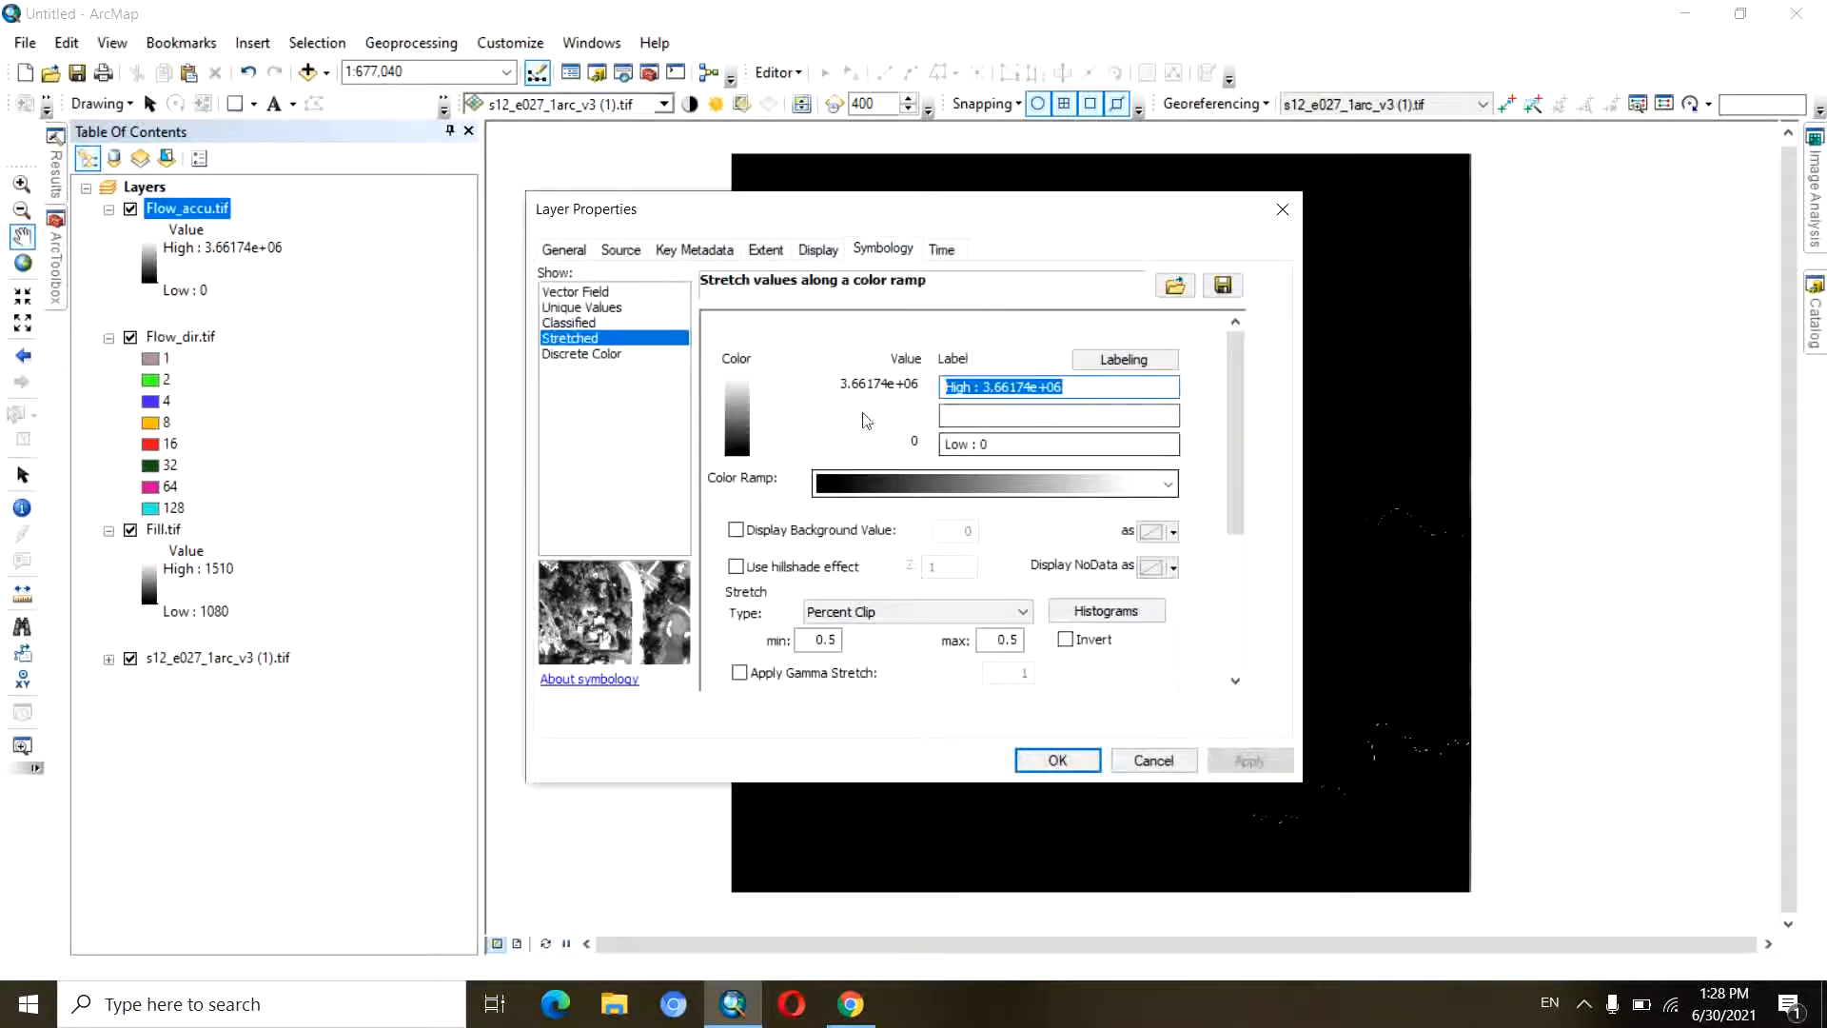
{"action": "left_click", "coordinate": [582, 323]}
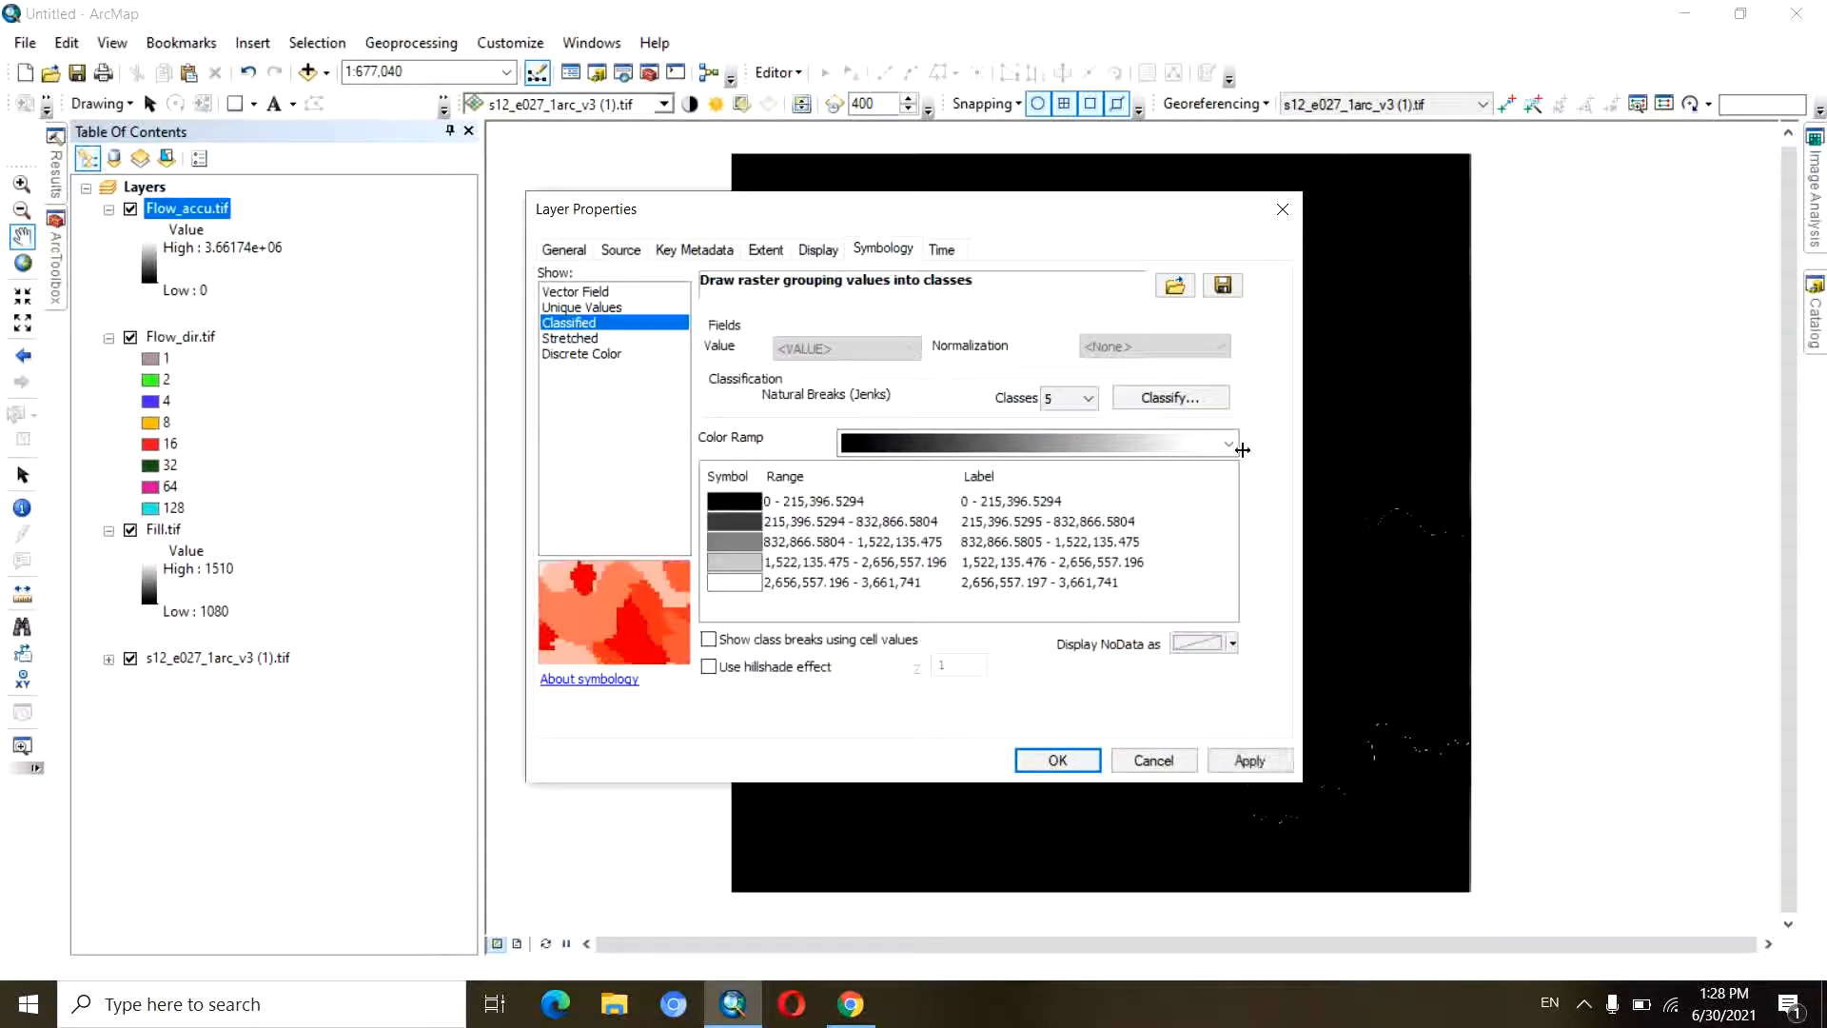
{"action": "left_click", "coordinate": [1091, 399]}
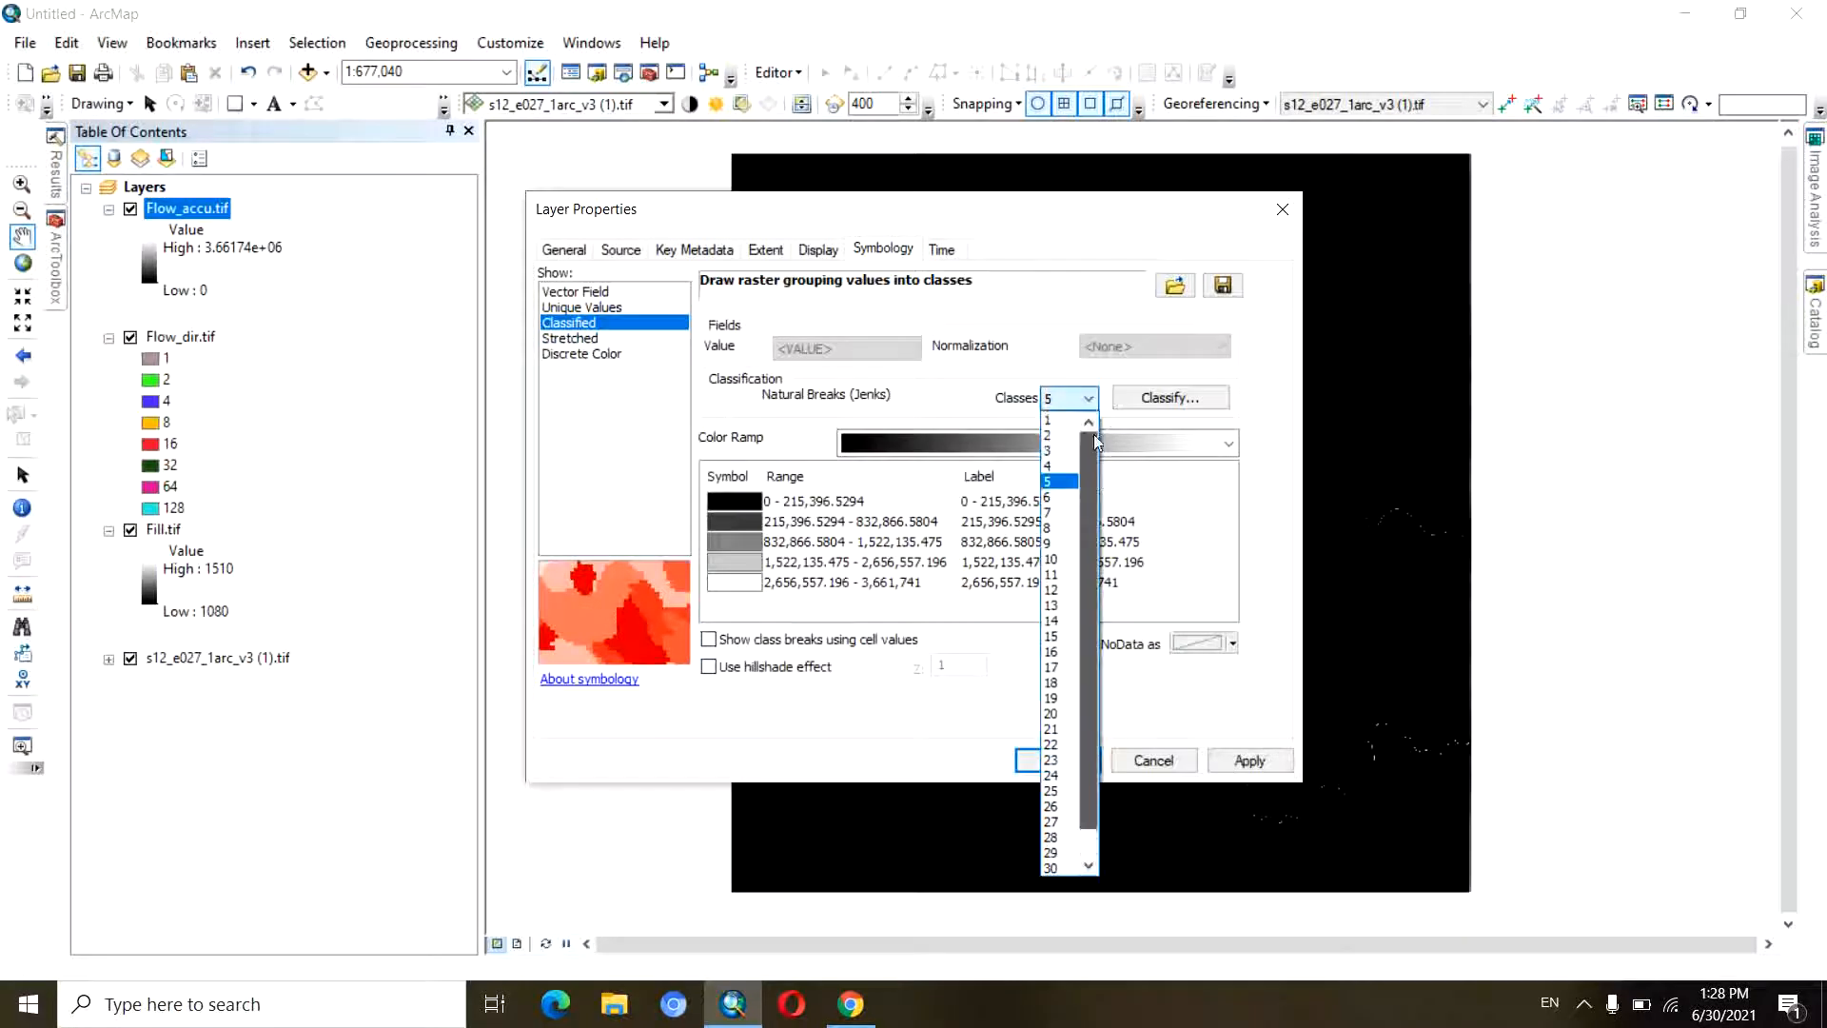
{"action": "left_click", "coordinate": [1075, 429]}
- Set the first break value of the Flow_accu.tif classification to 8,000
{"action": "left_click", "coordinate": [1175, 399]}
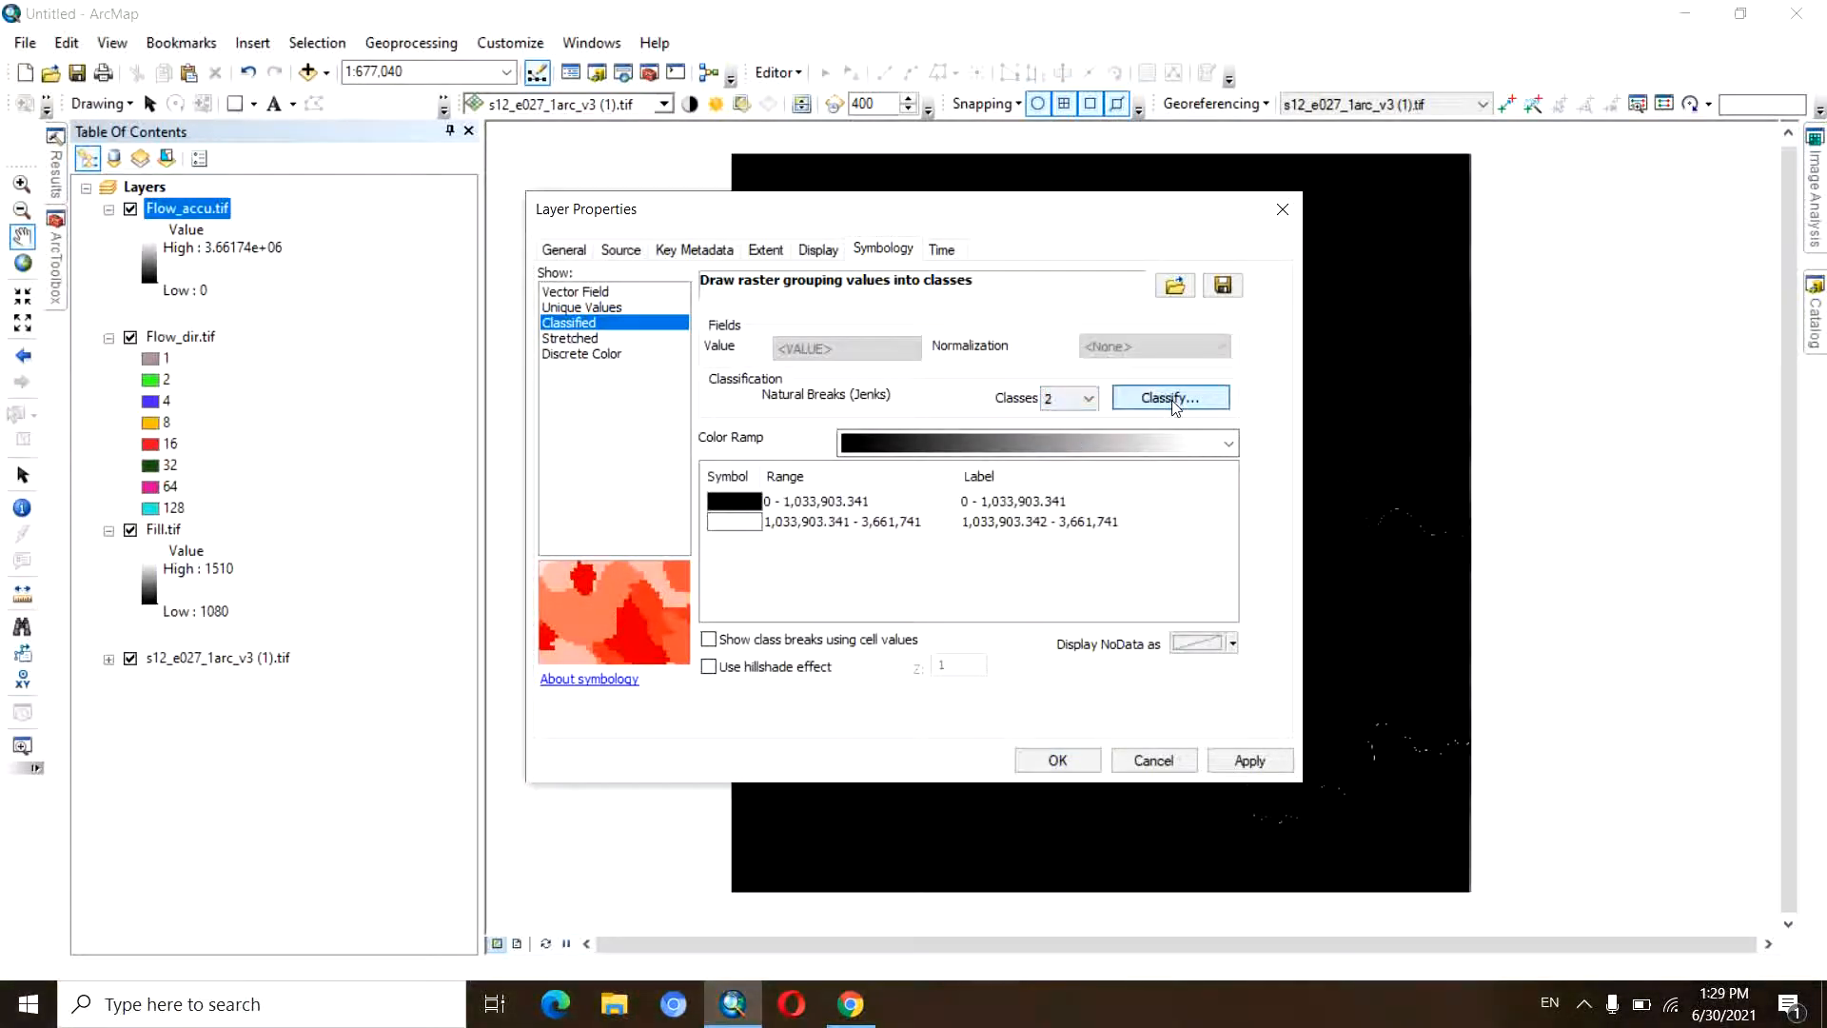
{"action": "left_click", "coordinate": [1199, 460]}
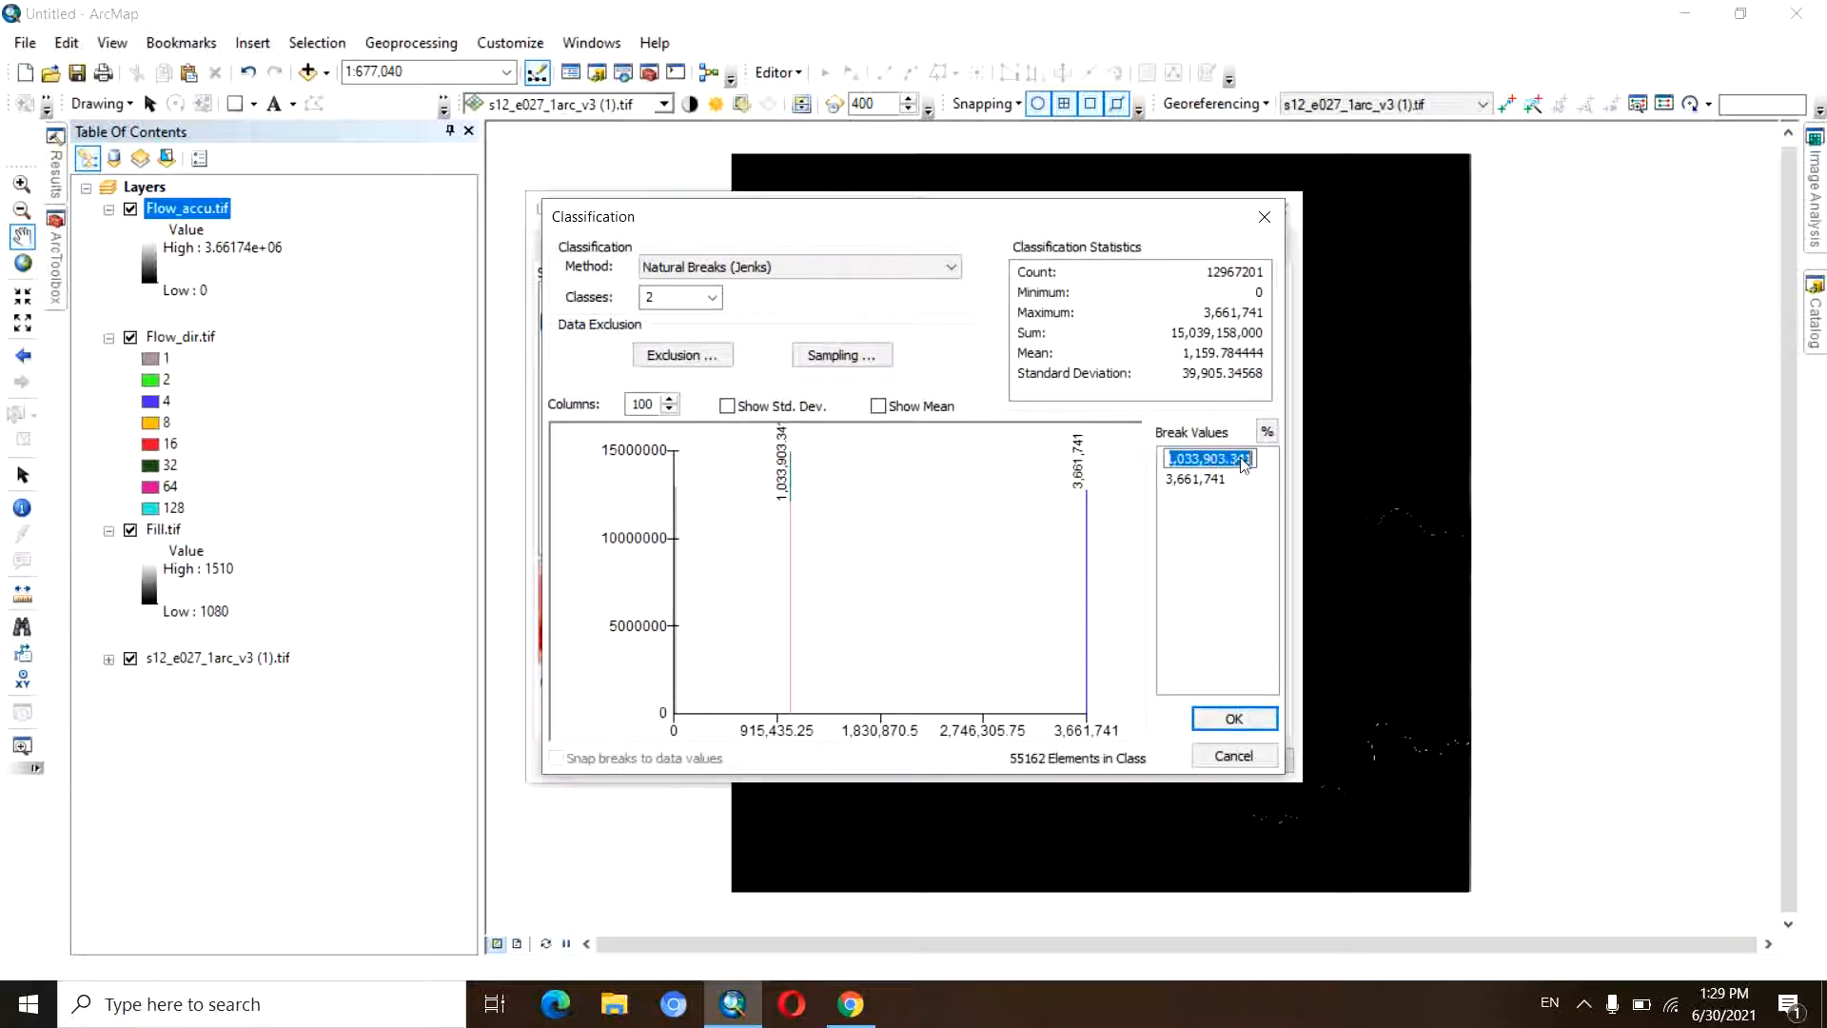
{"action": "type", "text": "8,"}
{"action": "type", "text": "000"}
{"action": "left_click", "coordinate": [1235, 721]}
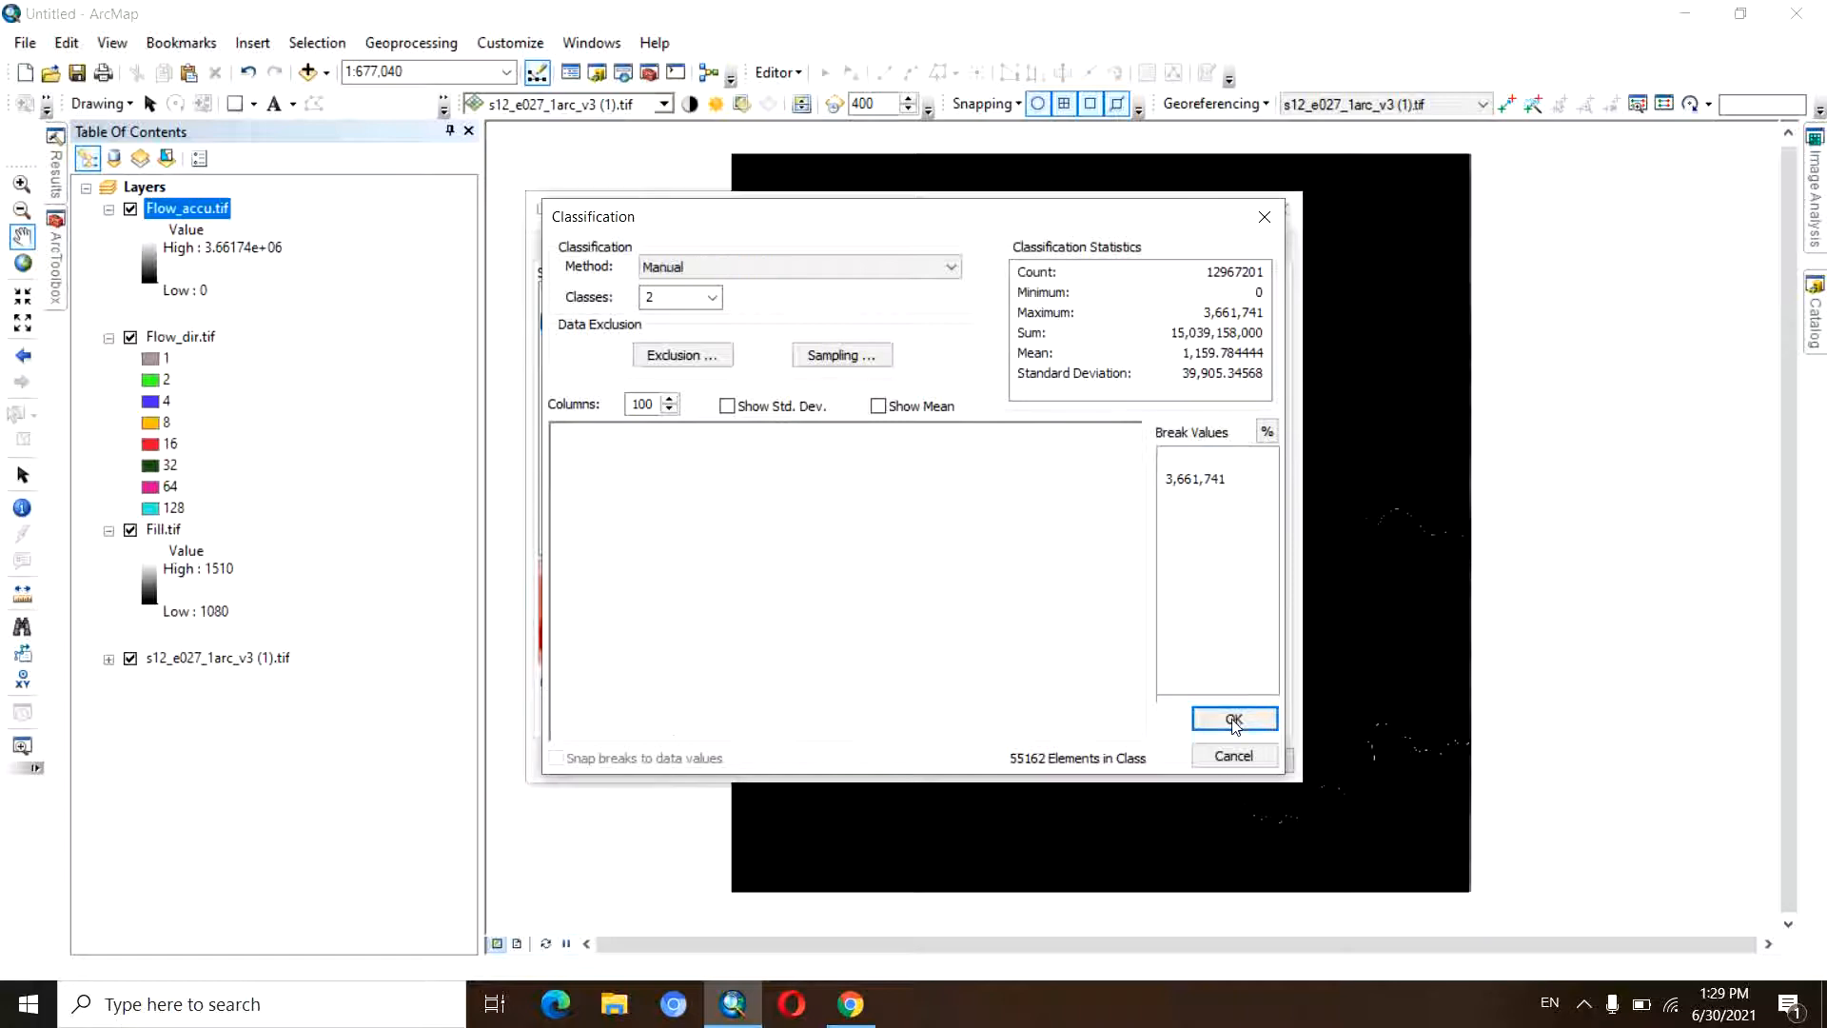
{"action": "left_click", "coordinate": [1235, 722]}
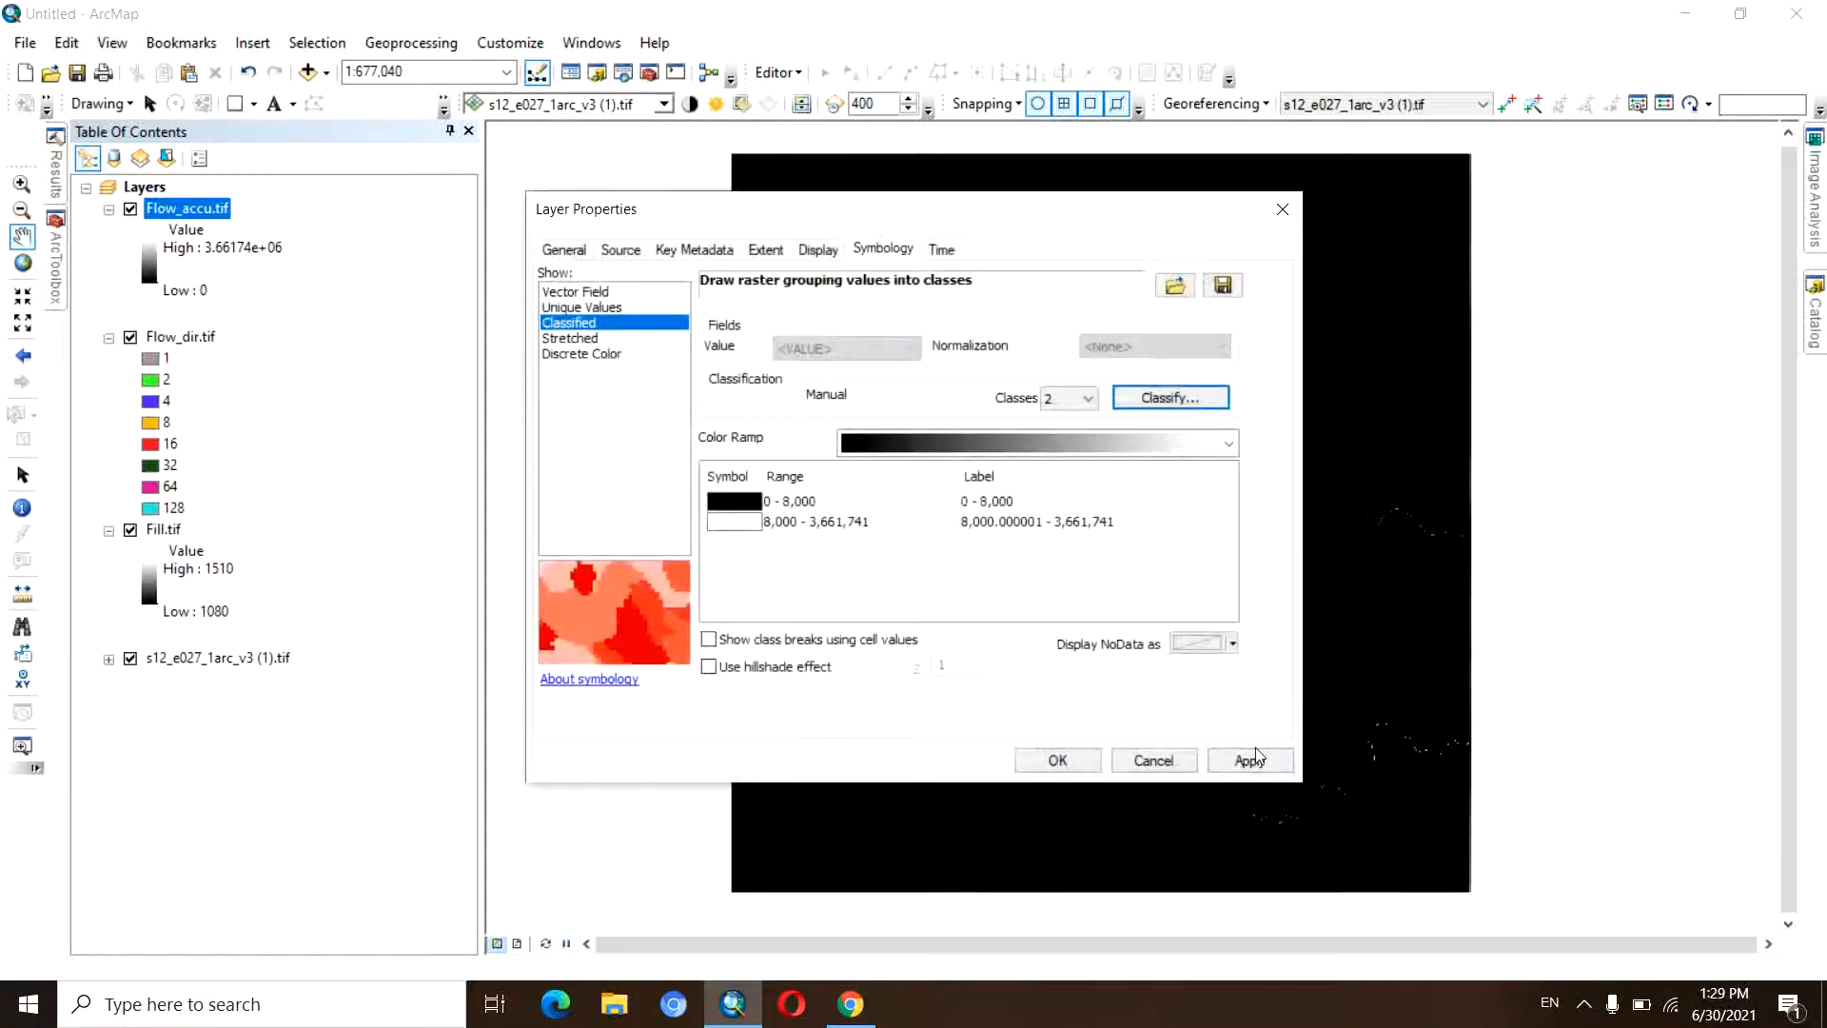
- Apply the two-class symbology to the Flow_accu.tif layer and hide the Fill.tif layer
{"action": "left_click", "coordinate": [1249, 760]}
{"action": "left_click_drag", "start_coordinate": [1177, 212], "coordinate": [1183, 172]}
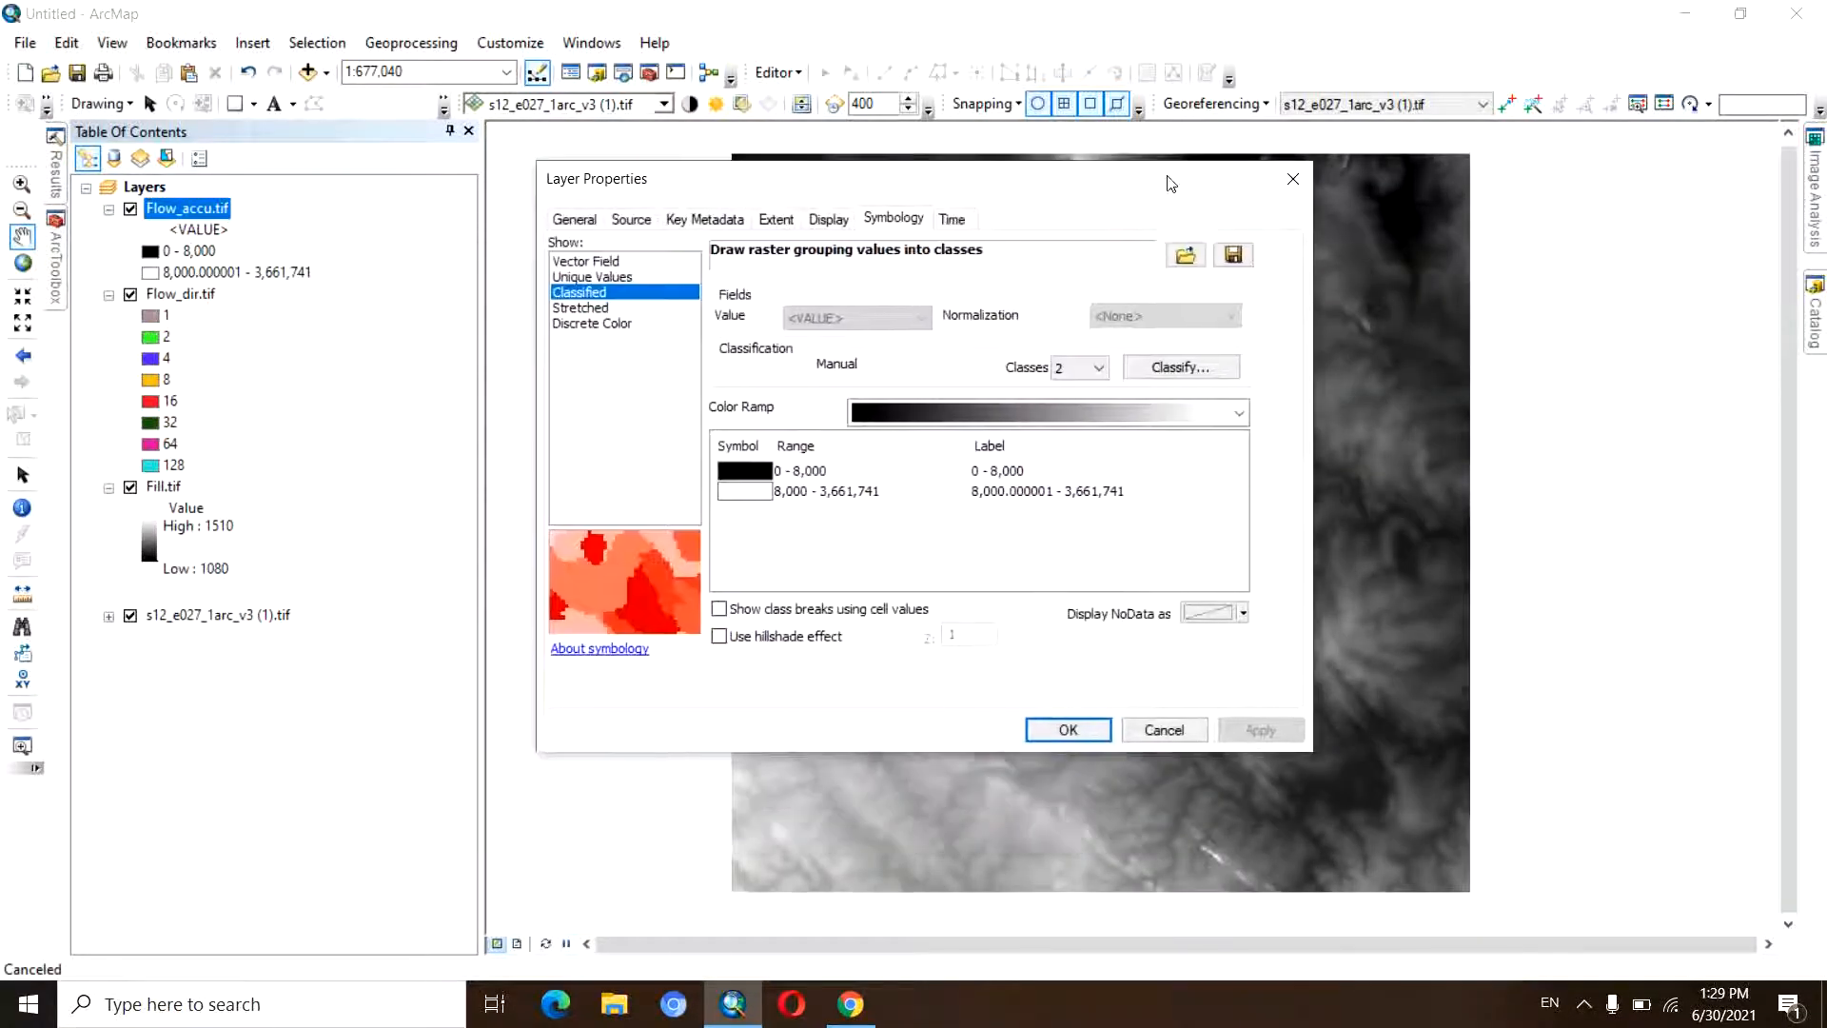
{"action": "left_click", "coordinate": [1076, 722]}
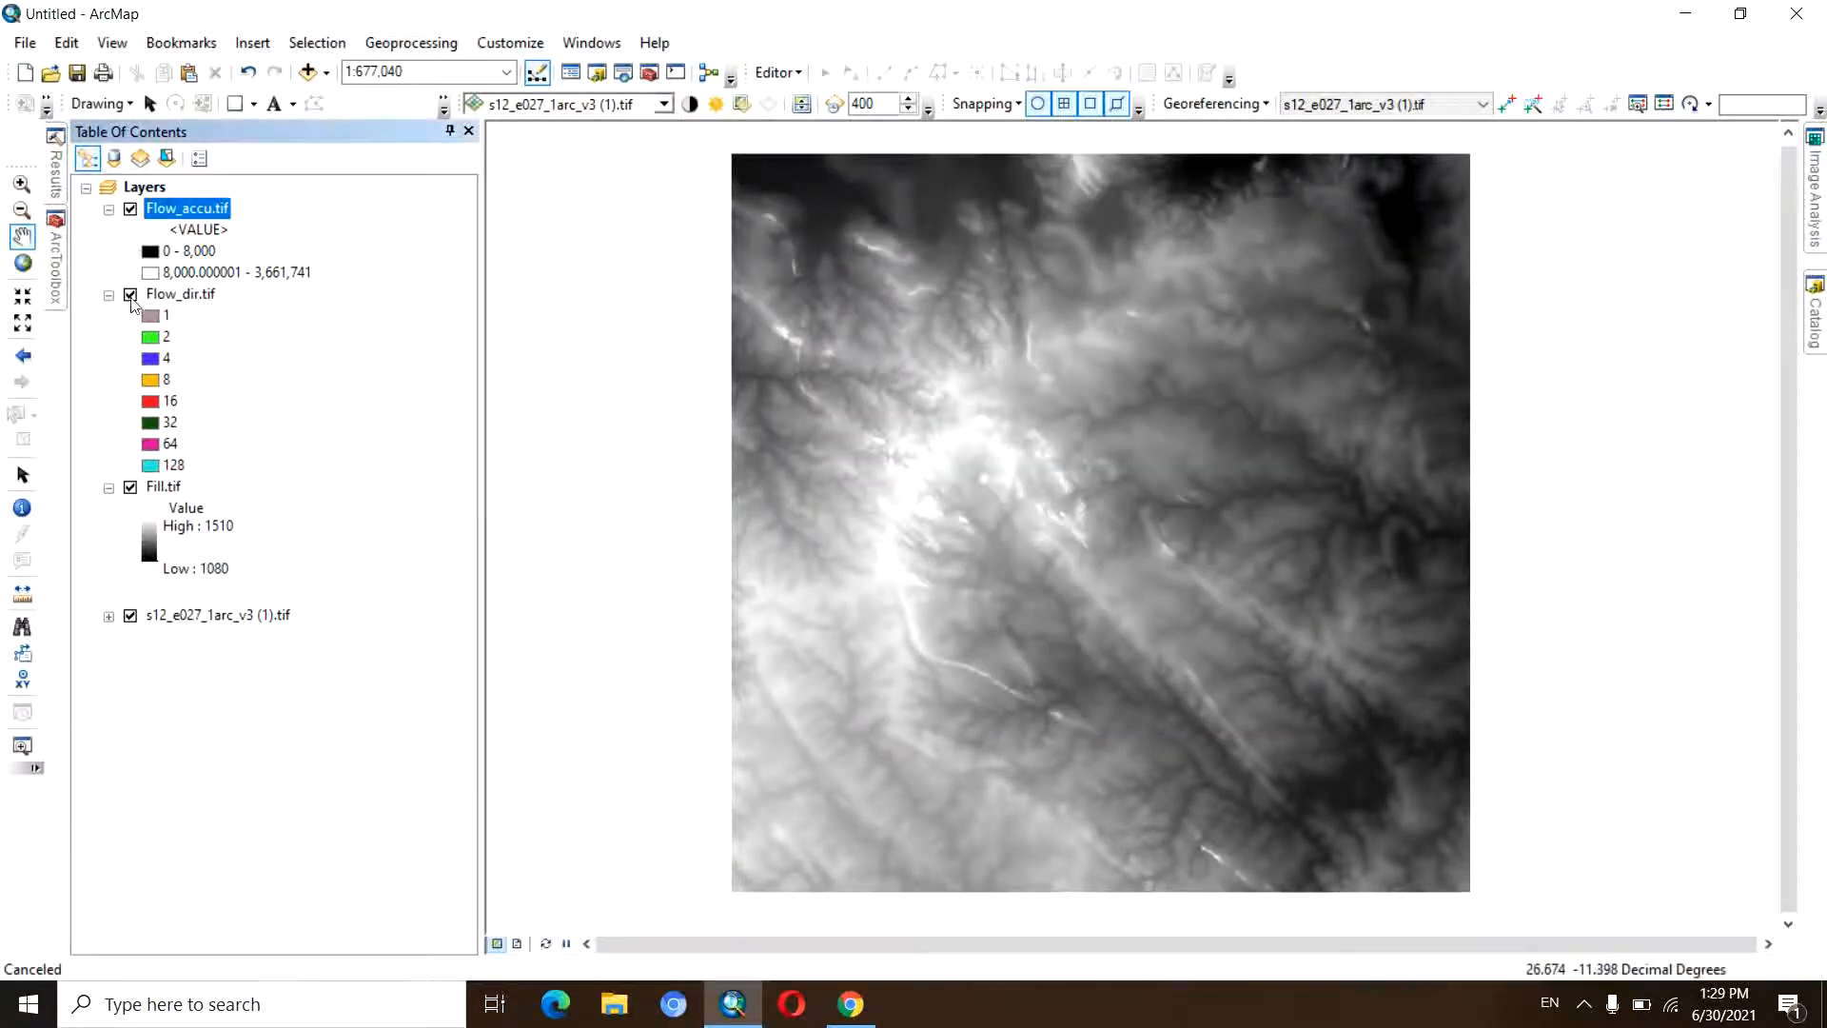
{"action": "left_click", "coordinate": [131, 487]}
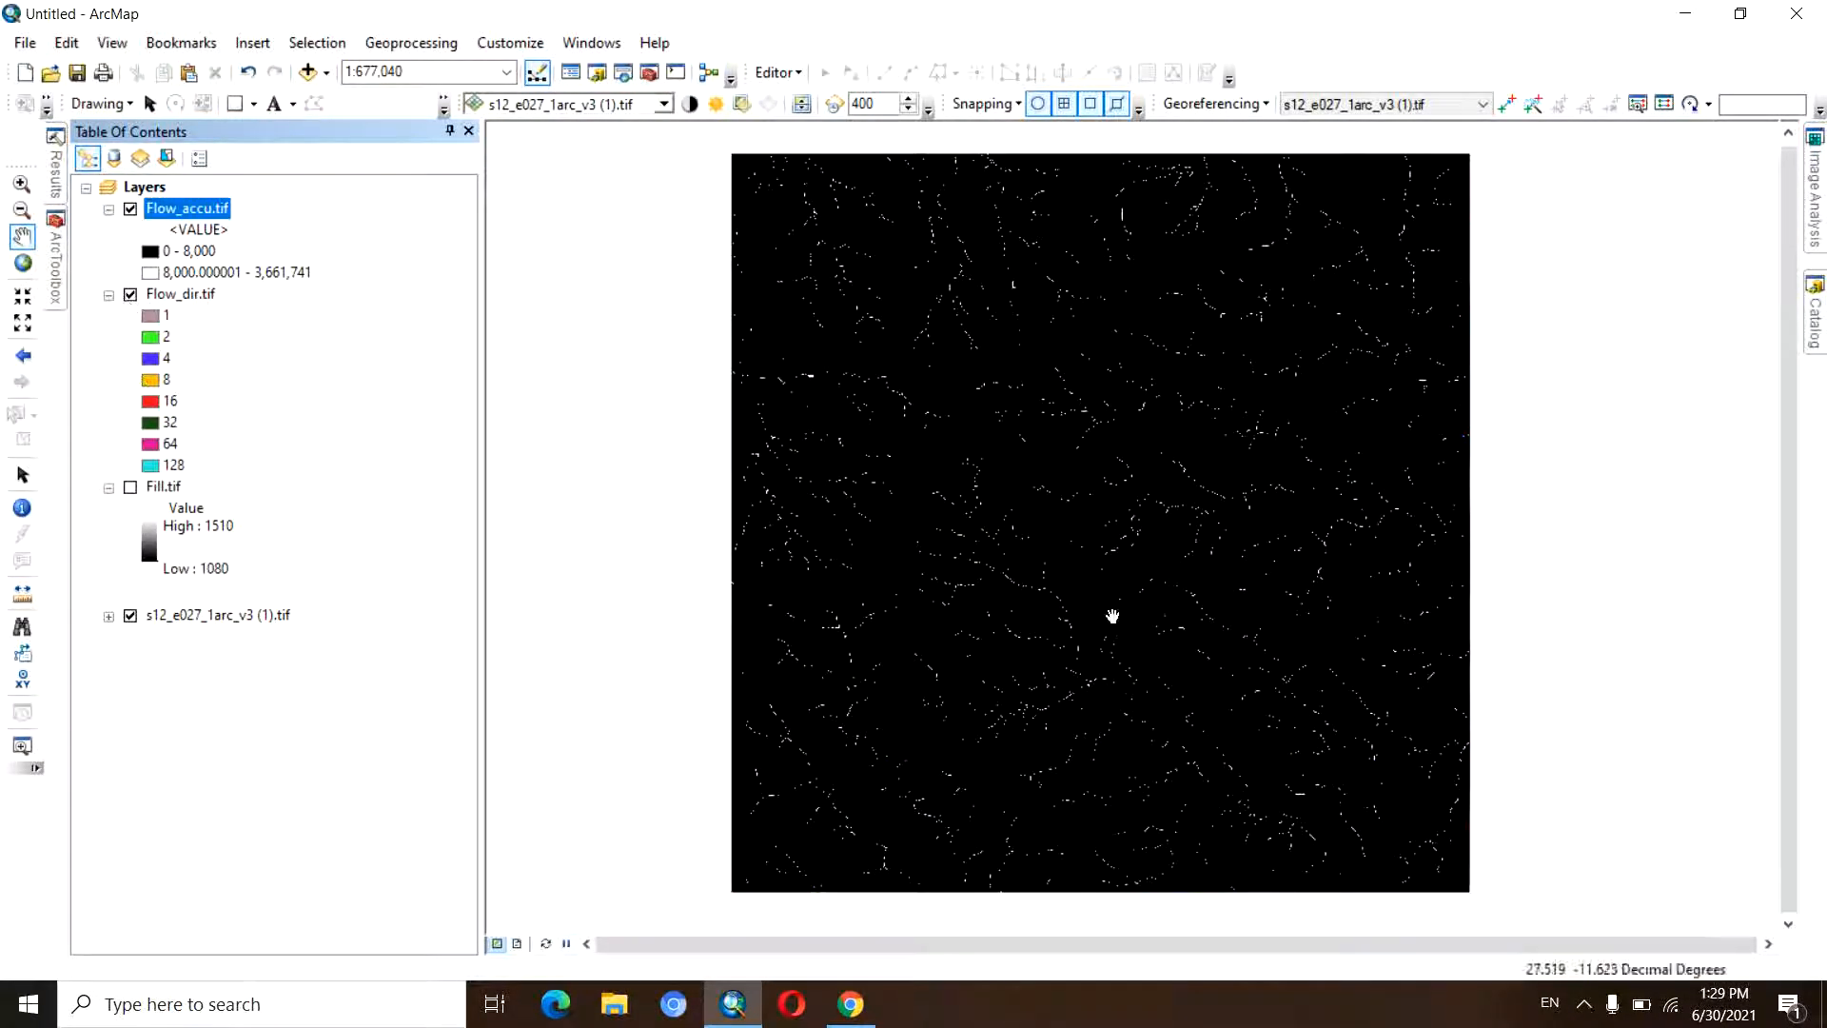
- Set up the Raster Calculator tool with the map algebra expression "Flow_accu.tif" > 8000
{"action": "left_click", "coordinate": [57, 278]}
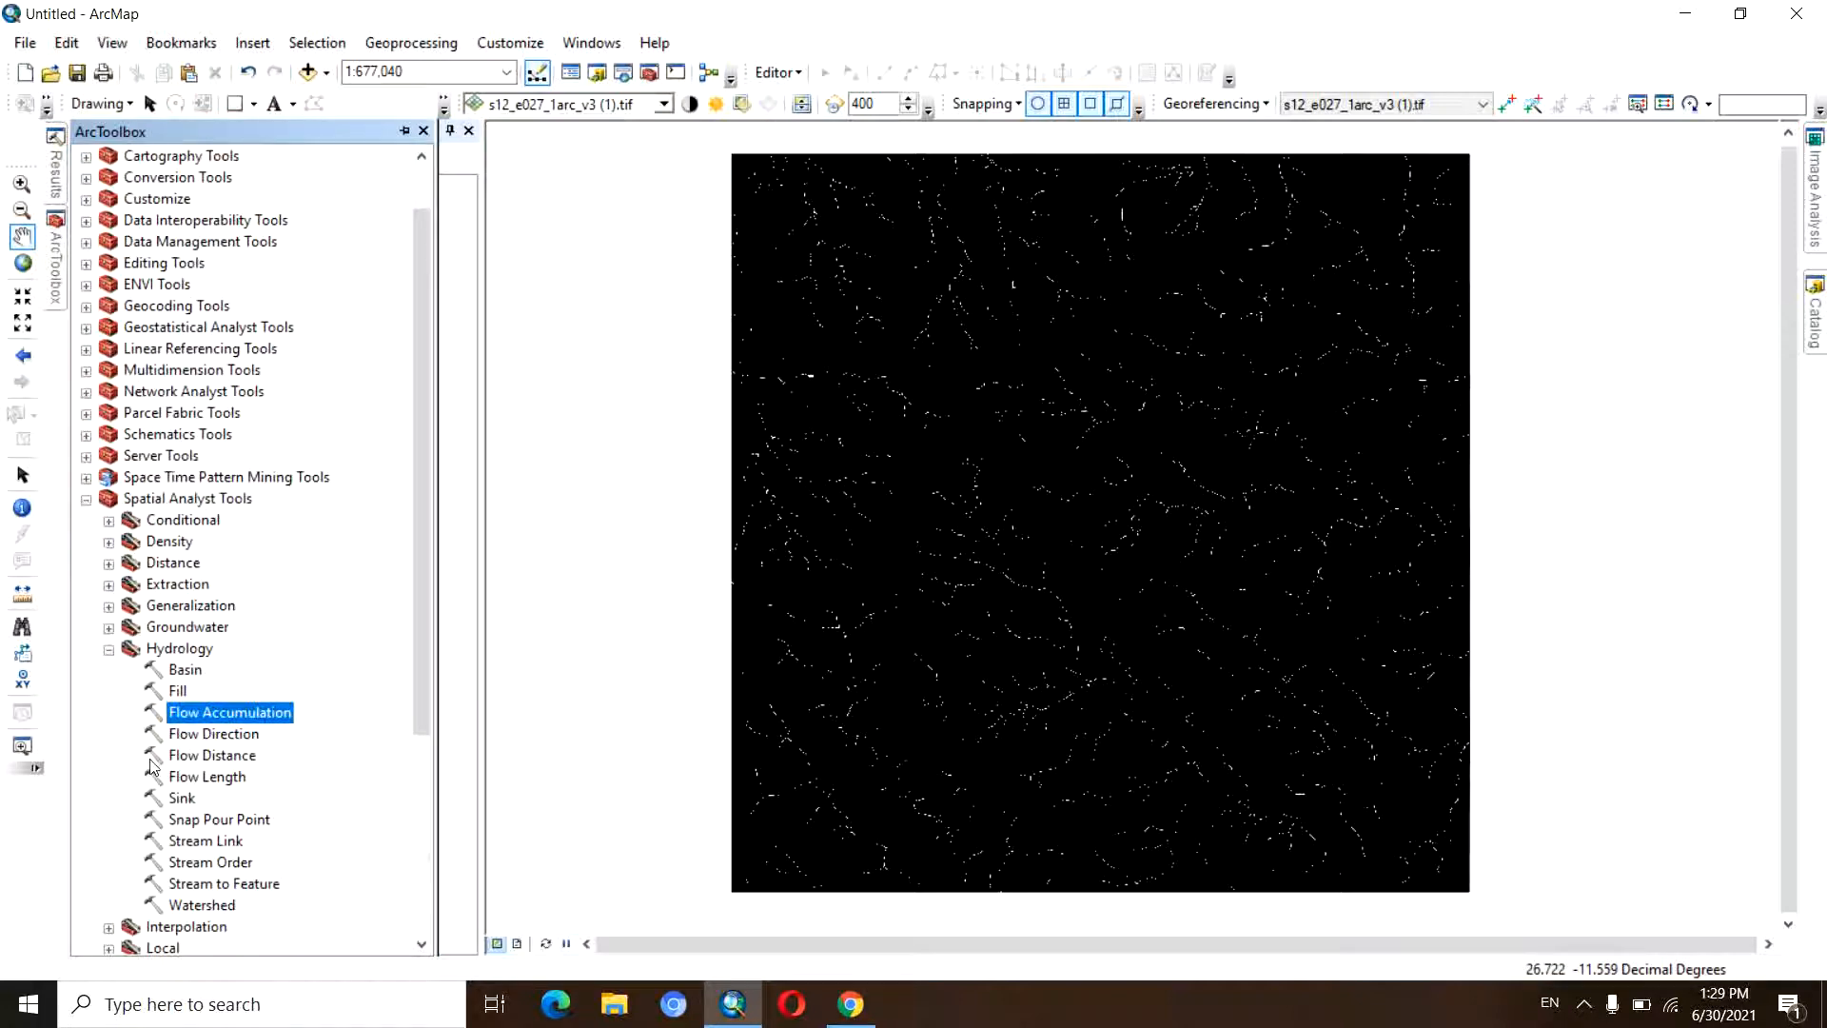
{"action": "scroll", "coordinate": [157, 766], "scroll_direction": "down", "scroll_amount": 3}
{"action": "left_click", "coordinate": [110, 777]}
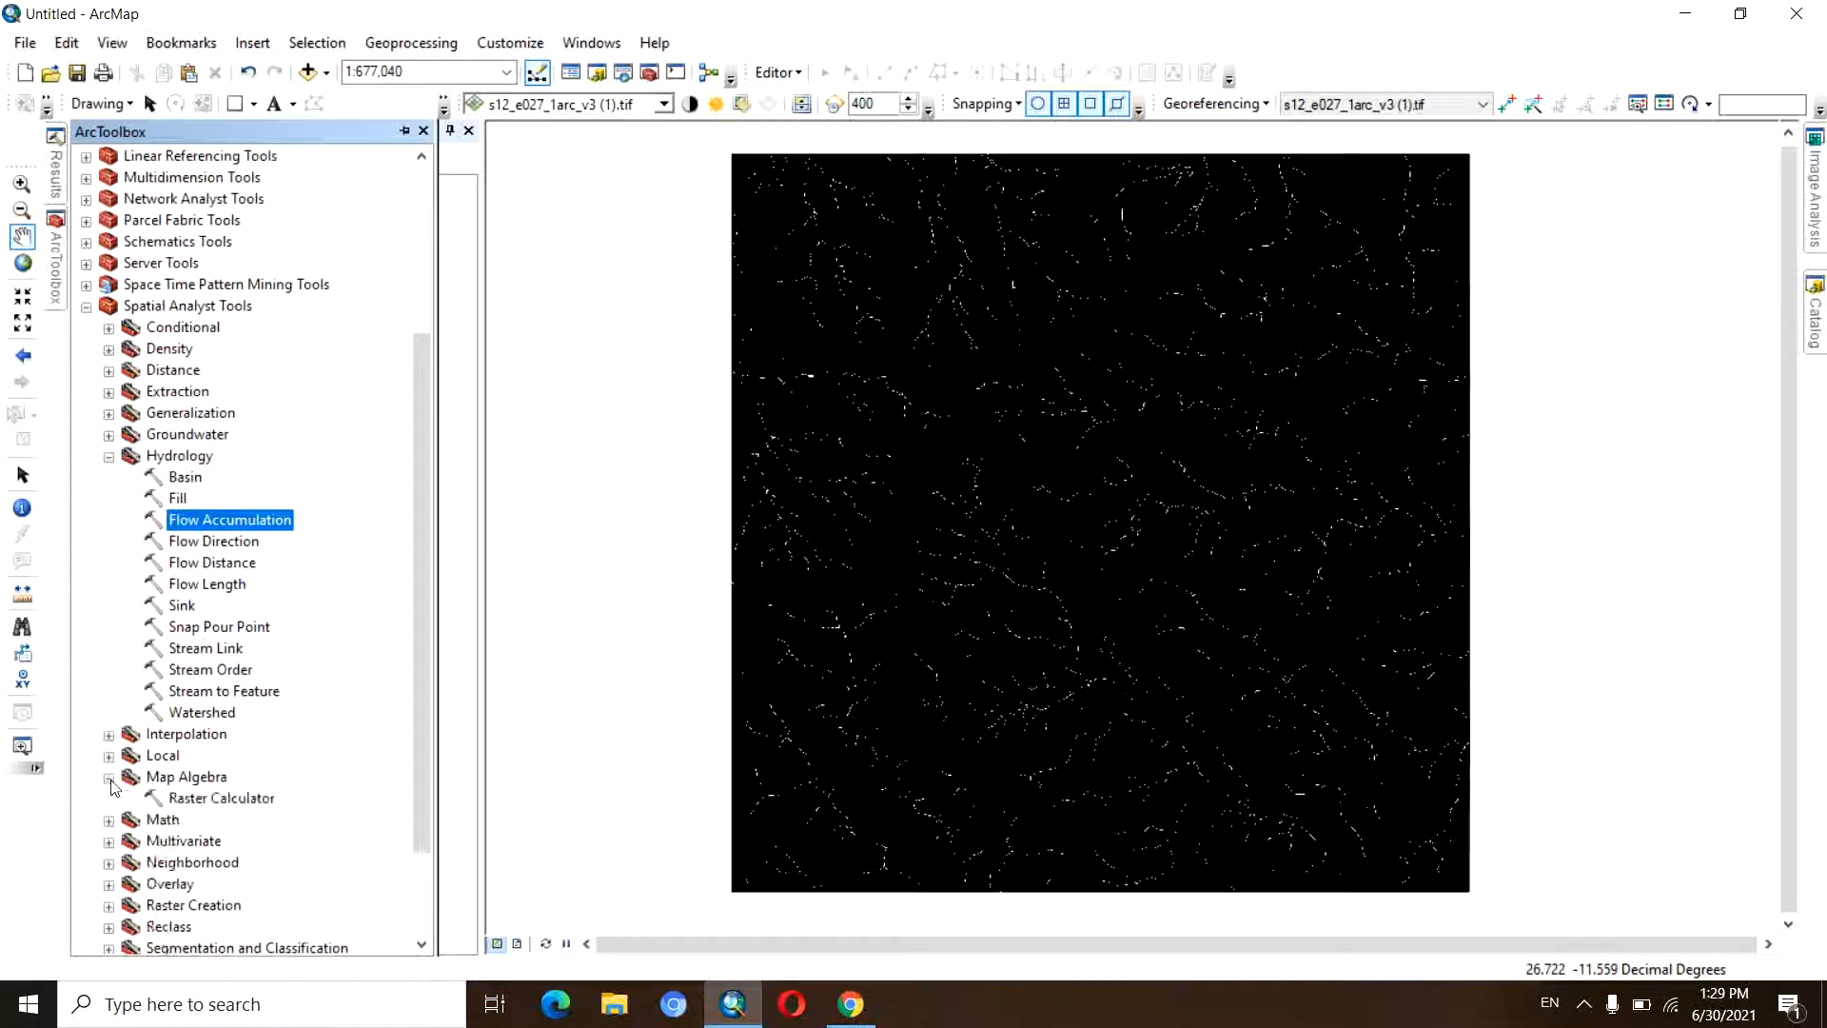
{"action": "double_click", "coordinate": [211, 801]}
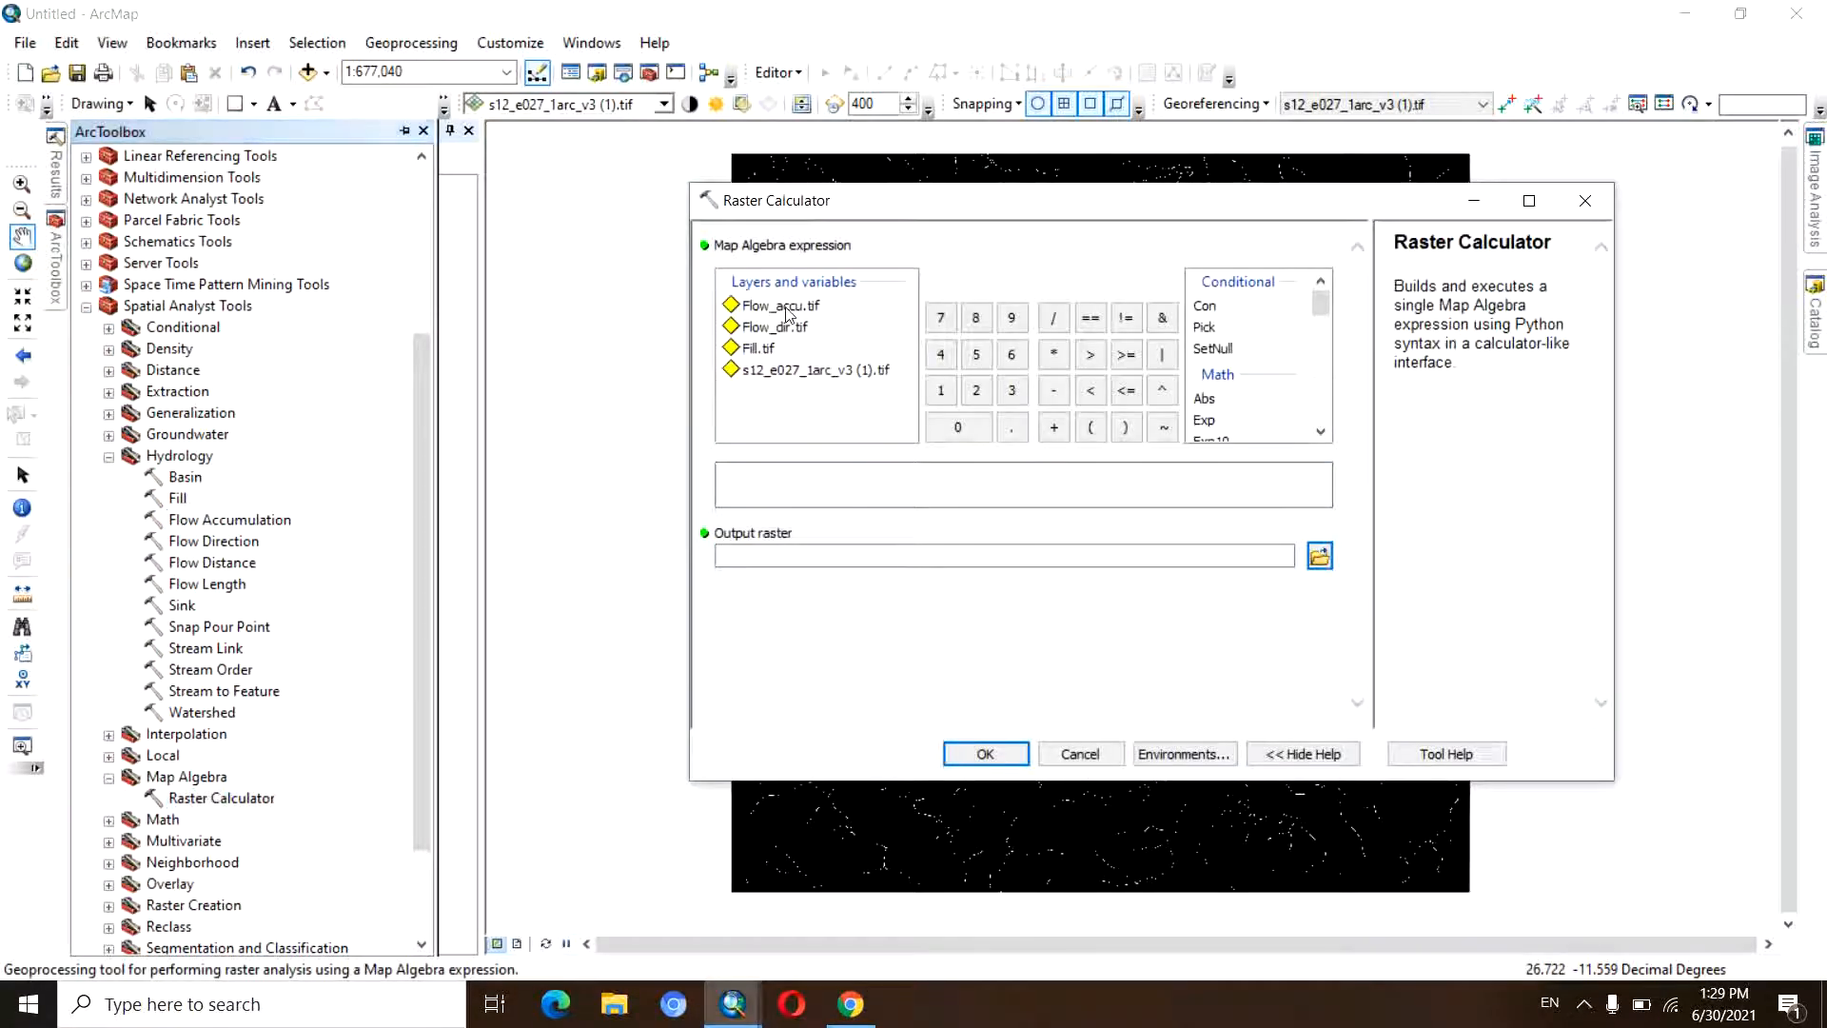
{"action": "double_click", "coordinate": [780, 305]}
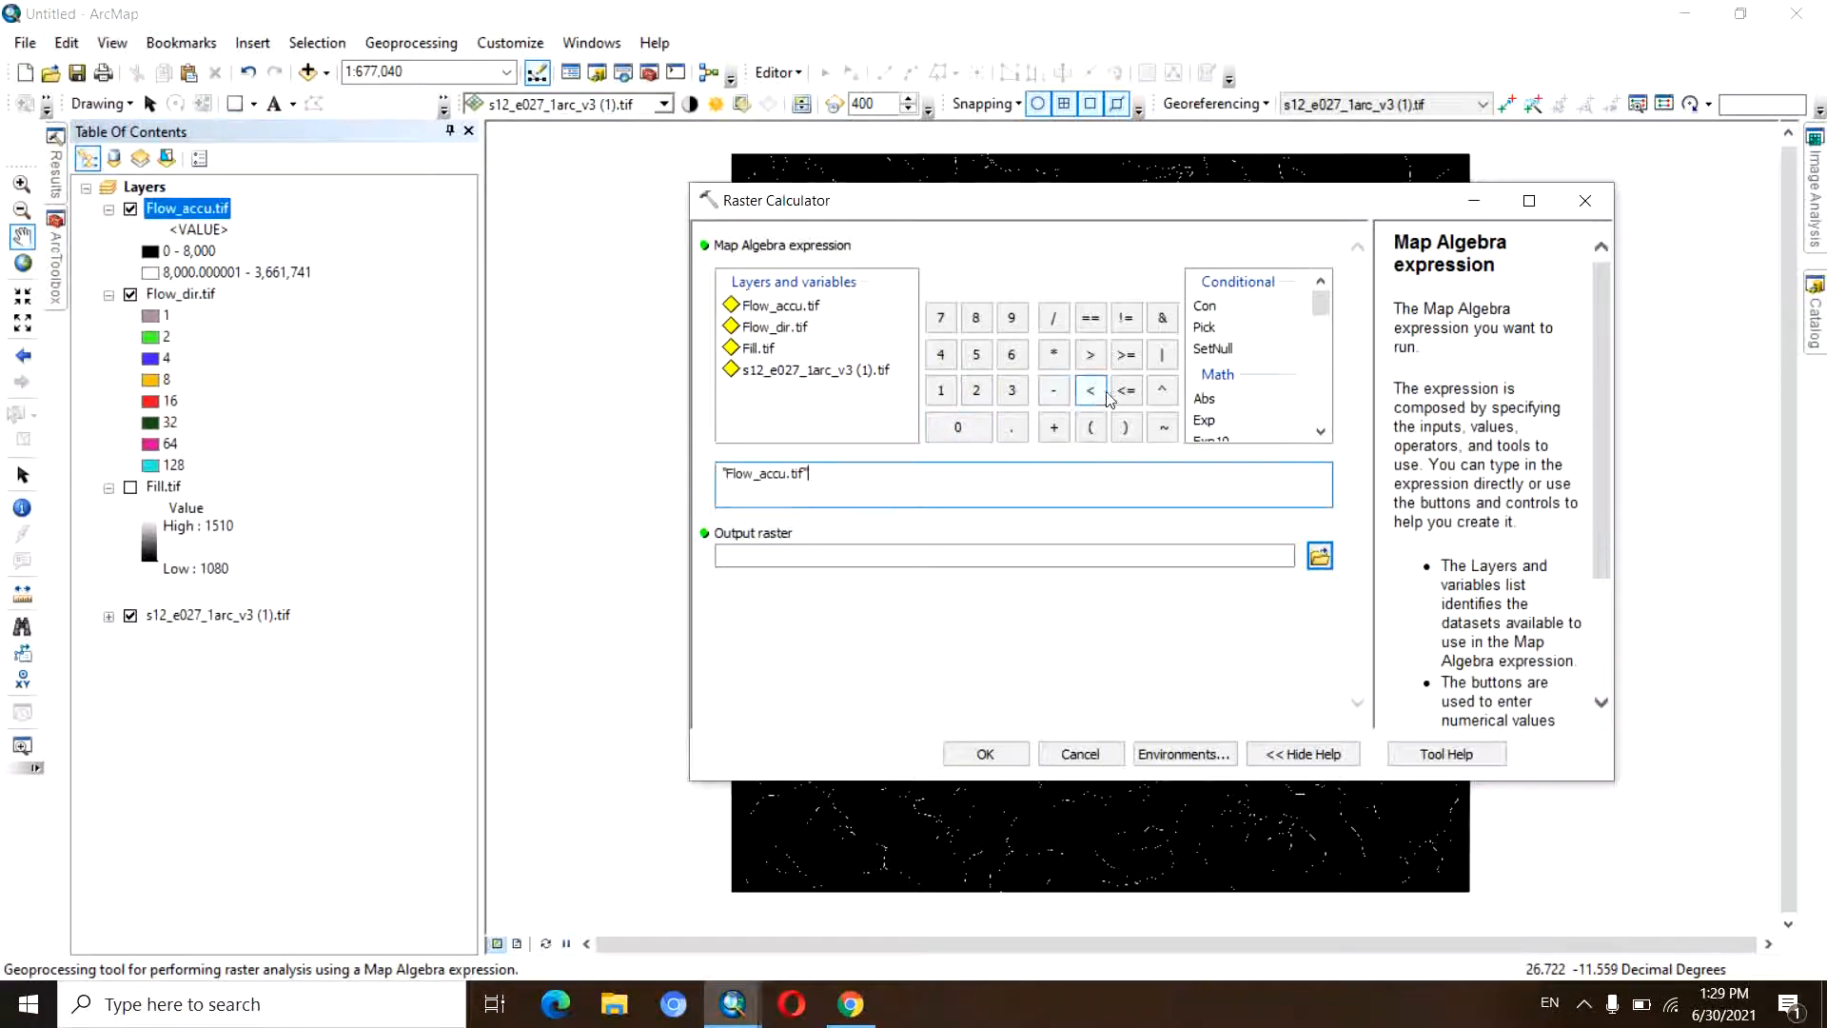
{"action": "left_click", "coordinate": [1091, 354]}
{"action": "type", "text": "8000"}
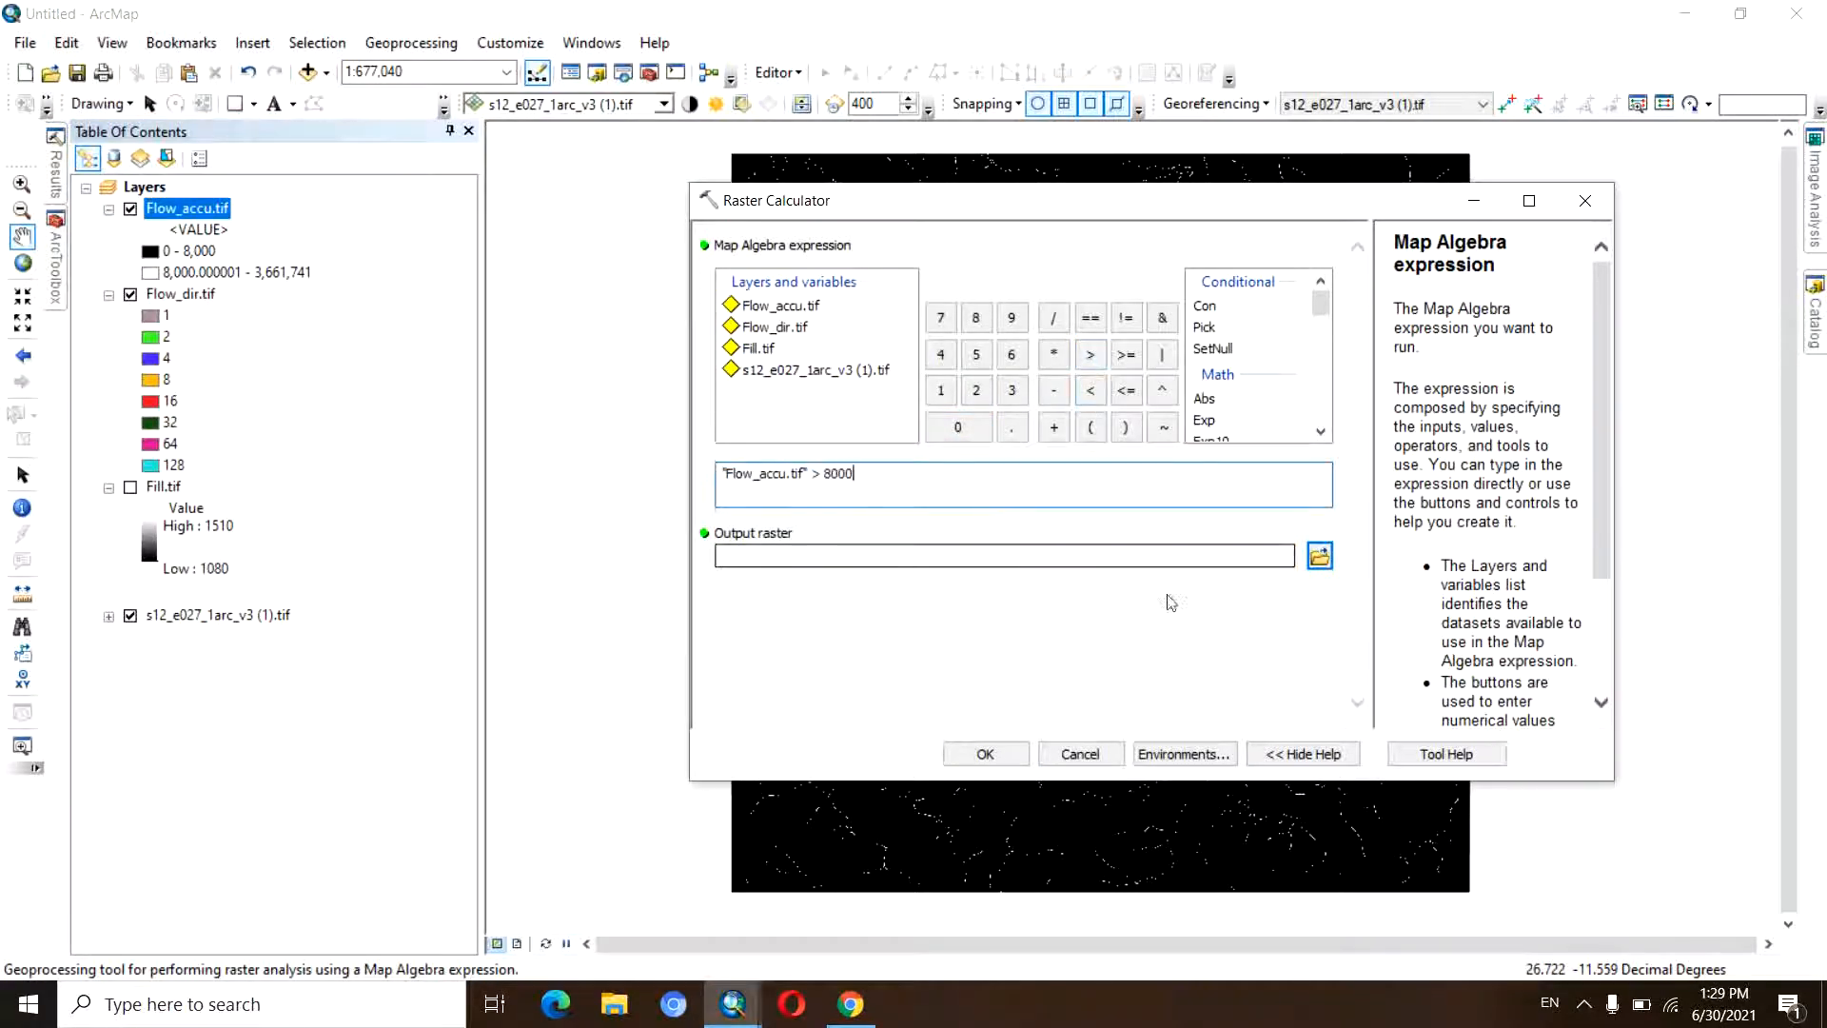
- Run the calculation with output raster New_flow.tif in D:\everything\ArcGis, and hide the Flow_accu.tif and Flow_dir.tif layers
{"action": "left_click", "coordinate": [1319, 557]}
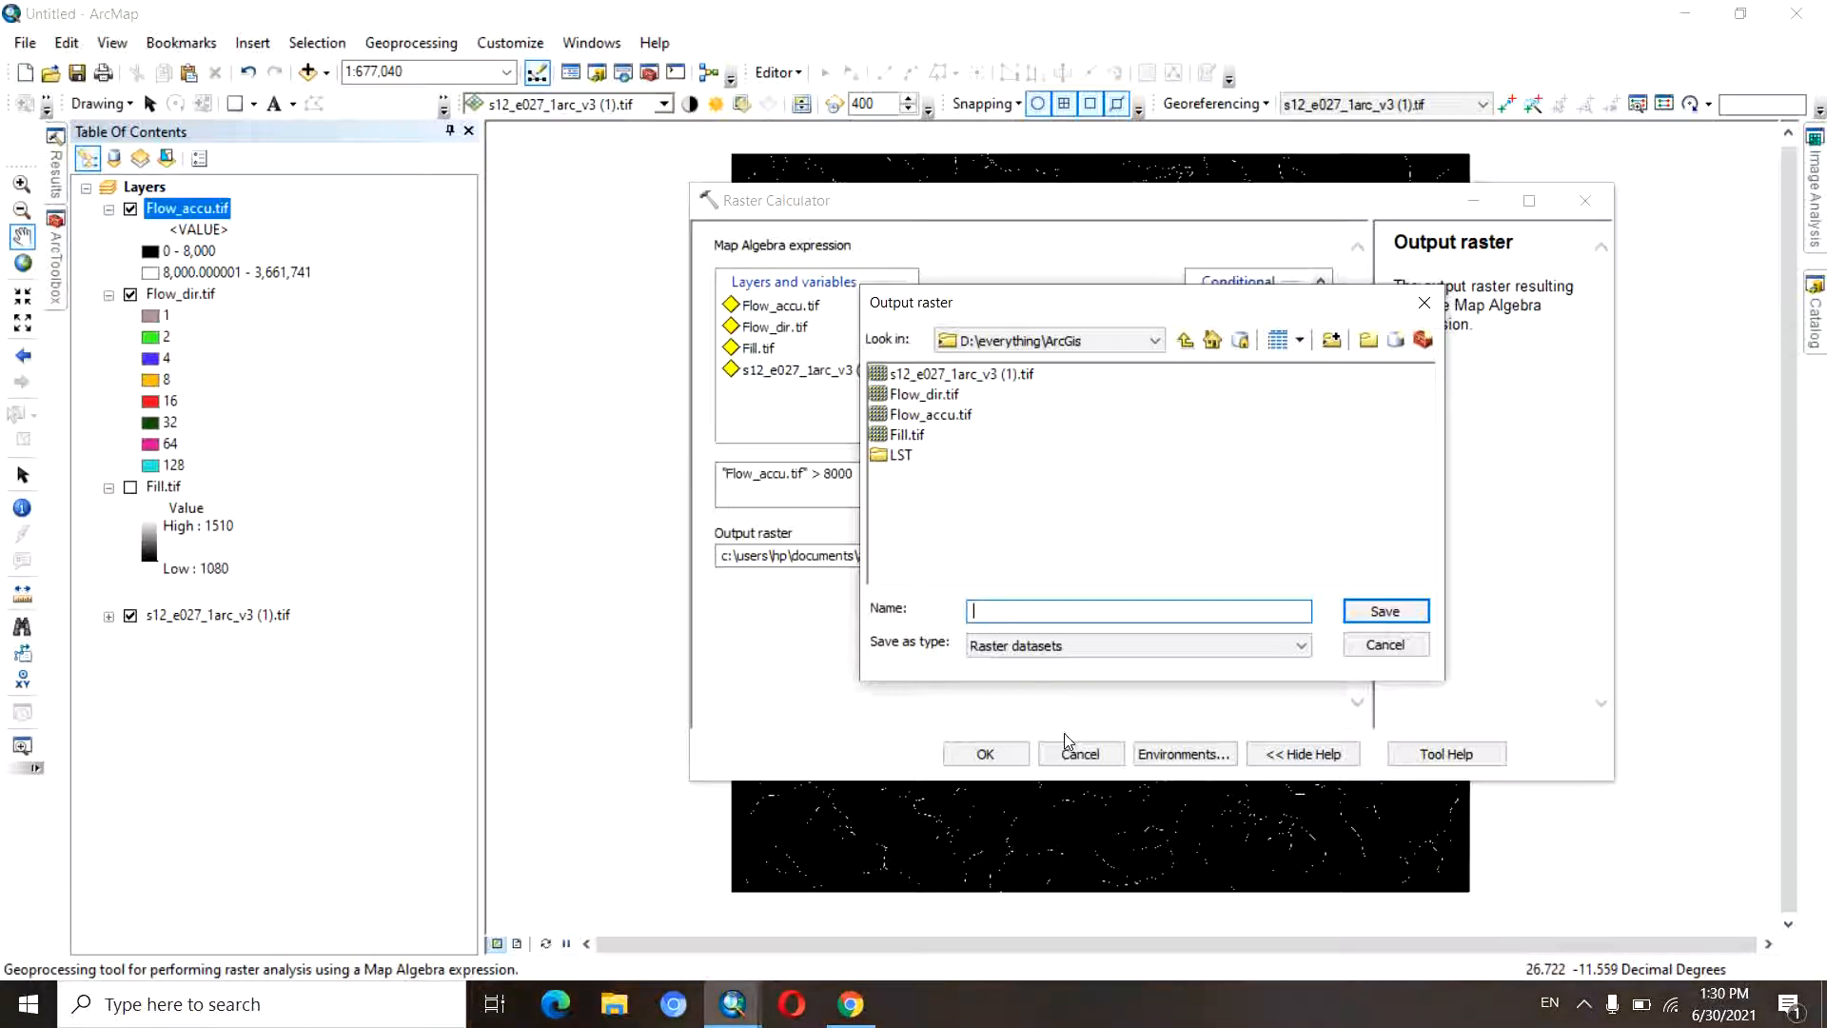
{"action": "type", "text": ".tif"}
{"action": "left_click", "coordinate": [1408, 605]}
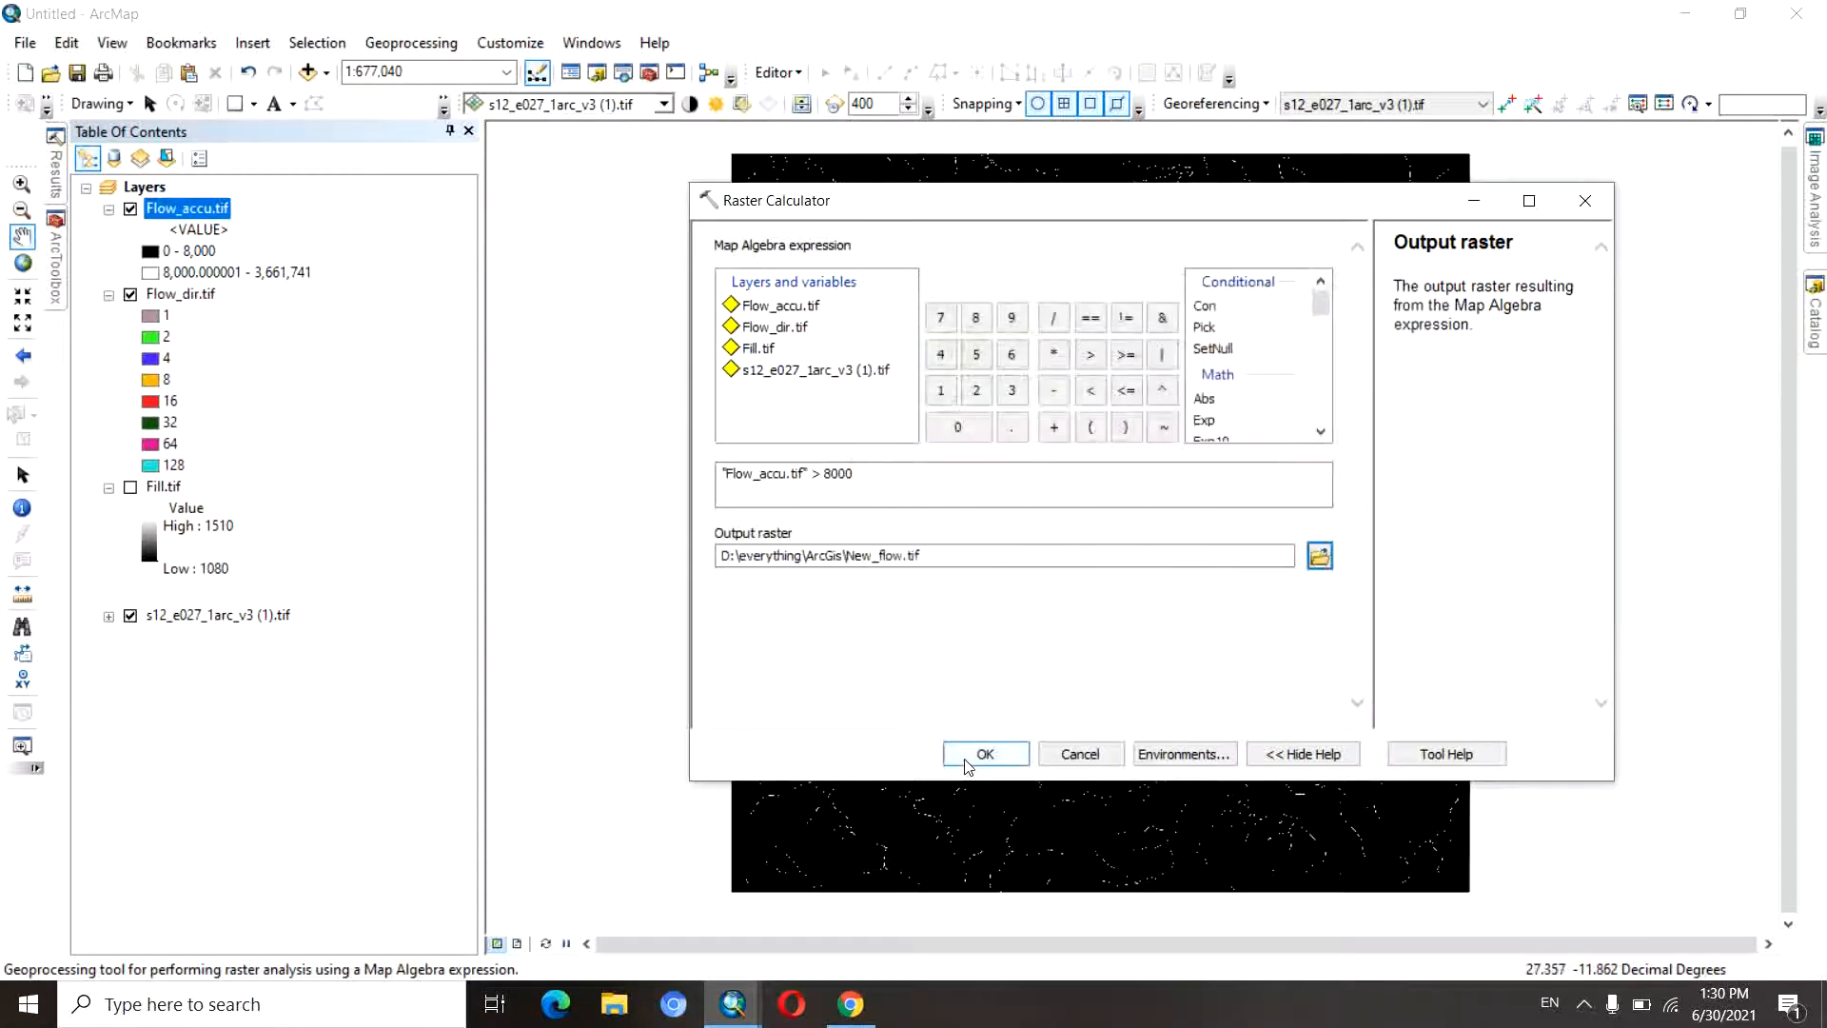
{"action": "left_click", "coordinate": [980, 754]}
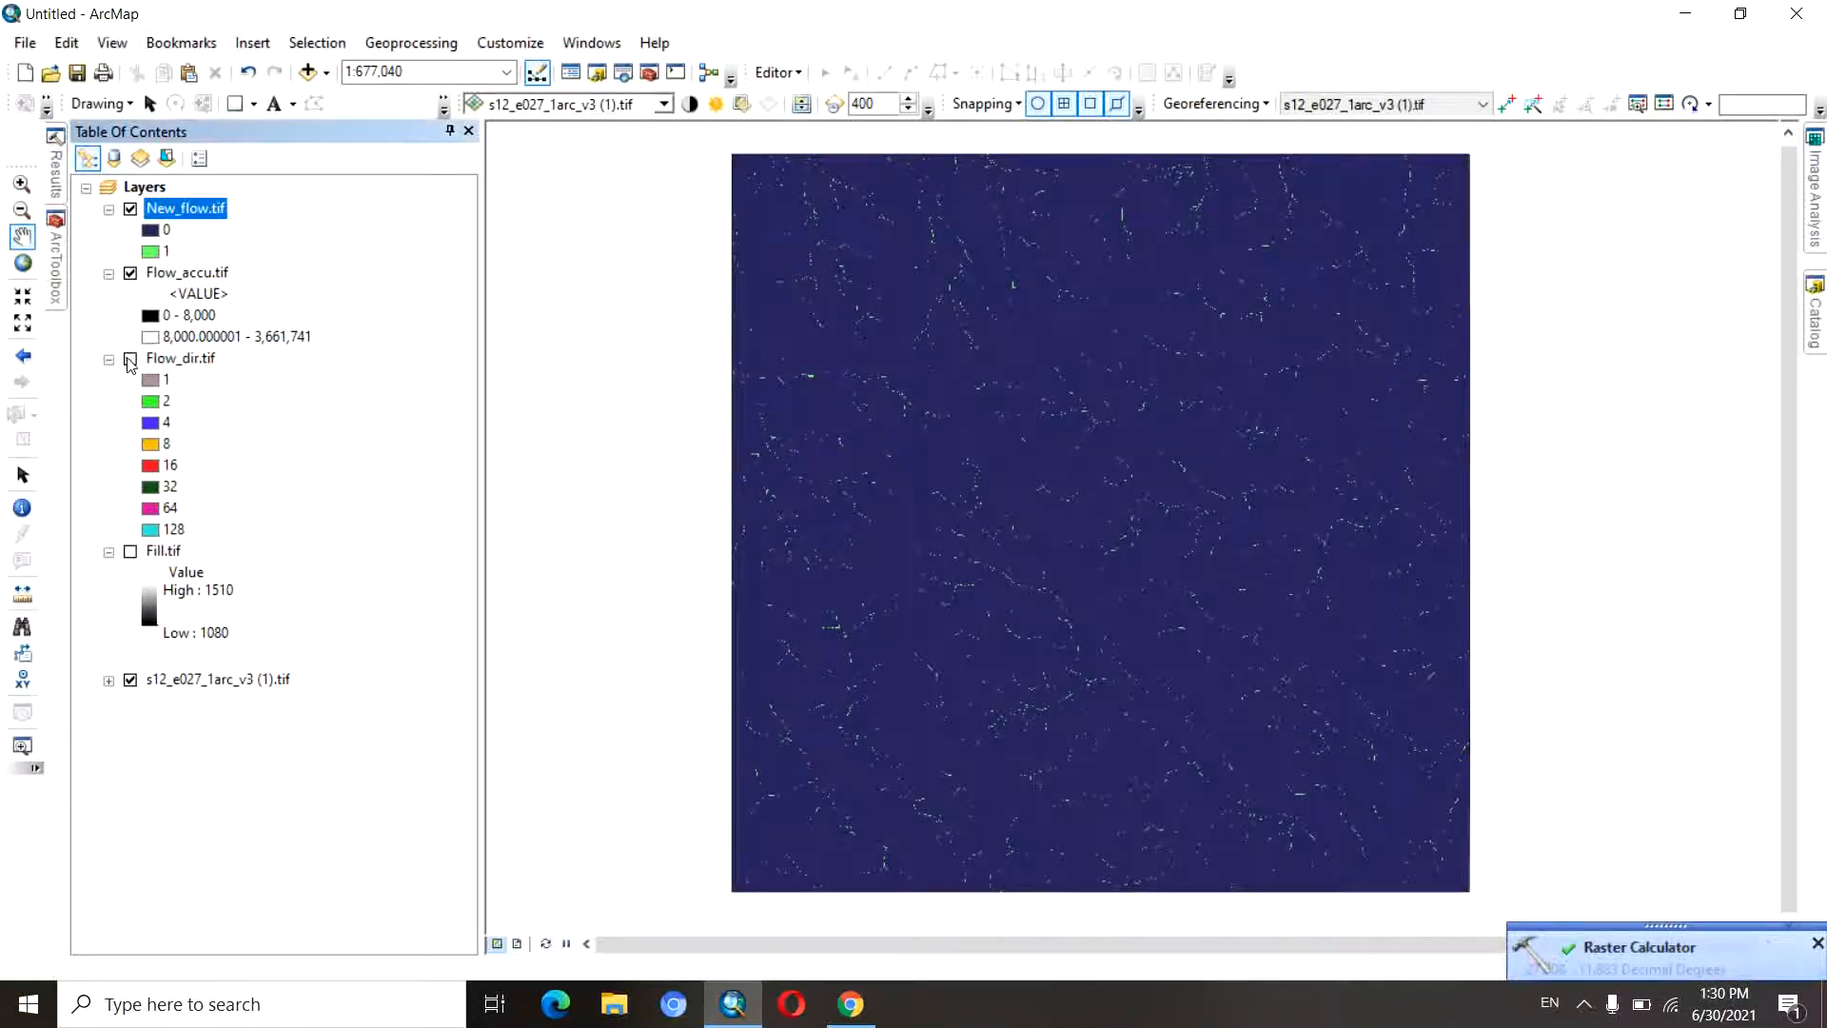
{"action": "left_click", "coordinate": [131, 273]}
{"action": "left_click", "coordinate": [1818, 943]}
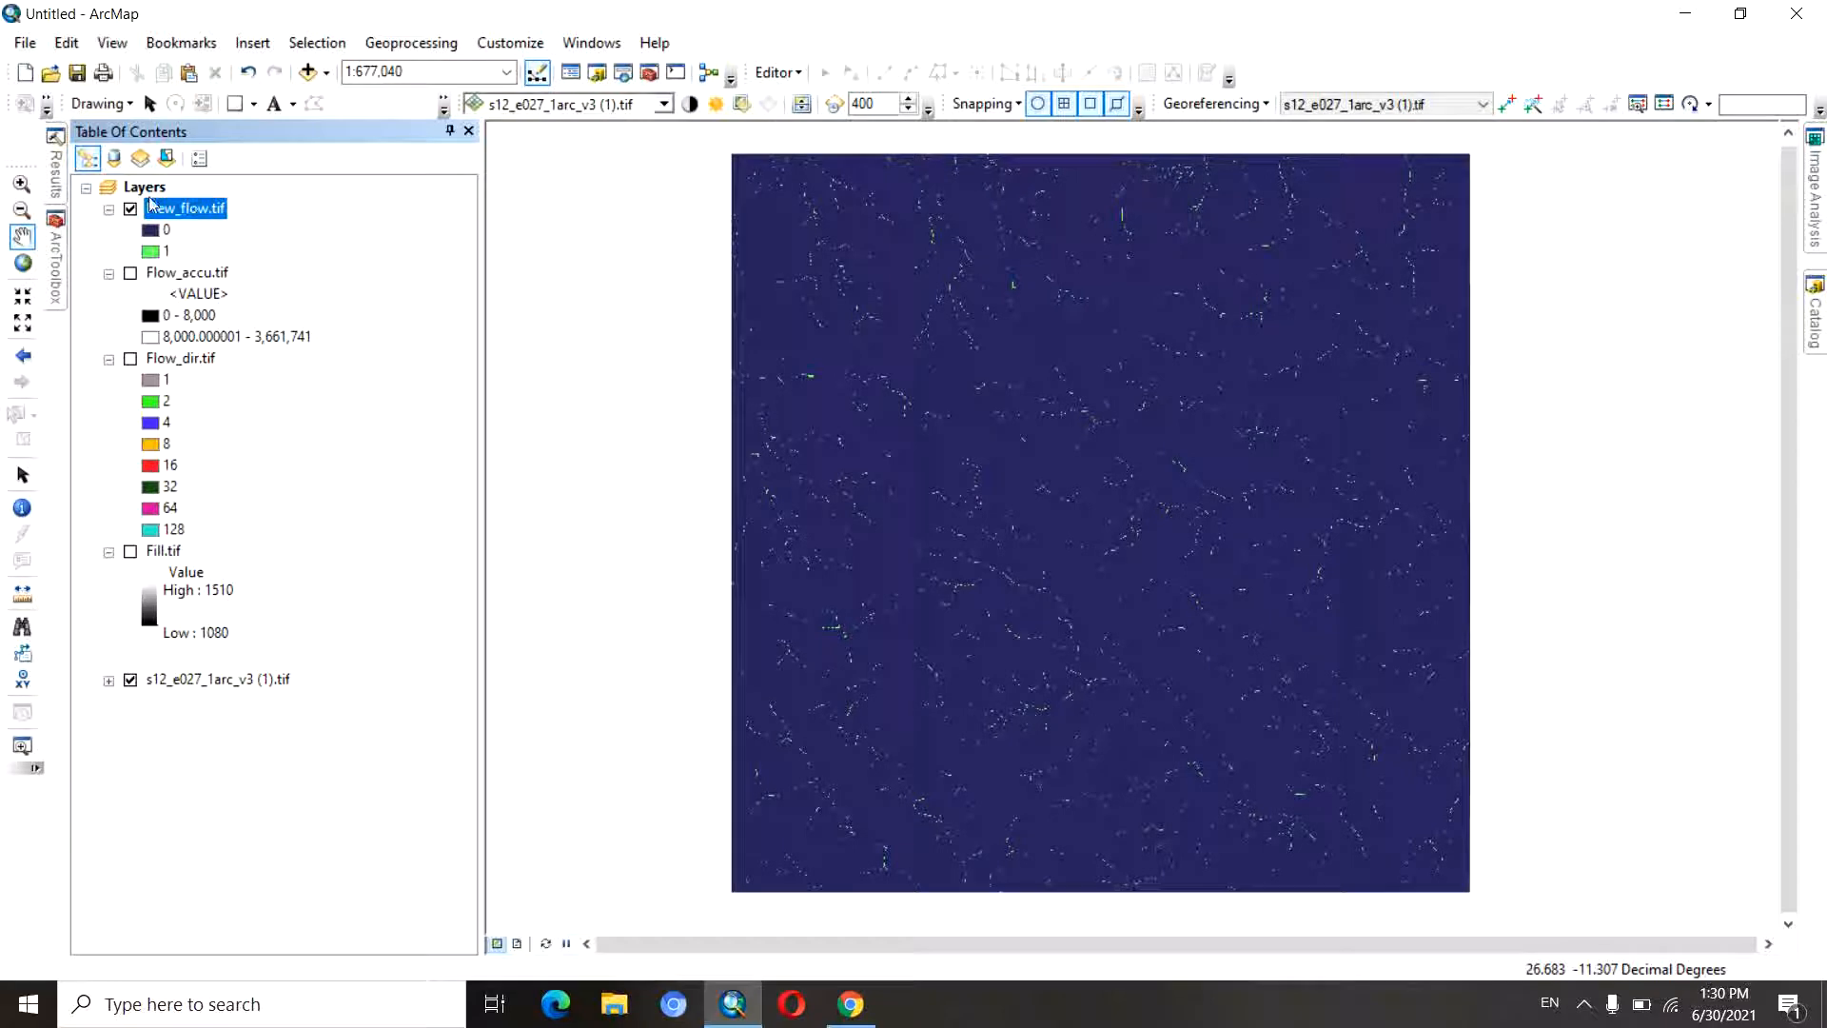
- Run the Stream Order tool on New_flow.tif and Flow_dir.tif with the STRAHLER method, saving the output as streams_order.tif in D:\everything\ArcGis
{"action": "left_click", "coordinate": [56, 277]}
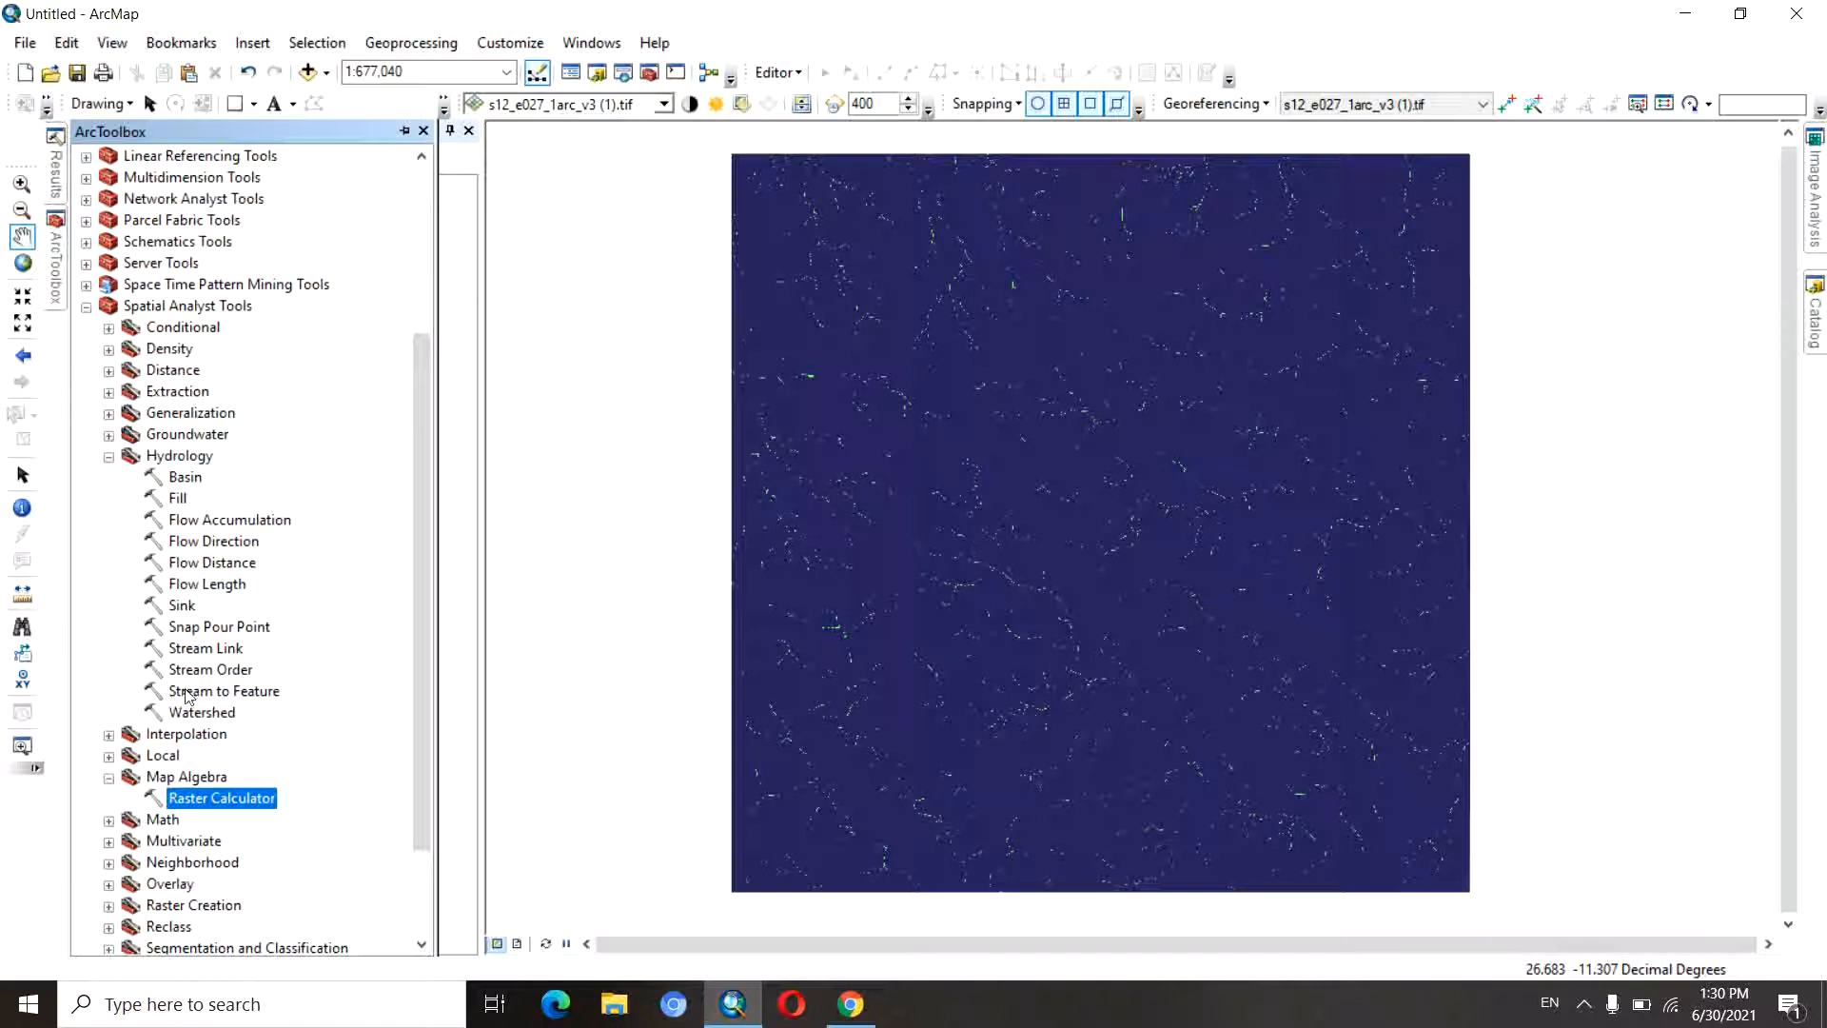
{"action": "double_click", "coordinate": [211, 670]}
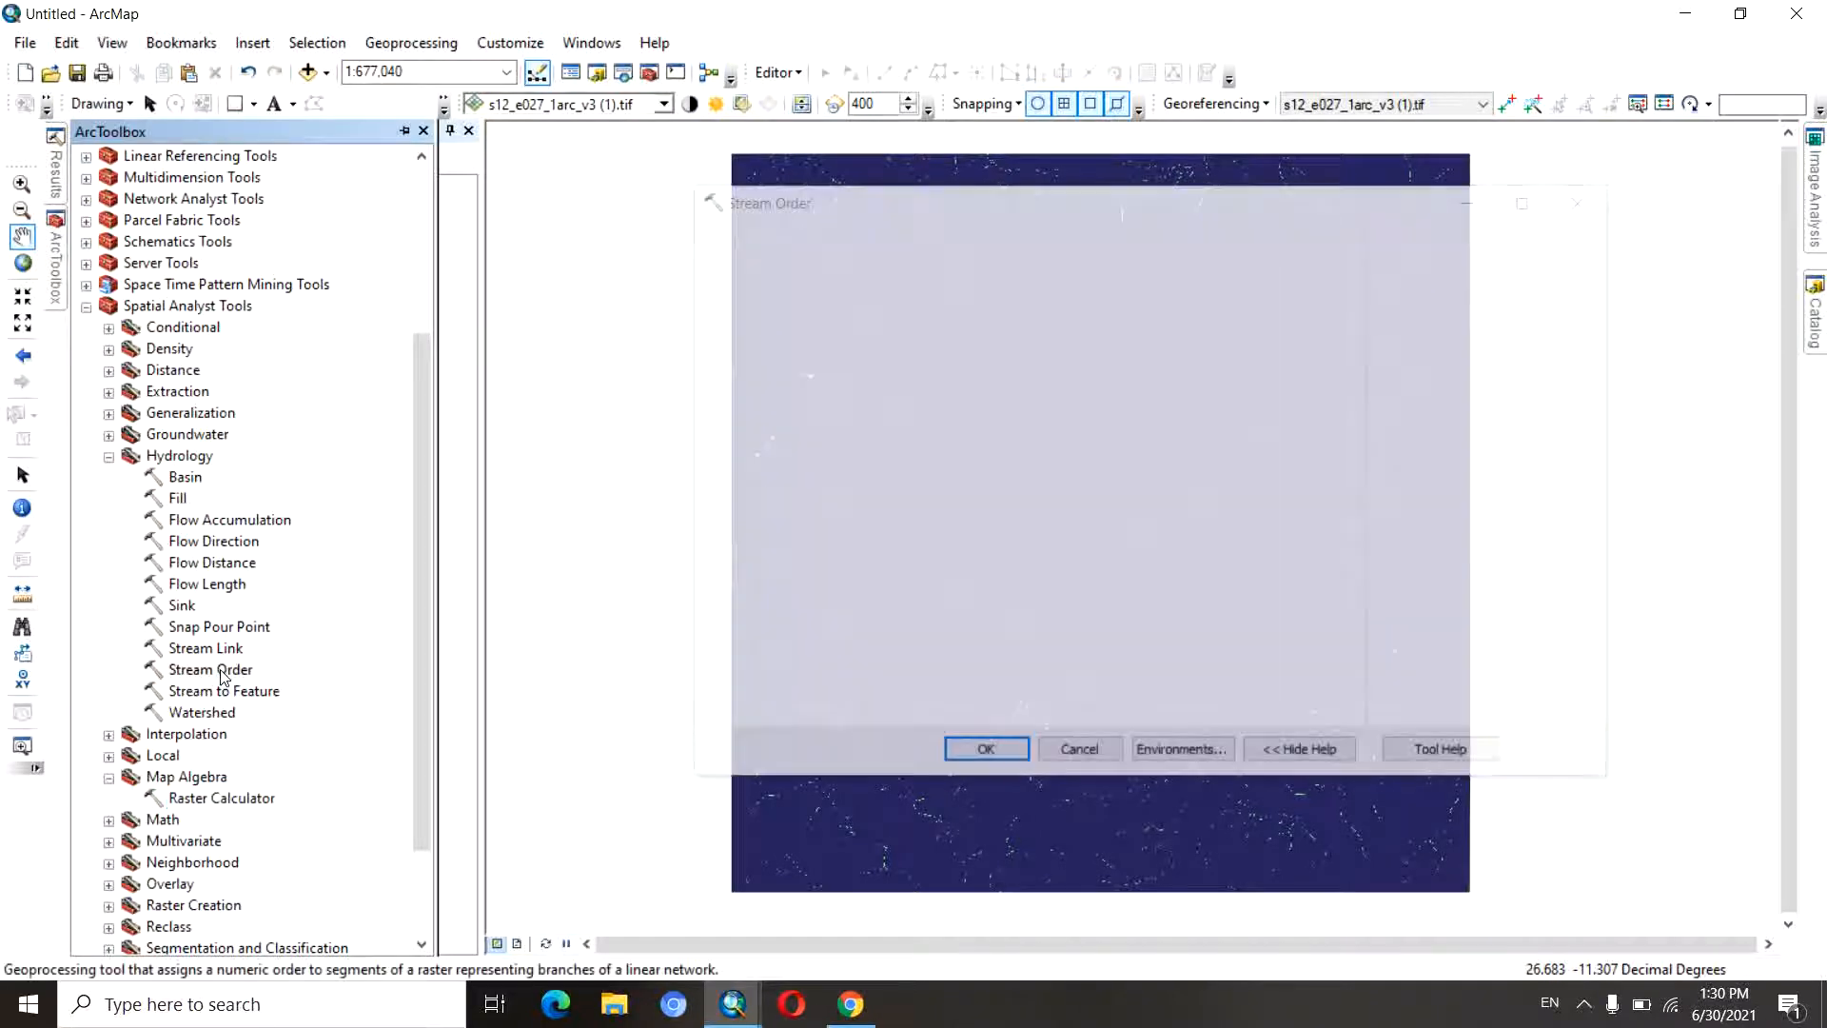
{"action": "left_click_drag", "start_coordinate": [1040, 205], "coordinate": [1015, 204]}
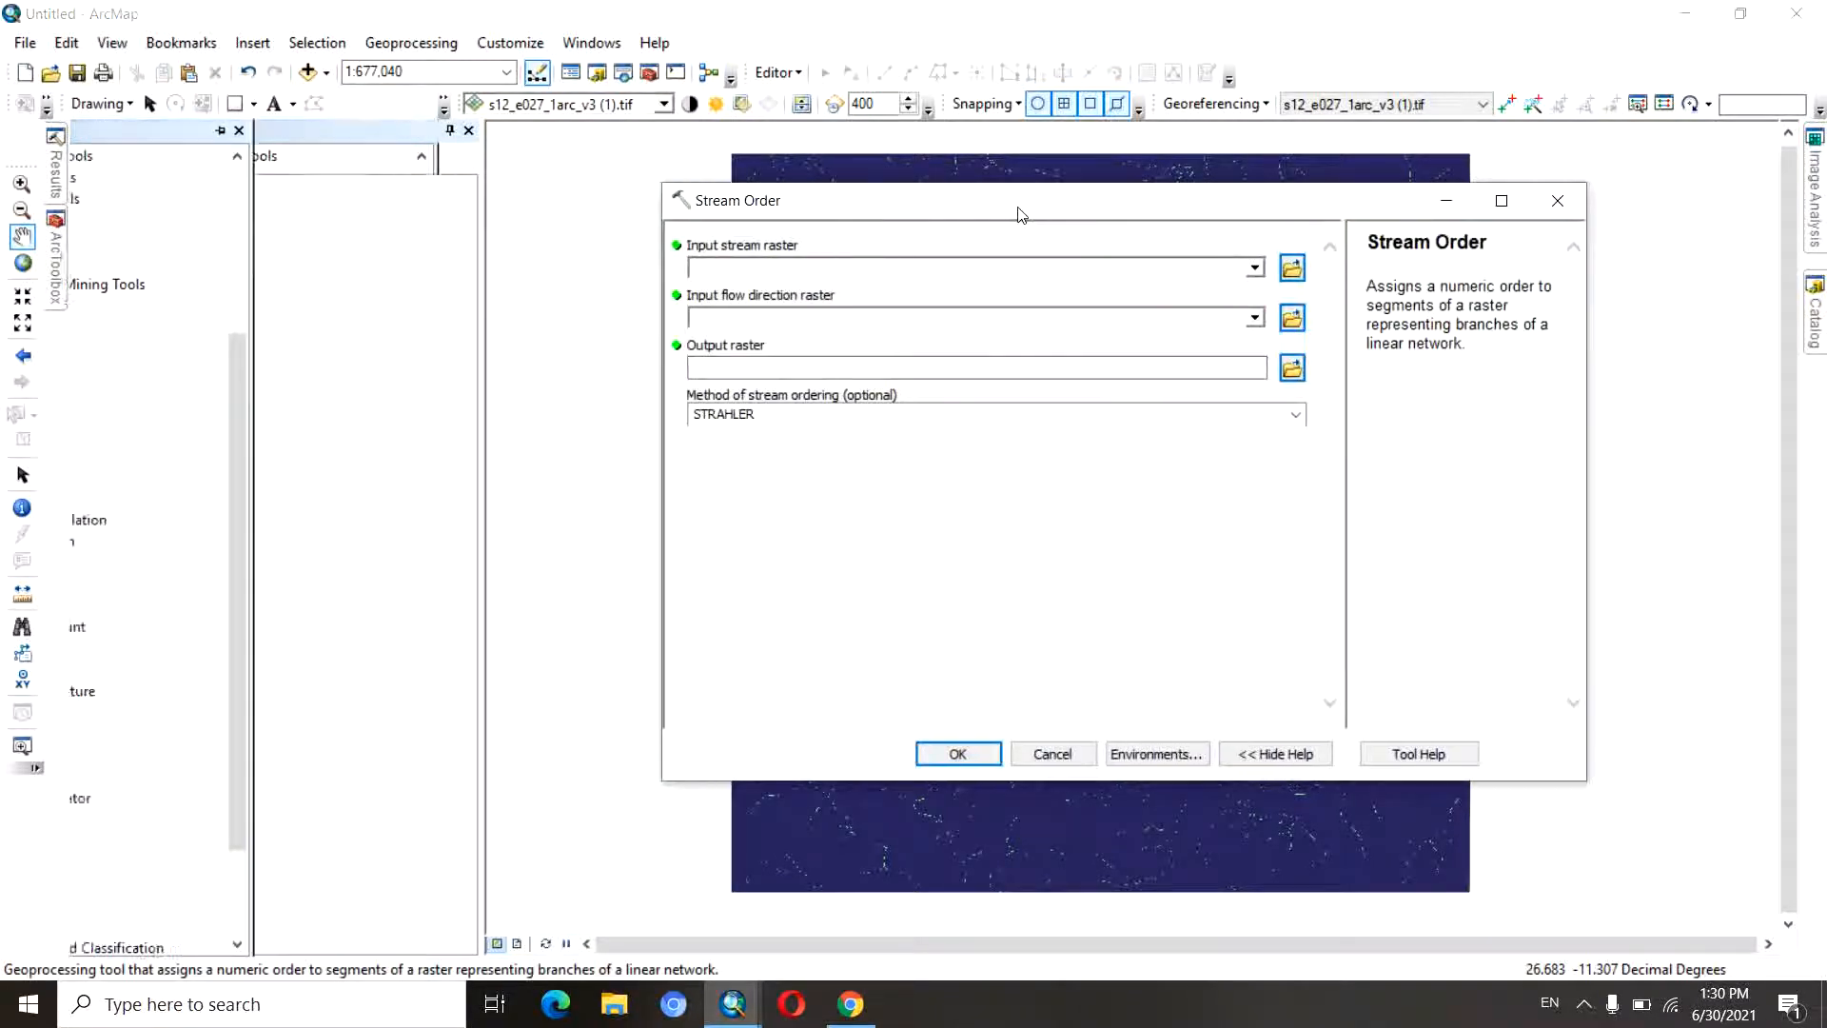
{"action": "left_click", "coordinate": [1257, 268]}
{"action": "left_click", "coordinate": [1262, 286]}
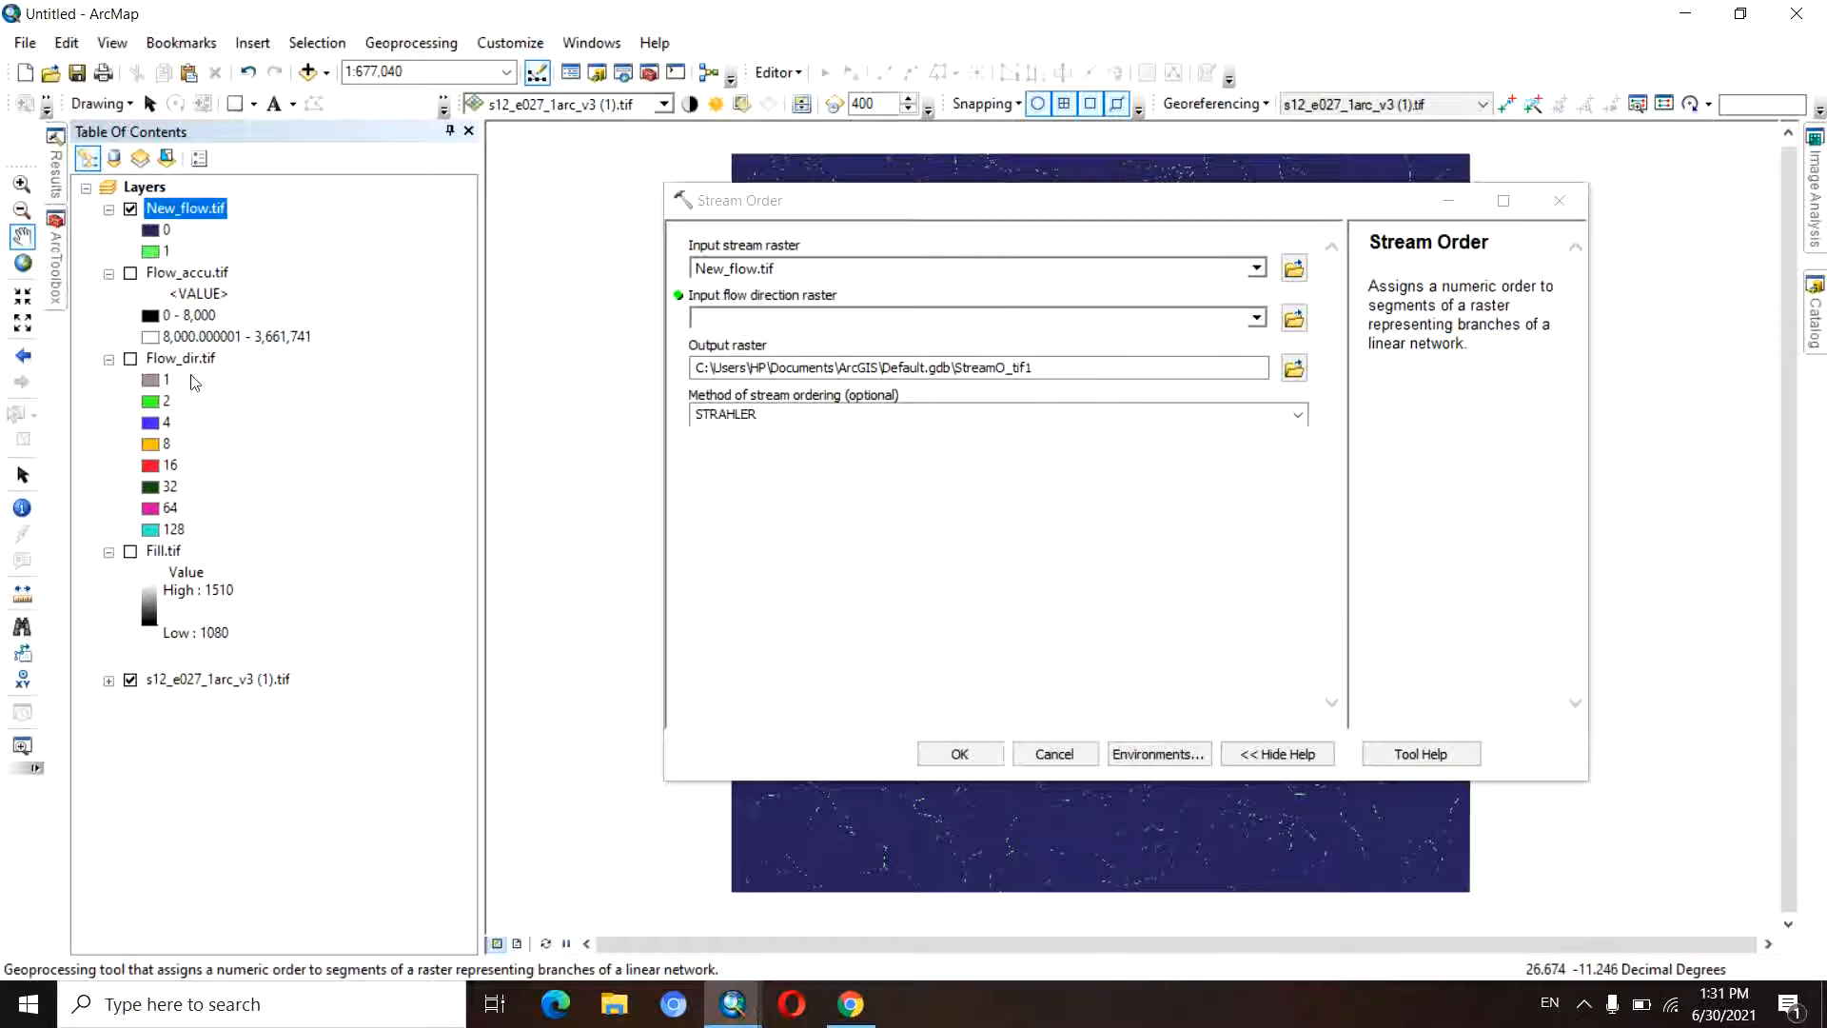
{"action": "left_click_drag", "start_coordinate": [170, 361], "coordinate": [769, 324]}
{"action": "left_click", "coordinate": [1295, 370]}
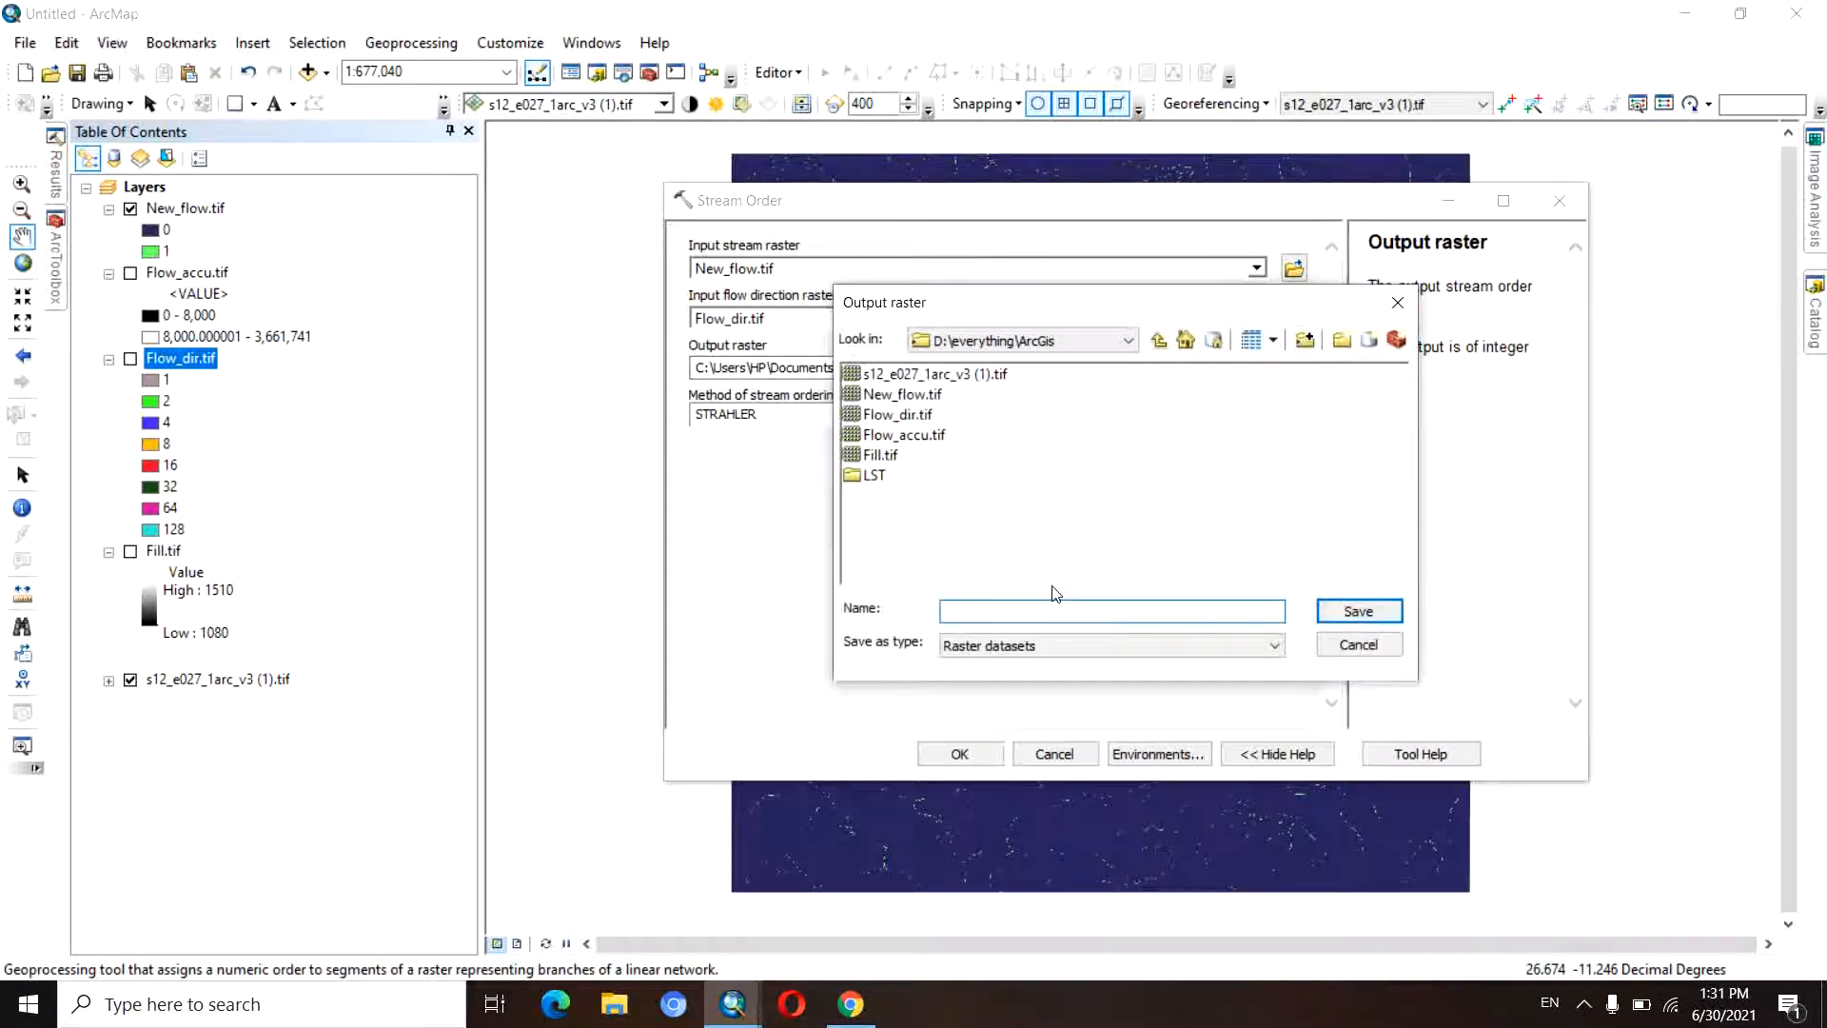
{"action": "type", "text": "streams_order.tif"}
{"action": "left_click", "coordinate": [1359, 612]}
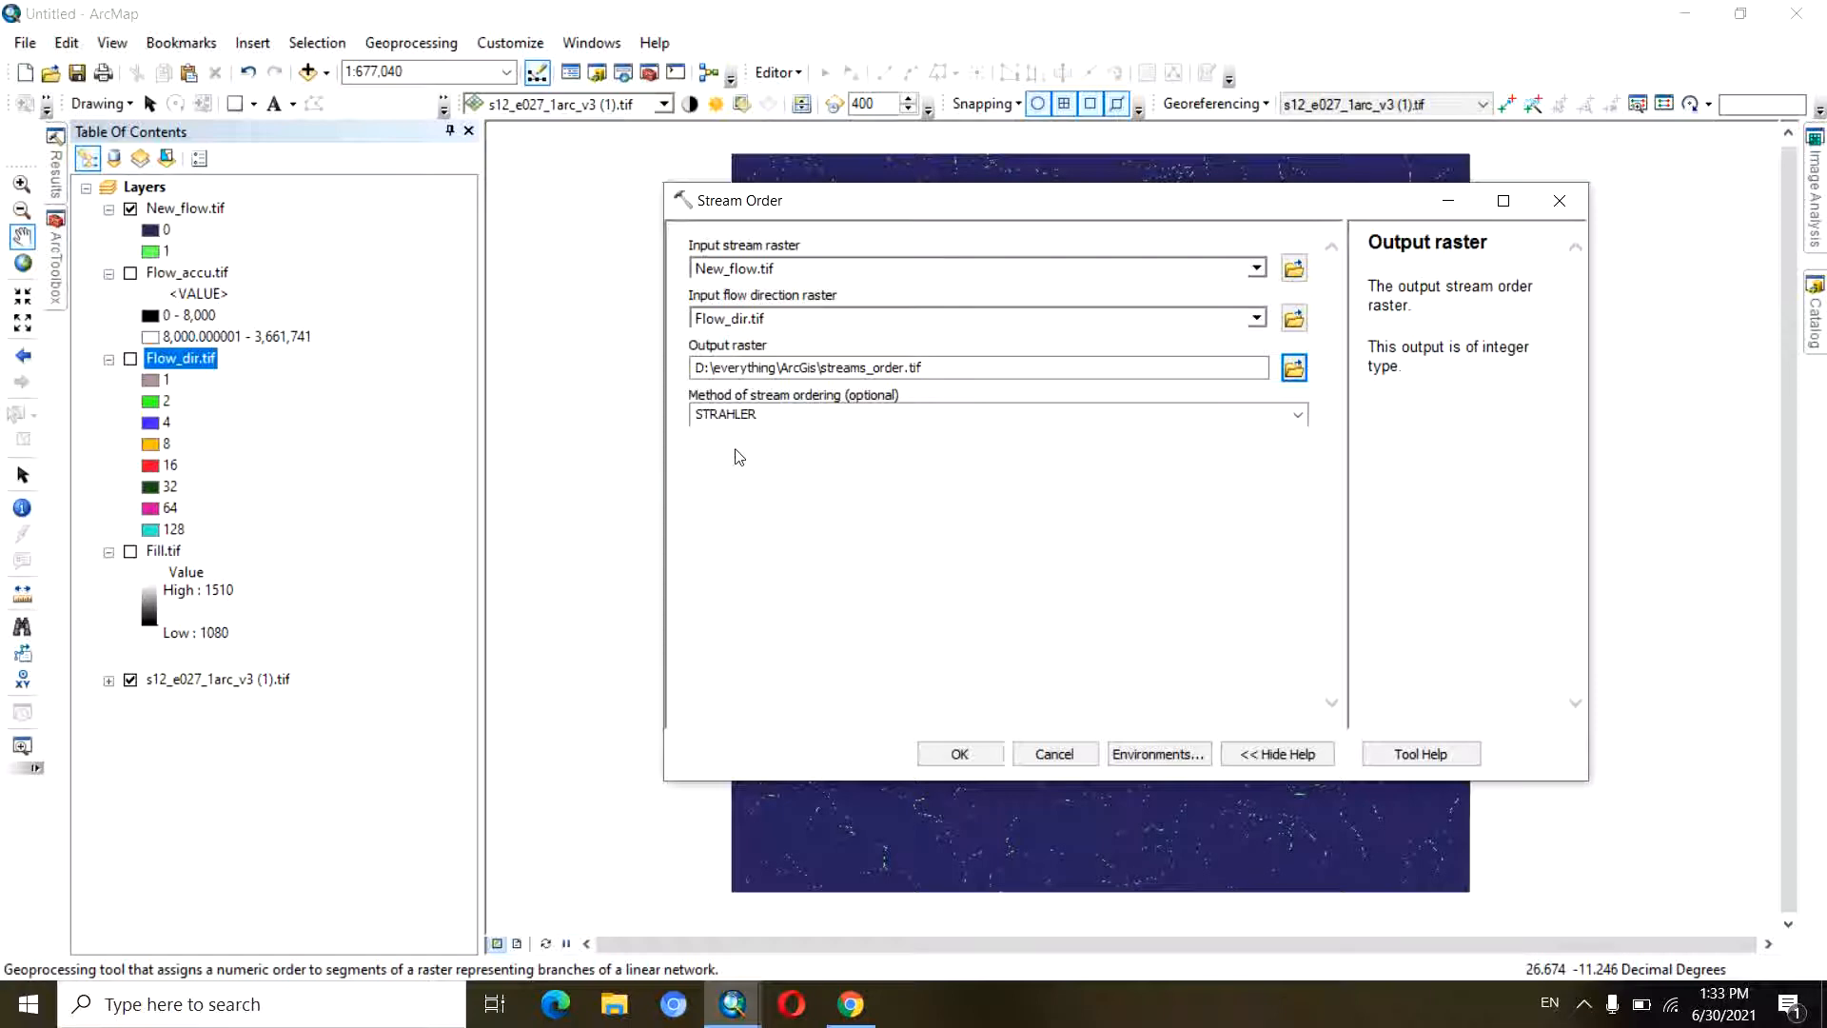
{"action": "left_click", "coordinate": [954, 755]}
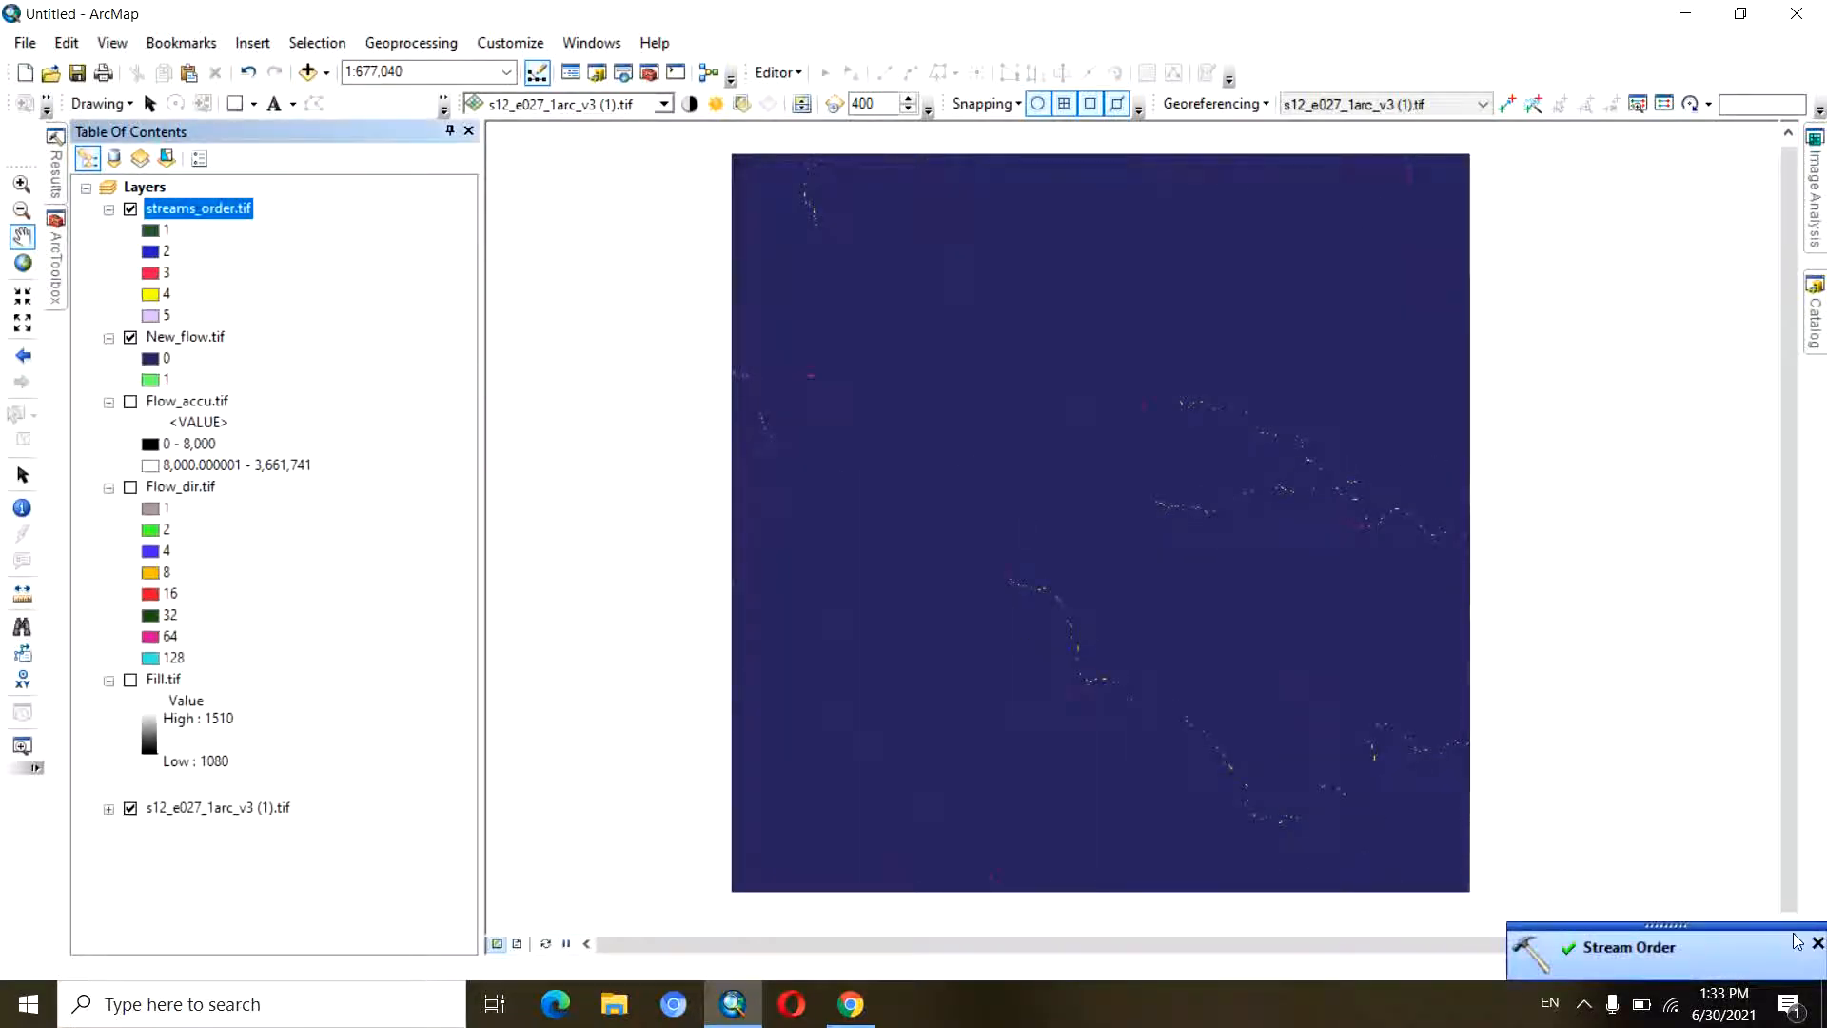
{"action": "left_click", "coordinate": [1818, 945]}
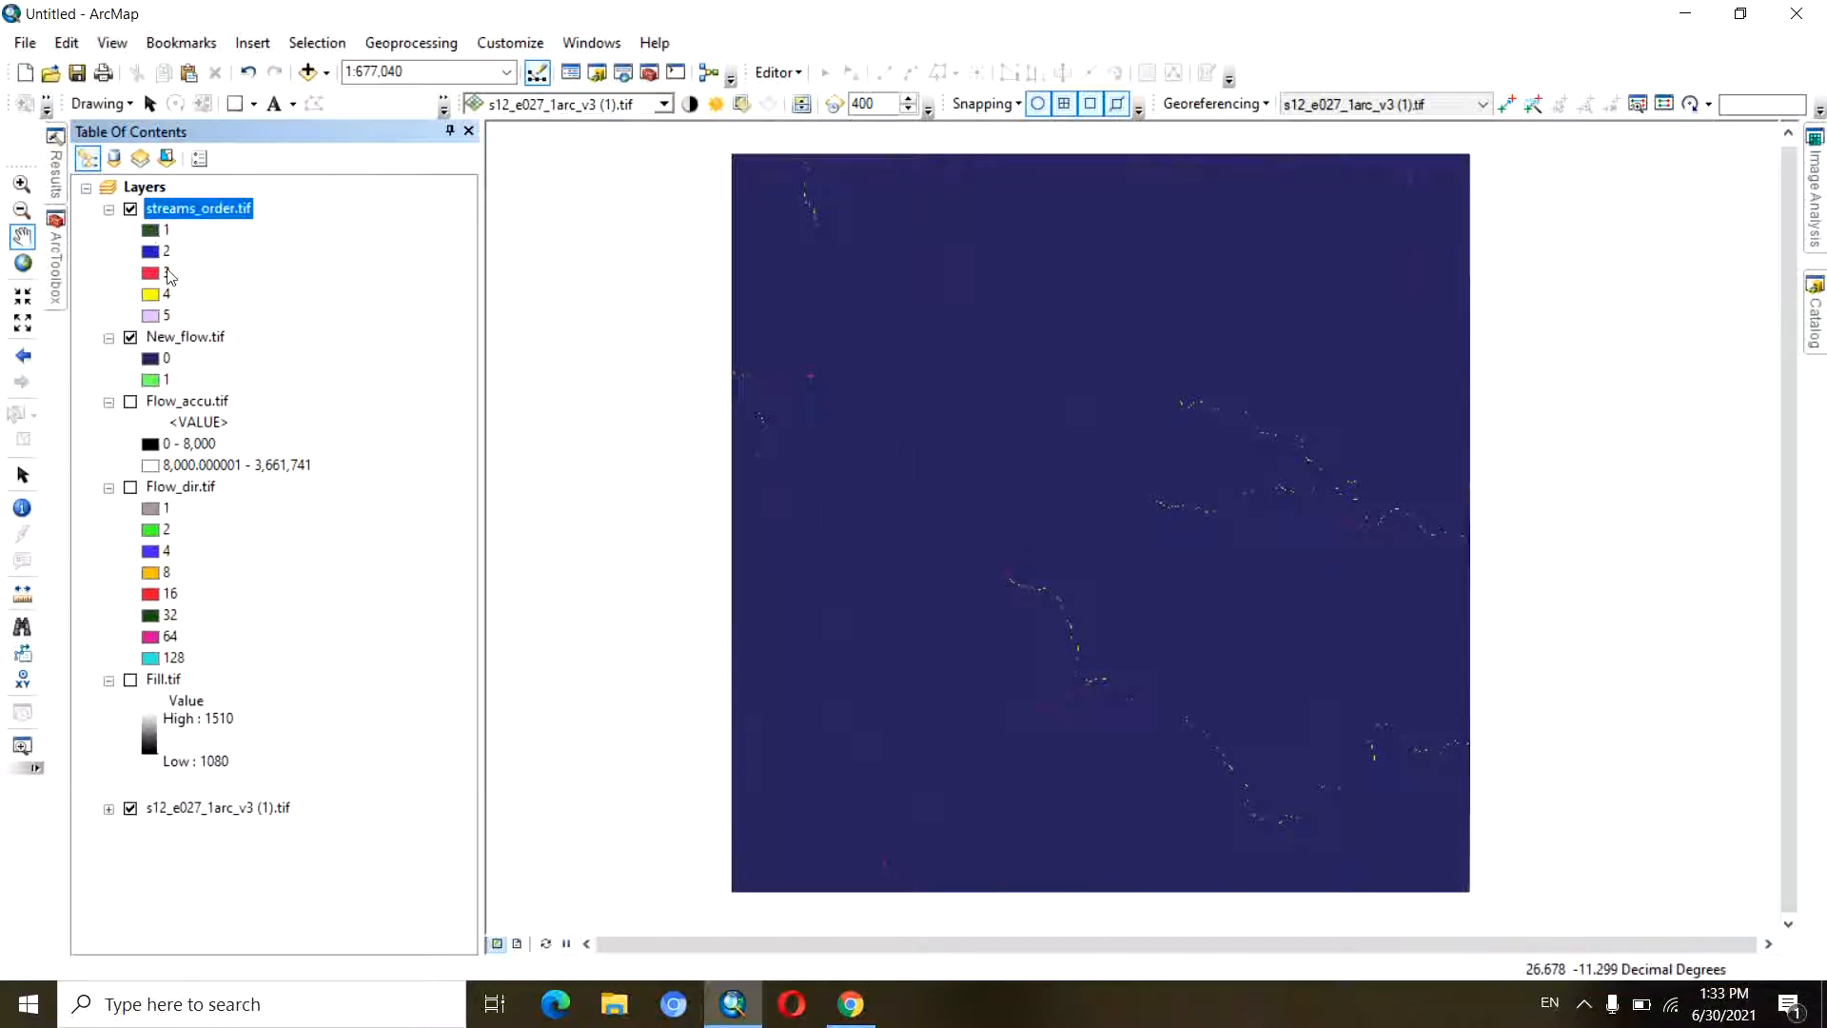
{"action": "left_click", "coordinate": [56, 255]}
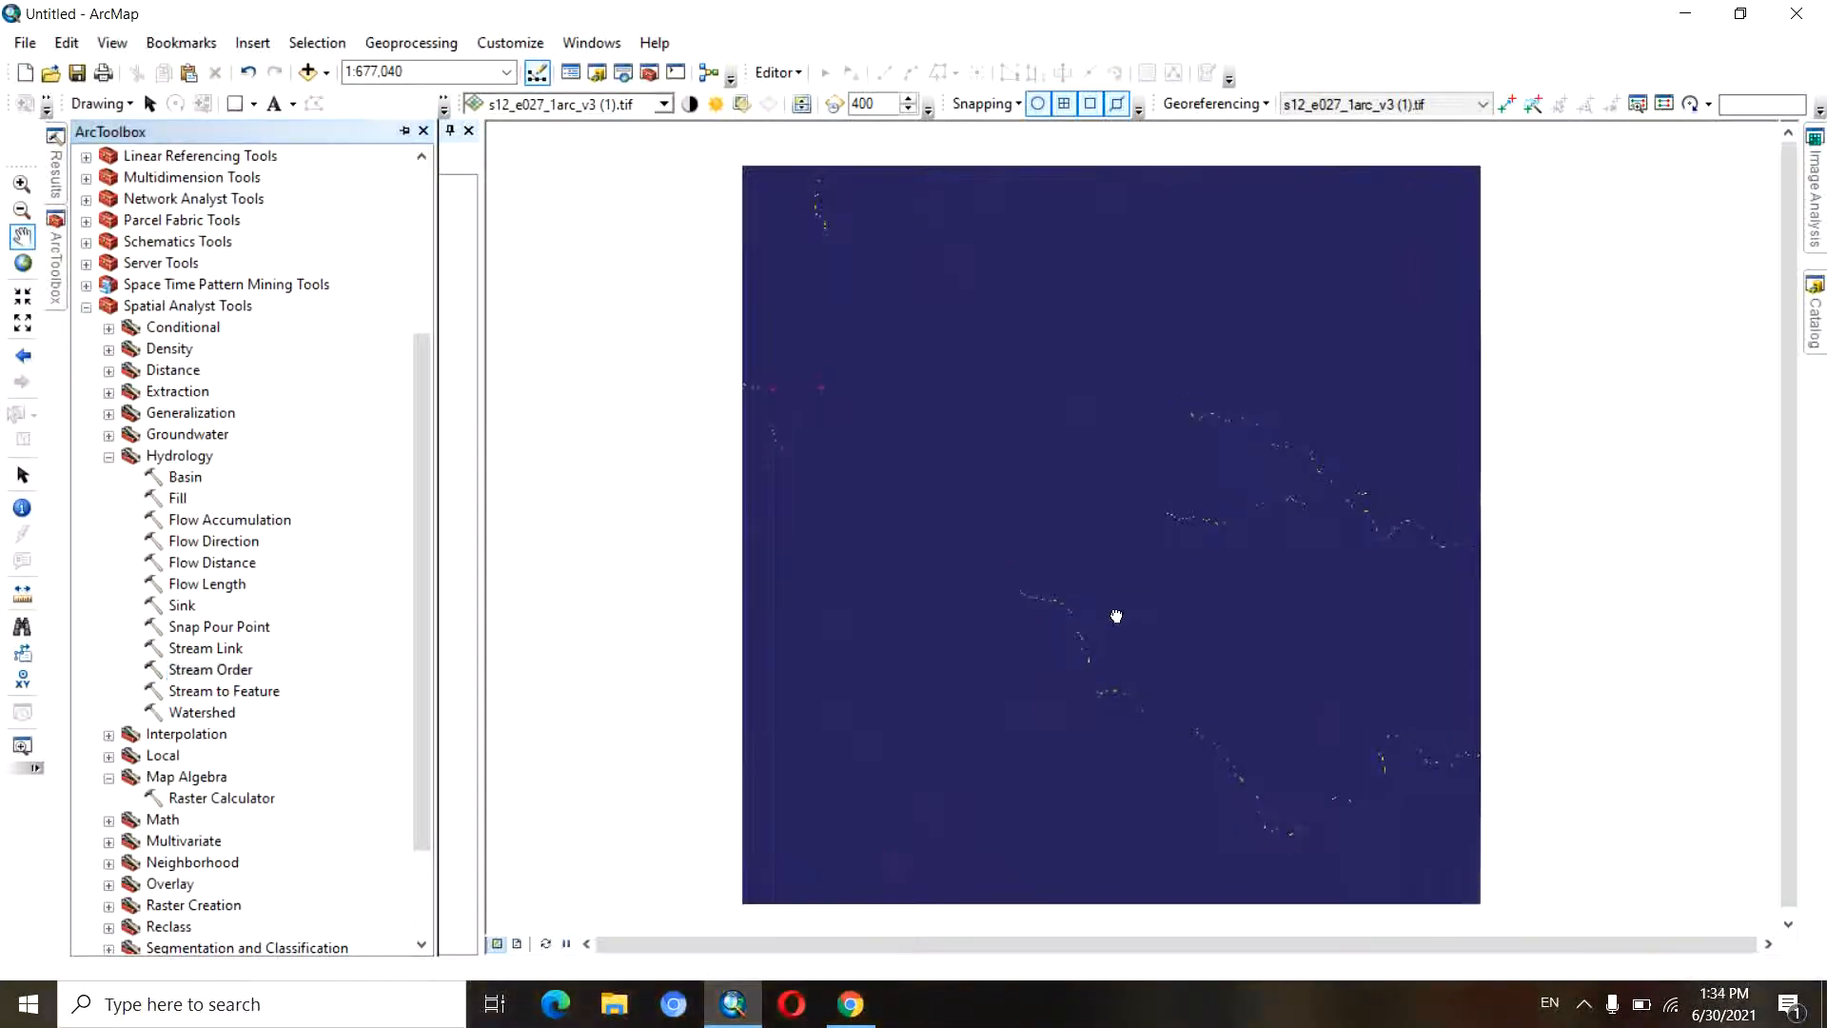
{"action": "scroll", "coordinate": [1112, 607], "scroll_direction": "up", "scroll_amount": 2}
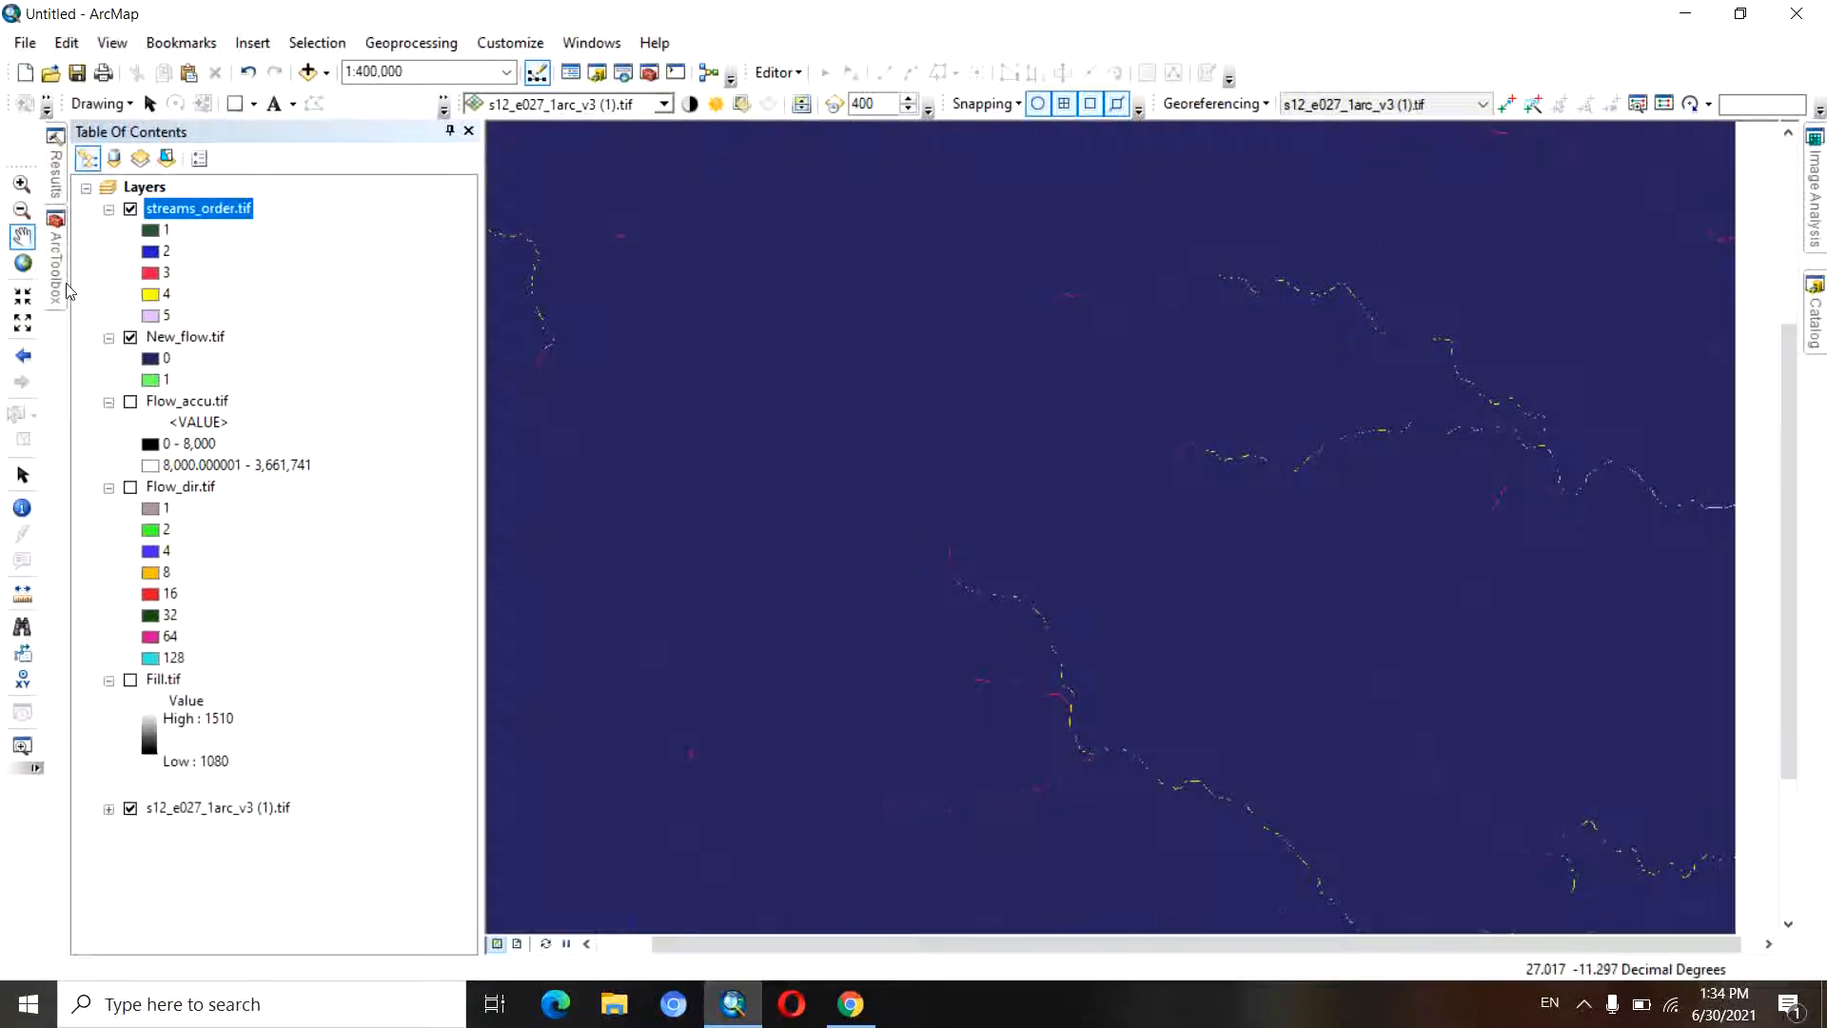
{"action": "mouse_move", "coordinate": [60, 279]}
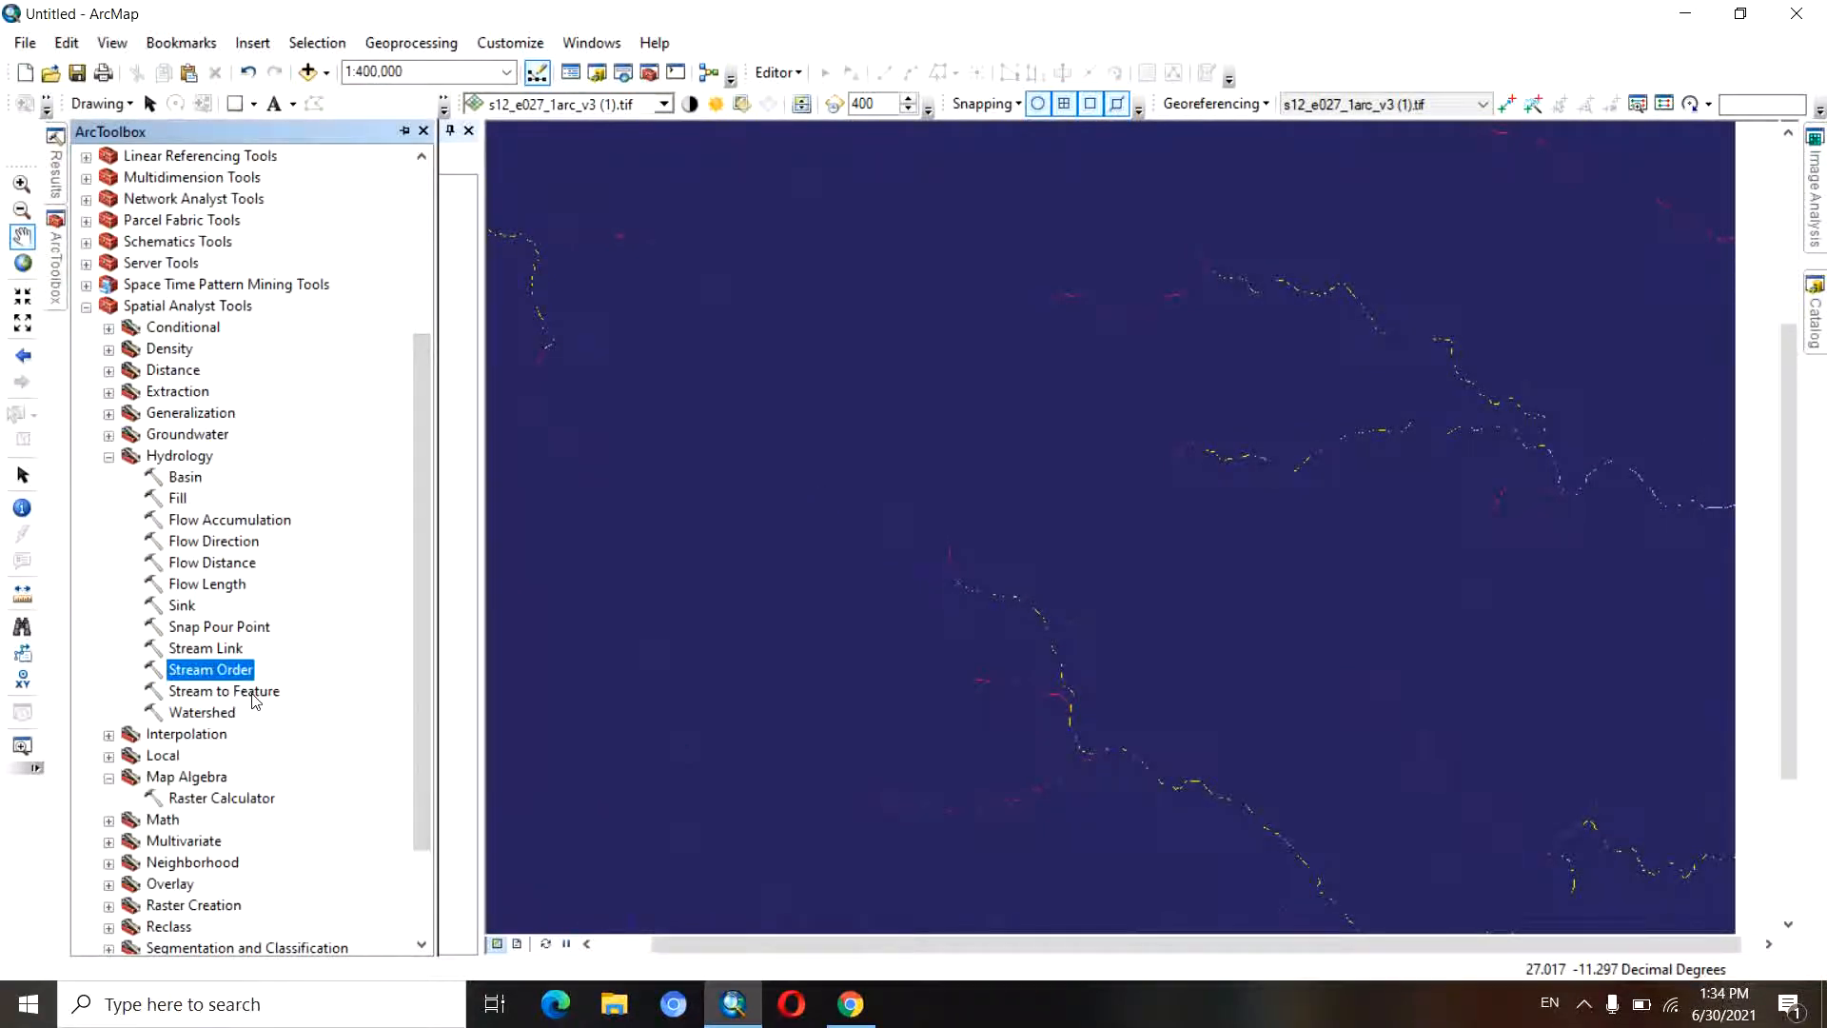
{"action": "left_click_drag", "start_coordinate": [426, 479], "coordinate": [425, 311]}
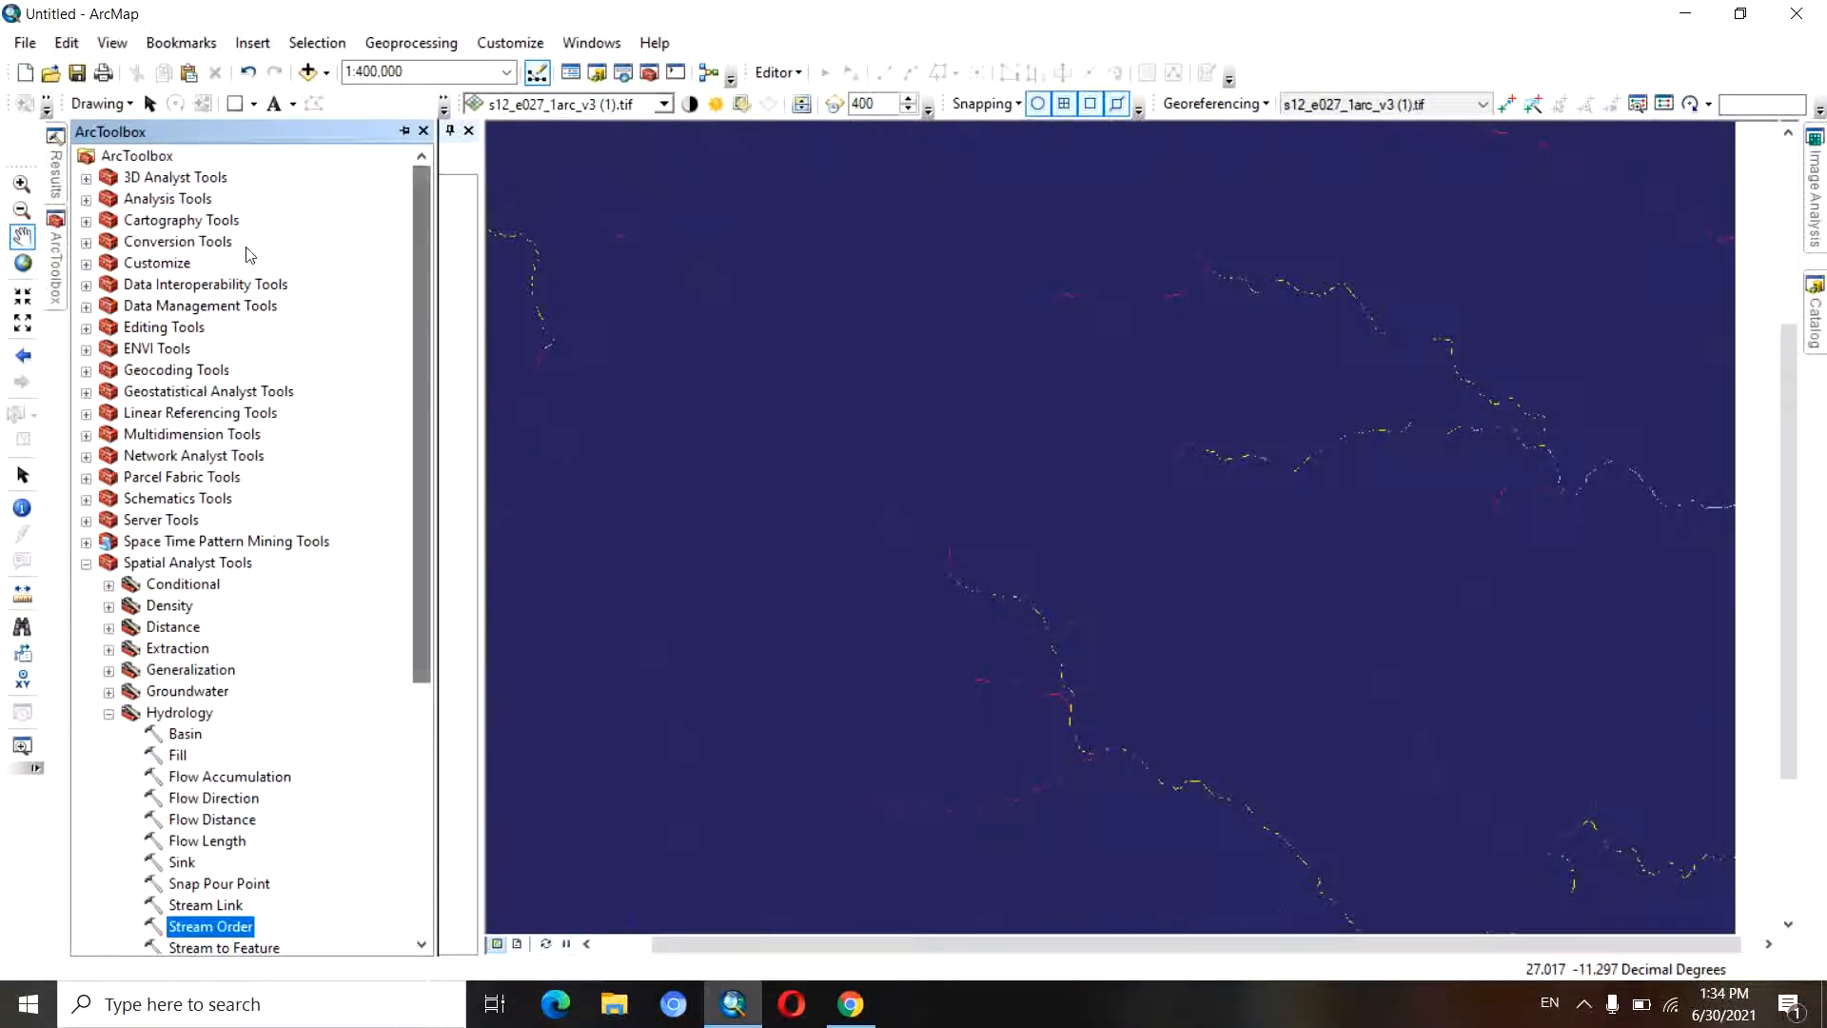
{"action": "left_click", "coordinate": [87, 242]}
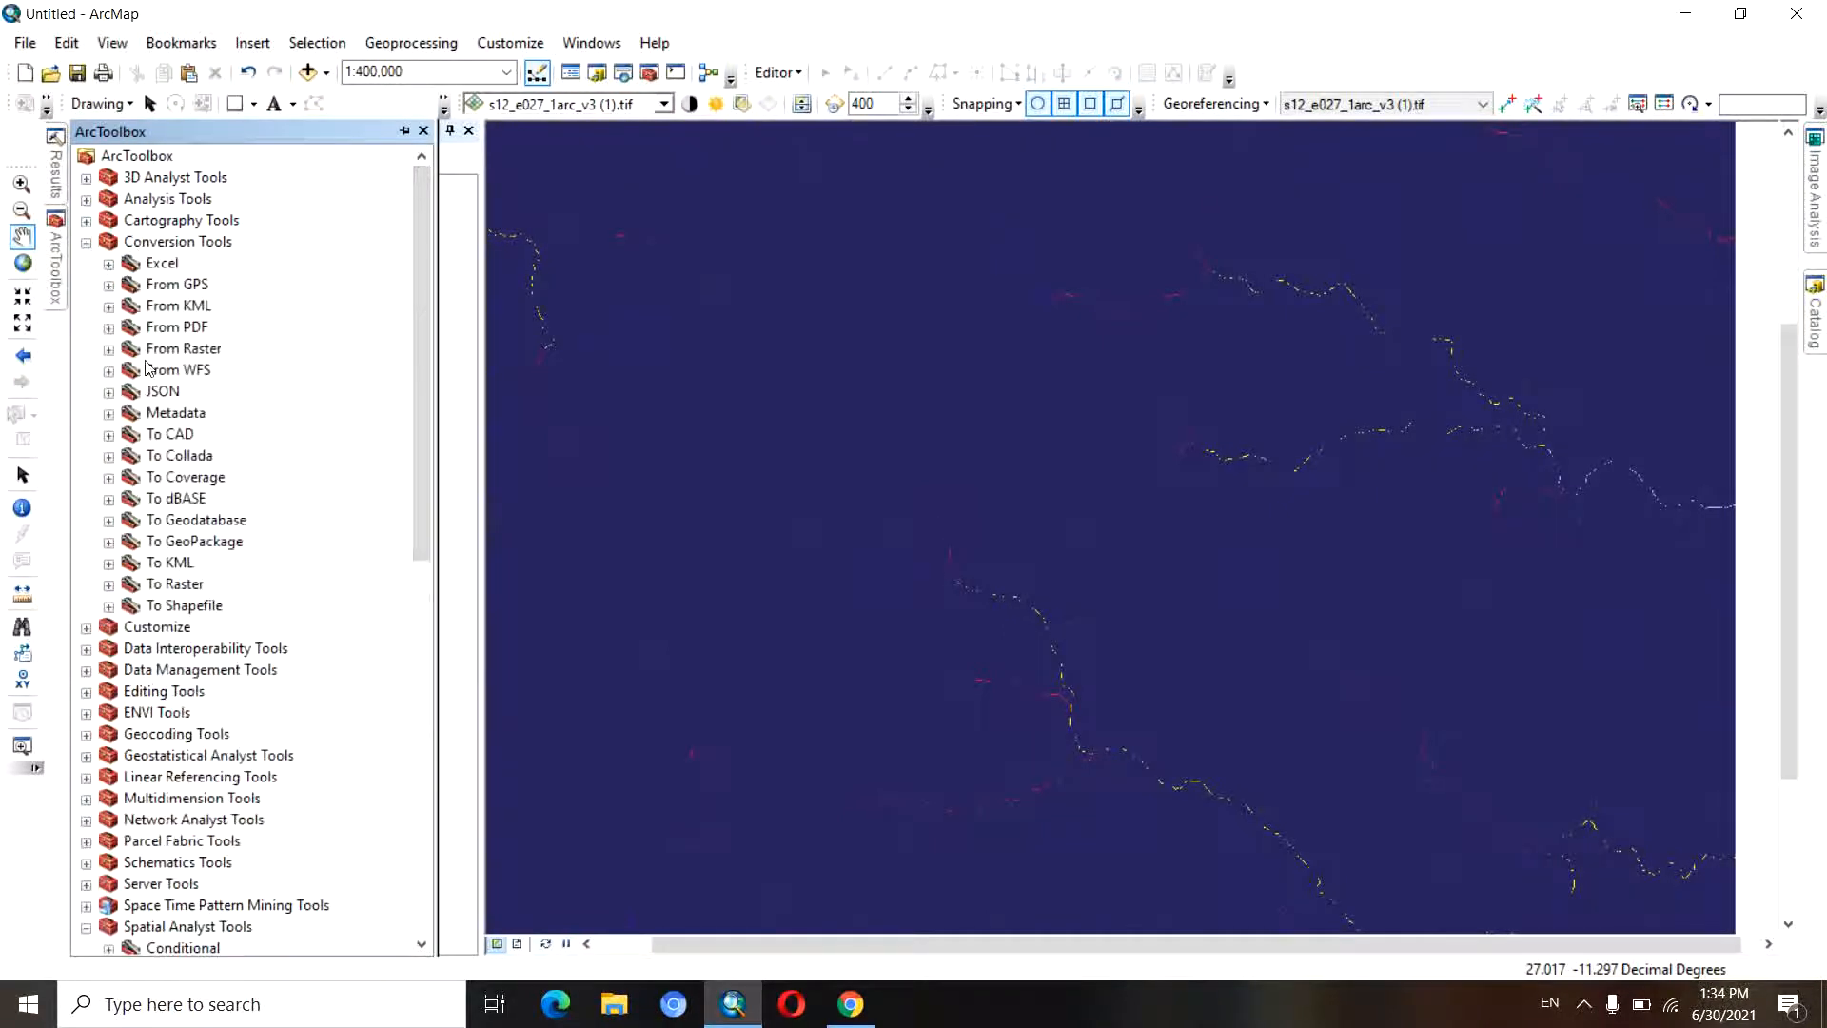
{"action": "left_click", "coordinate": [109, 349]}
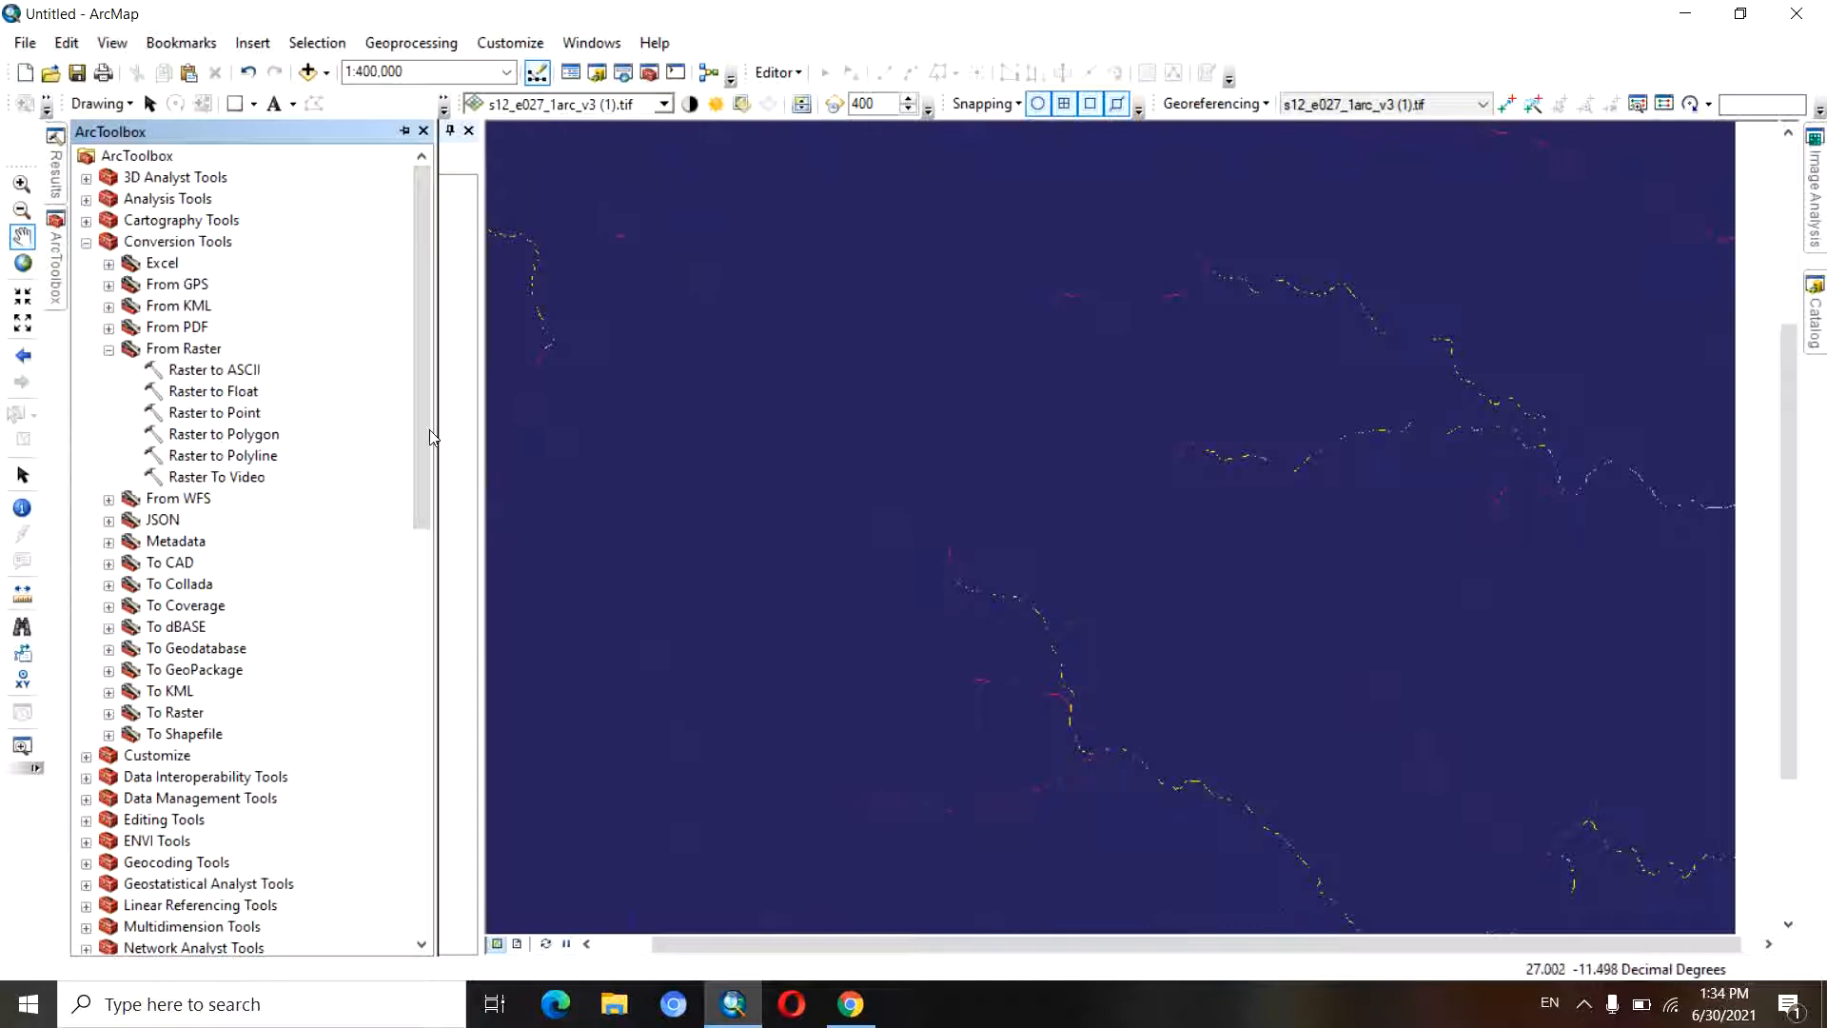
{"action": "left_click_drag", "start_coordinate": [422, 429], "coordinate": [476, 754]}
- Run the Stream to Feature tool on streams_order.tif and Flow_dir.tif with simplified polylines, saving the output as streams in D:\everything\ArcGis
{"action": "double_click", "coordinate": [238, 734]}
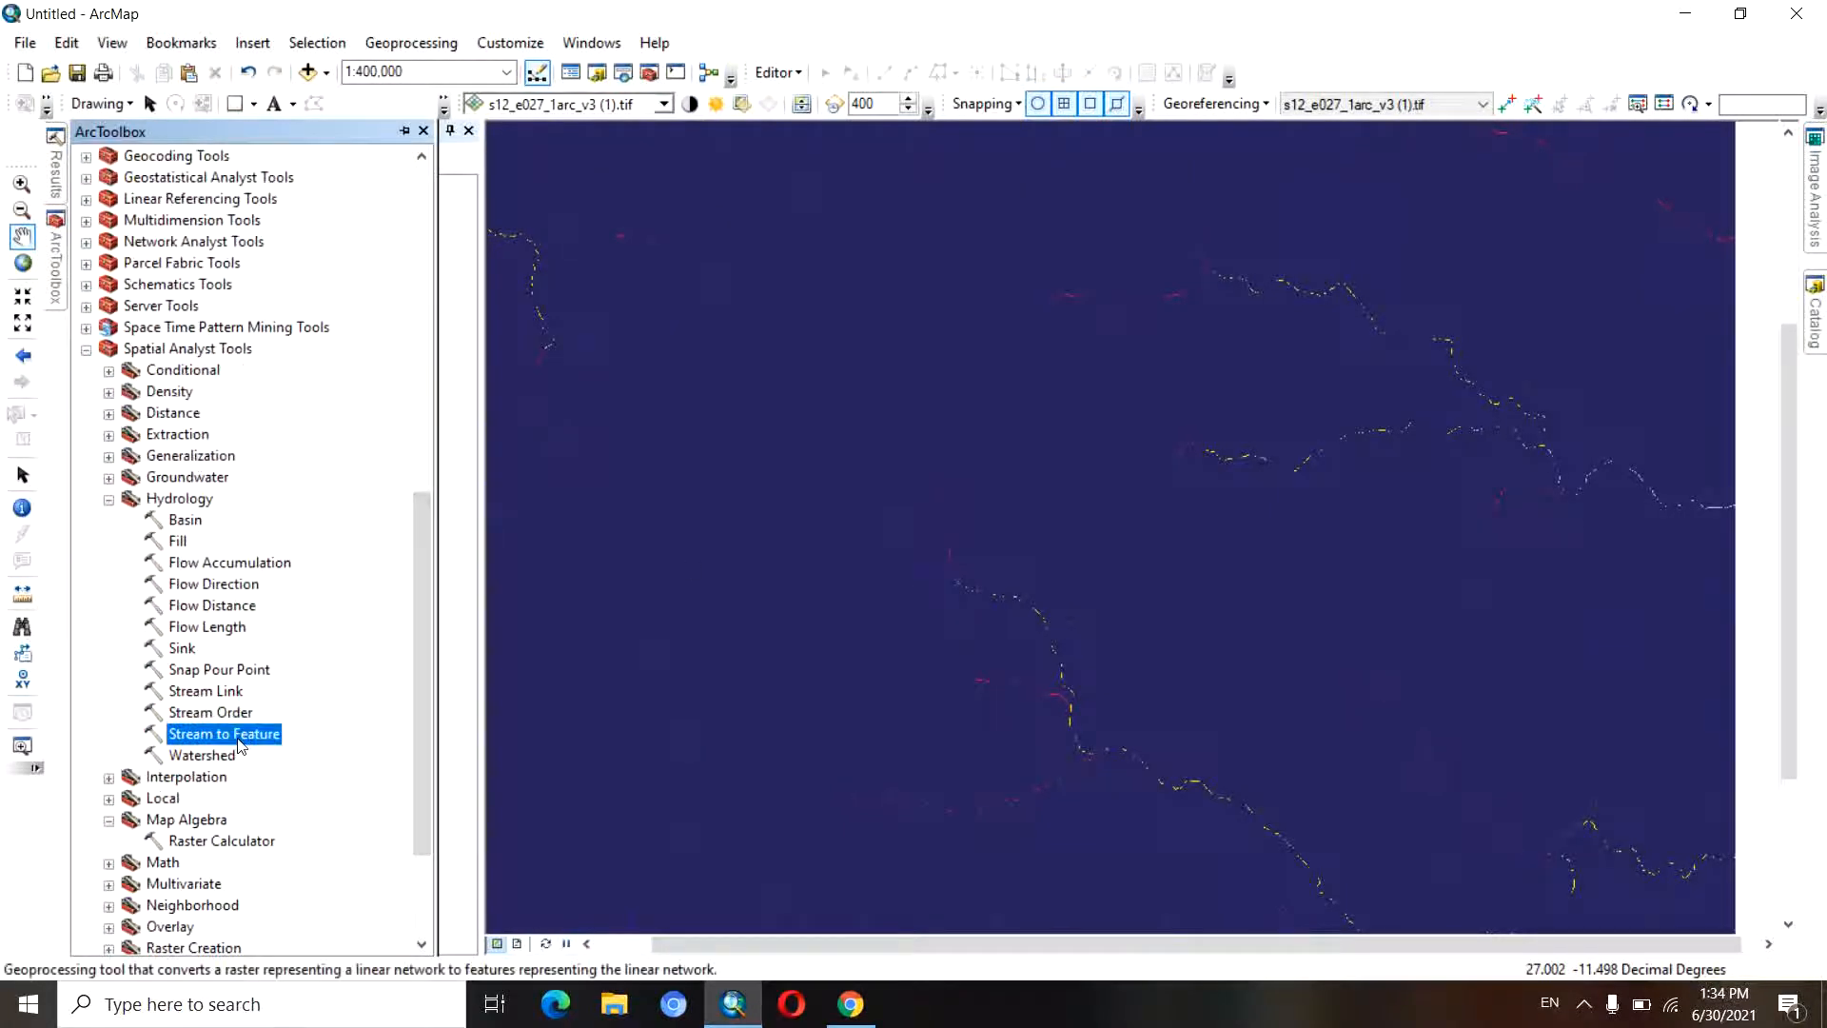
{"action": "left_click_drag", "start_coordinate": [1108, 207], "coordinate": [1128, 203]}
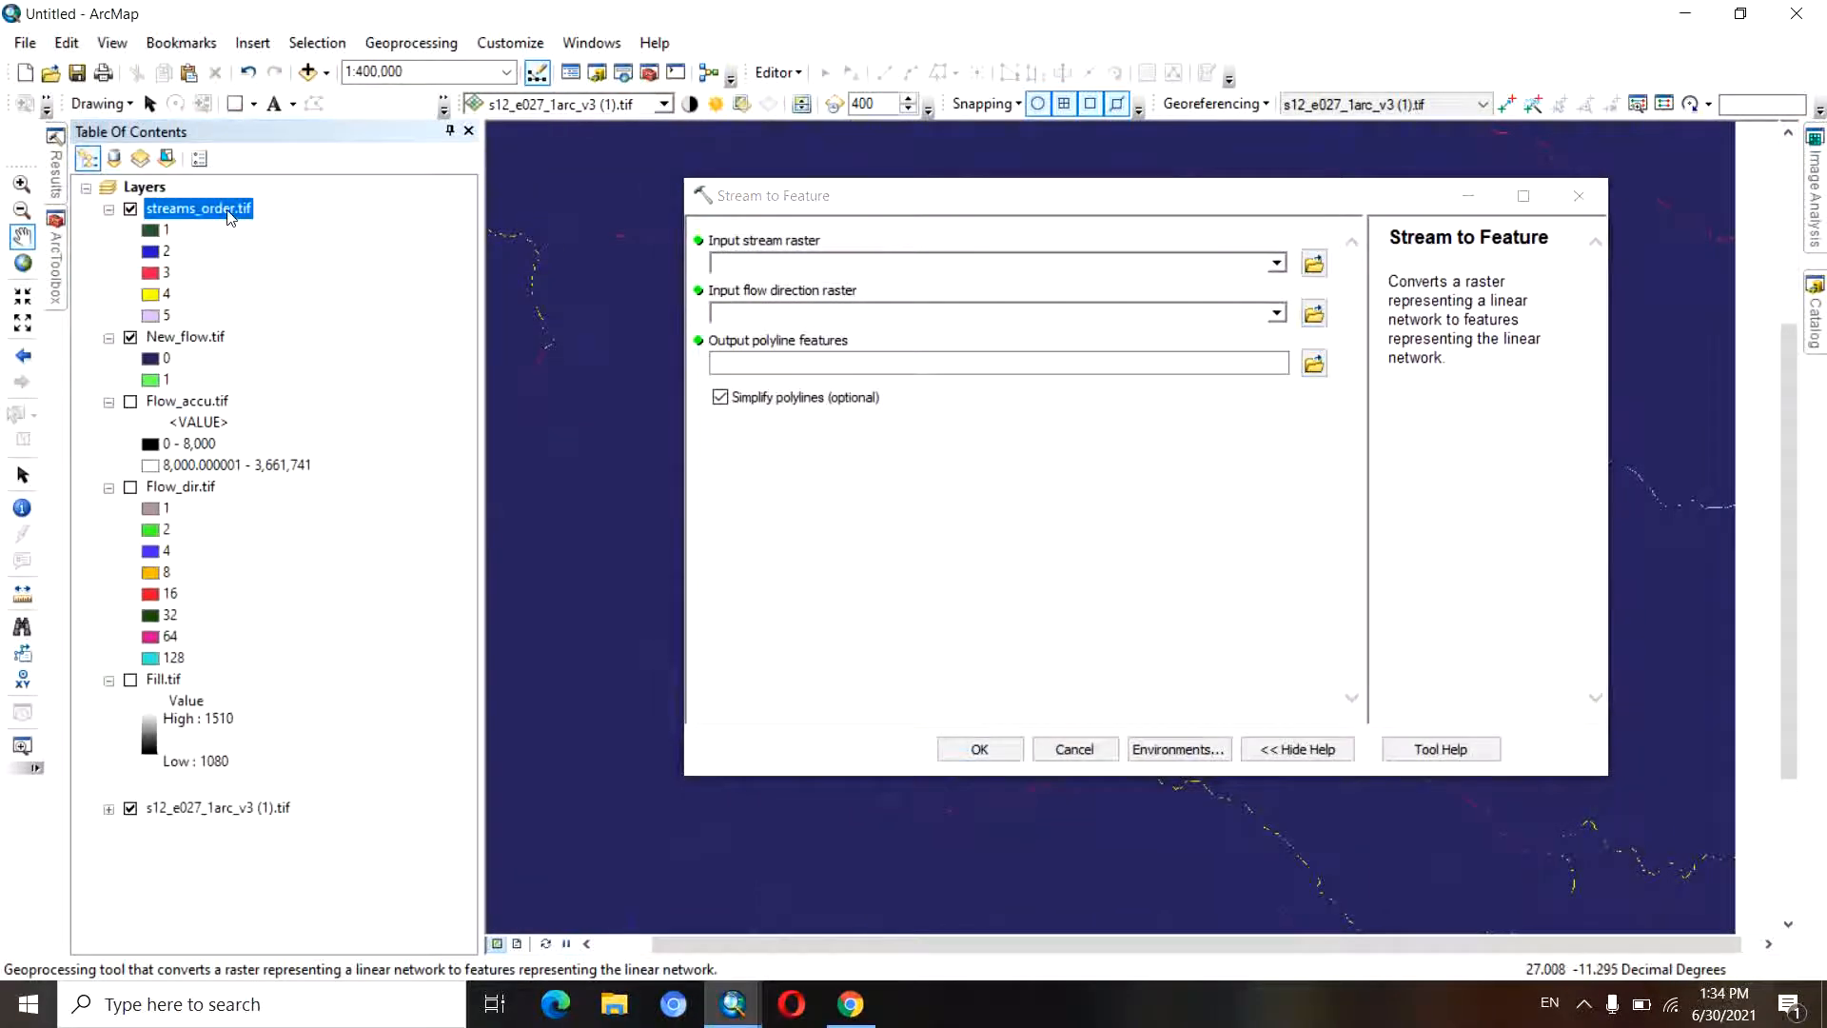
{"action": "left_click_drag", "start_coordinate": [225, 214], "coordinate": [1053, 276]}
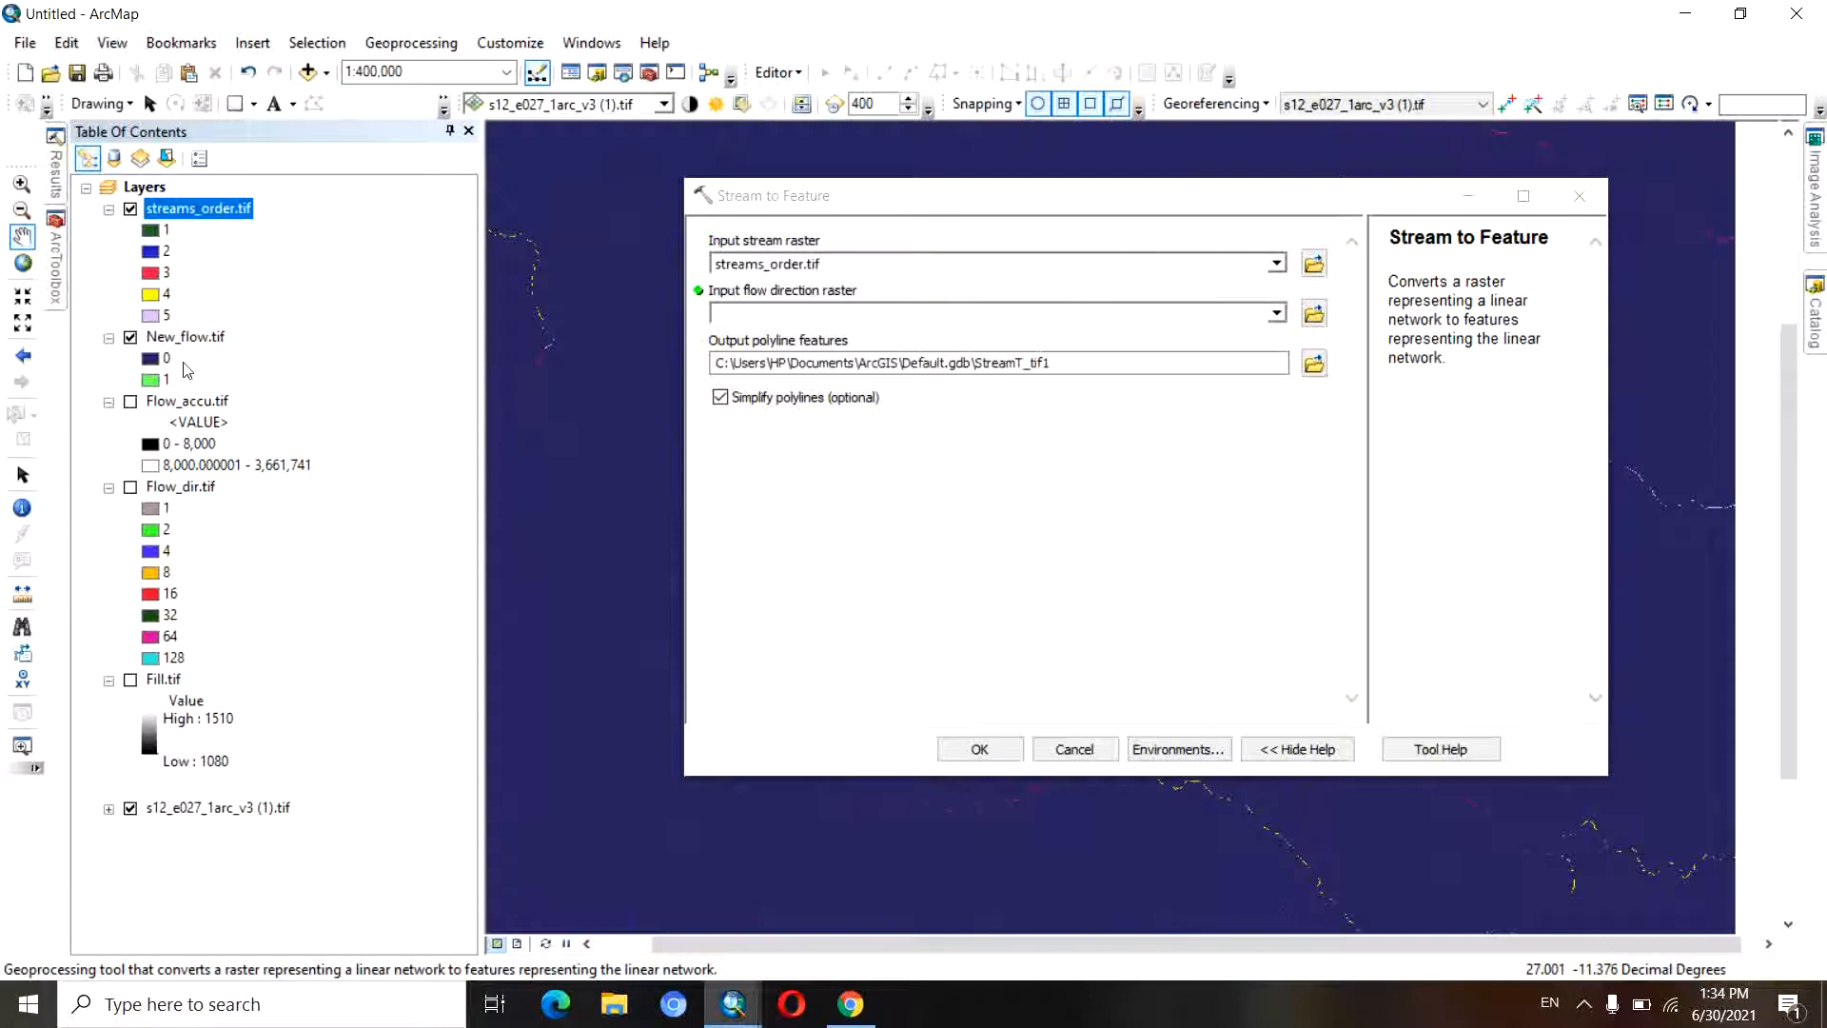
{"action": "left_click_drag", "start_coordinate": [169, 493], "coordinate": [931, 310]}
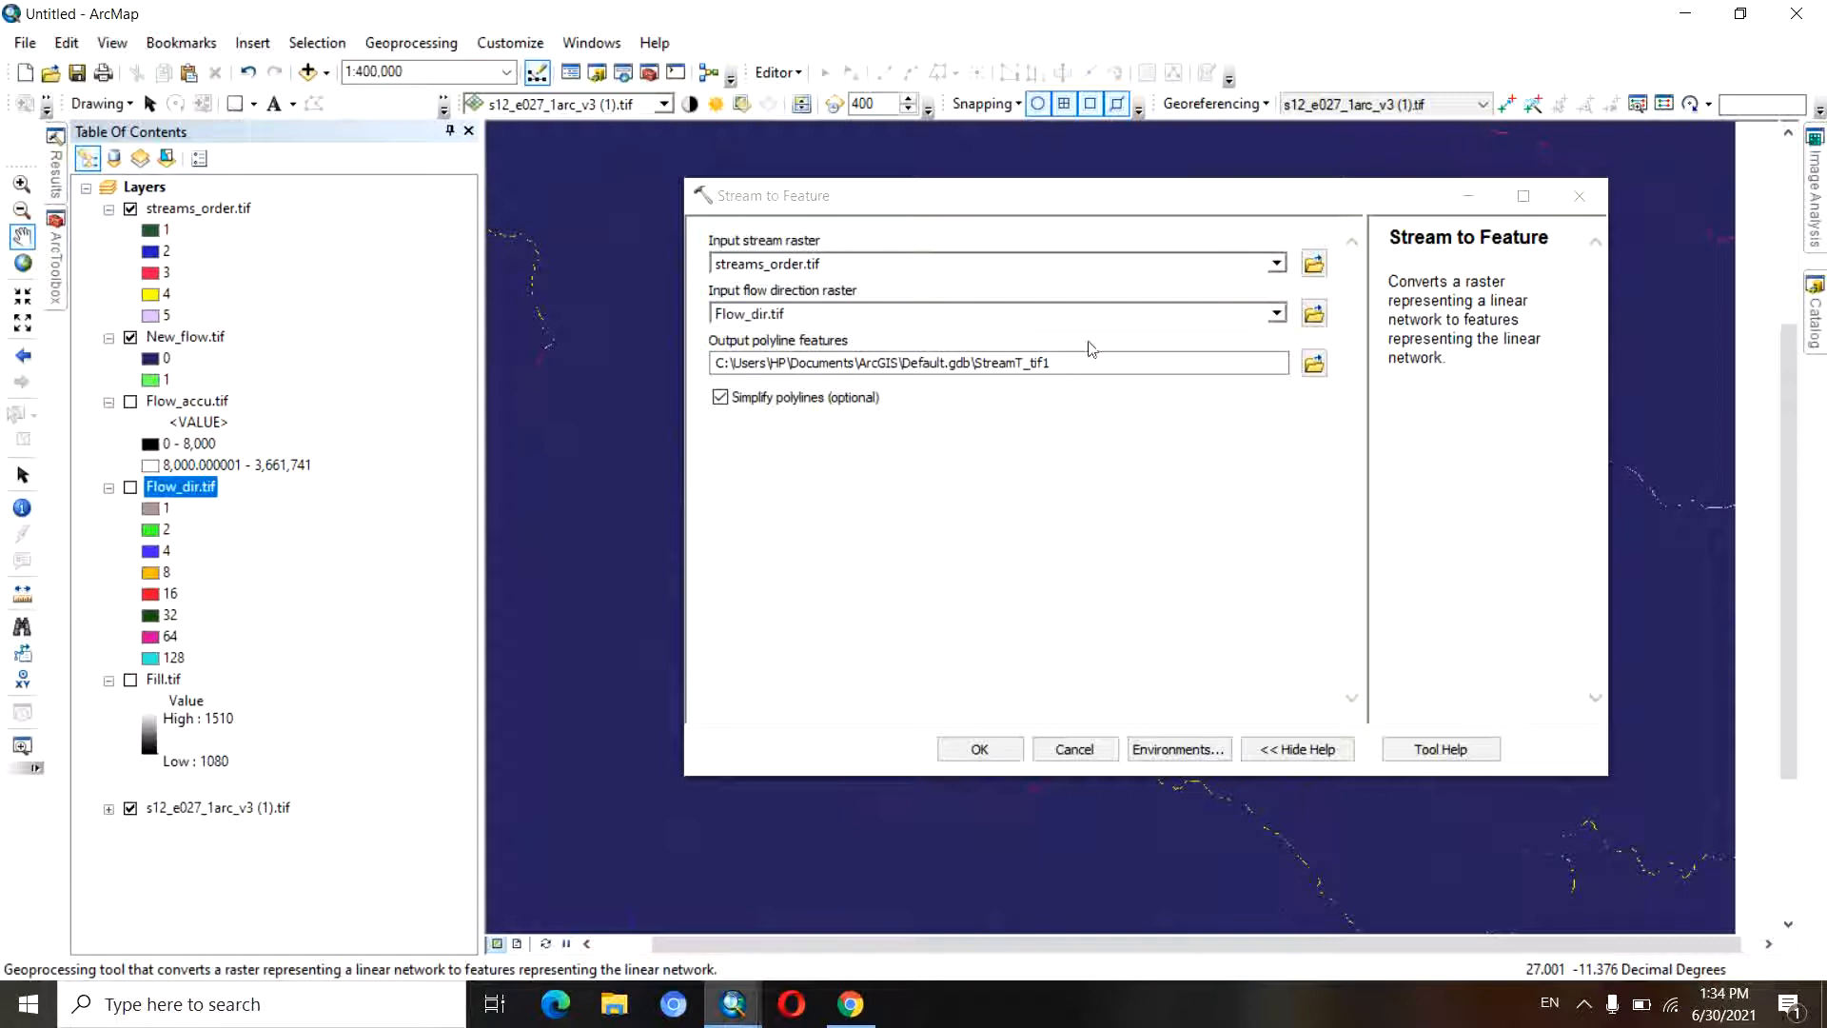
{"action": "left_click", "coordinate": [1314, 363]}
{"action": "type", "text": "strea"}
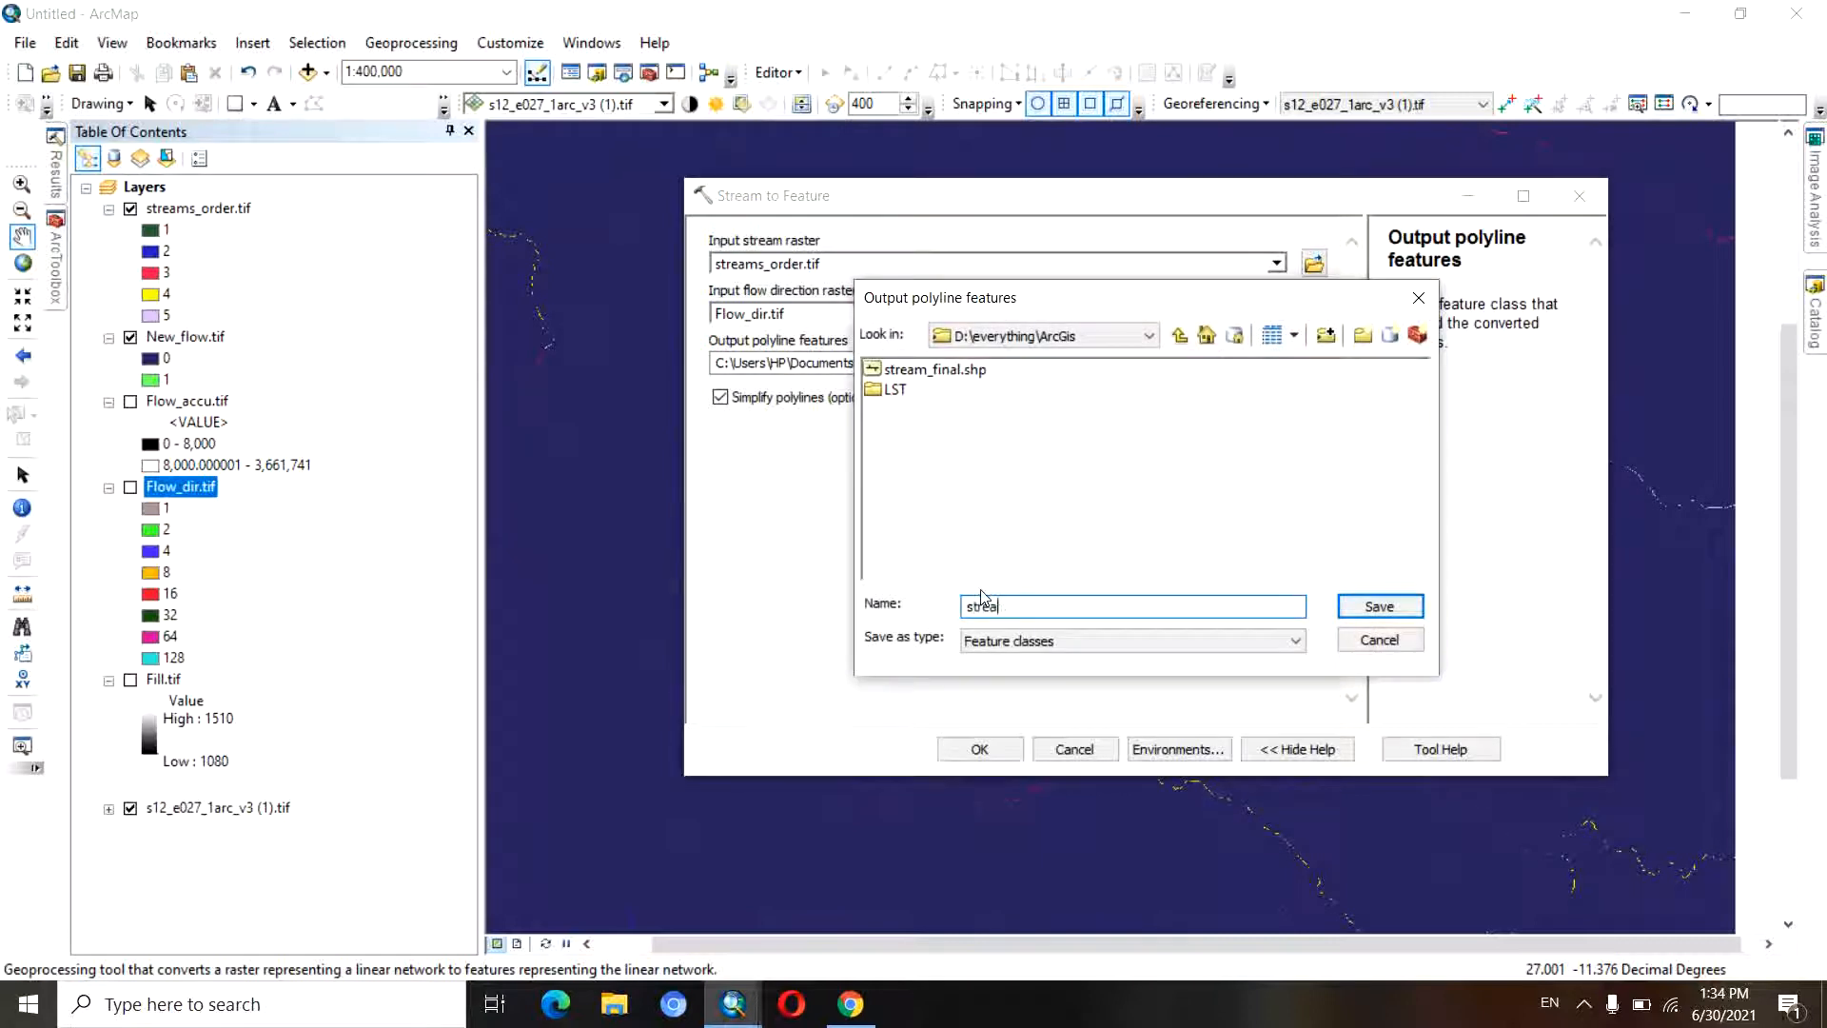
{"action": "type", "text": "ms"}
{"action": "left_click", "coordinate": [1380, 607]}
{"action": "left_click", "coordinate": [980, 748]}
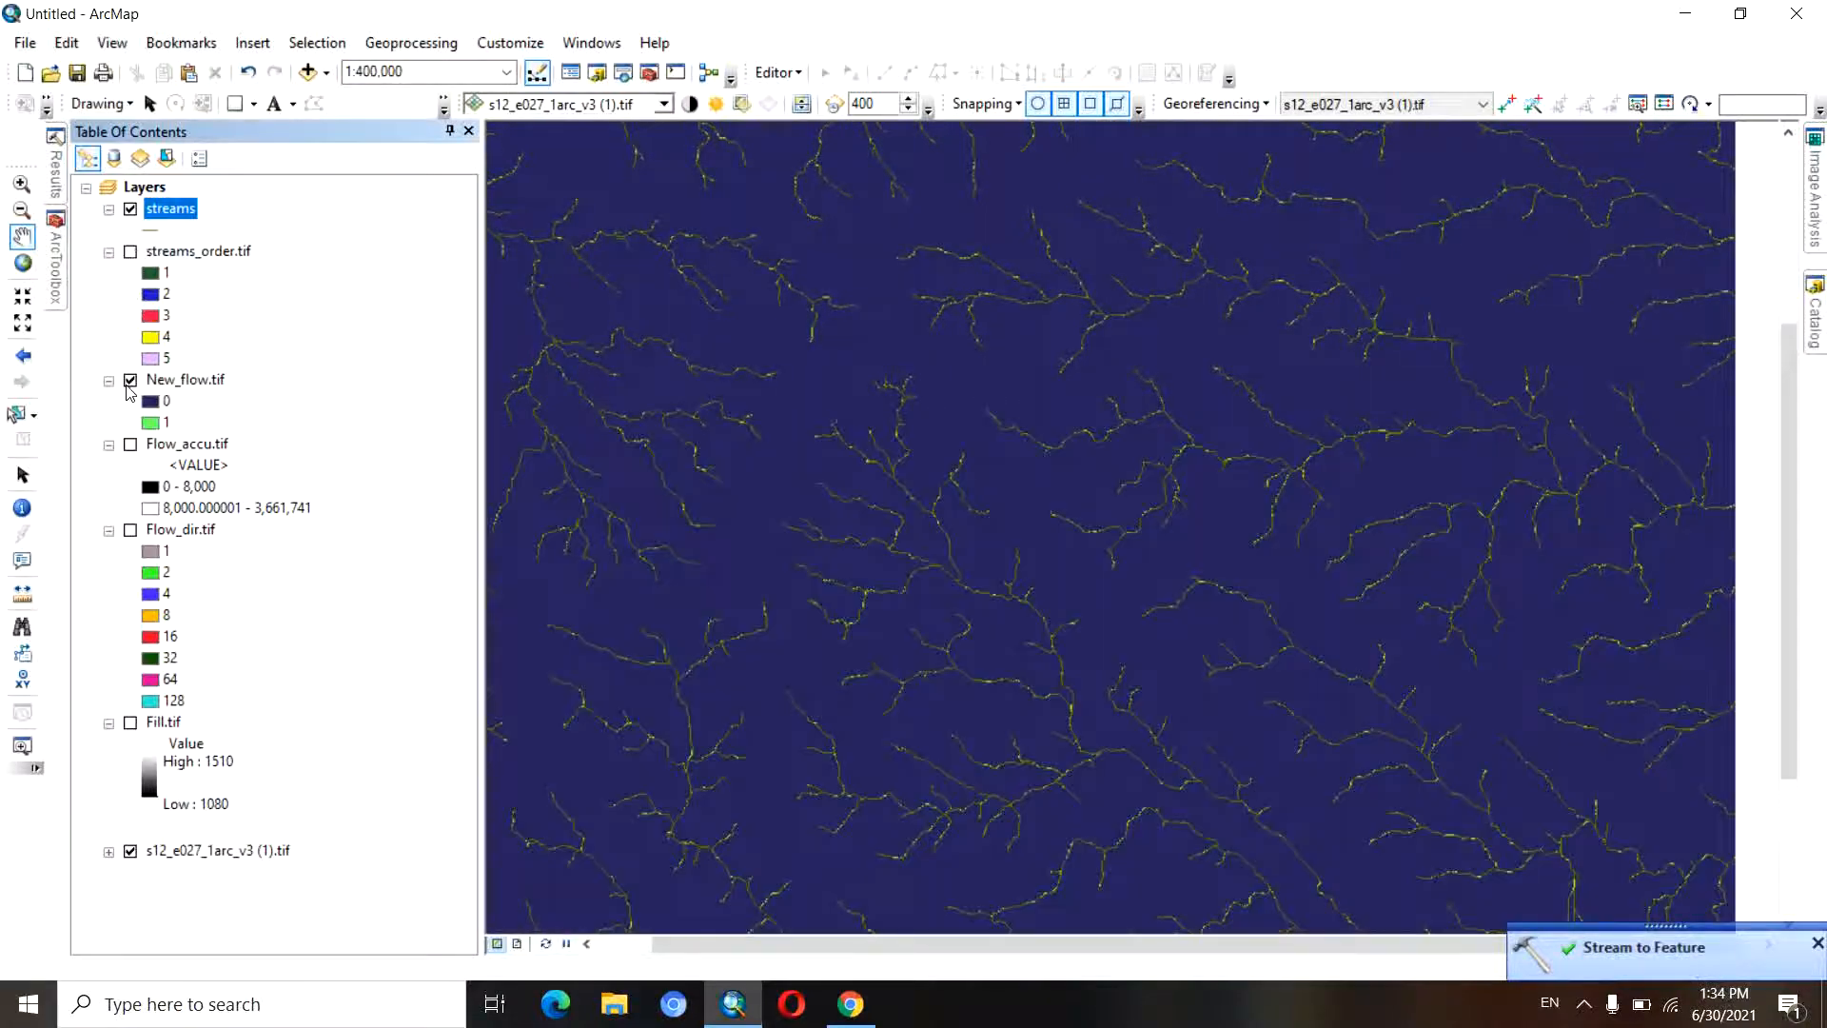
- Hide the streams_order.tif, New_flow.tif and s12_e027_1arc_v3 (1).tif layers, leaving only the streams layer displayed
{"action": "left_click", "coordinate": [130, 381]}
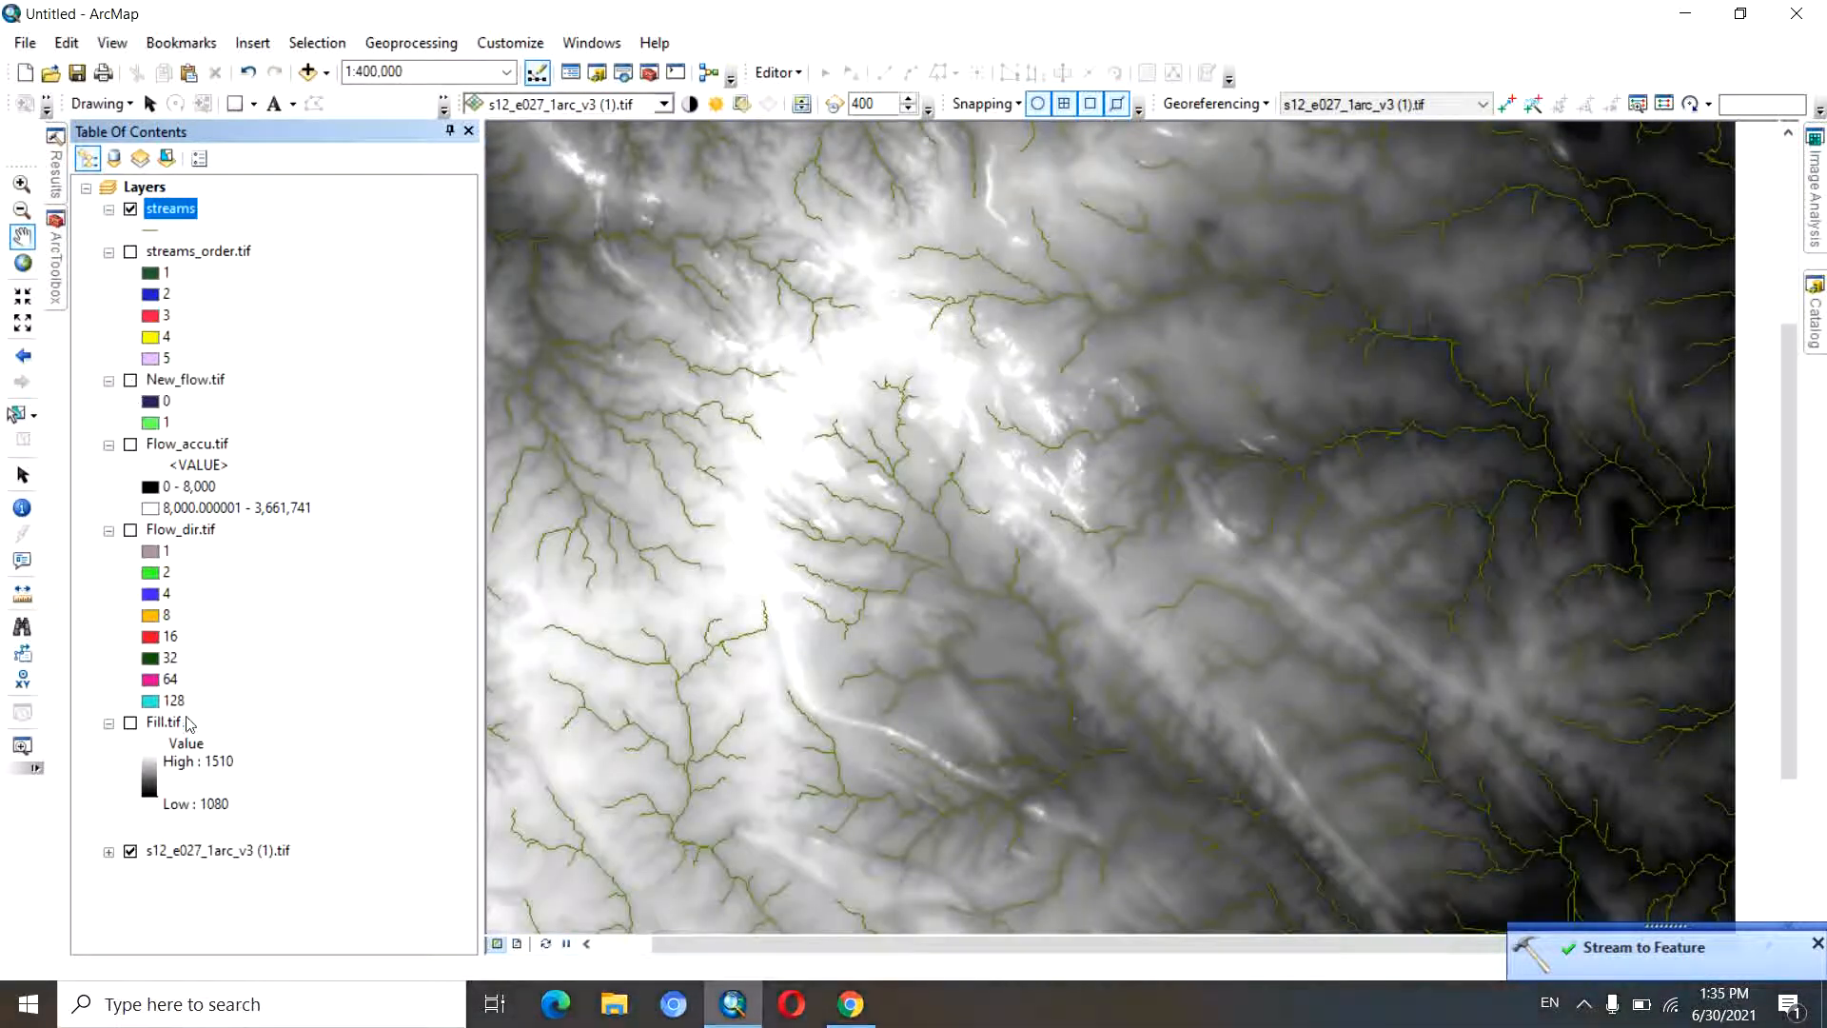
{"action": "left_click", "coordinate": [130, 852]}
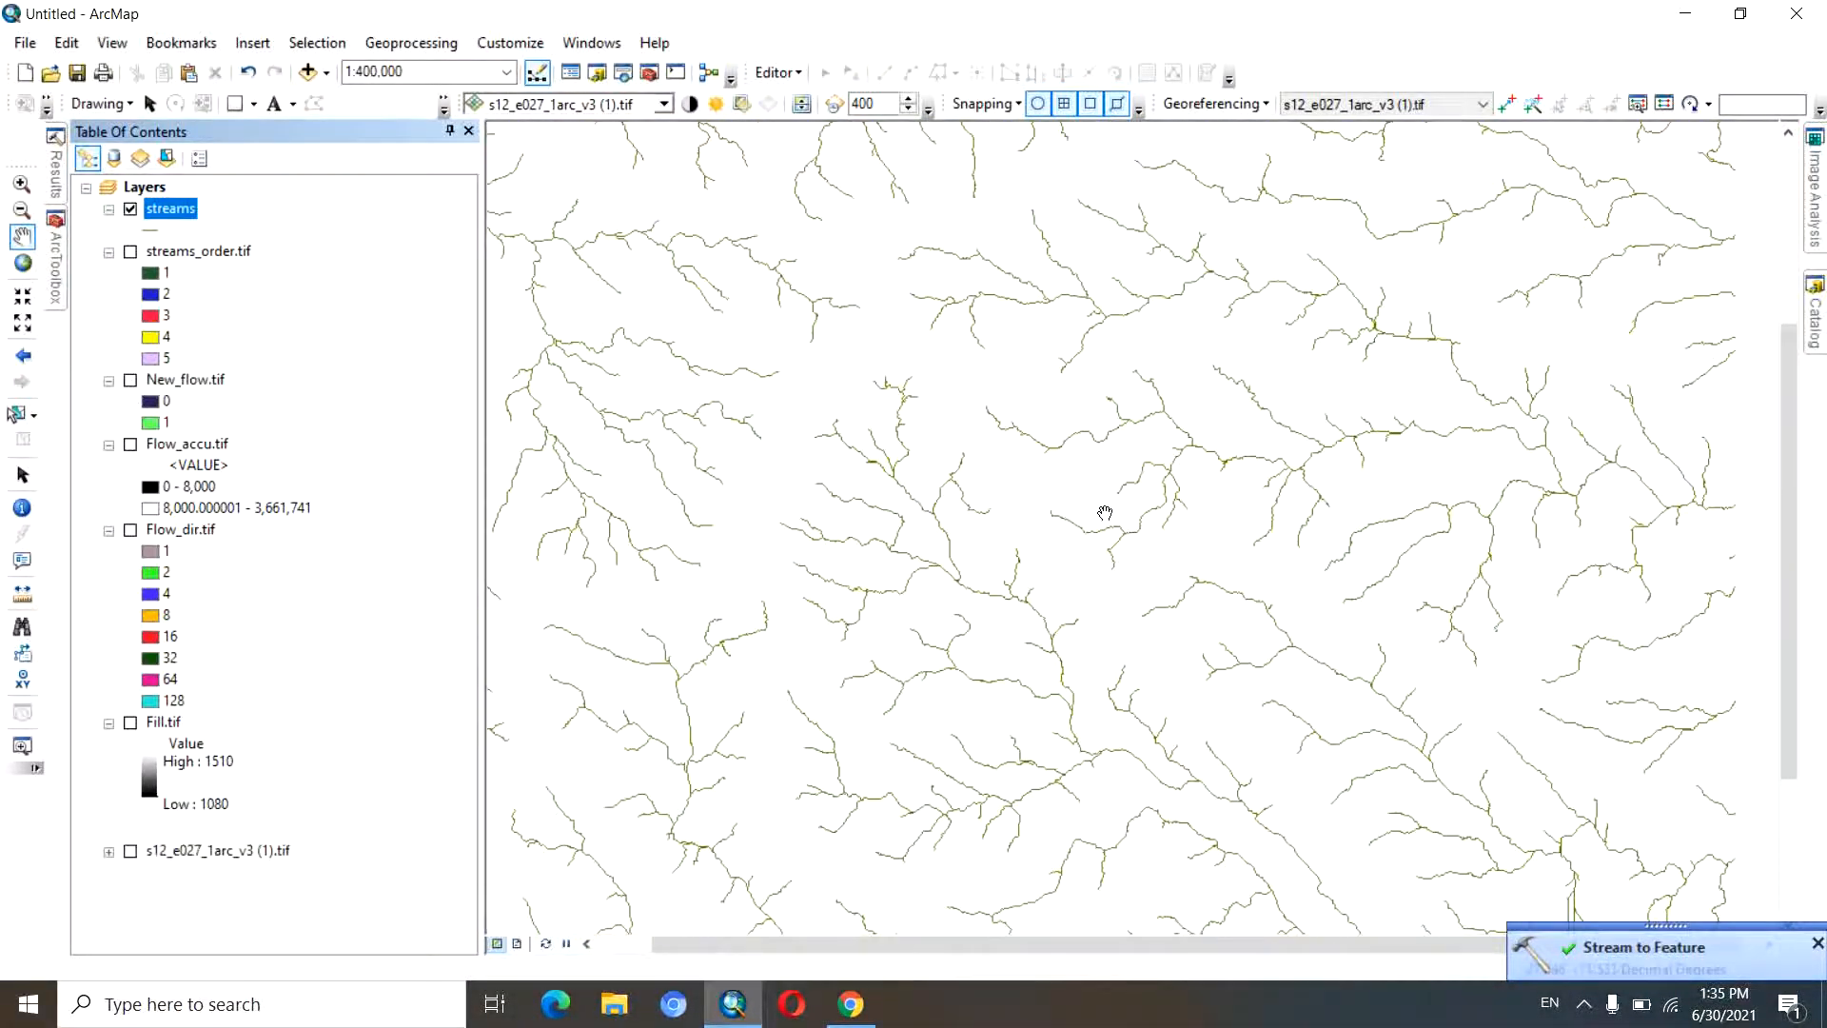
{"action": "scroll", "coordinate": [1105, 513], "scroll_direction": "up", "scroll_amount": 2}
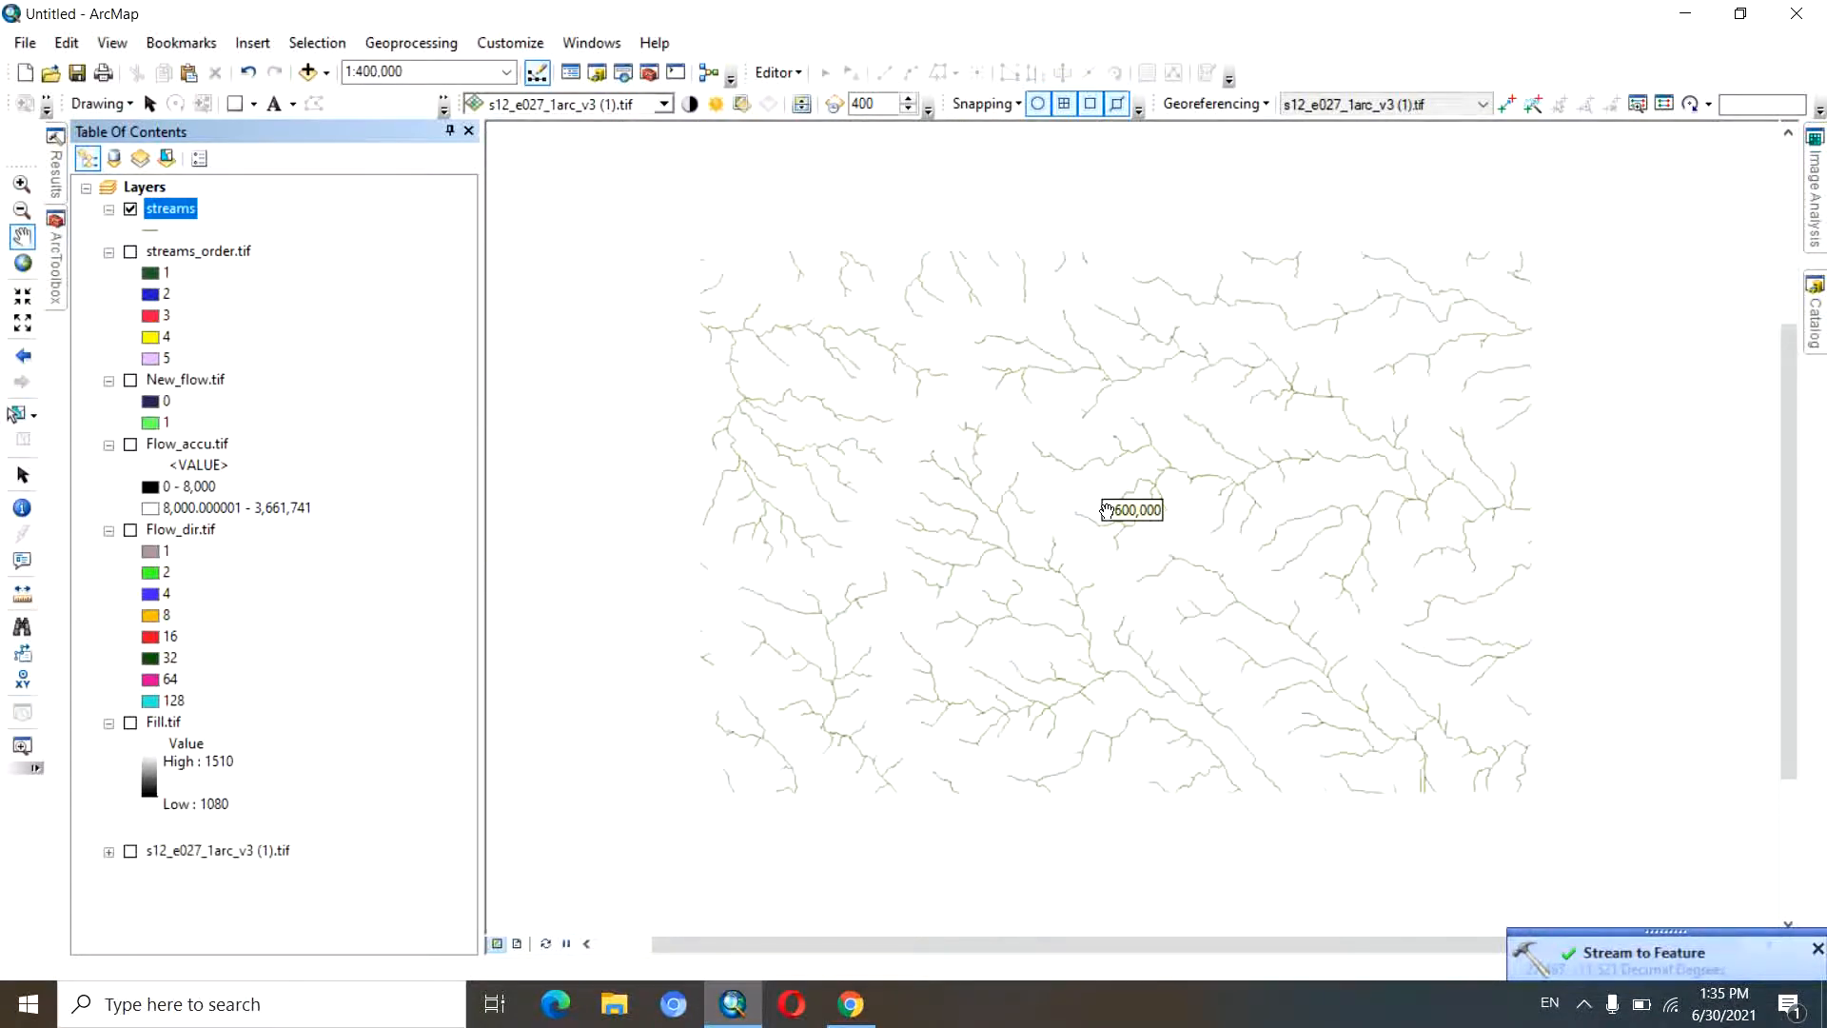
- Symbolize the streams layer by unique values of the grid_code field and add all of its values
{"action": "left_click_drag", "start_coordinate": [1109, 501], "coordinate": [1124, 535]}
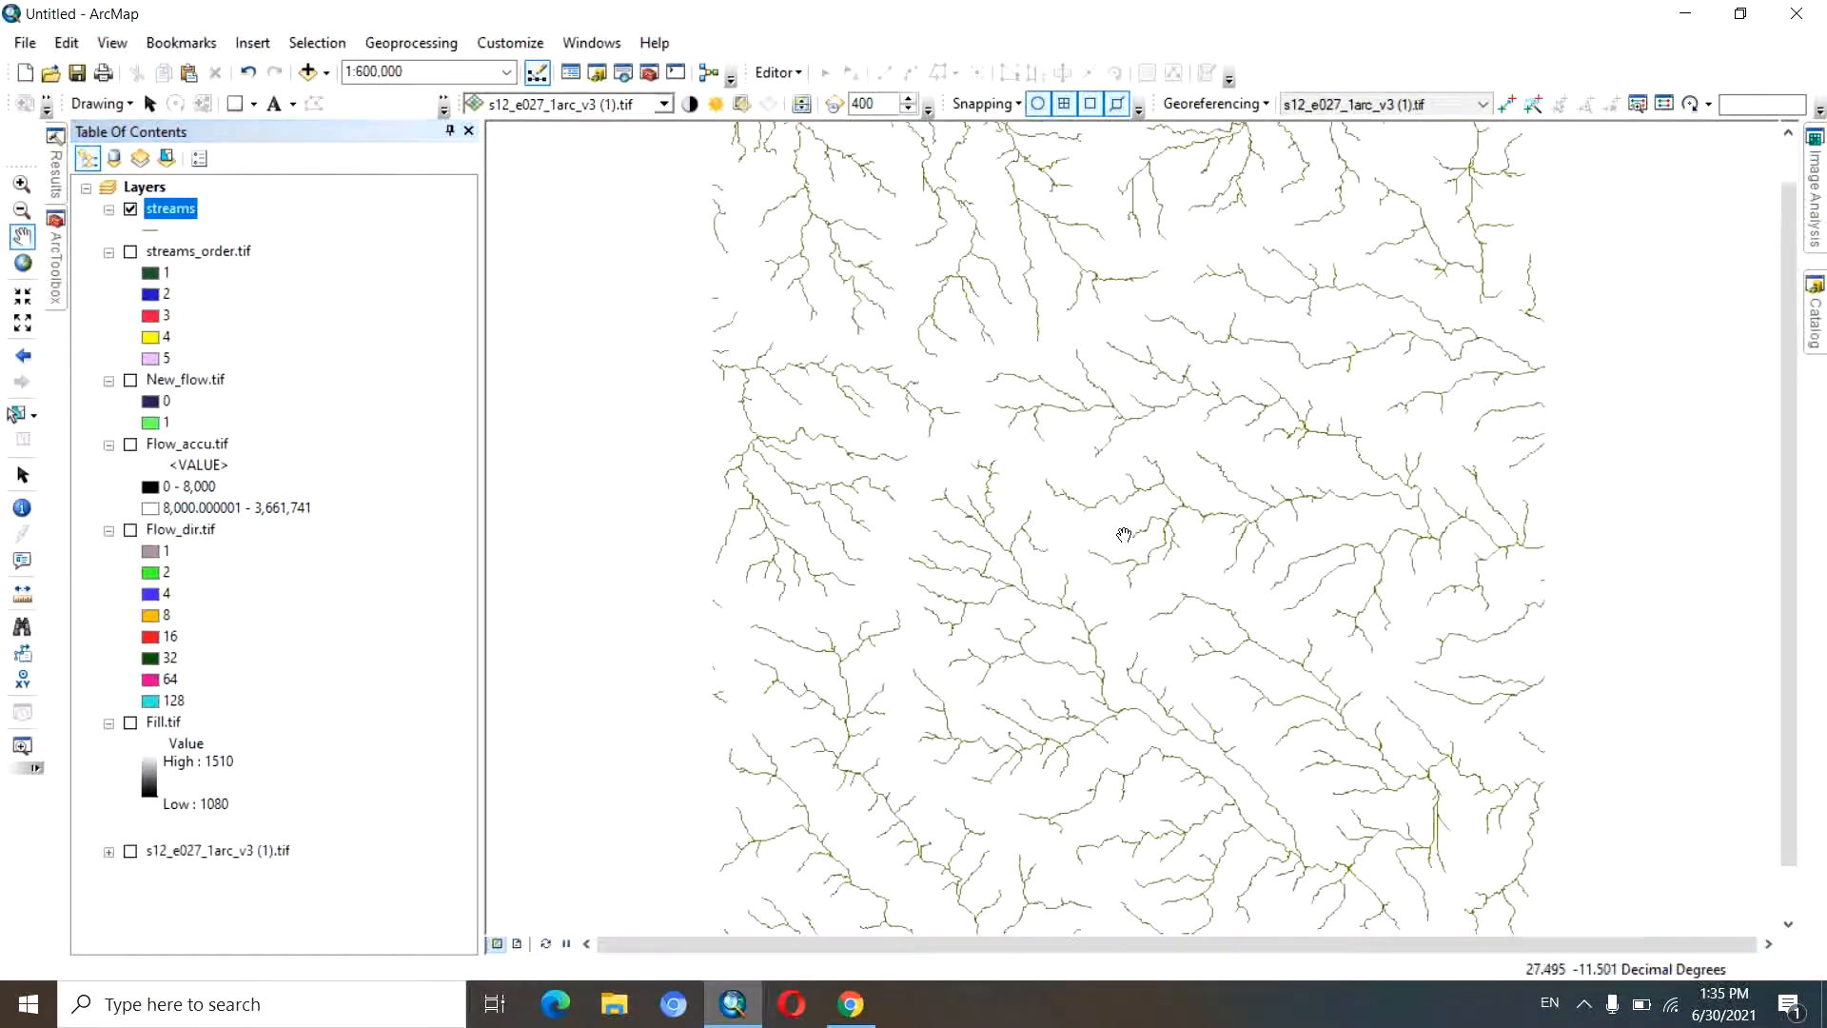
{"action": "right_click", "coordinate": [157, 219]}
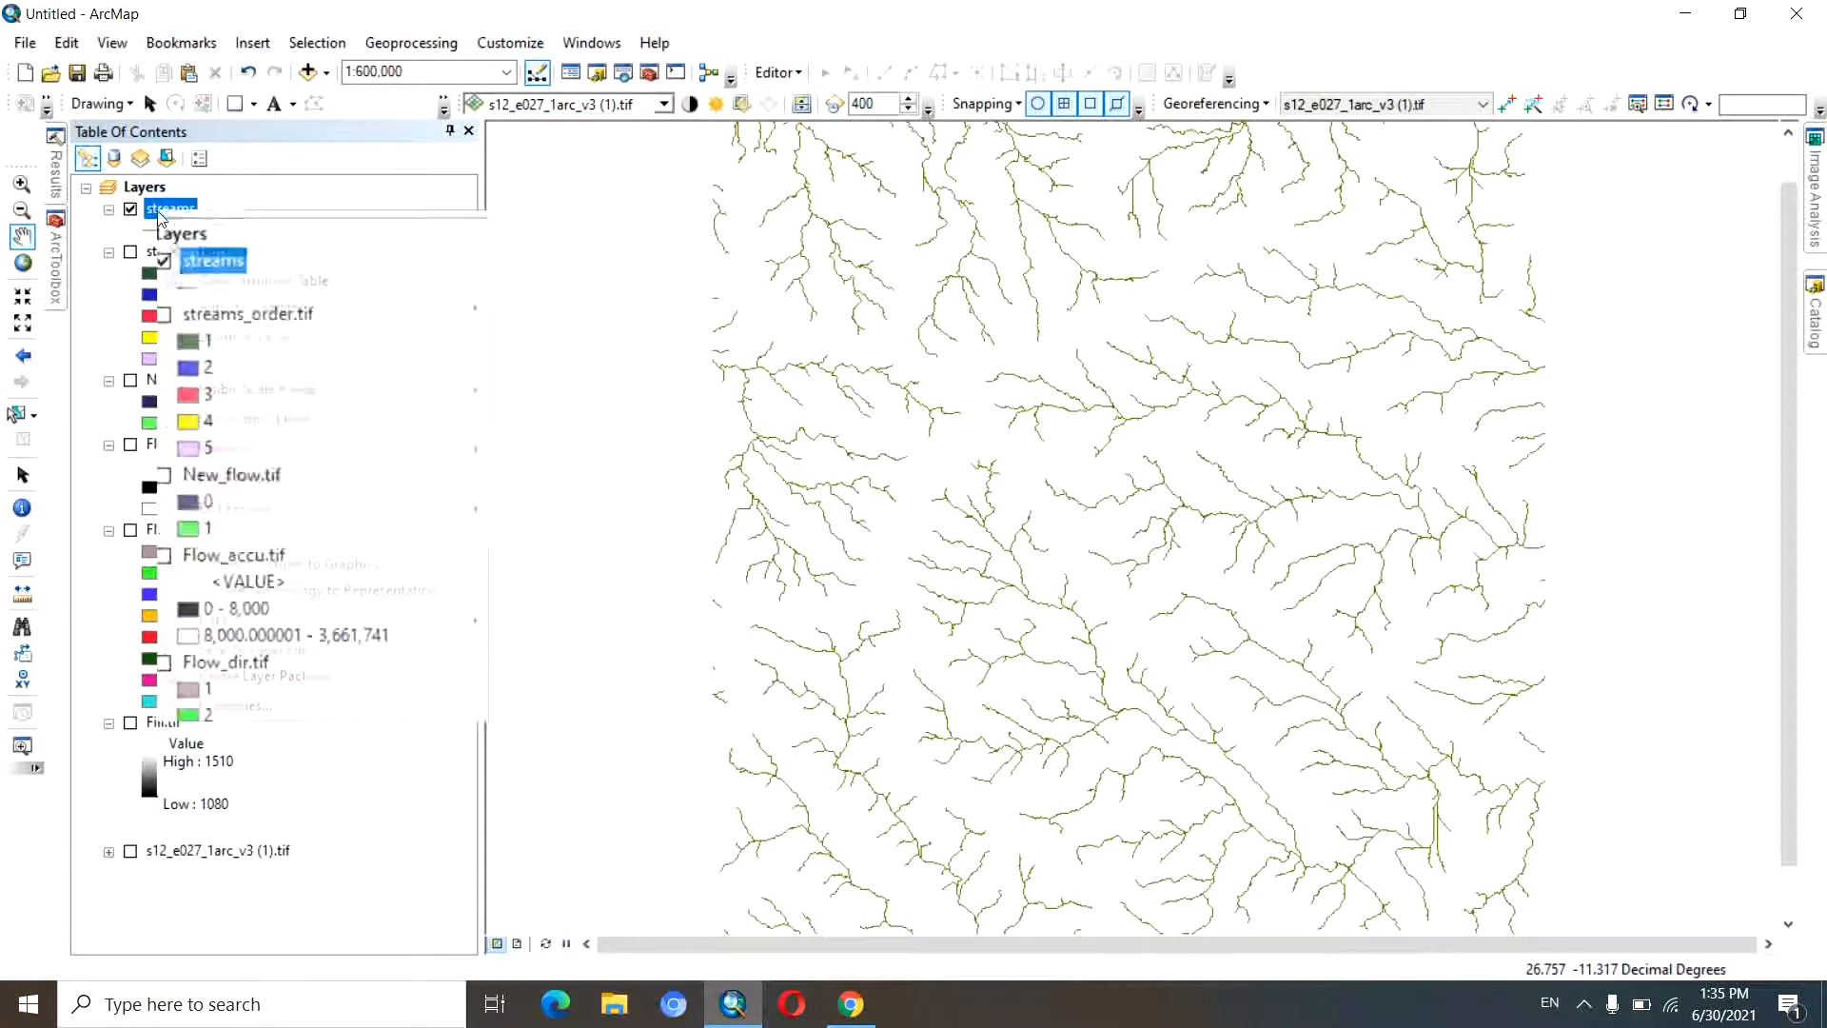
{"action": "left_click", "coordinate": [276, 707]}
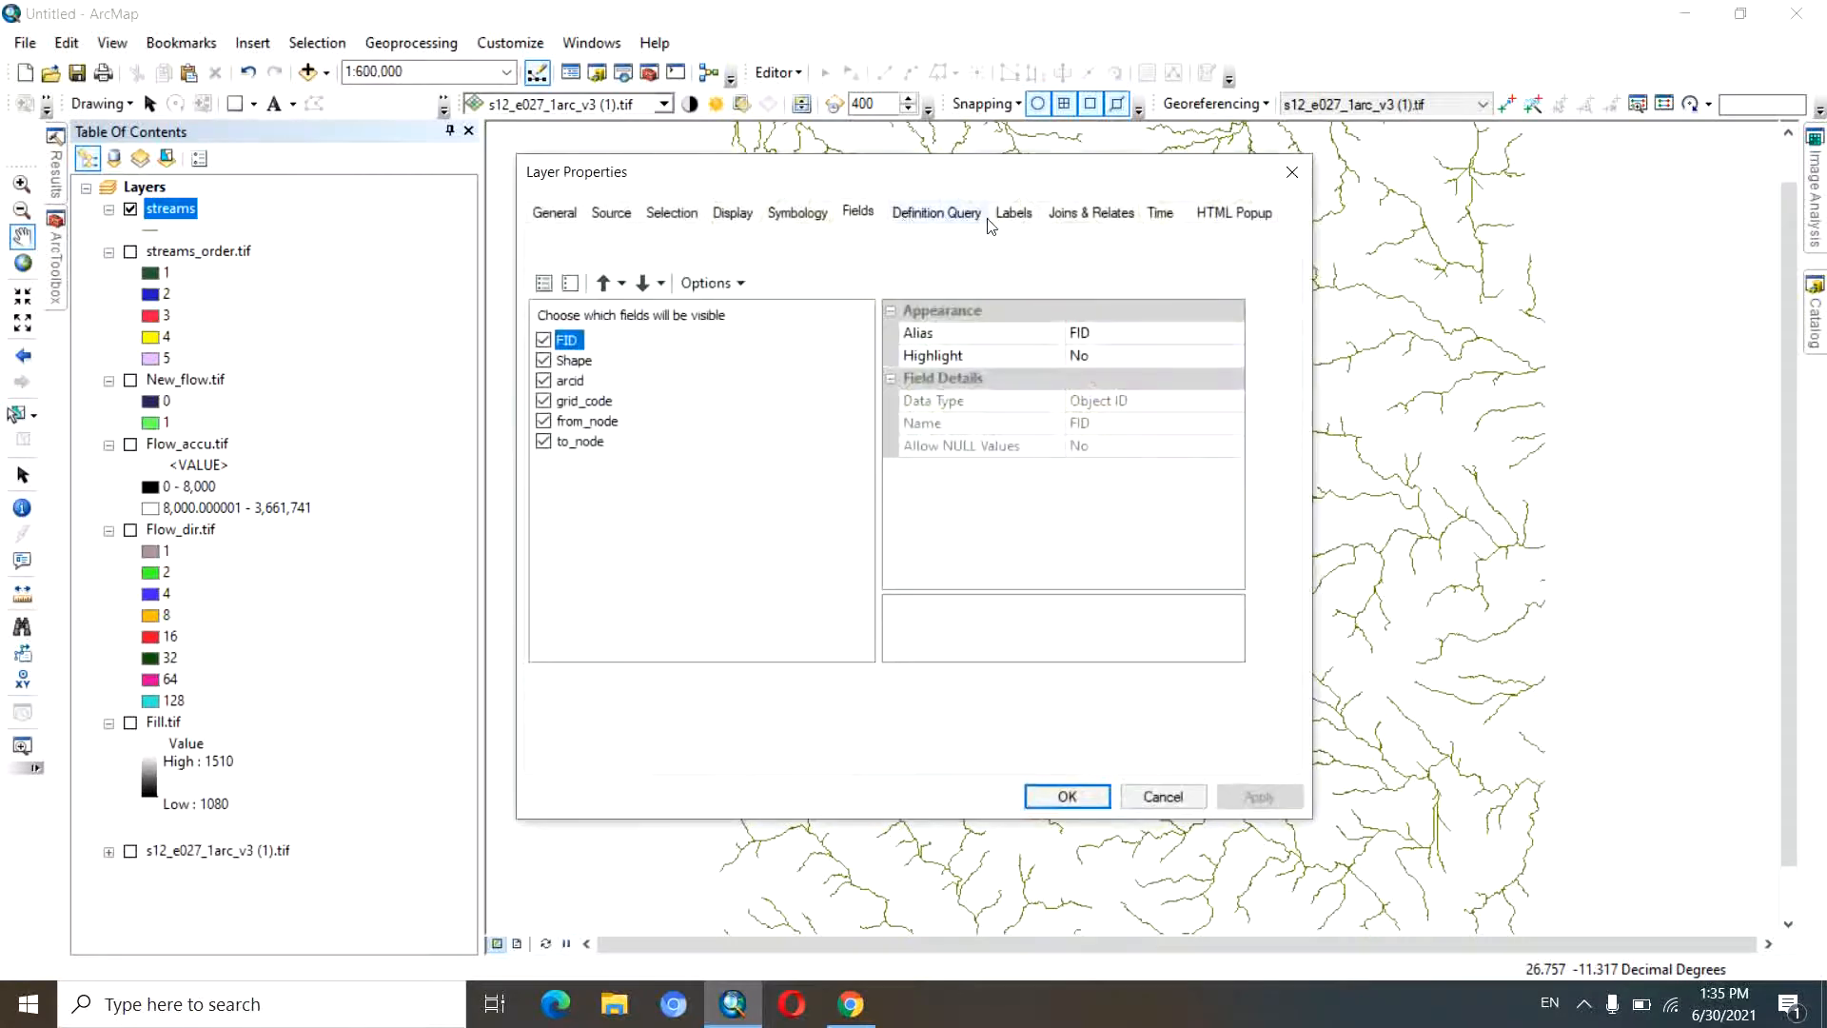
{"action": "left_click", "coordinate": [794, 213]}
{"action": "left_click", "coordinate": [571, 294]}
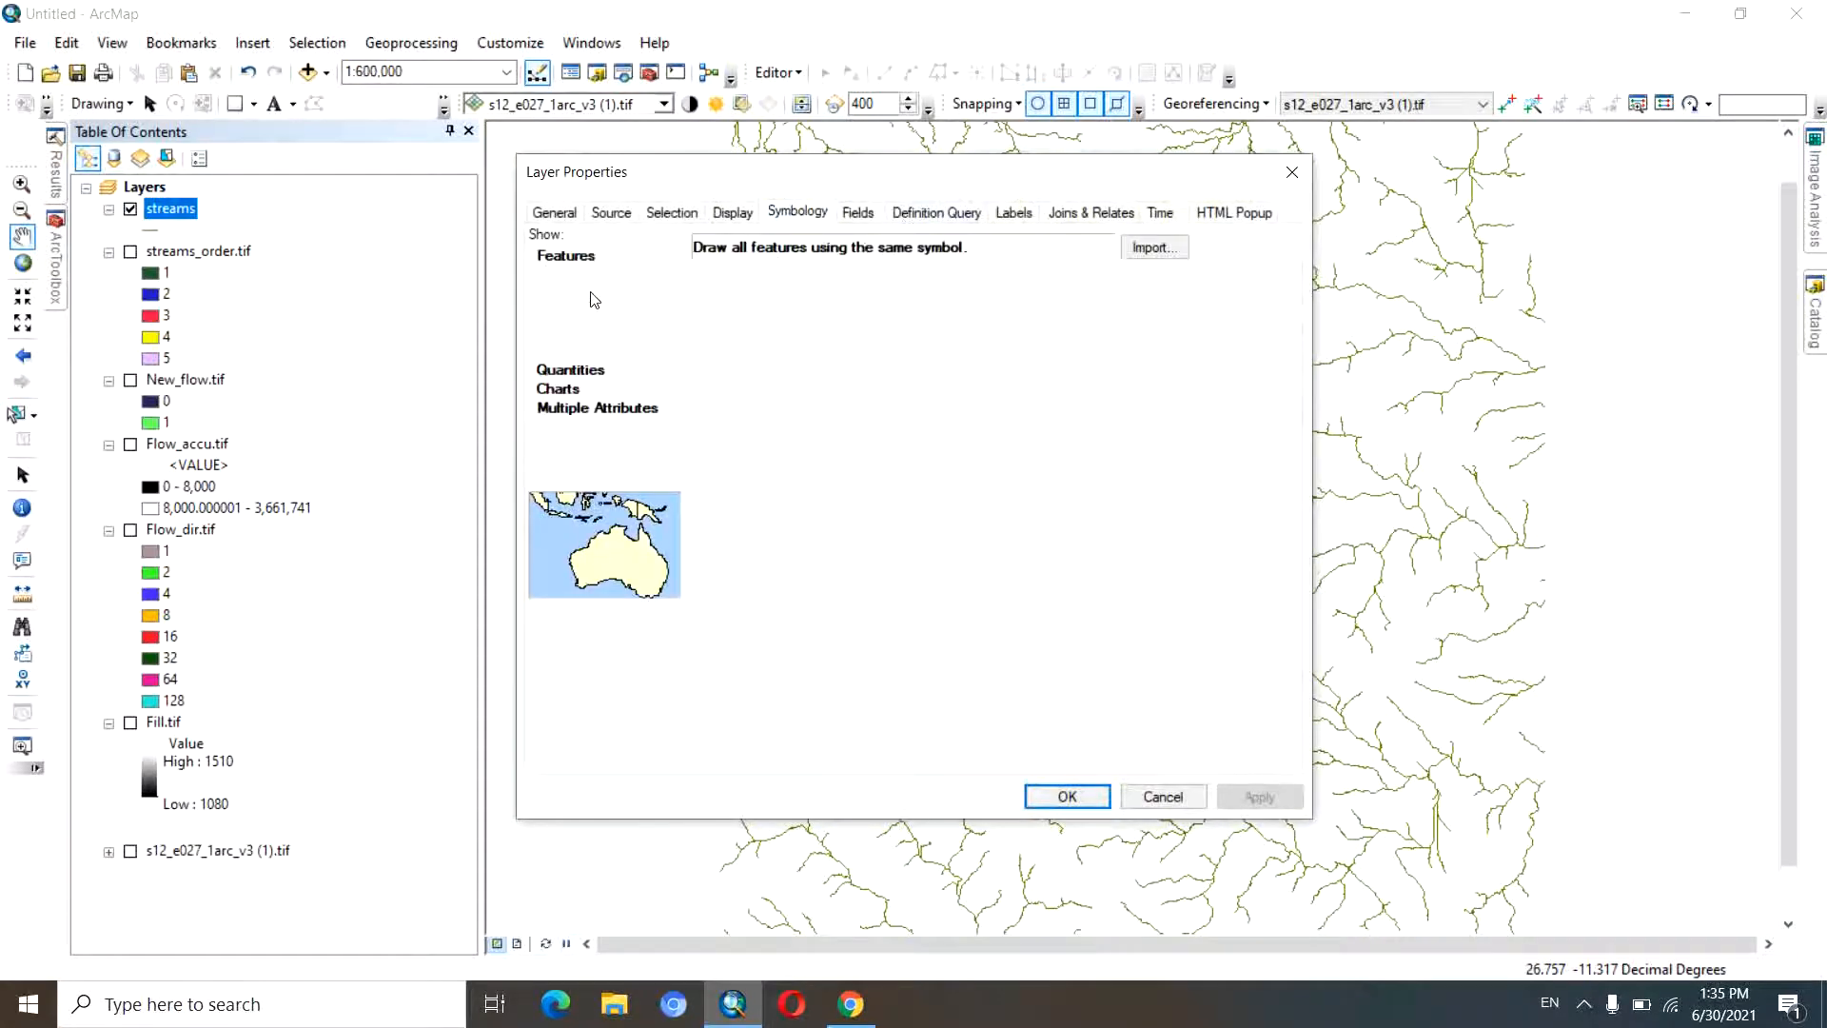
{"action": "left_click", "coordinate": [919, 297]}
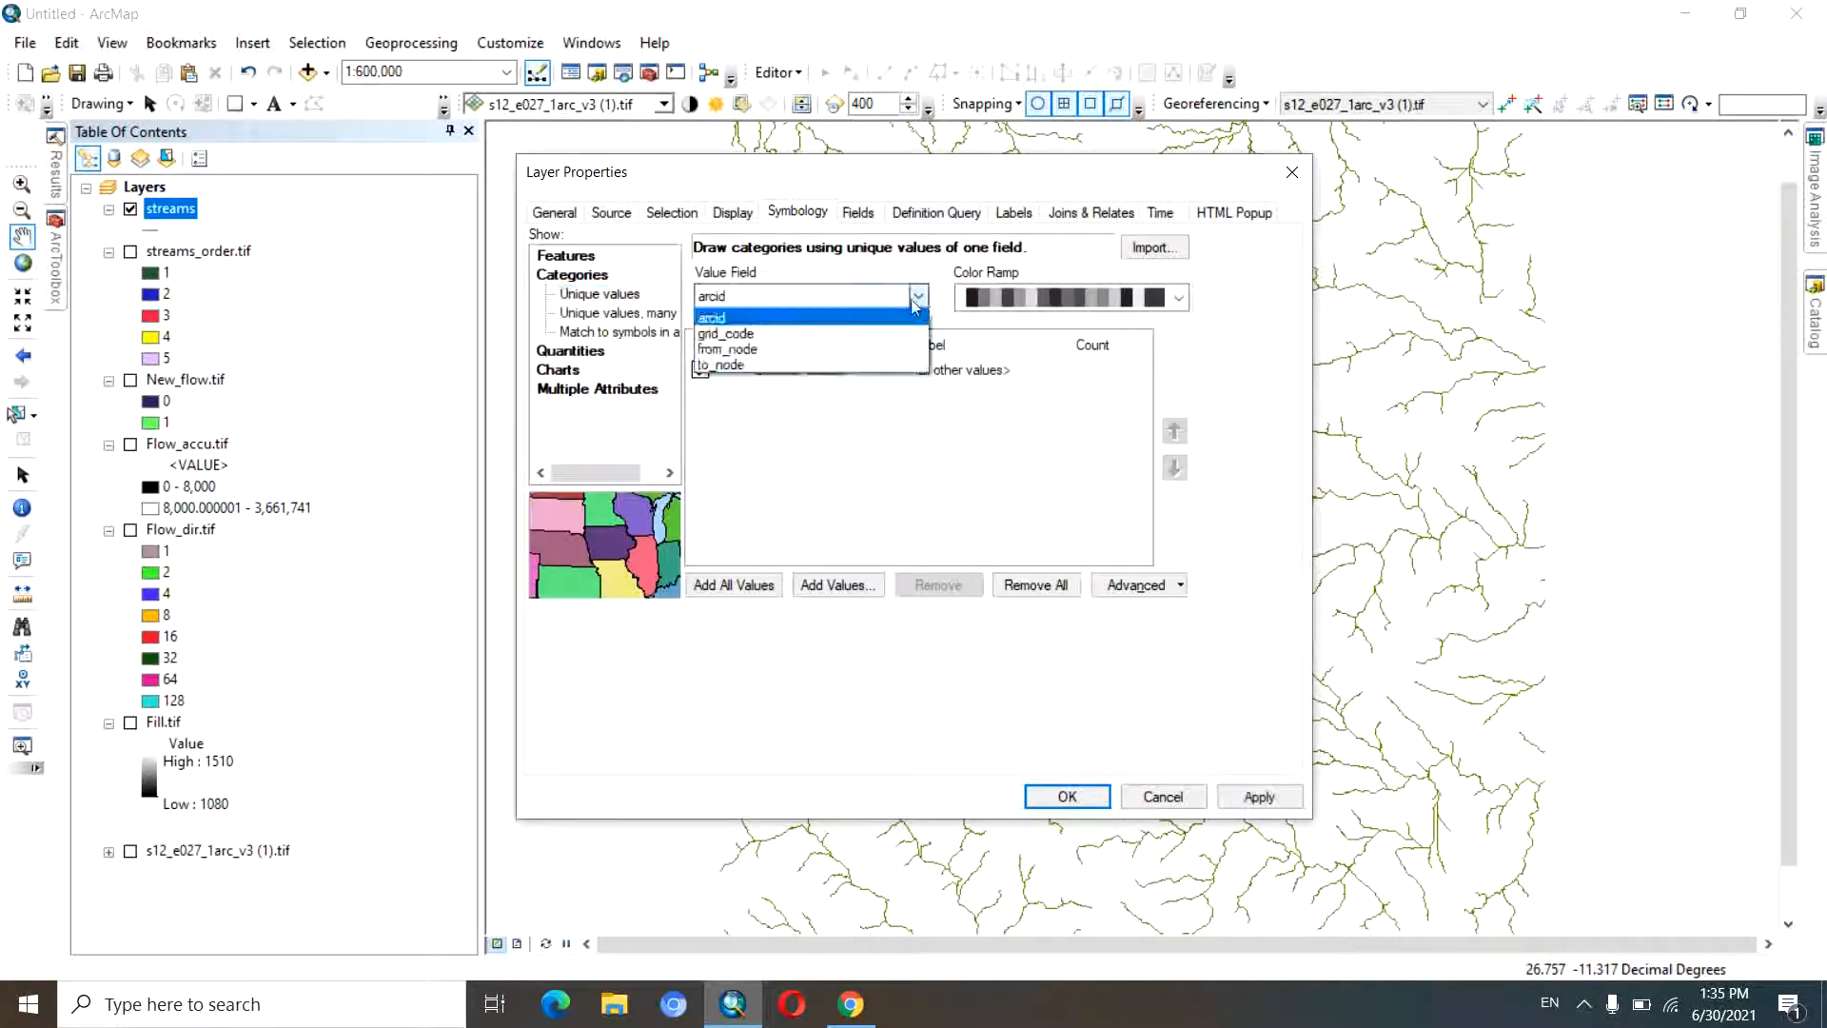
{"action": "left_click", "coordinate": [747, 339]}
{"action": "left_click", "coordinate": [749, 583]}
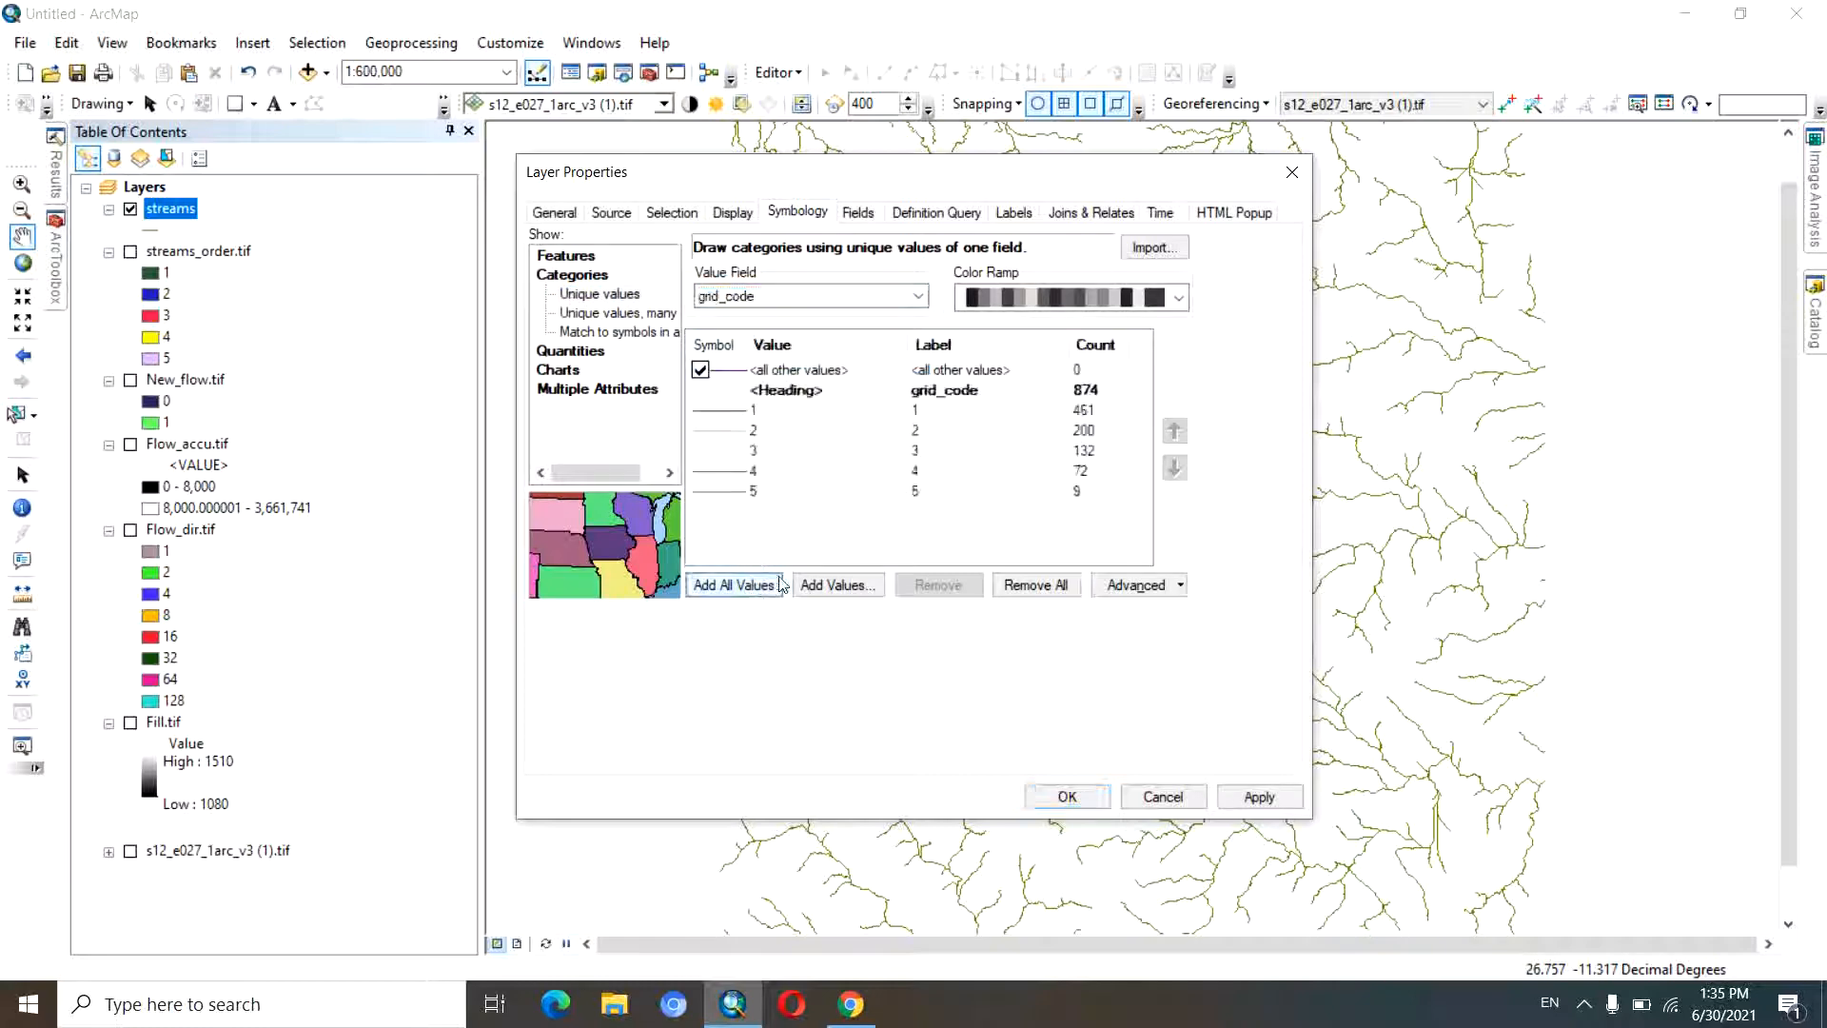
- Give the grid_code 5 symbol a dark blue color and widen it into the thickest line of the classes
{"action": "double_click", "coordinate": [742, 491]}
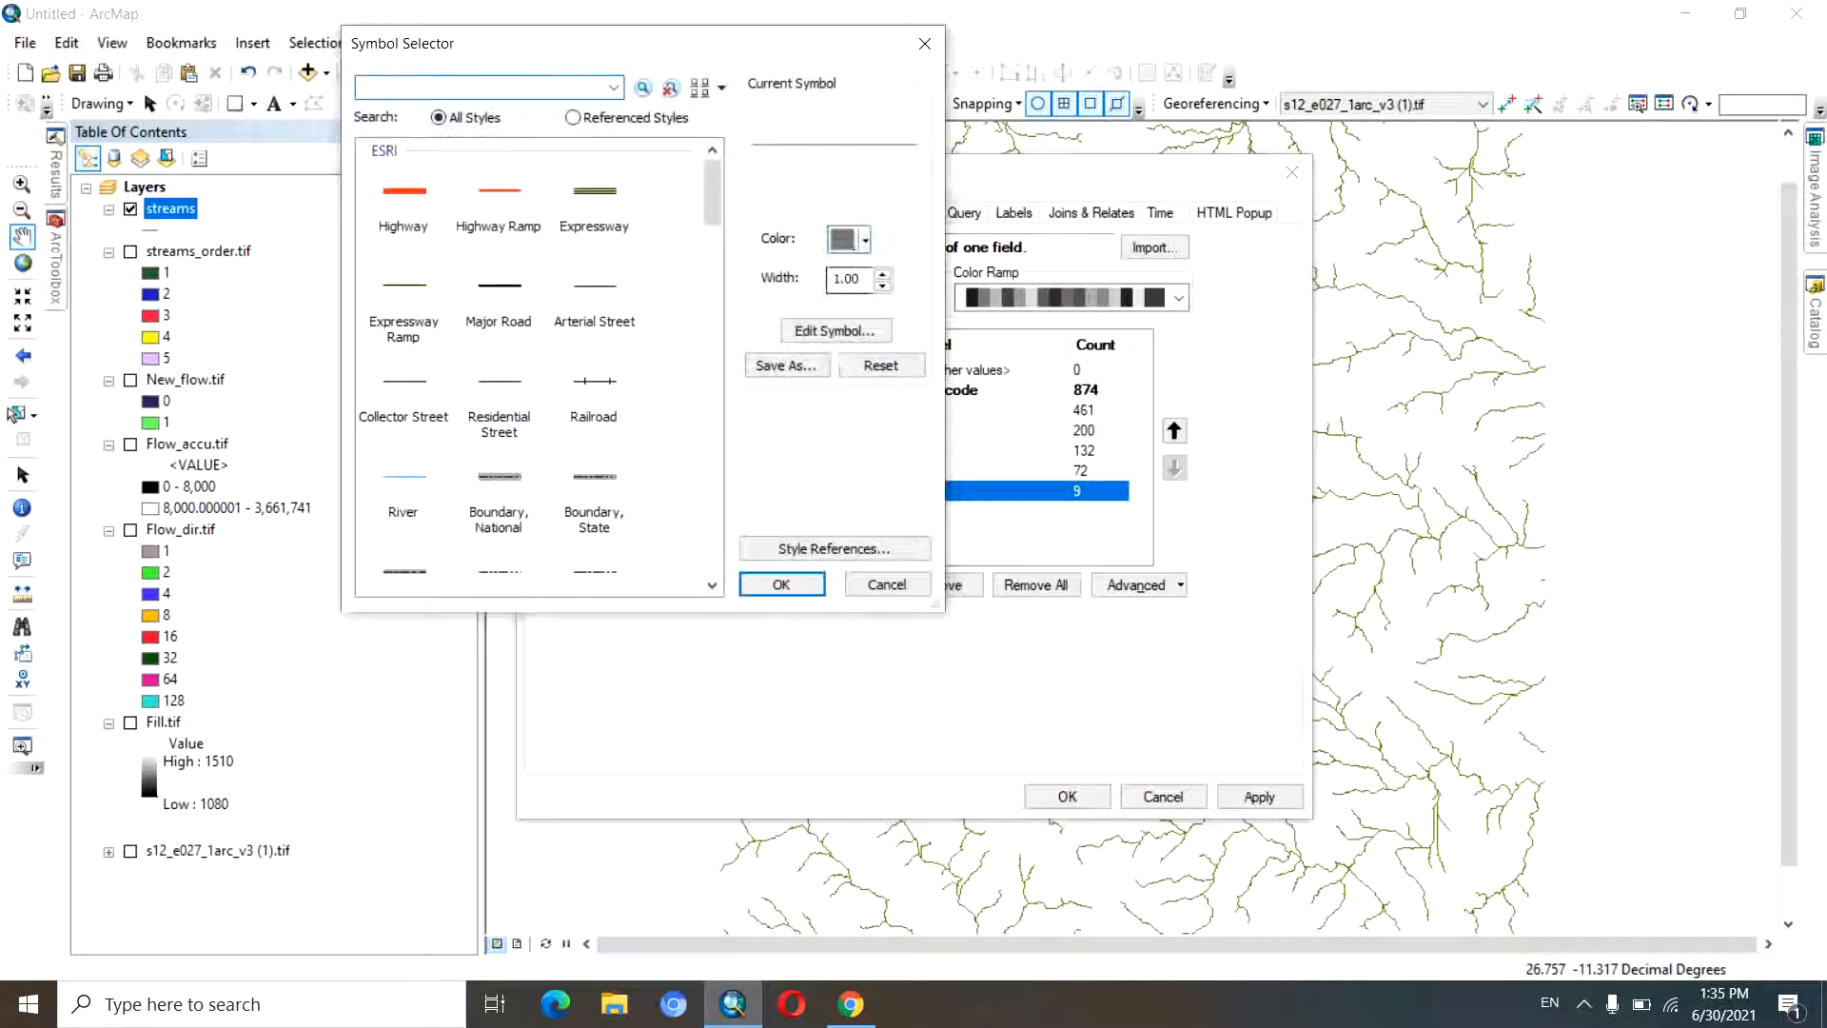
{"action": "left_click", "coordinate": [849, 239]}
{"action": "left_click", "coordinate": [1032, 367]}
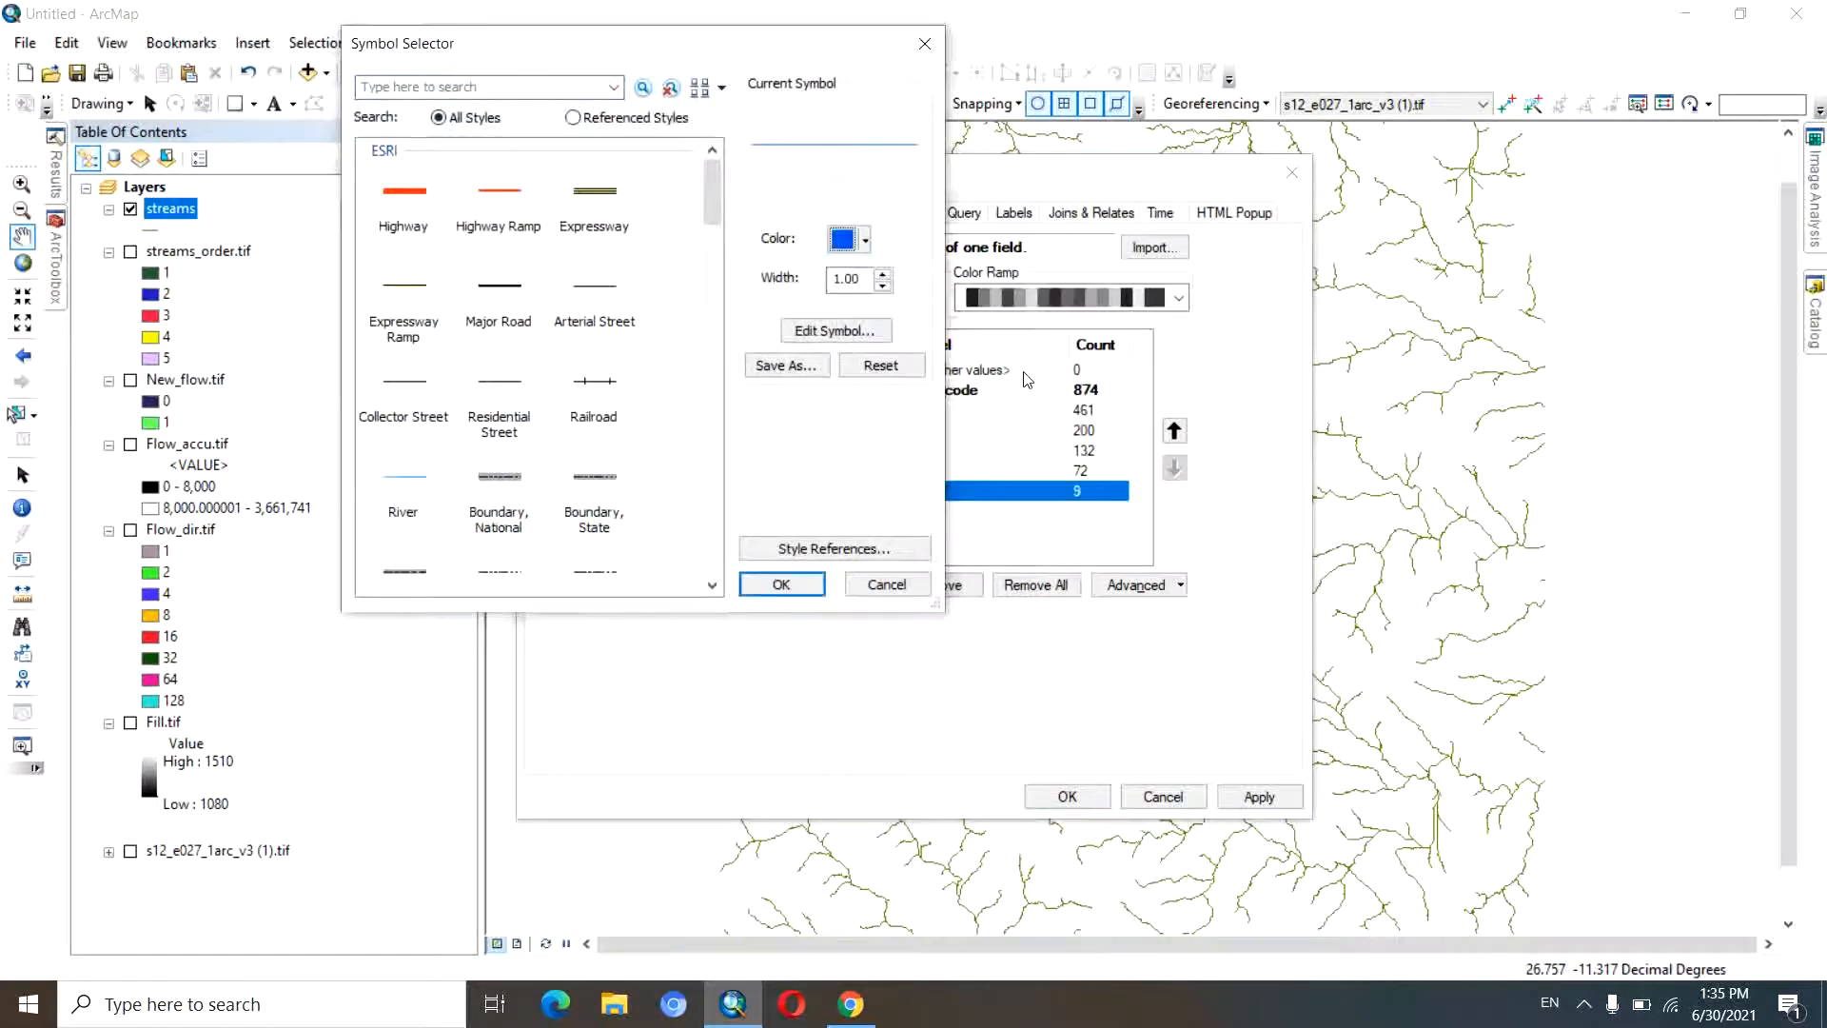
{"action": "left_click", "coordinate": [864, 240]}
{"action": "left_click", "coordinate": [1037, 389]}
{"action": "left_click", "coordinate": [884, 274]}
{"action": "left_click", "coordinate": [883, 274]}
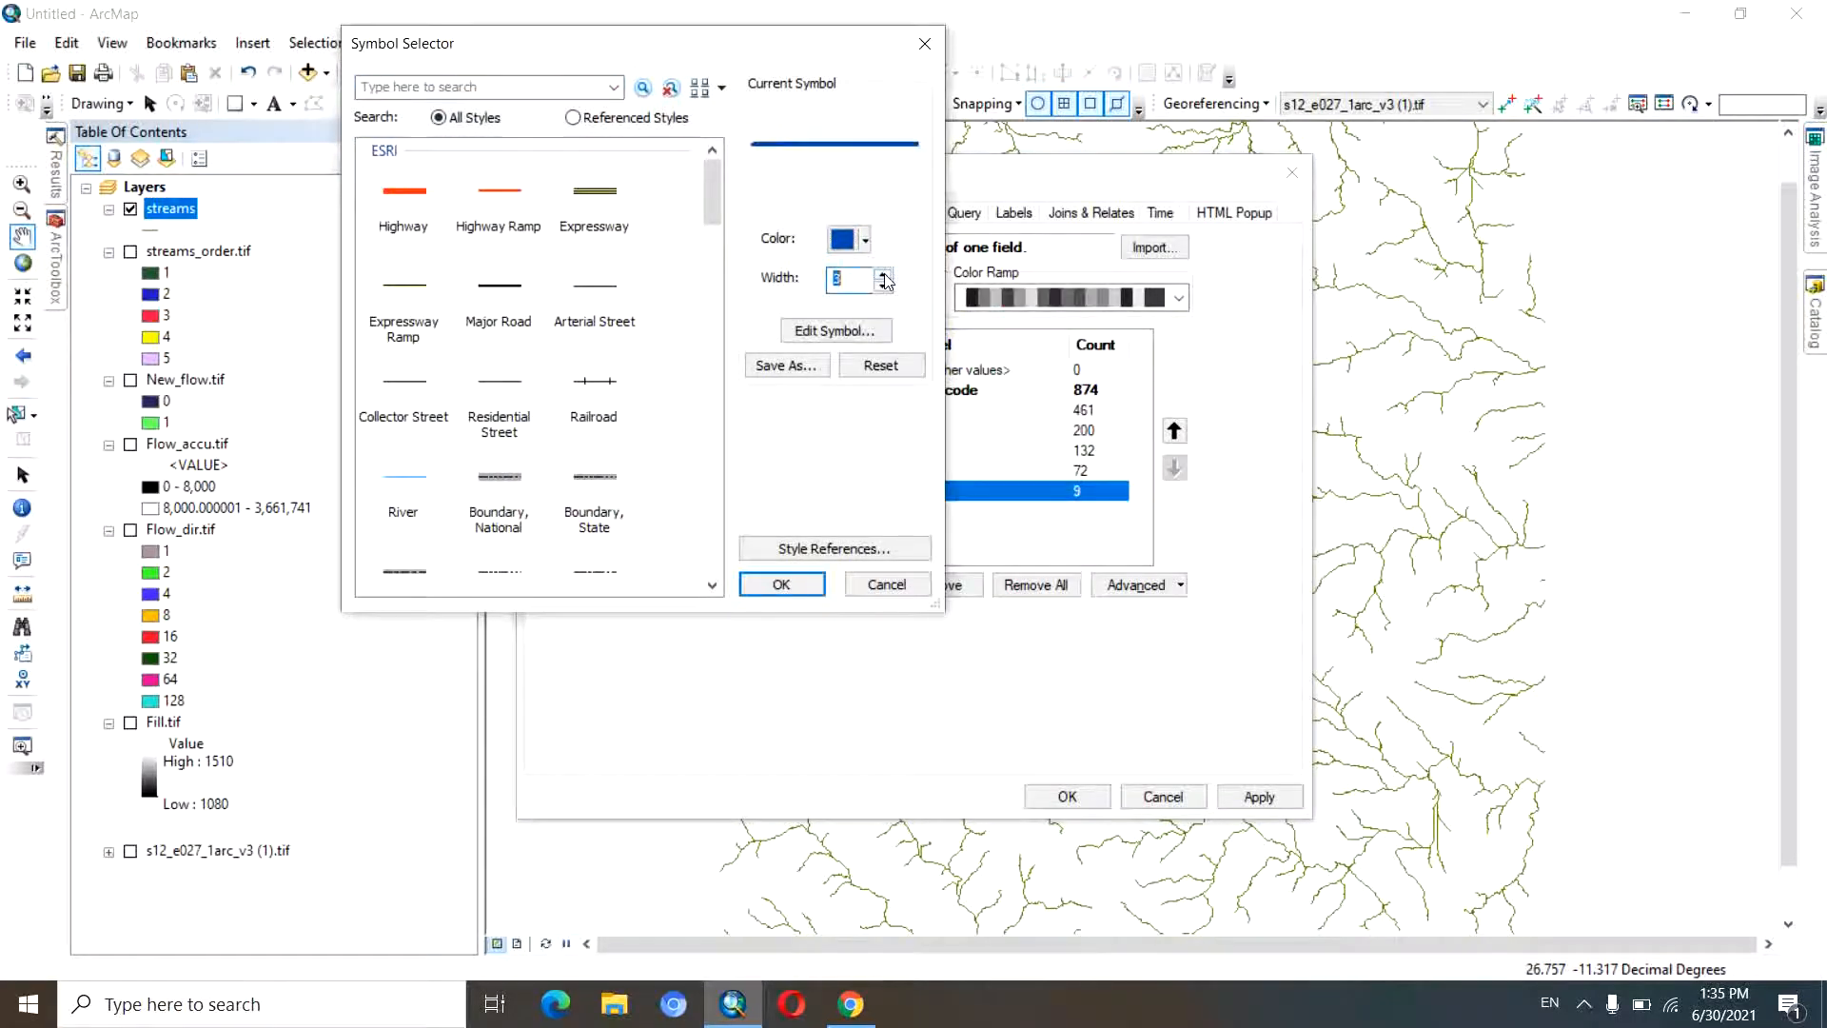
{"action": "left_click", "coordinate": [883, 274]}
{"action": "left_click", "coordinate": [883, 274]}
{"action": "left_click", "coordinate": [781, 585]}
- Color the grid_code 4 and 3 symbols dark blue, with line widths decreasing progressively from class 5
{"action": "double_click", "coordinate": [718, 470]}
{"action": "left_click", "coordinate": [864, 240]}
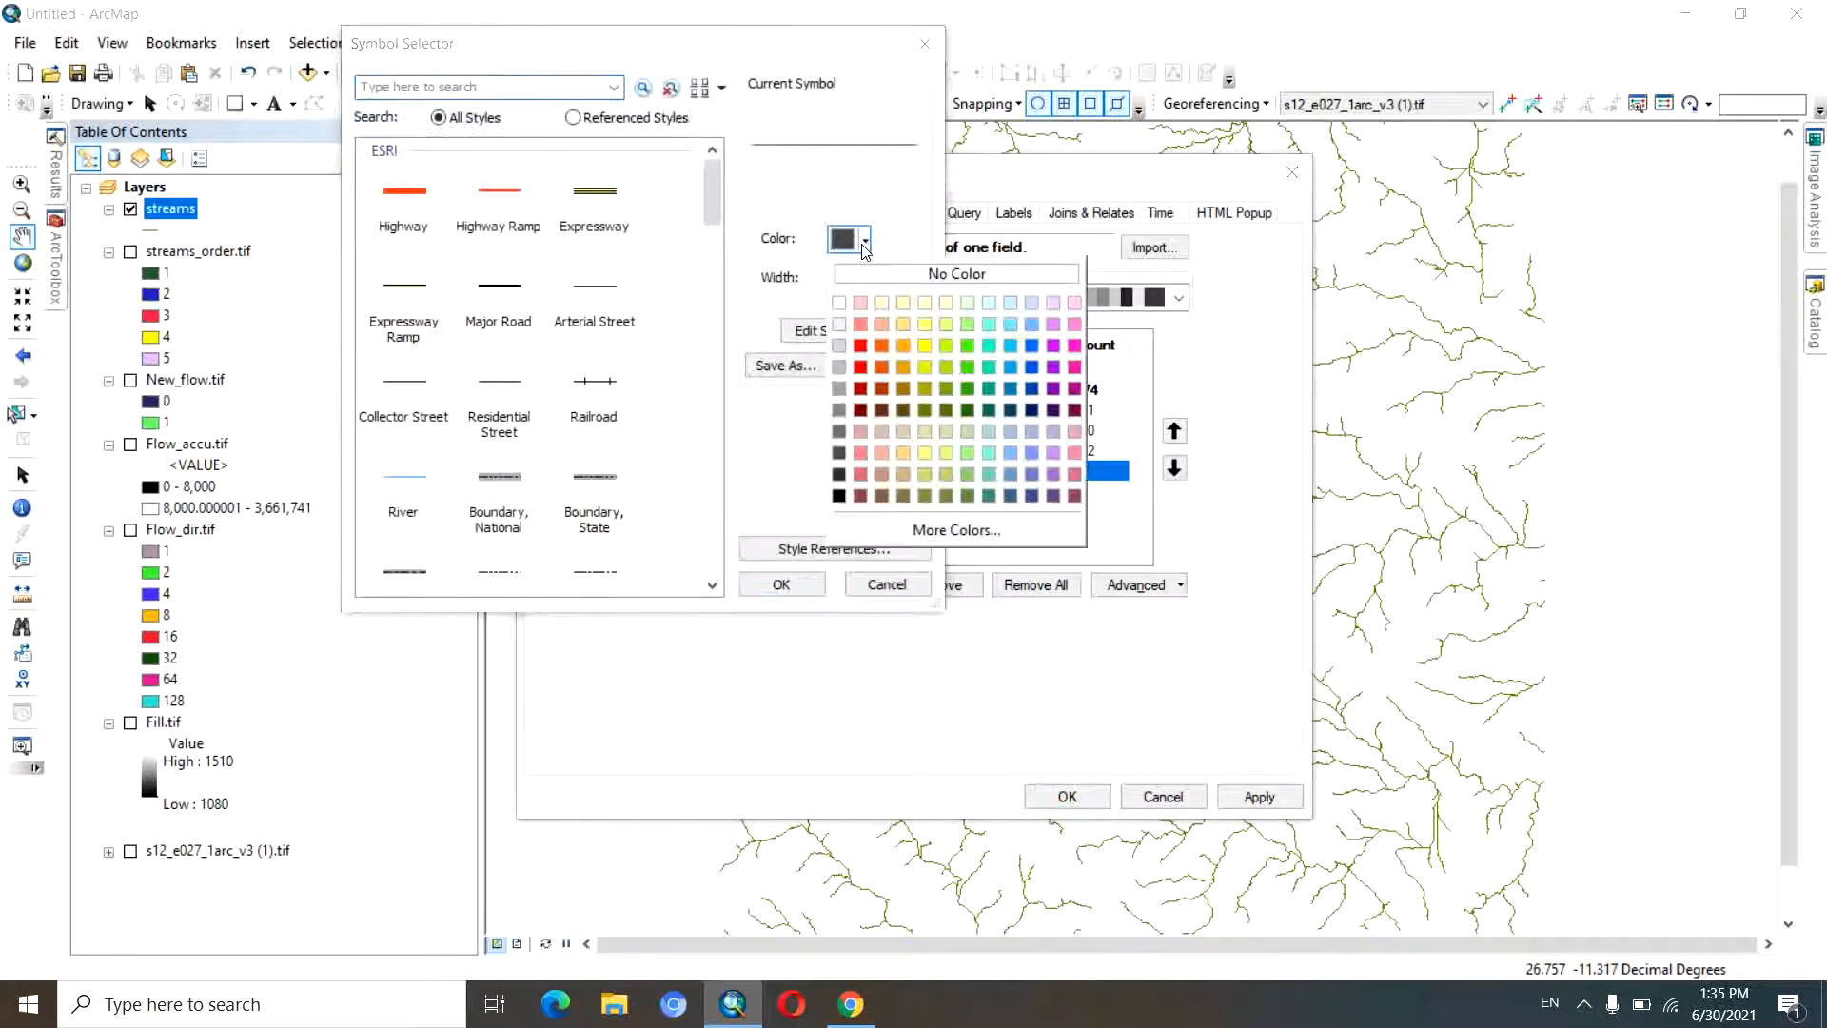
{"action": "left_click", "coordinate": [1036, 391]}
{"action": "left_click", "coordinate": [781, 585]}
{"action": "double_click", "coordinate": [719, 450]}
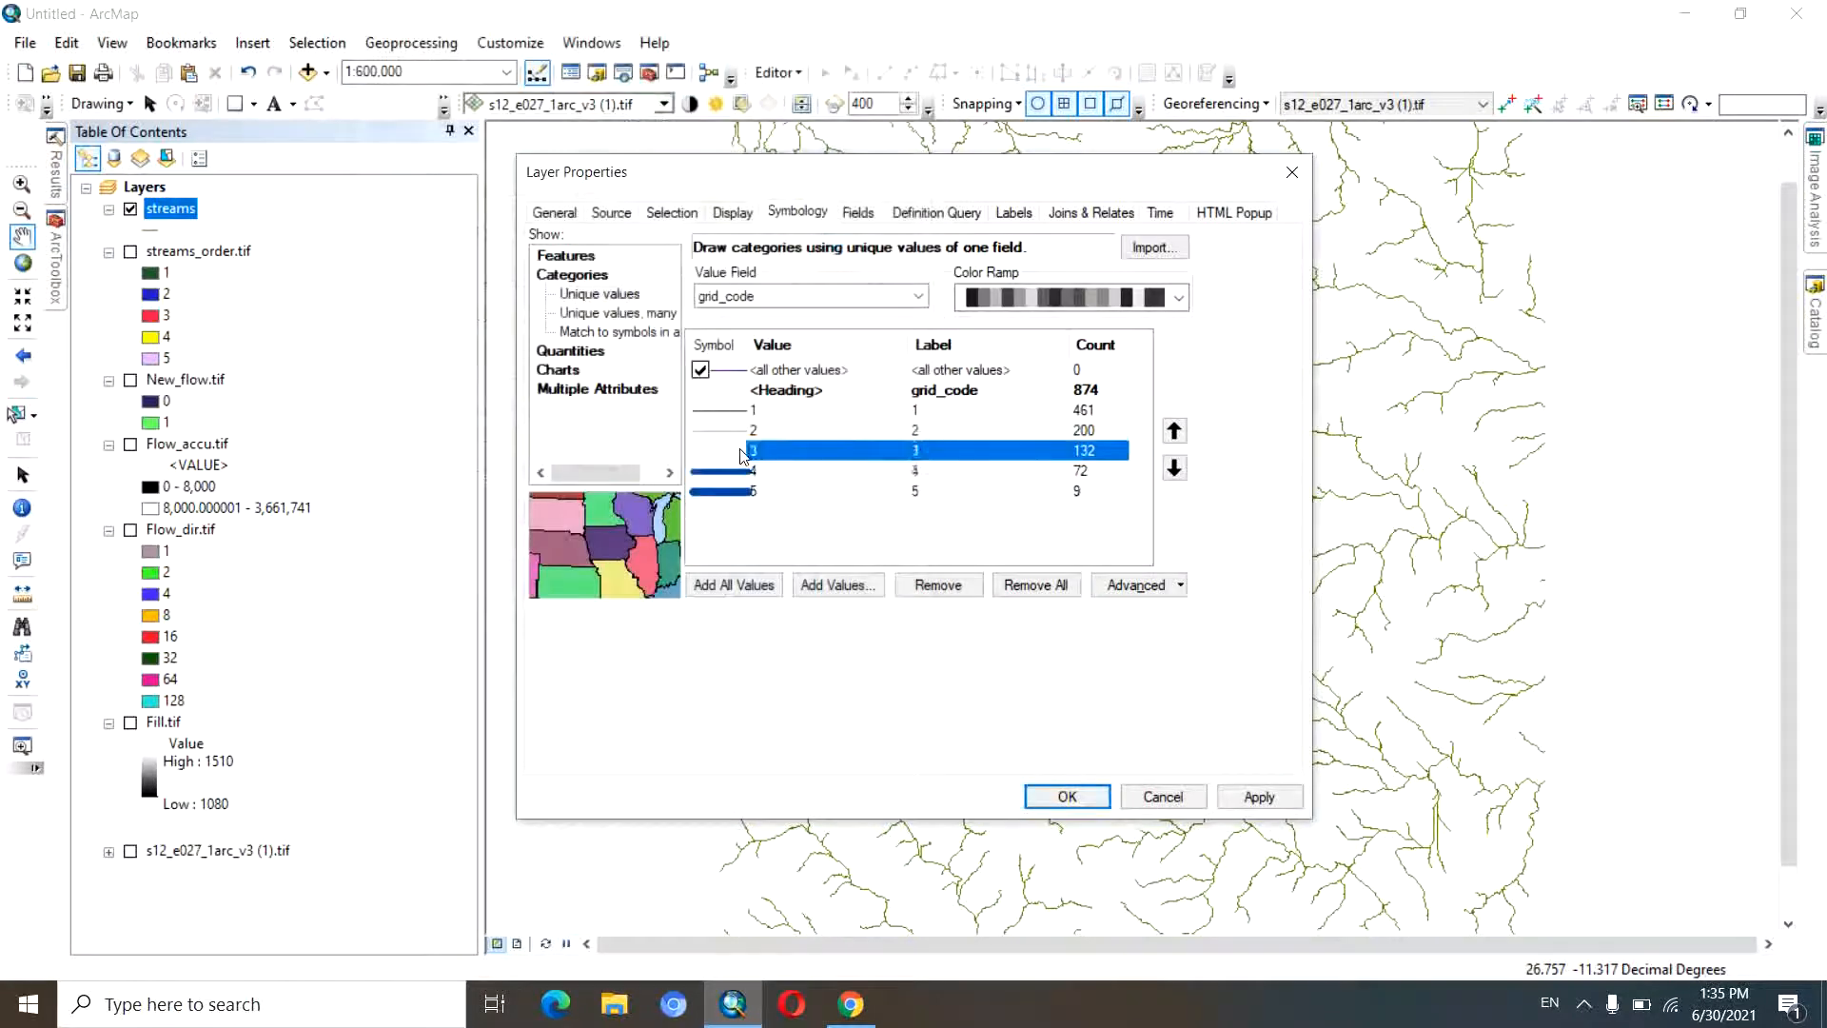
{"action": "left_click", "coordinate": [842, 243]}
{"action": "left_click", "coordinate": [1035, 390]}
{"action": "left_click", "coordinate": [780, 584]}
- Color the grid_code 2 and 1 symbols dark blue, making class 2 thinner than class 3 and keeping class 1 at width 1.00
{"action": "double_click", "coordinate": [718, 430]}
{"action": "left_click", "coordinate": [864, 240]}
{"action": "left_click", "coordinate": [1036, 390]}
{"action": "left_click", "coordinate": [781, 584]}
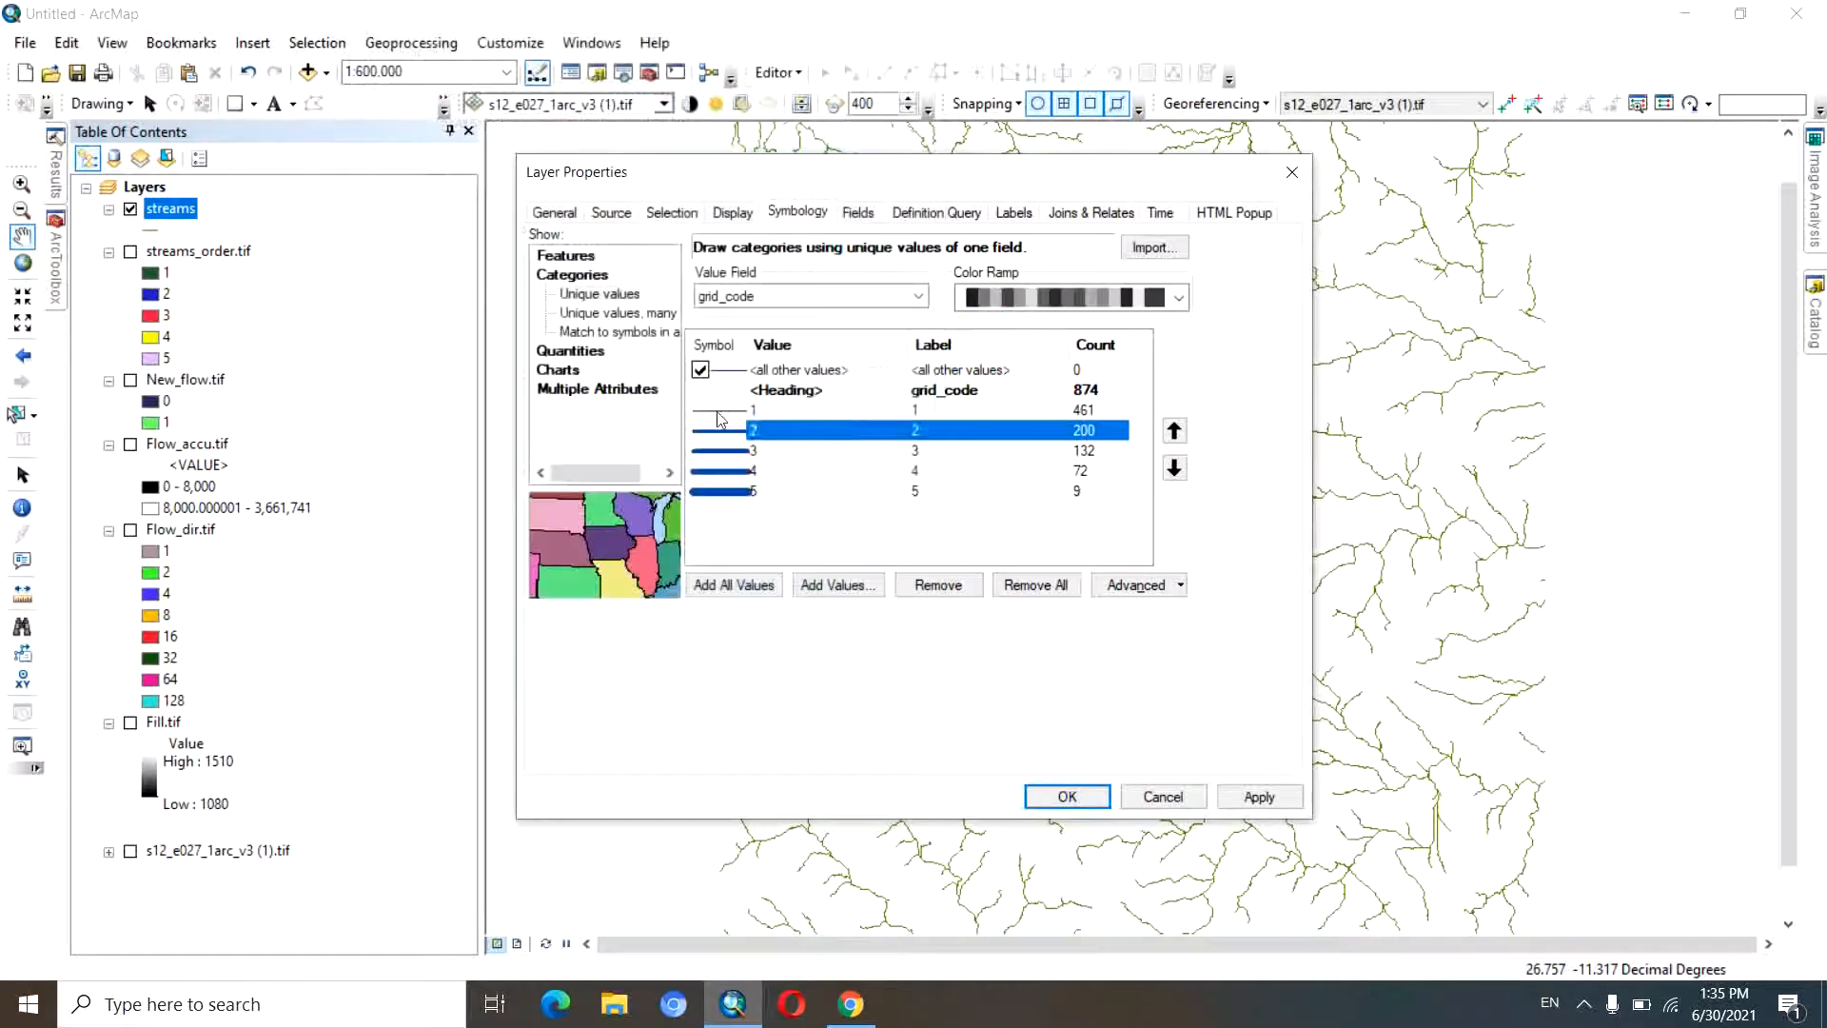
{"action": "left_click", "coordinate": [726, 411]}
{"action": "double_click", "coordinate": [726, 412]}
{"action": "left_click", "coordinate": [857, 241]}
{"action": "left_click", "coordinate": [1035, 390]}
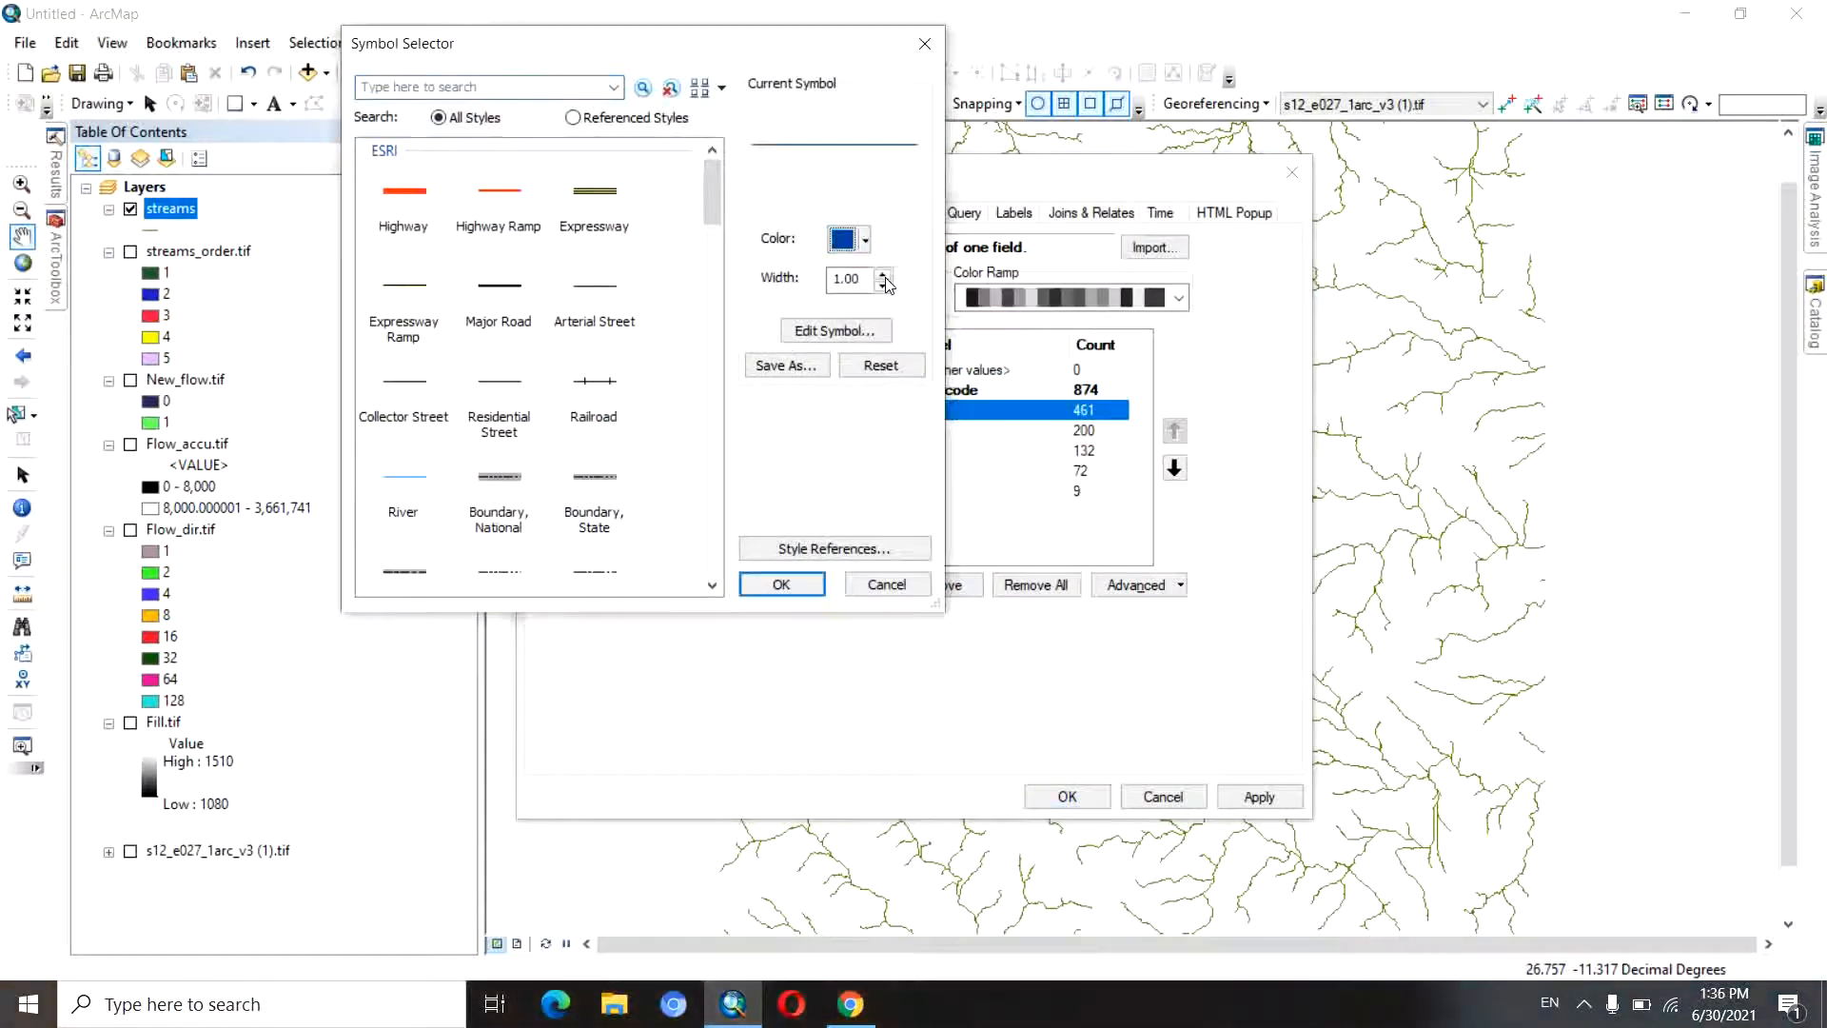
{"action": "left_click", "coordinate": [780, 585]}
- Label the streams features with the grid_code field at font size 12 and apply the layer properties
{"action": "left_click", "coordinate": [1015, 215]}
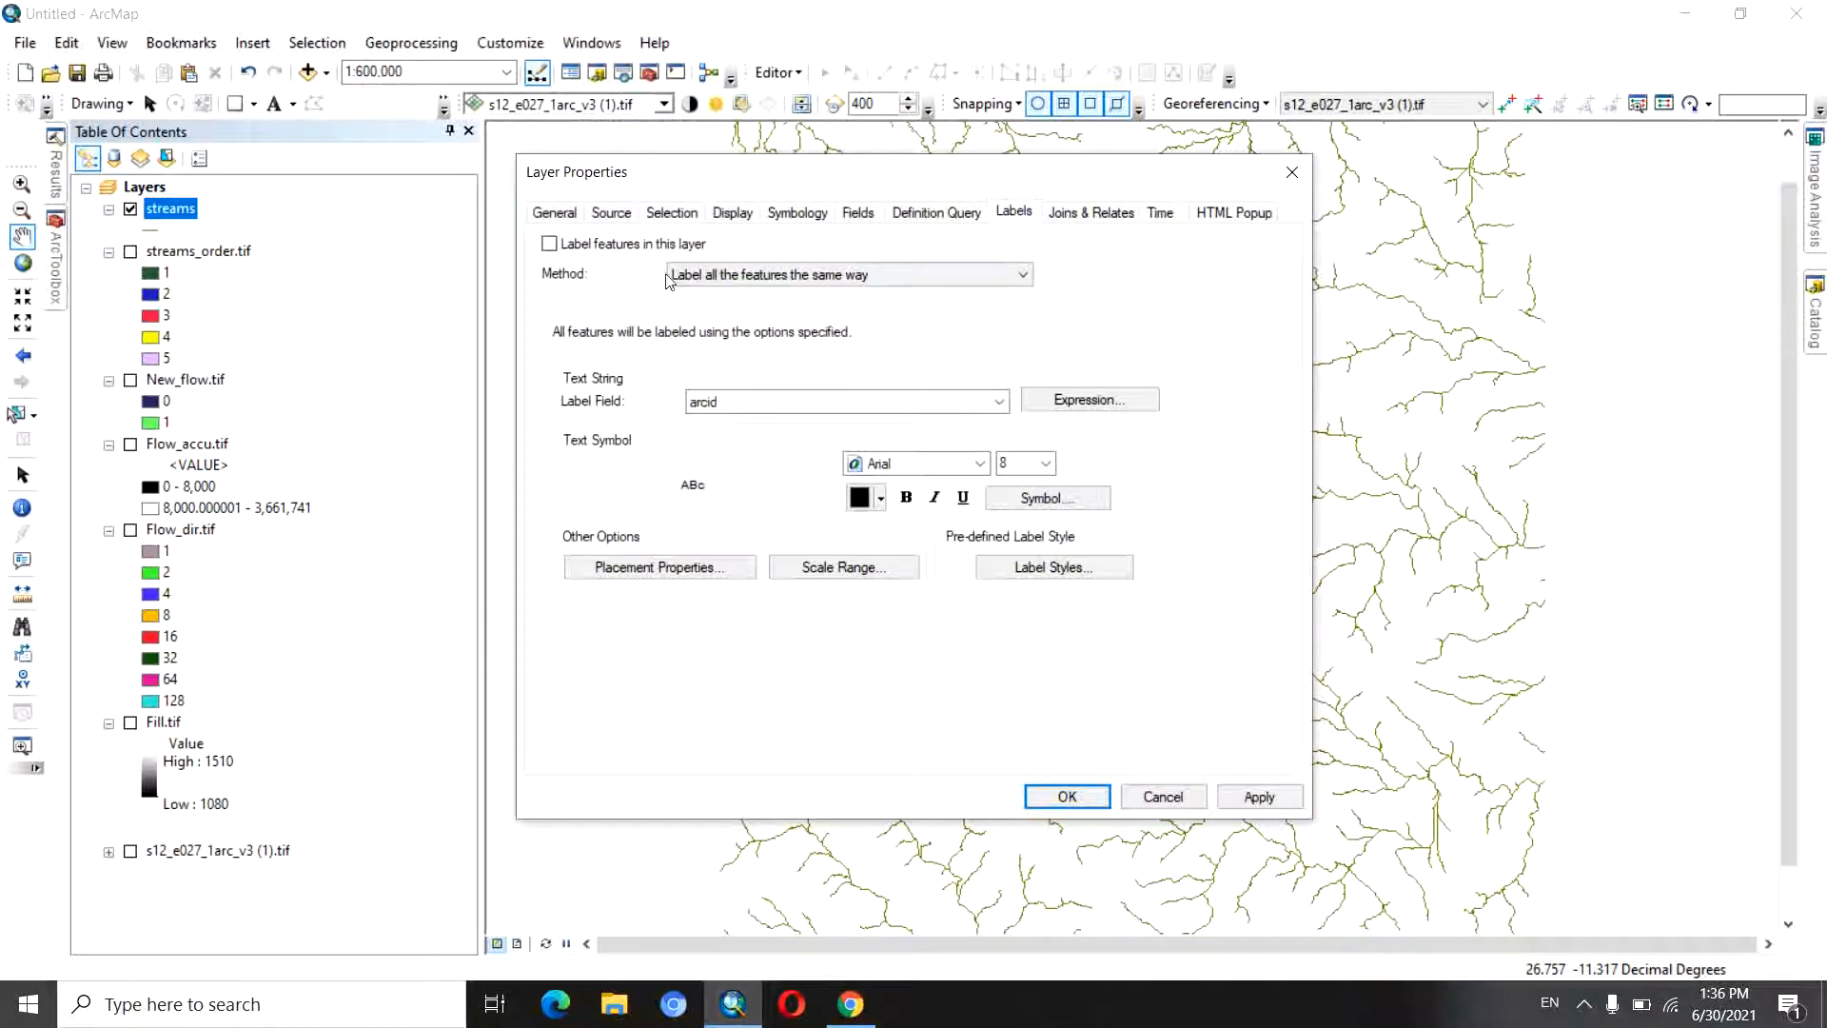
{"action": "left_click", "coordinate": [998, 402]}
{"action": "left_click", "coordinate": [969, 458]}
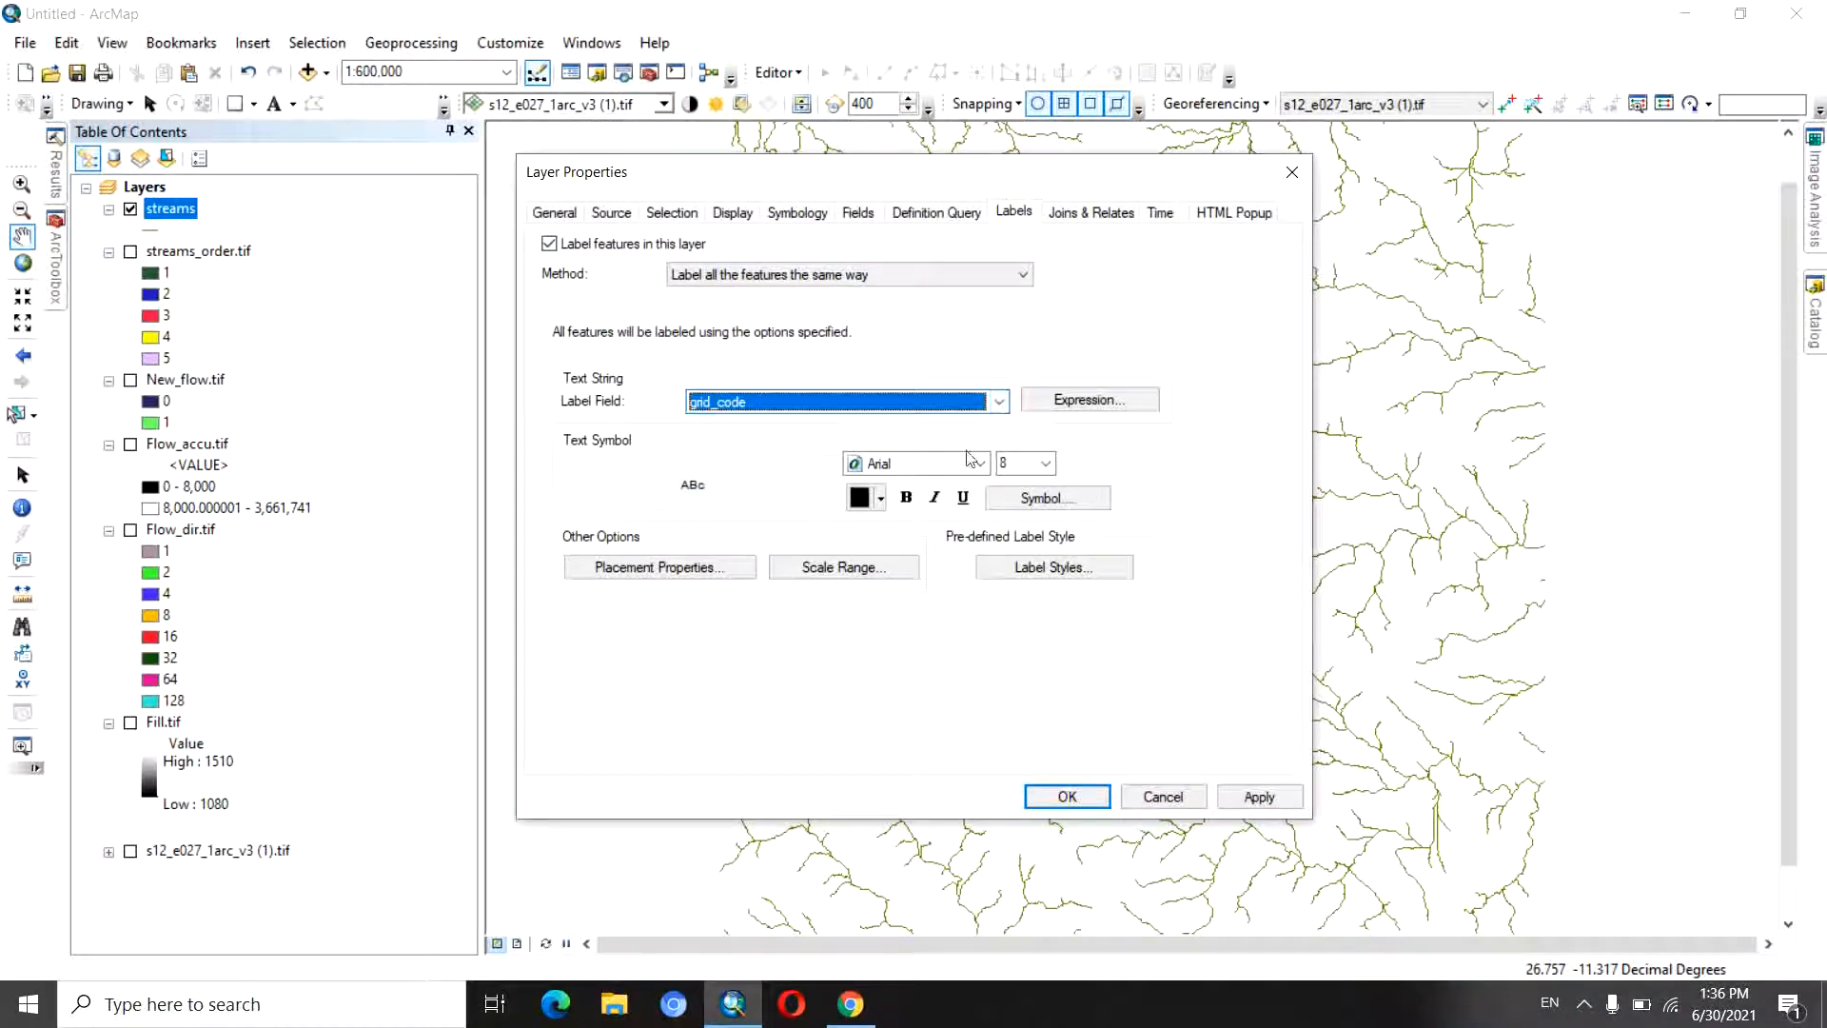
{"action": "left_click", "coordinate": [1045, 463]}
{"action": "left_click", "coordinate": [1014, 535]}
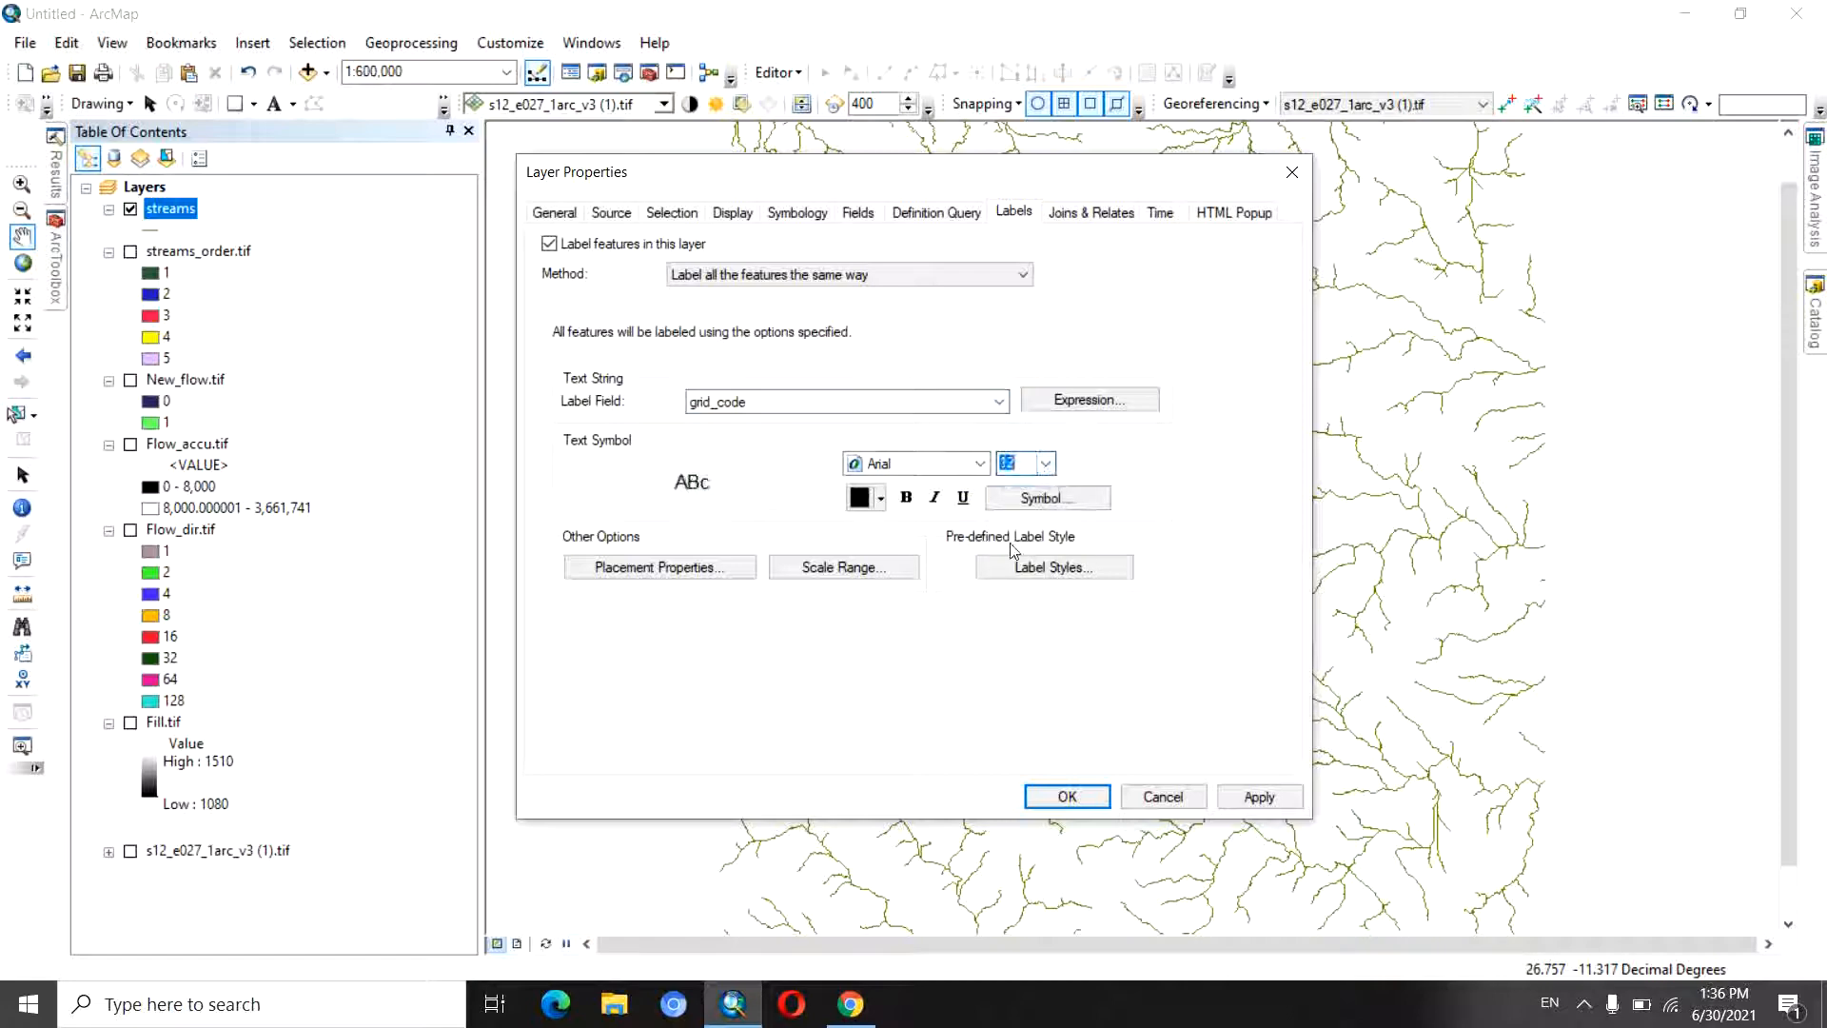
{"action": "left_click", "coordinate": [1259, 797]}
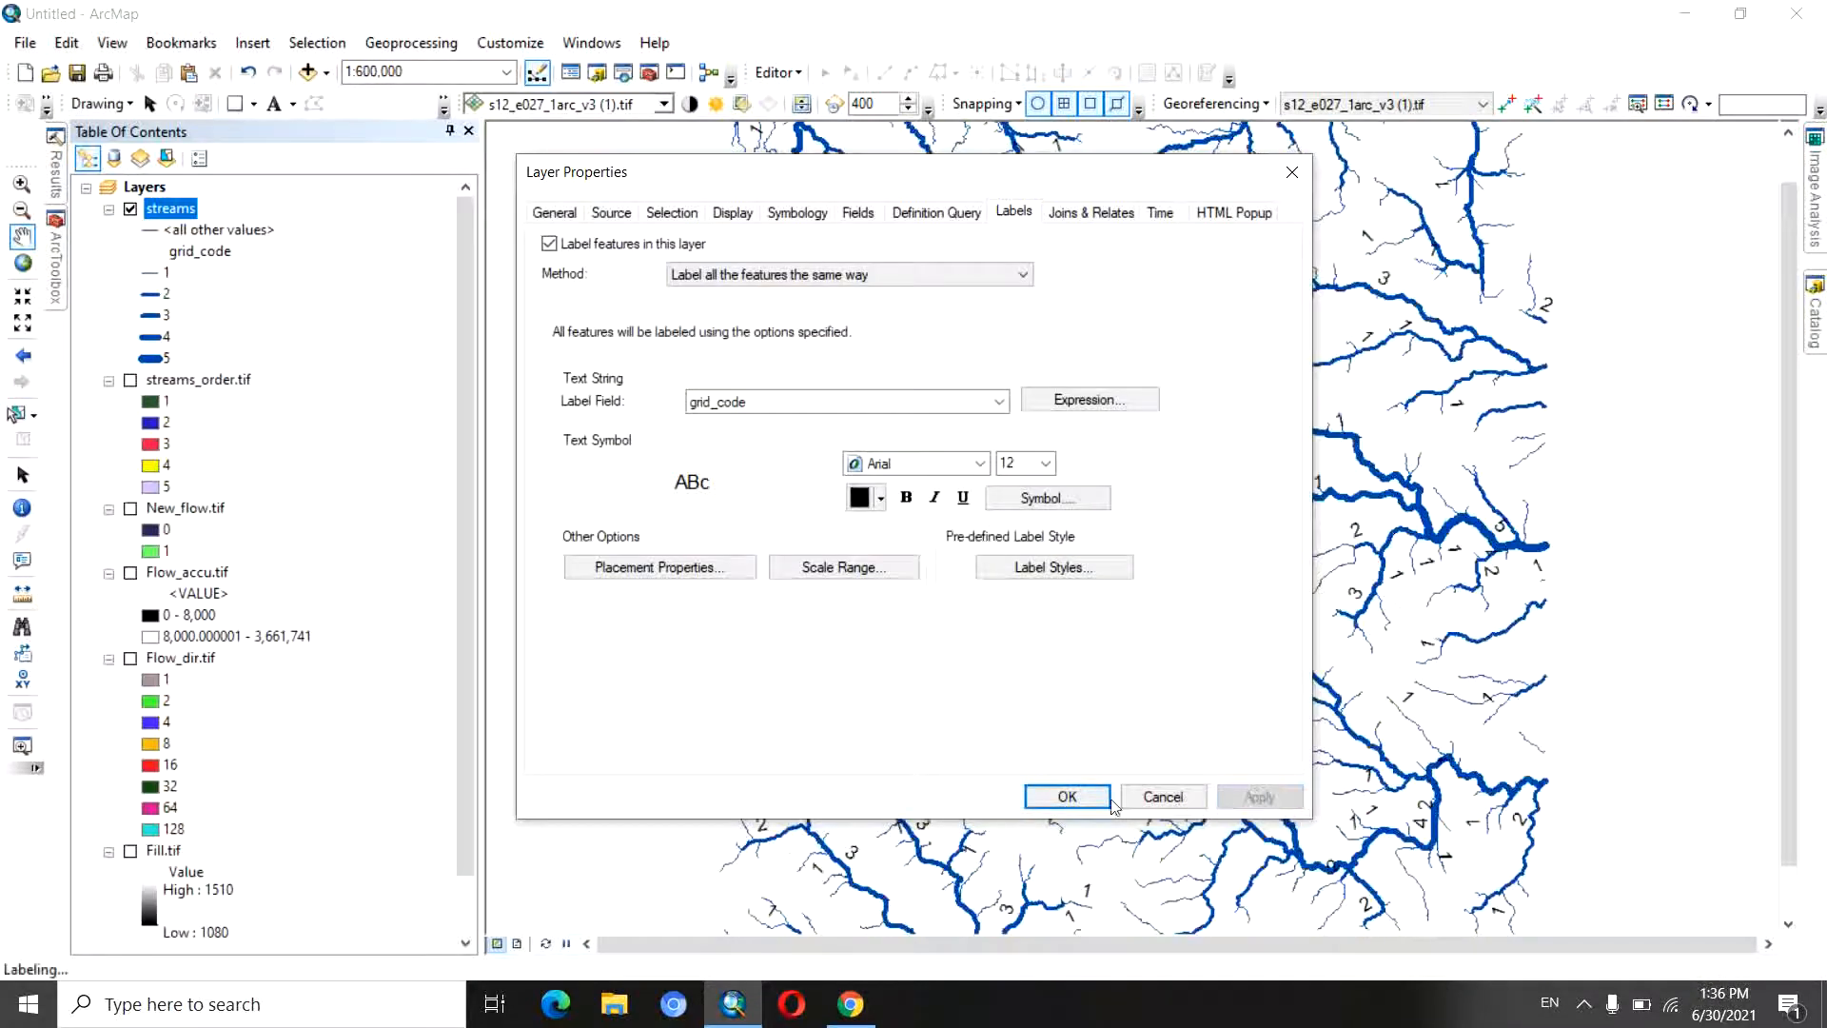
{"action": "left_click", "coordinate": [1068, 797]}
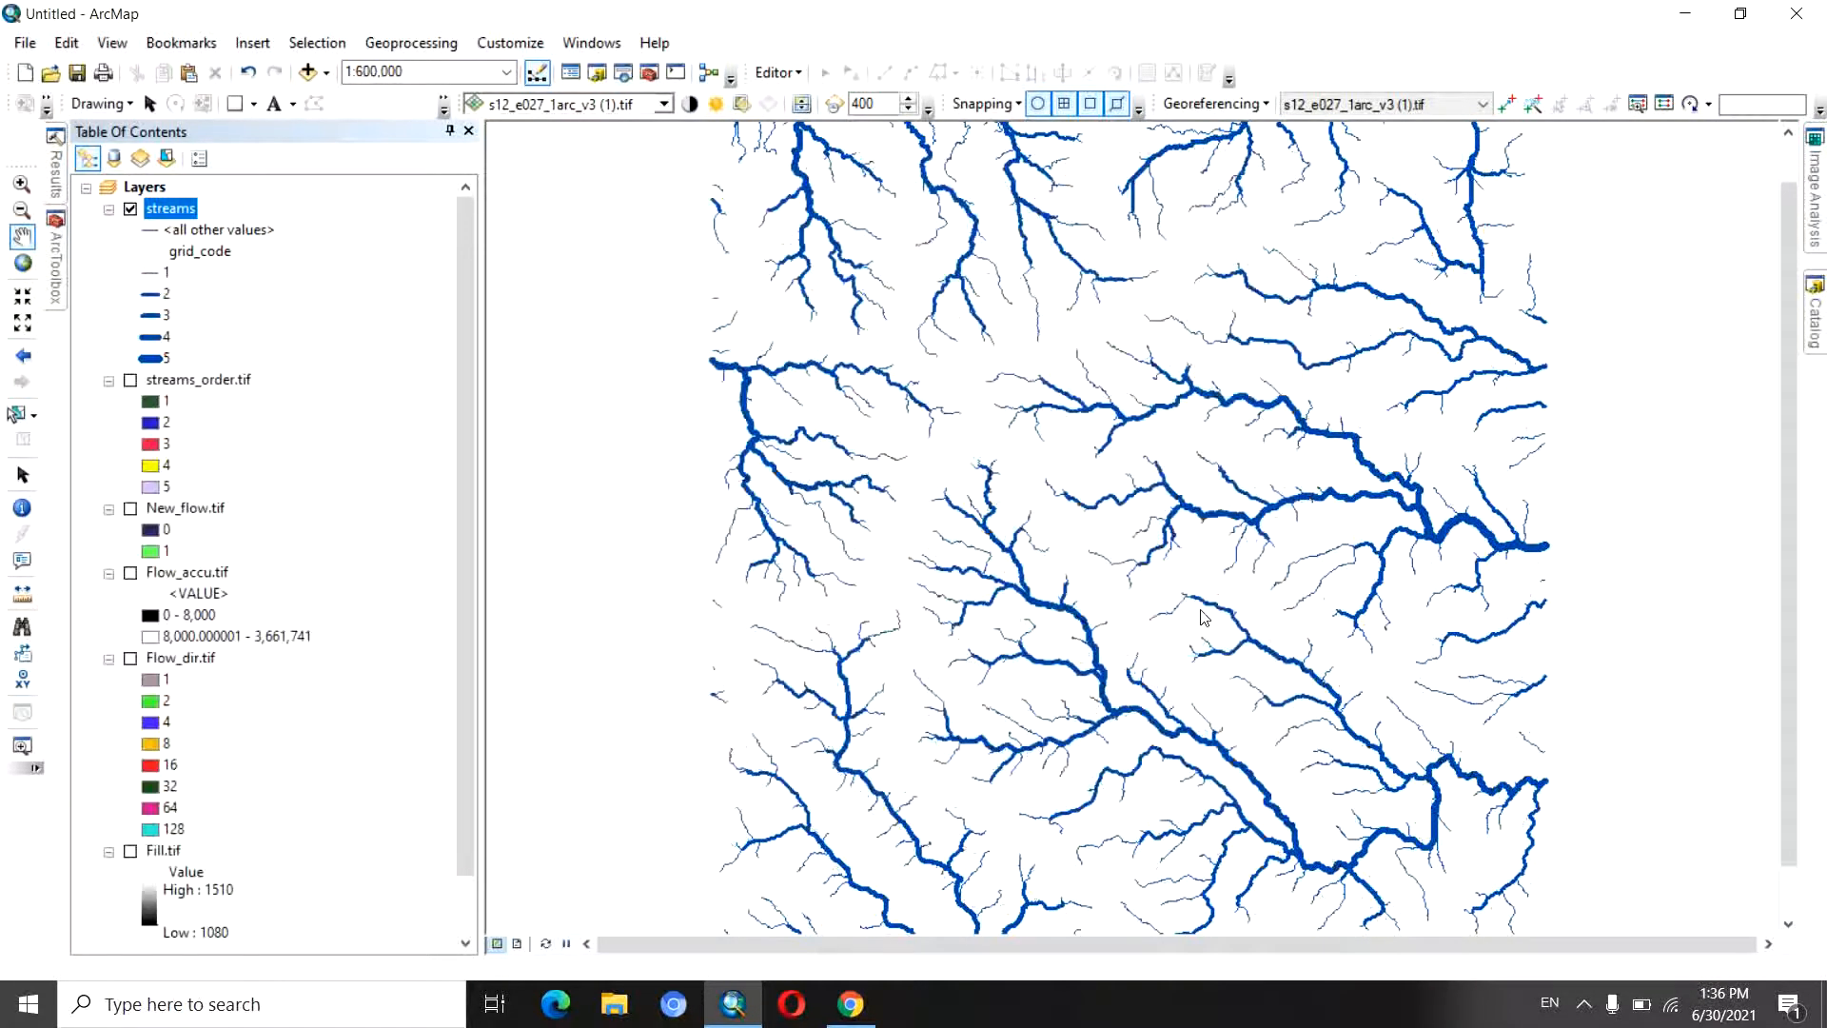
- Examine the order labels along the stream network to see how the order changes where tributaries join
{"action": "scroll", "coordinate": [1208, 607], "scroll_direction": "up", "scroll_amount": 3}
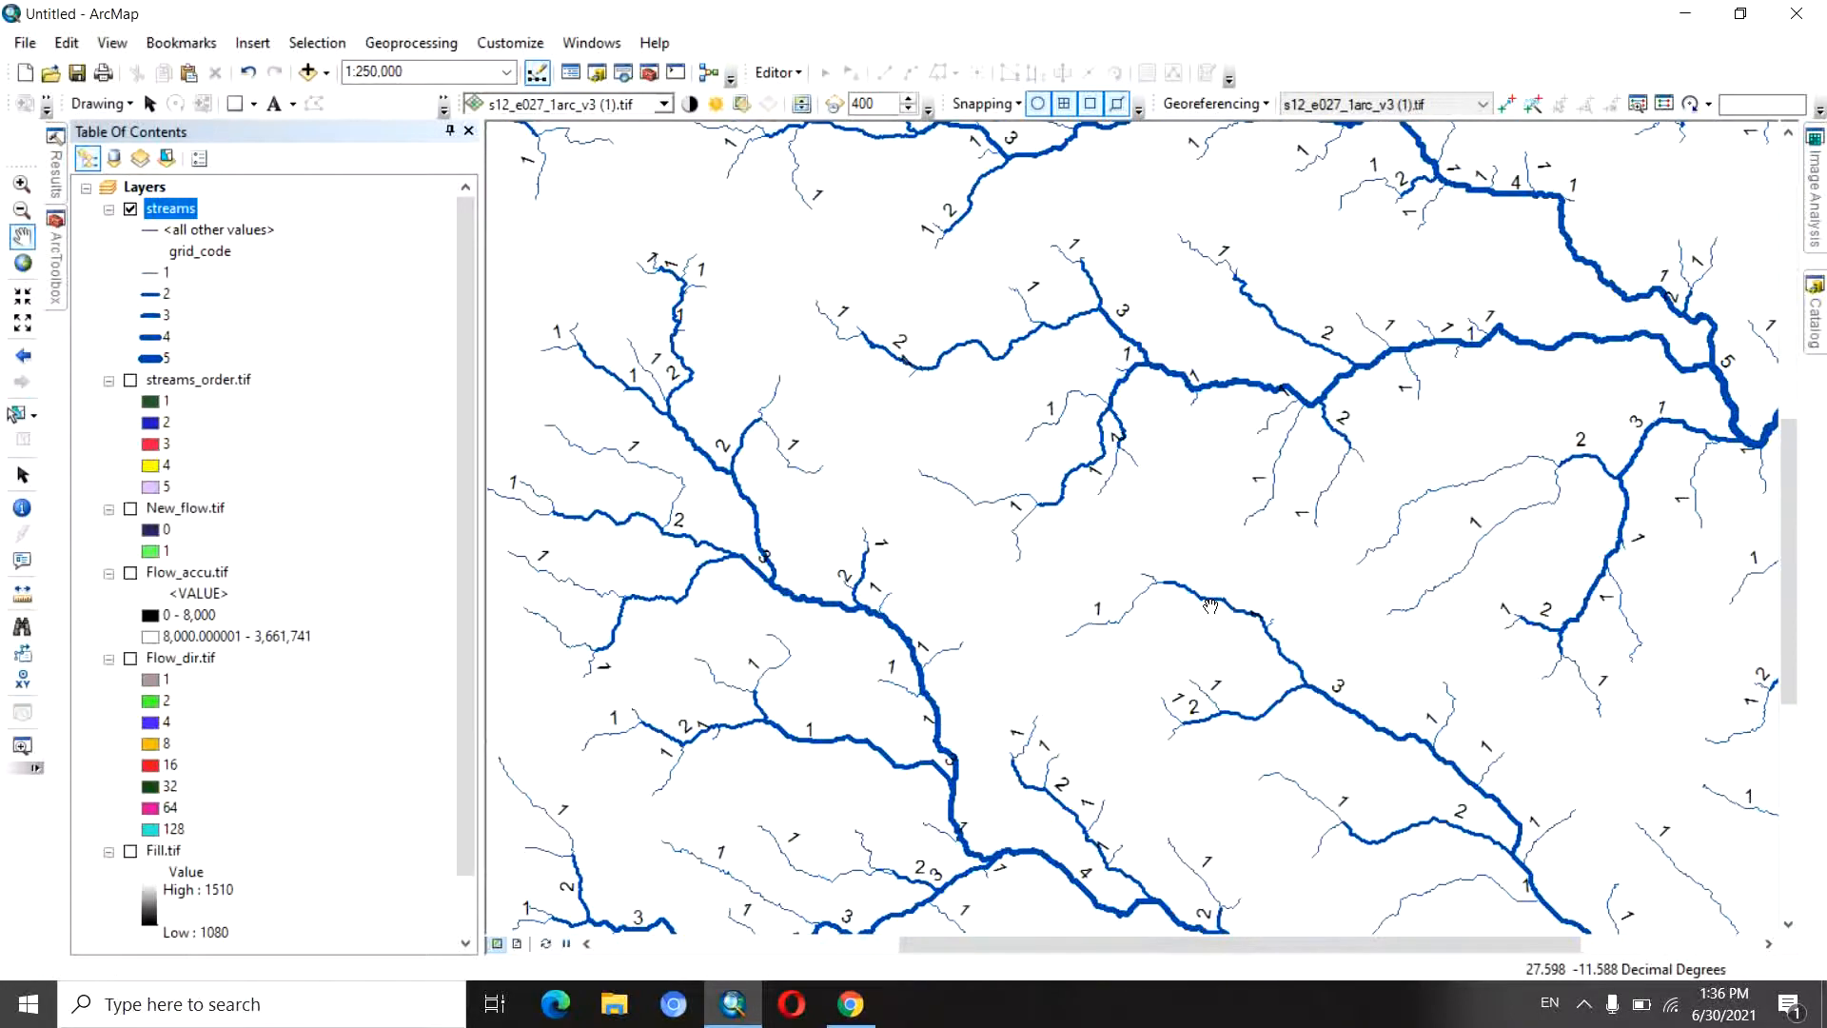
{"action": "scroll", "coordinate": [1085, 496], "scroll_direction": "up", "scroll_amount": 2}
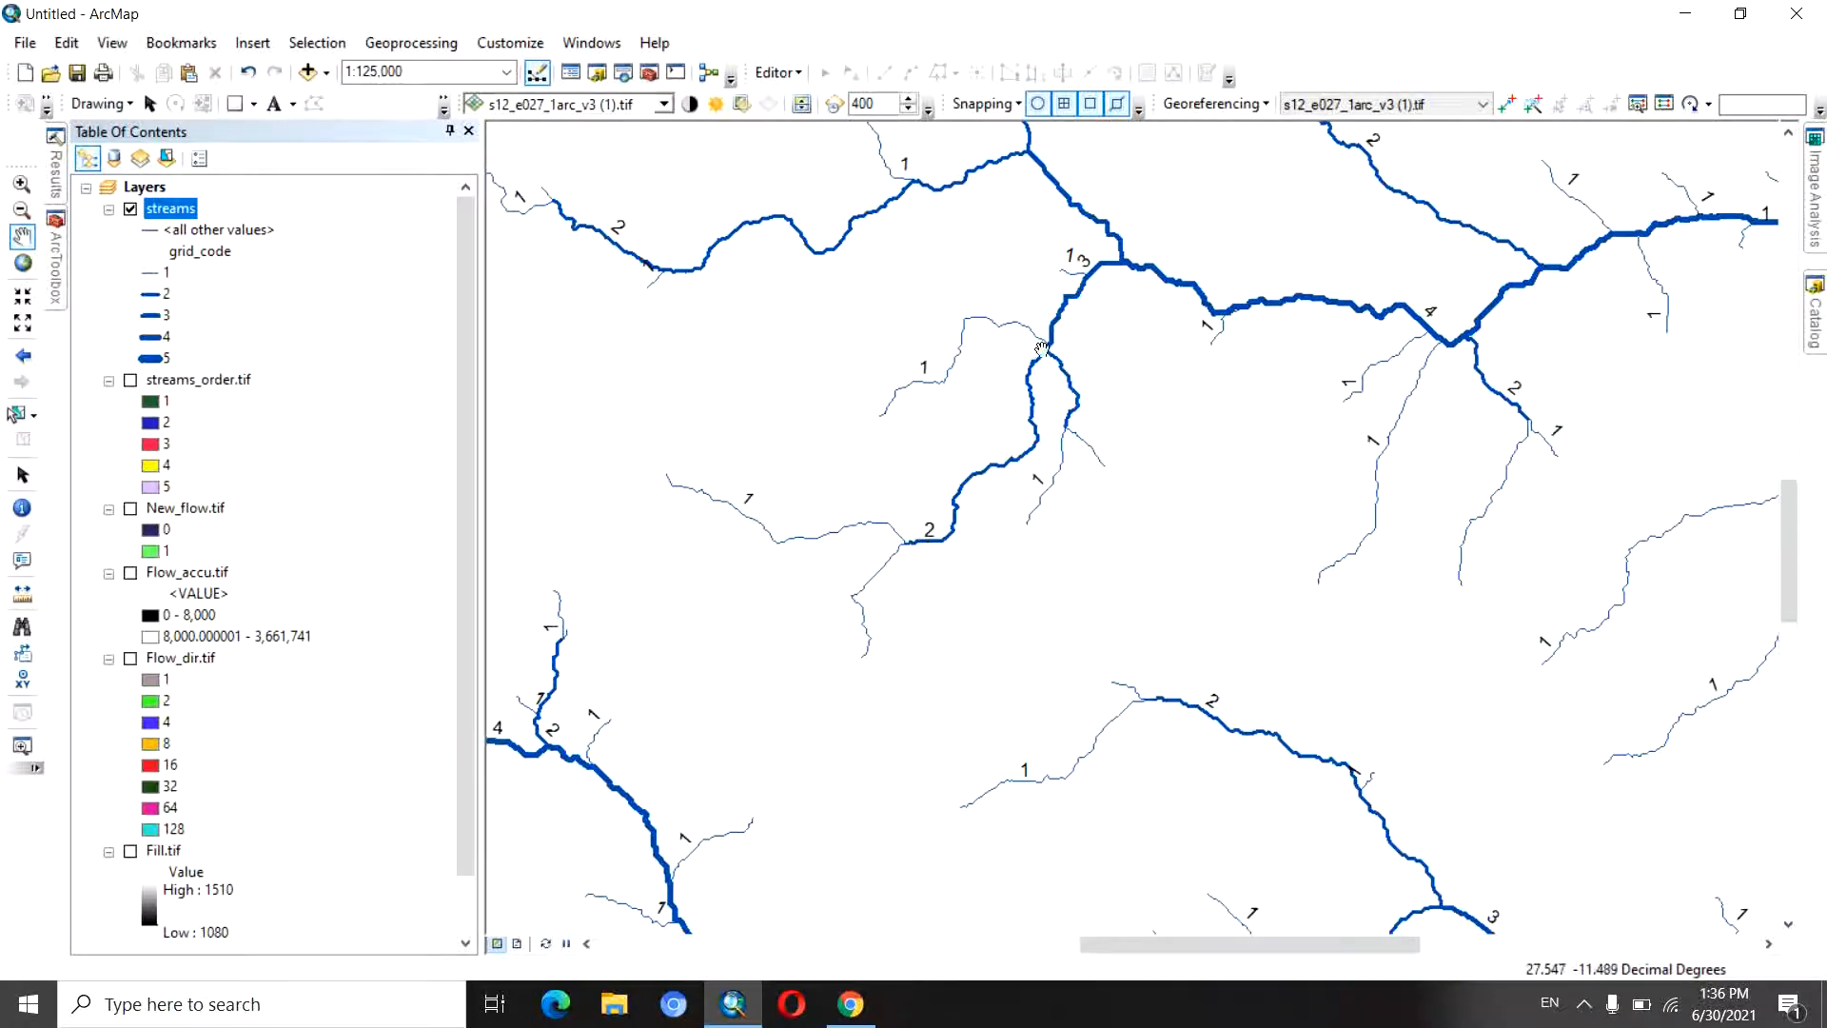
{"action": "left_click_drag", "start_coordinate": [1042, 349], "coordinate": [1031, 514]}
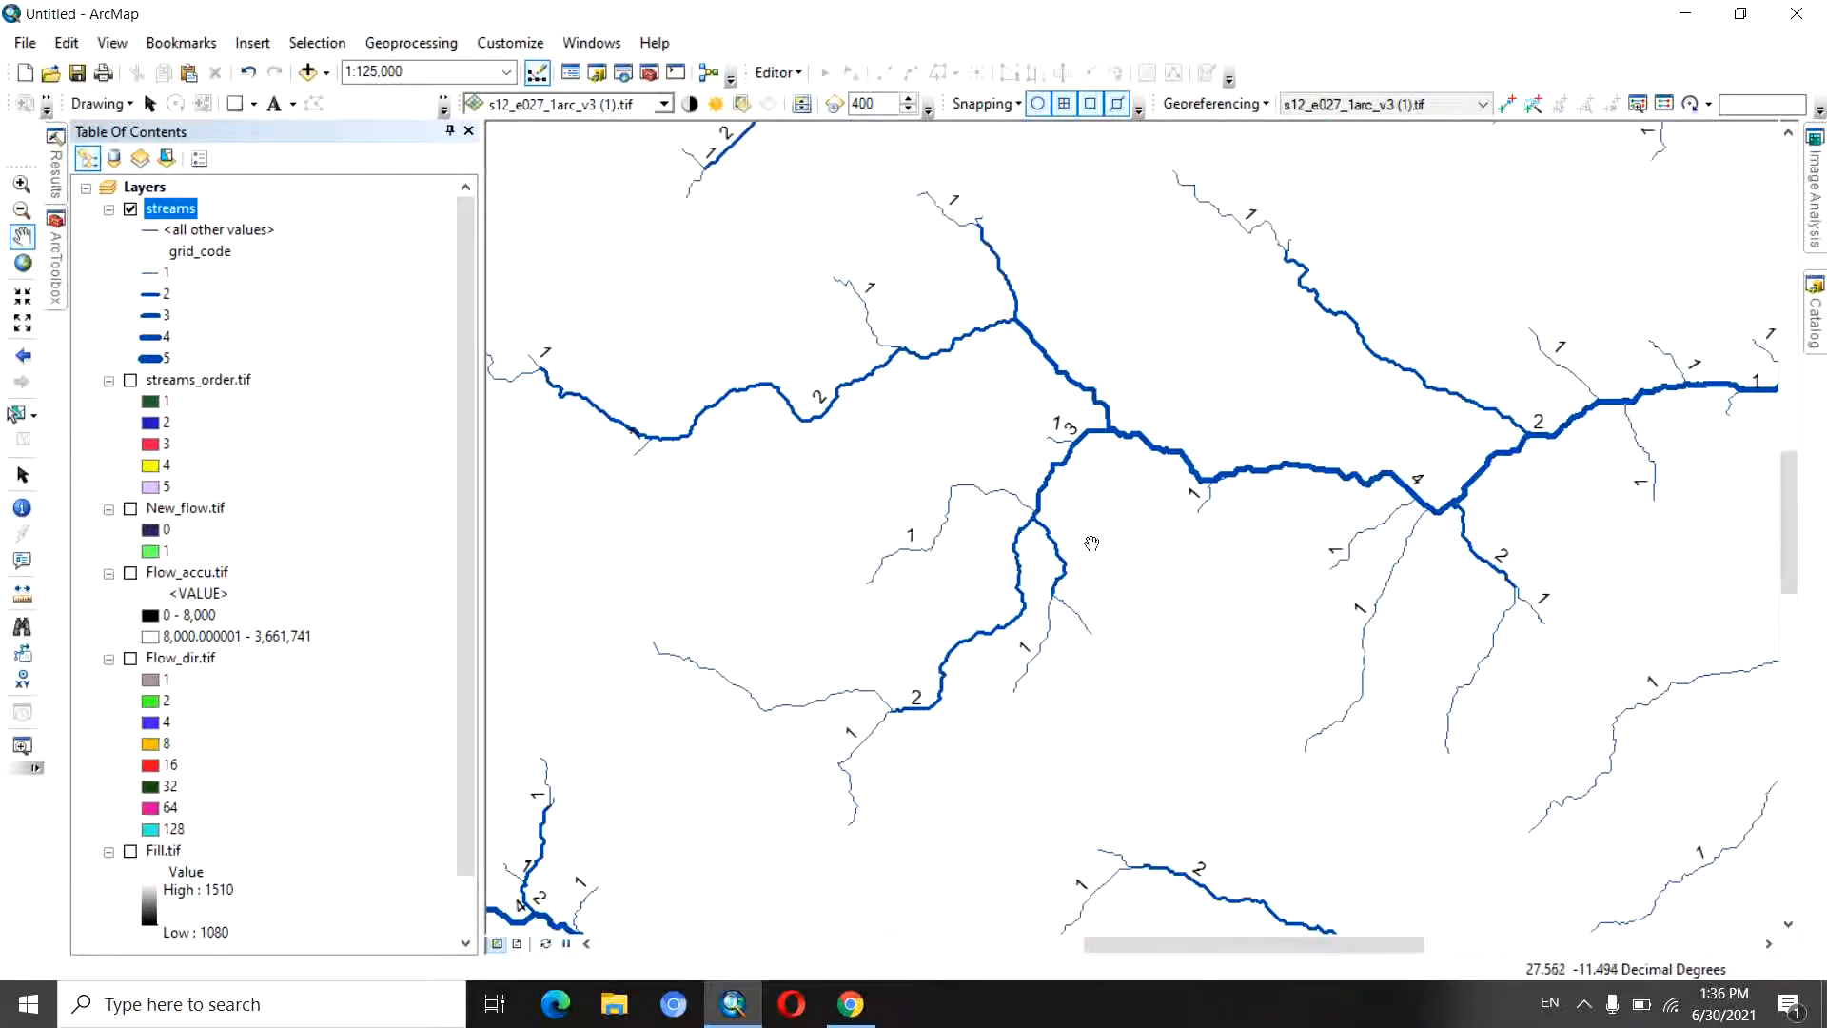
{"action": "left_click_drag", "start_coordinate": [1135, 491], "coordinate": [1163, 815]}
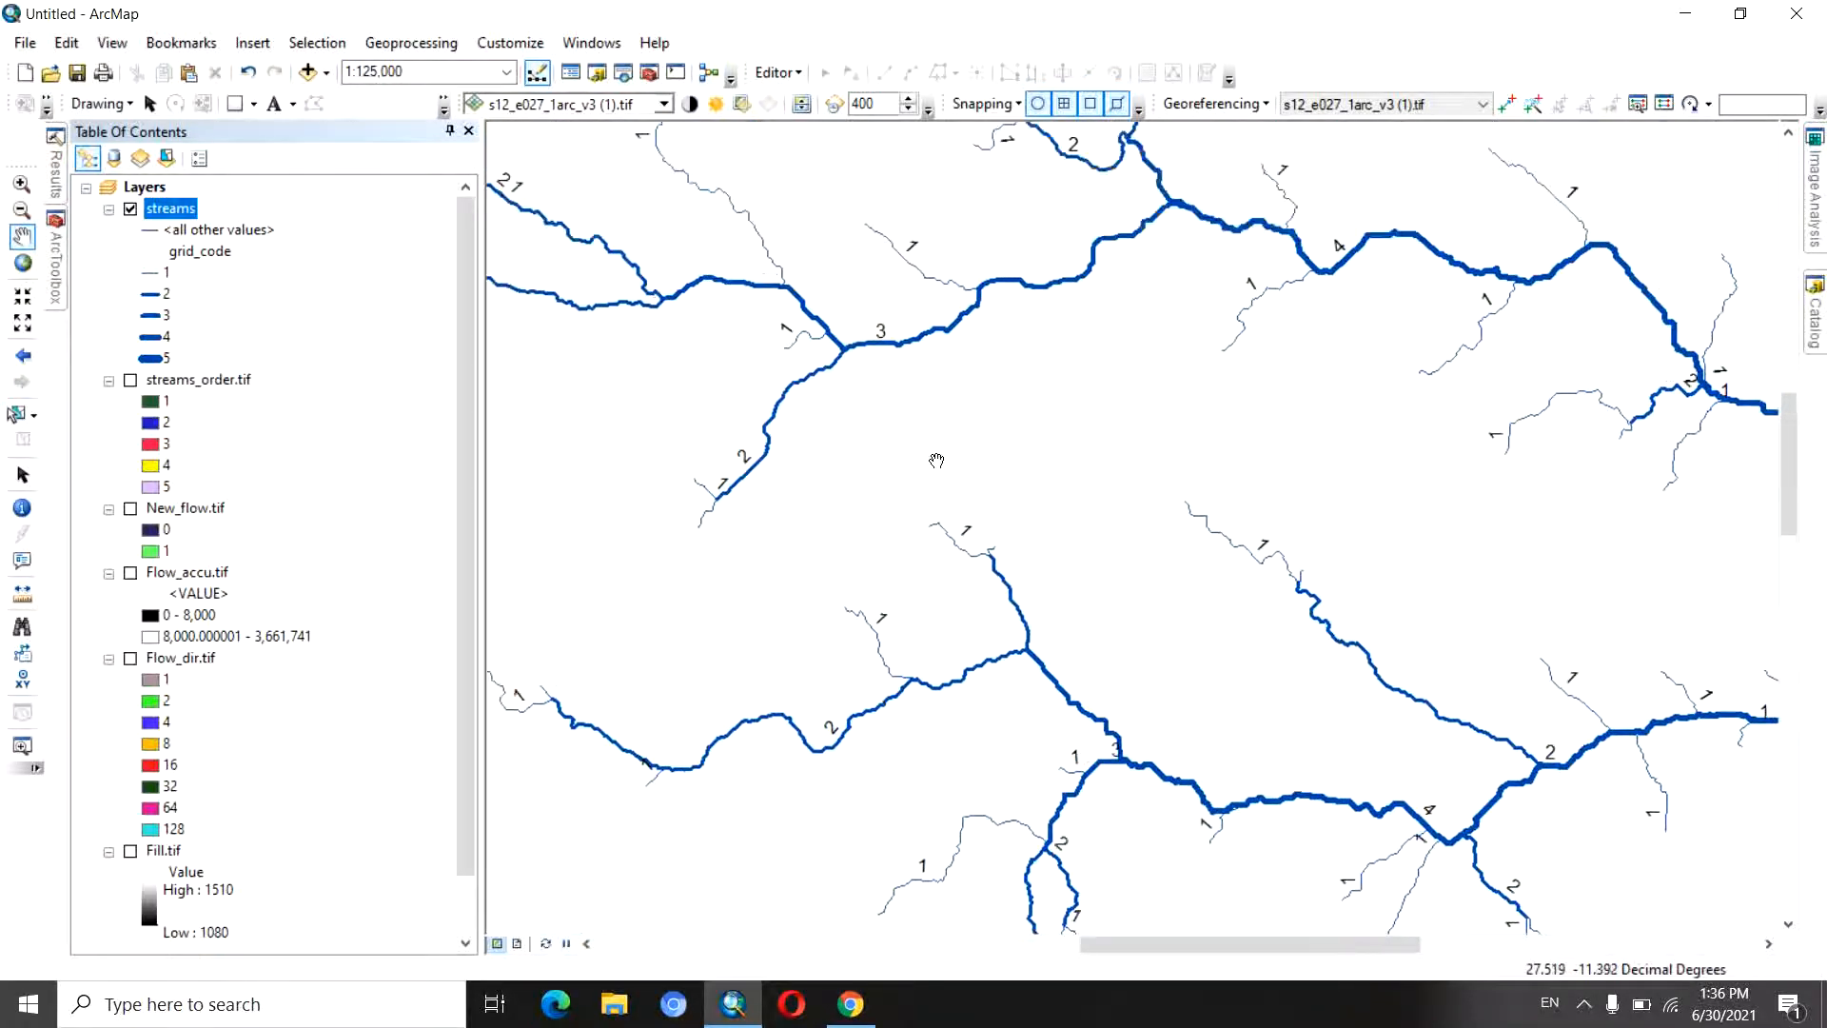
{"action": "left_click_drag", "start_coordinate": [907, 433], "coordinate": [791, 575]}
{"action": "left_click_drag", "start_coordinate": [918, 314], "coordinate": [919, 410]}
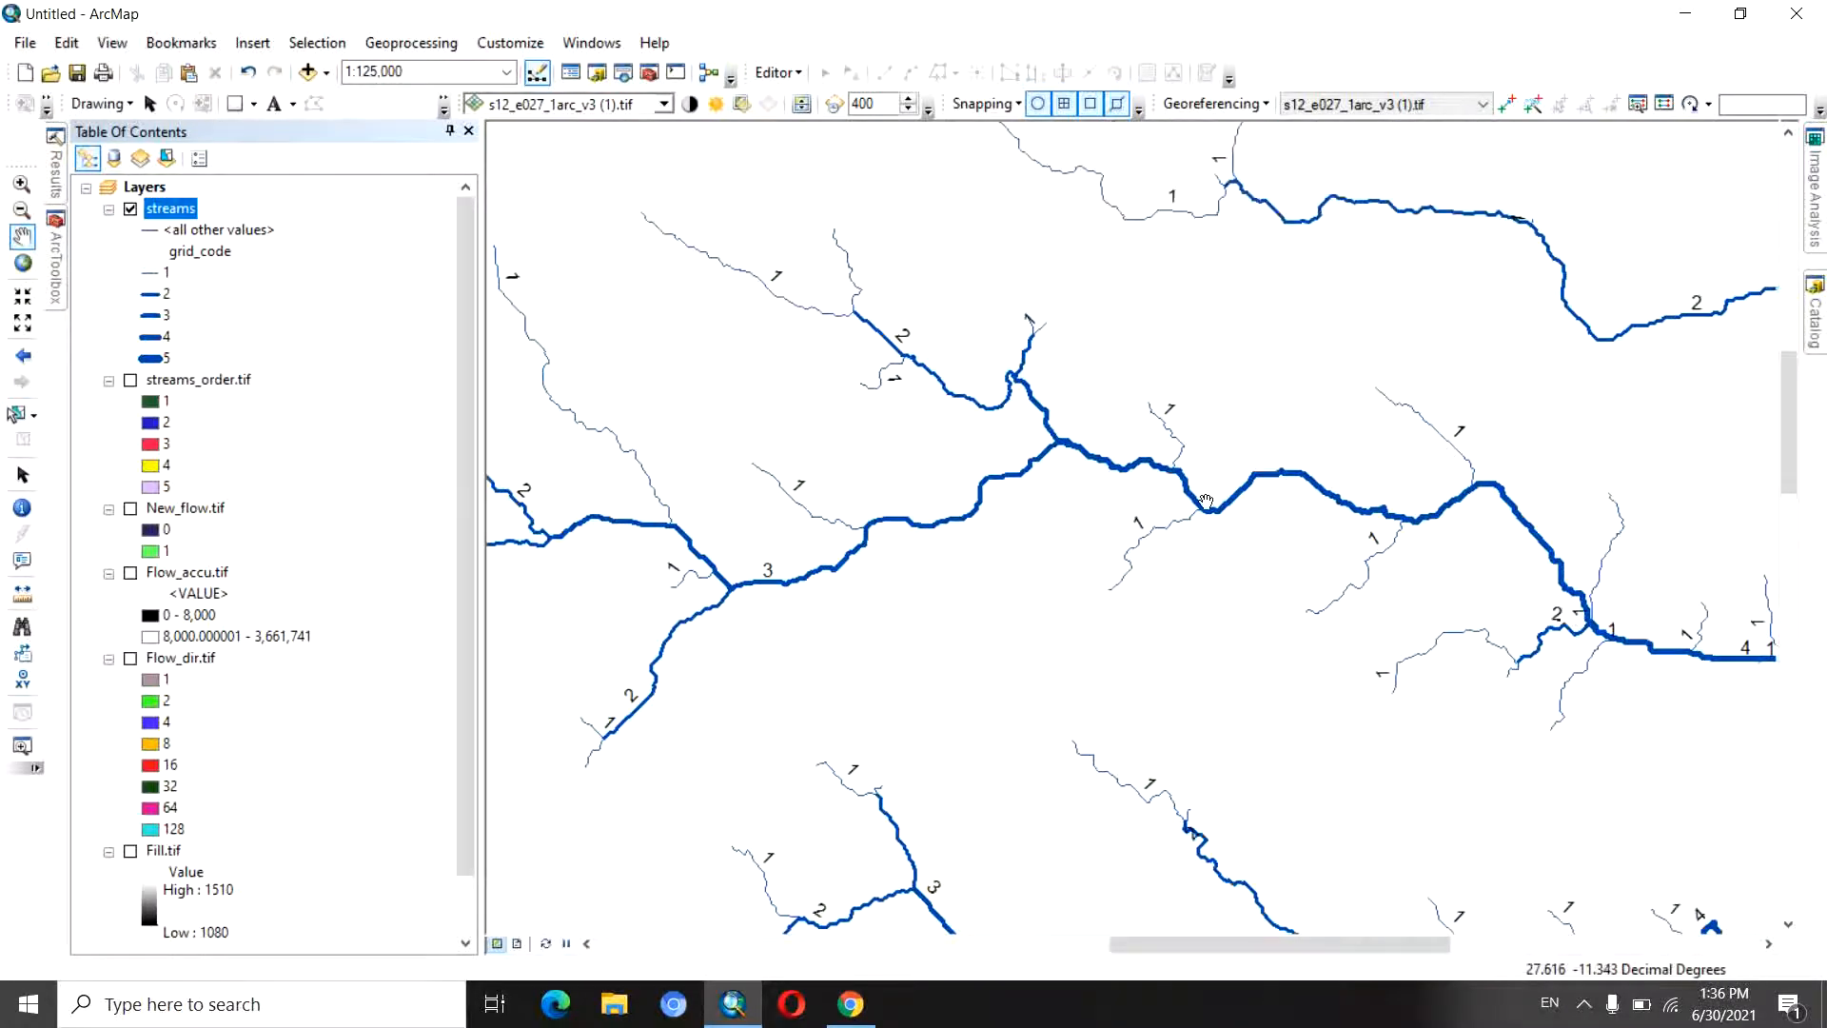
{"action": "left_click_drag", "start_coordinate": [1045, 421], "coordinate": [1084, 463]}
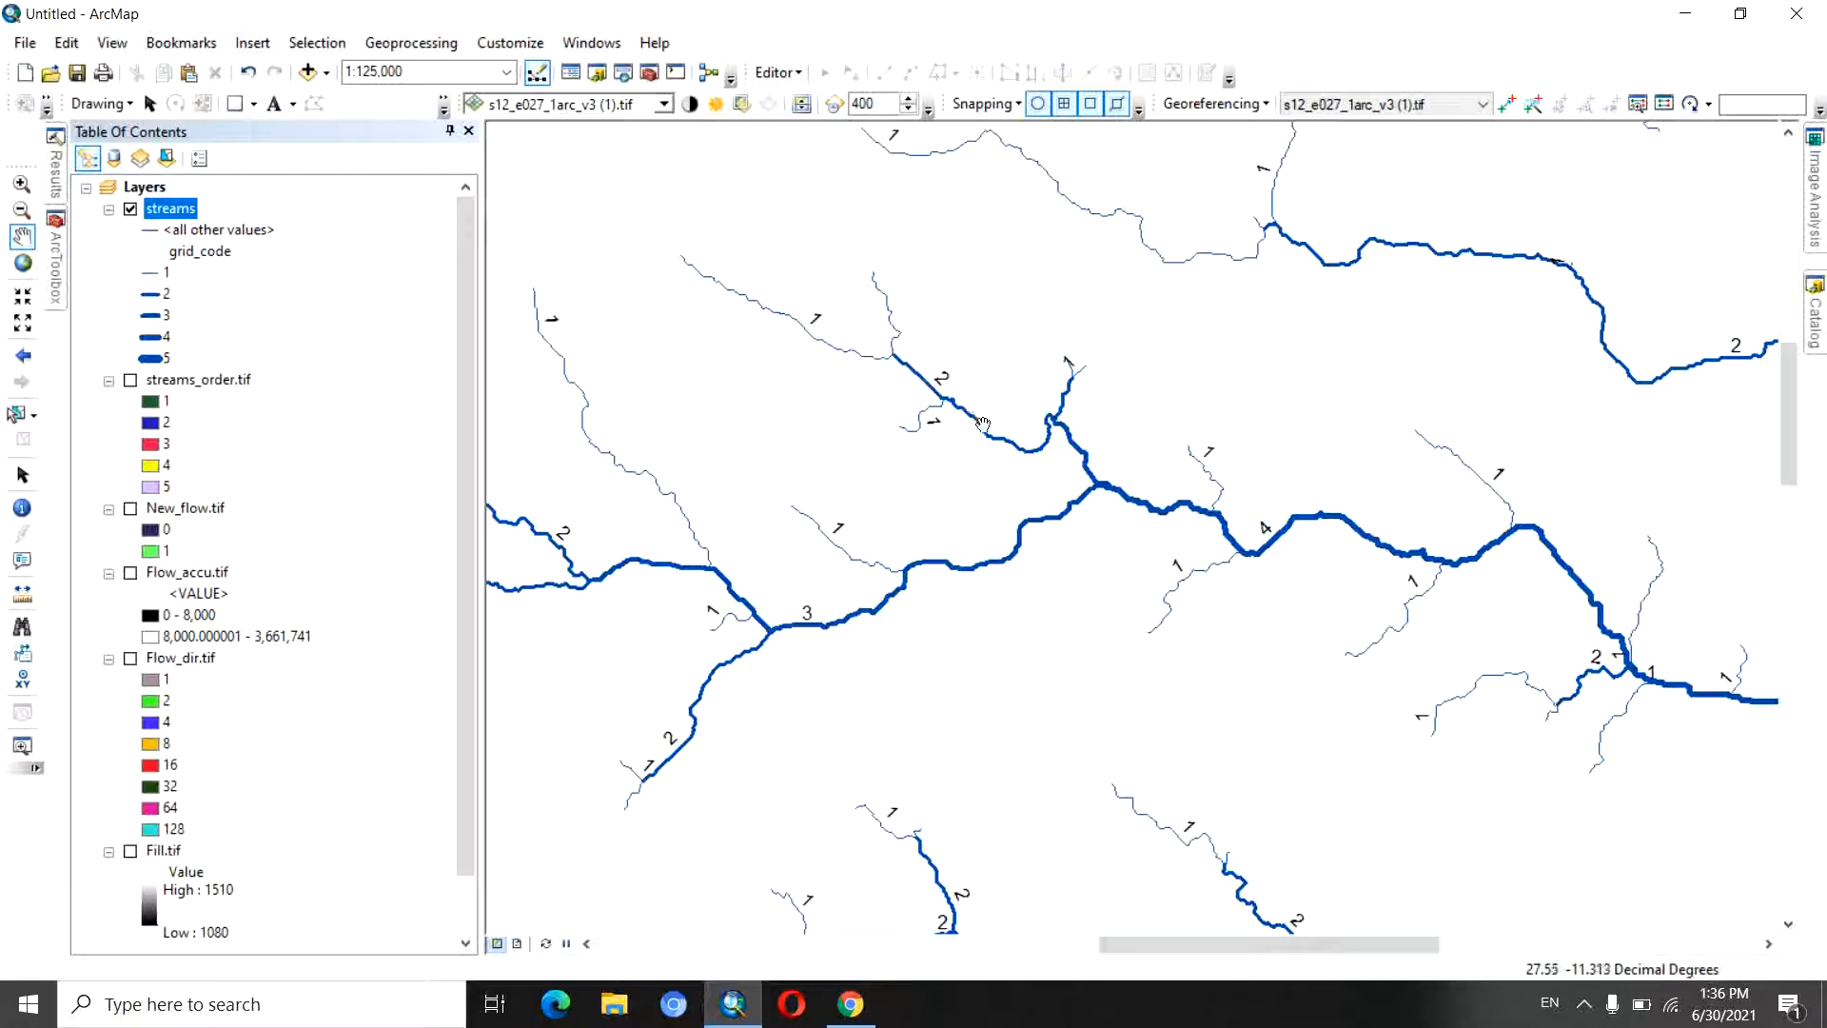
{"action": "left_click_drag", "start_coordinate": [868, 360], "coordinate": [1002, 444]}
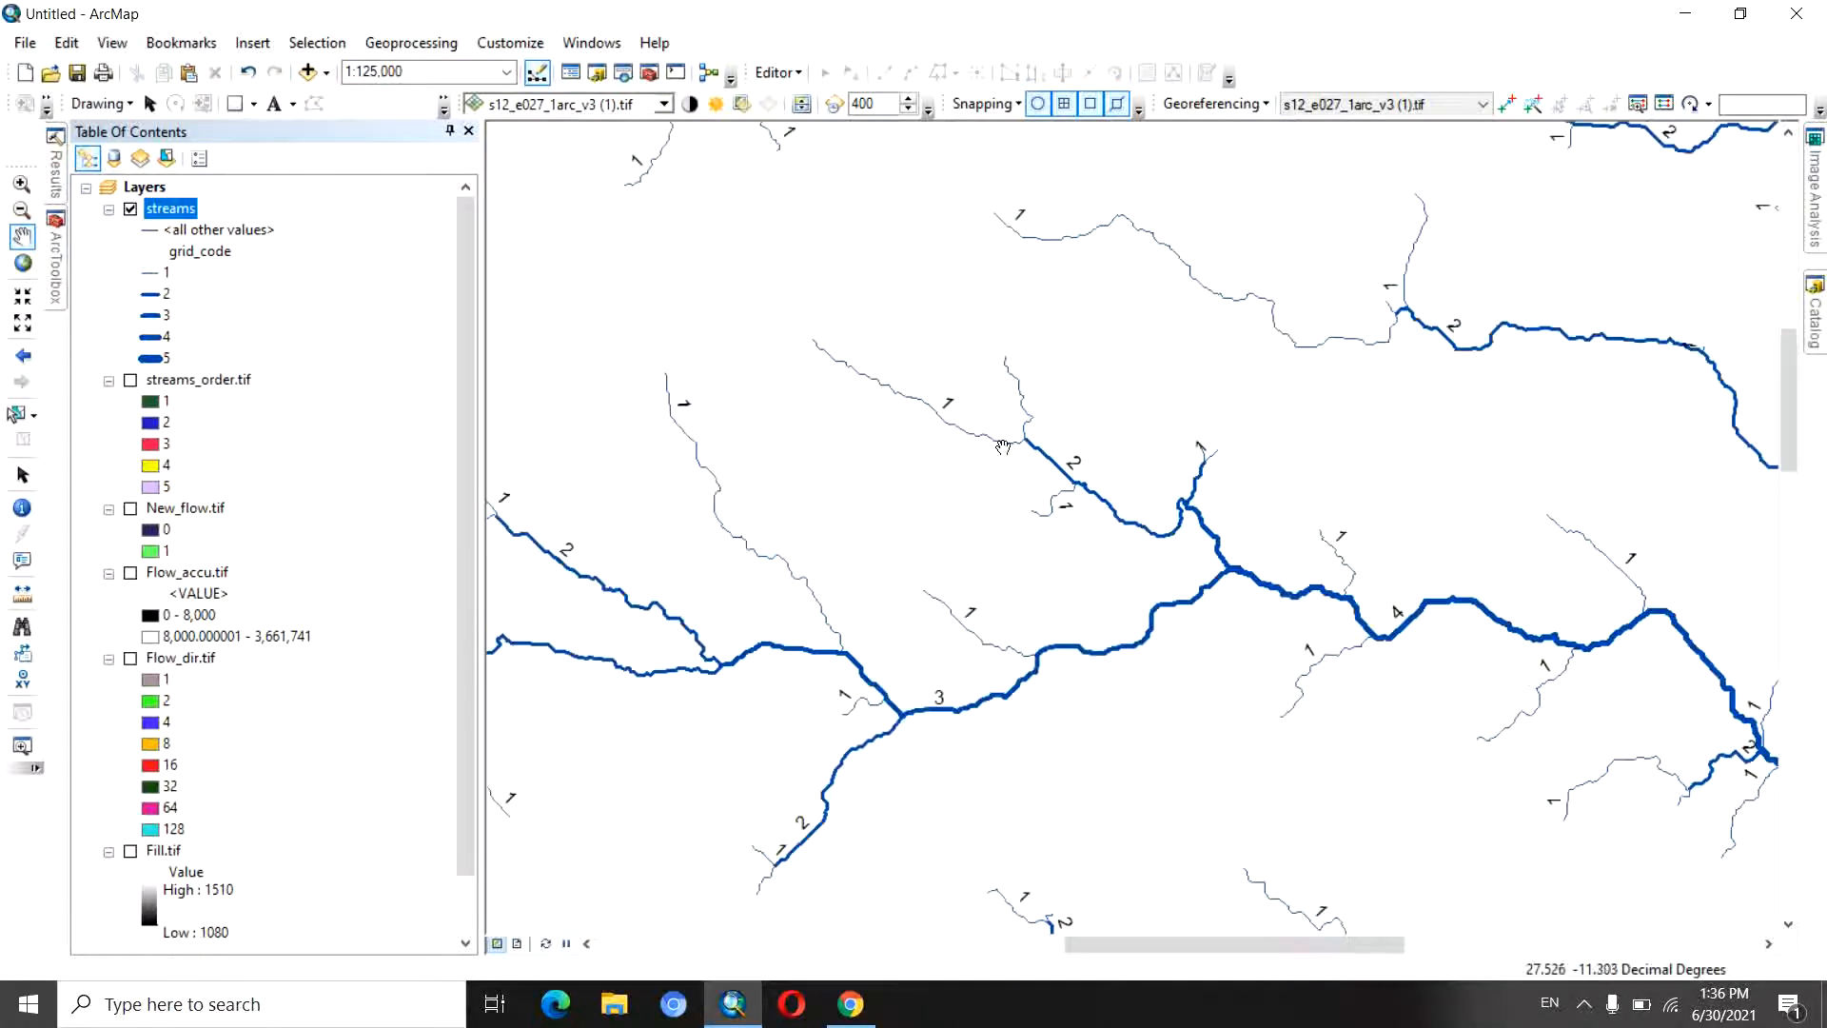
{"action": "left_click_drag", "start_coordinate": [1222, 603], "coordinate": [980, 408]}
{"action": "scroll", "coordinate": [1370, 556], "scroll_direction": "up", "scroll_amount": 3}
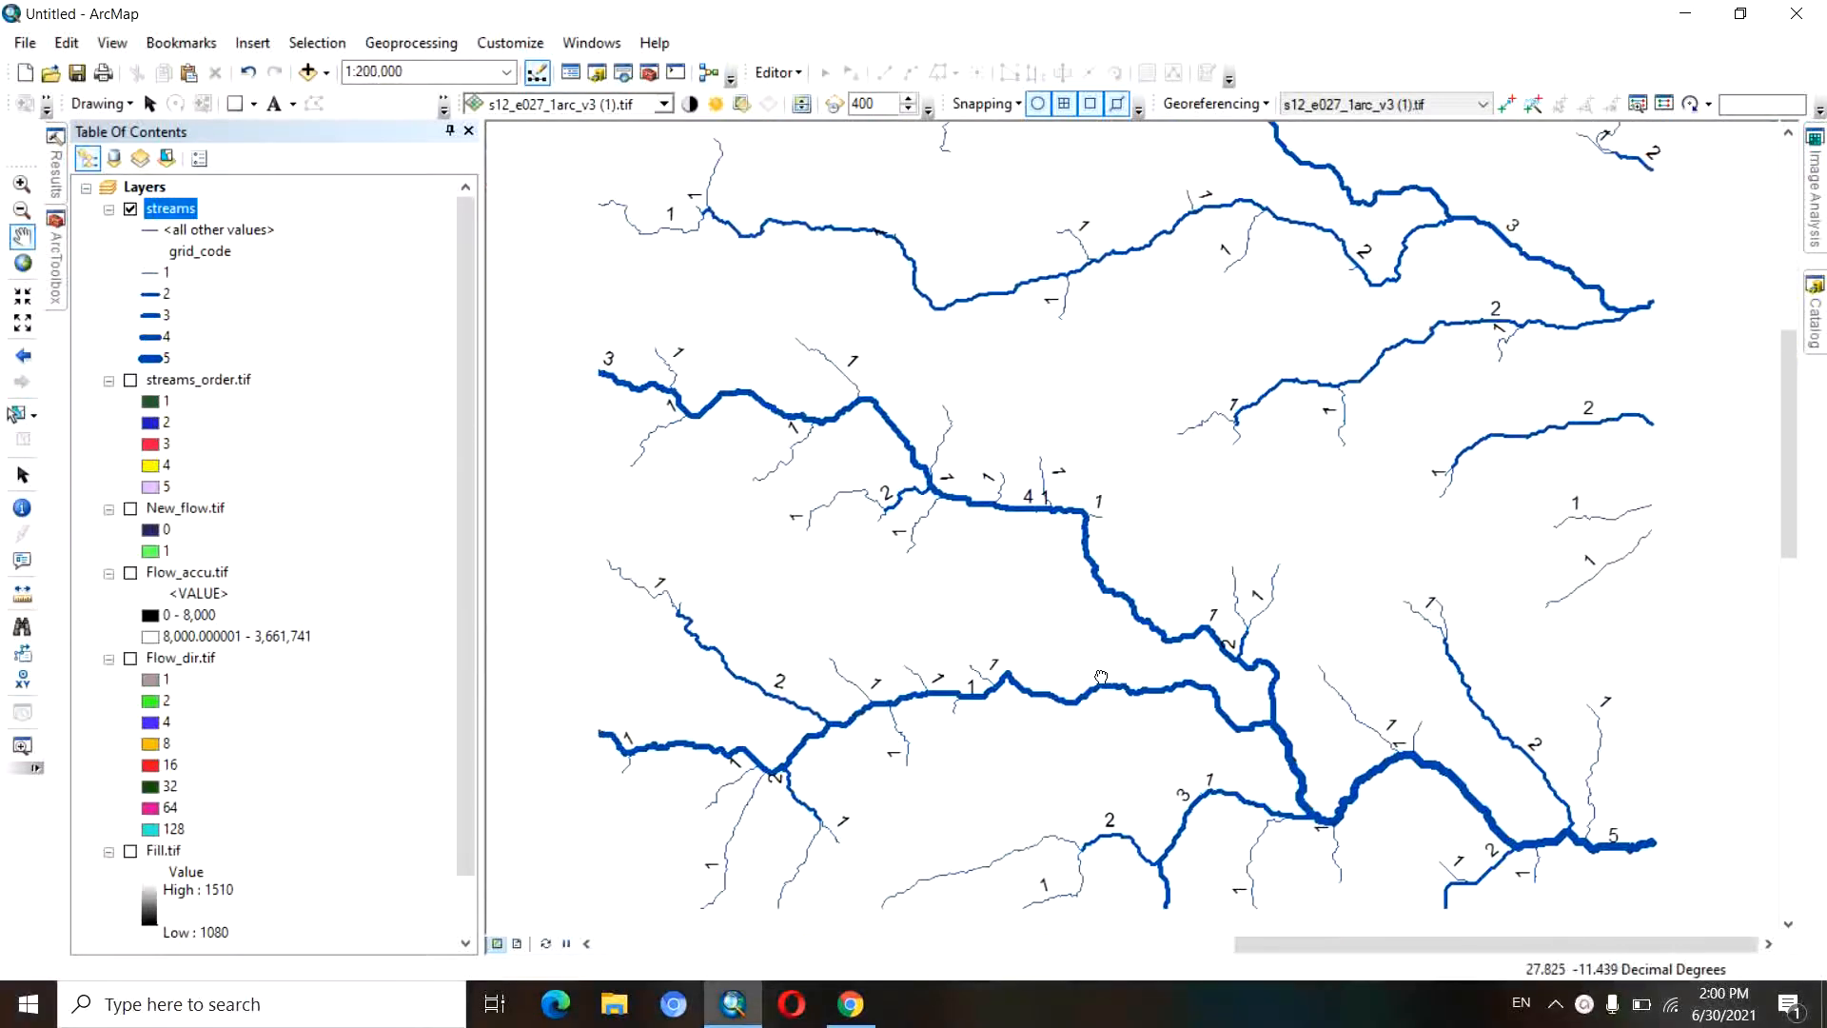
{"action": "left_click_drag", "start_coordinate": [711, 625], "coordinate": [791, 610]}
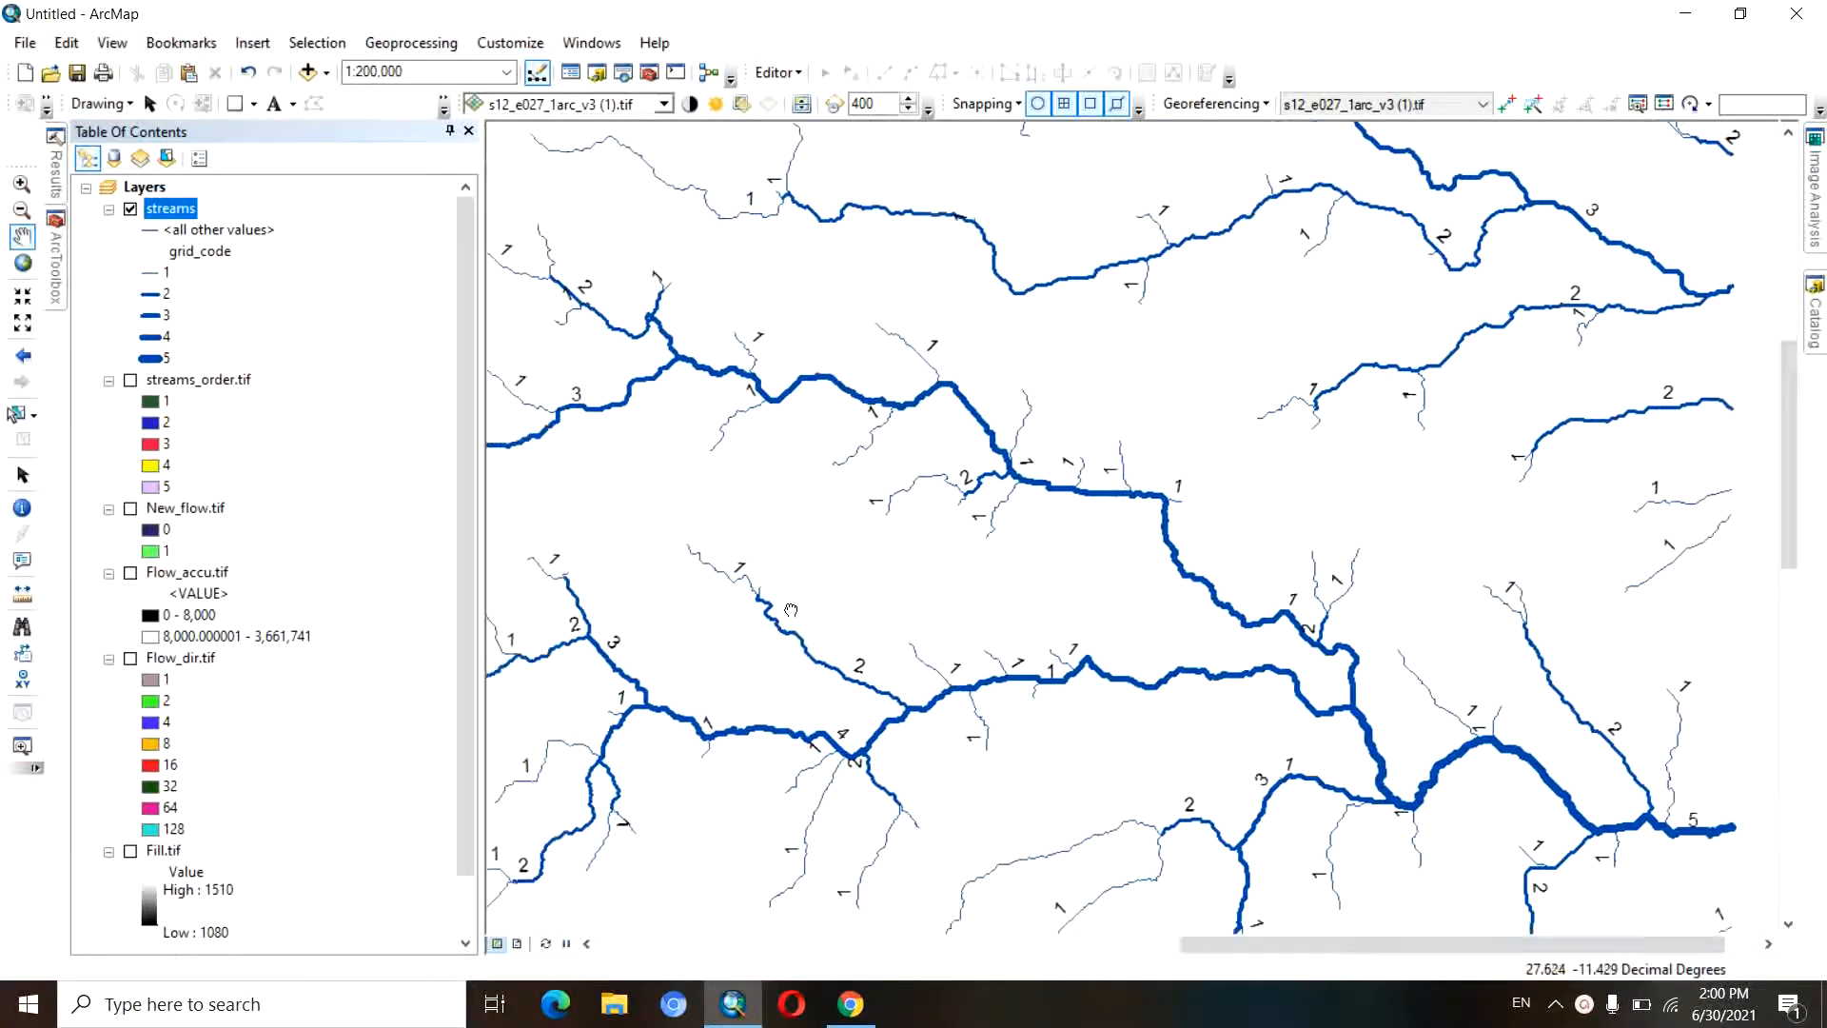
- Start the Stream Order tool with New_flow.tif as the stream raster and Flow_dir.tif as the flow direction raster
{"action": "mouse_move", "coordinate": [57, 258]}
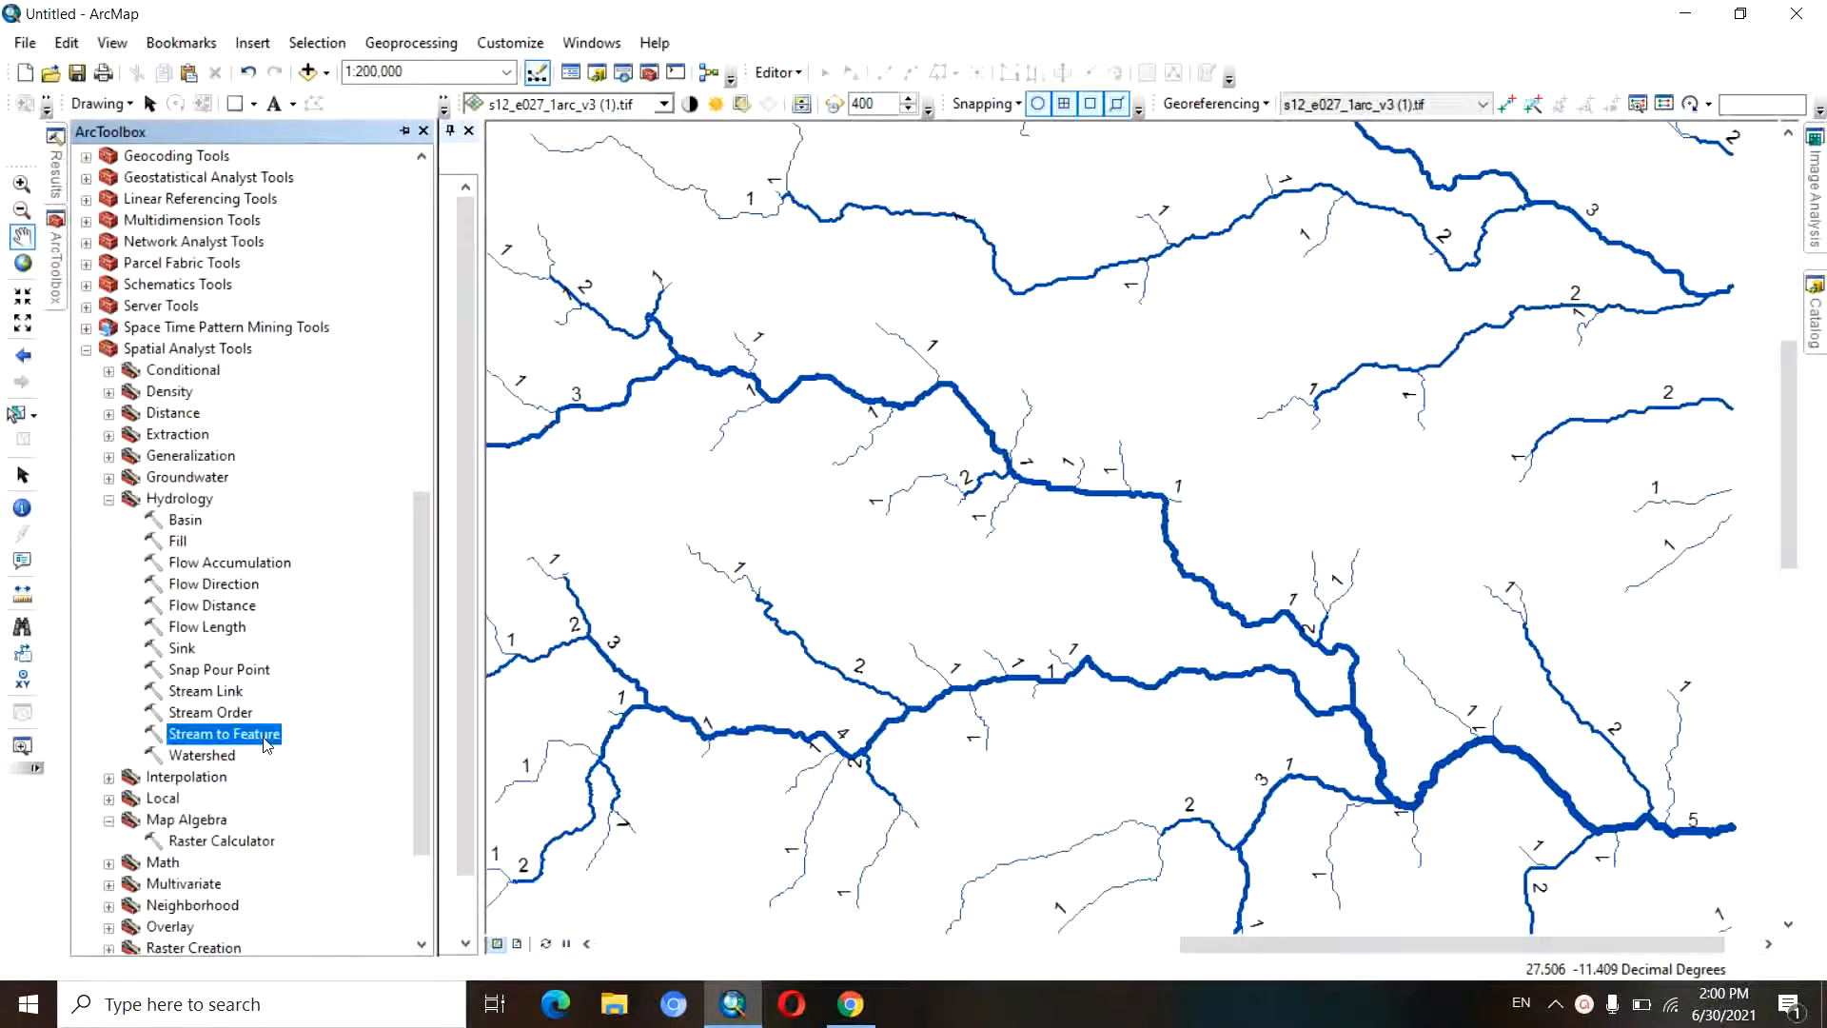
{"action": "double_click", "coordinate": [244, 714]}
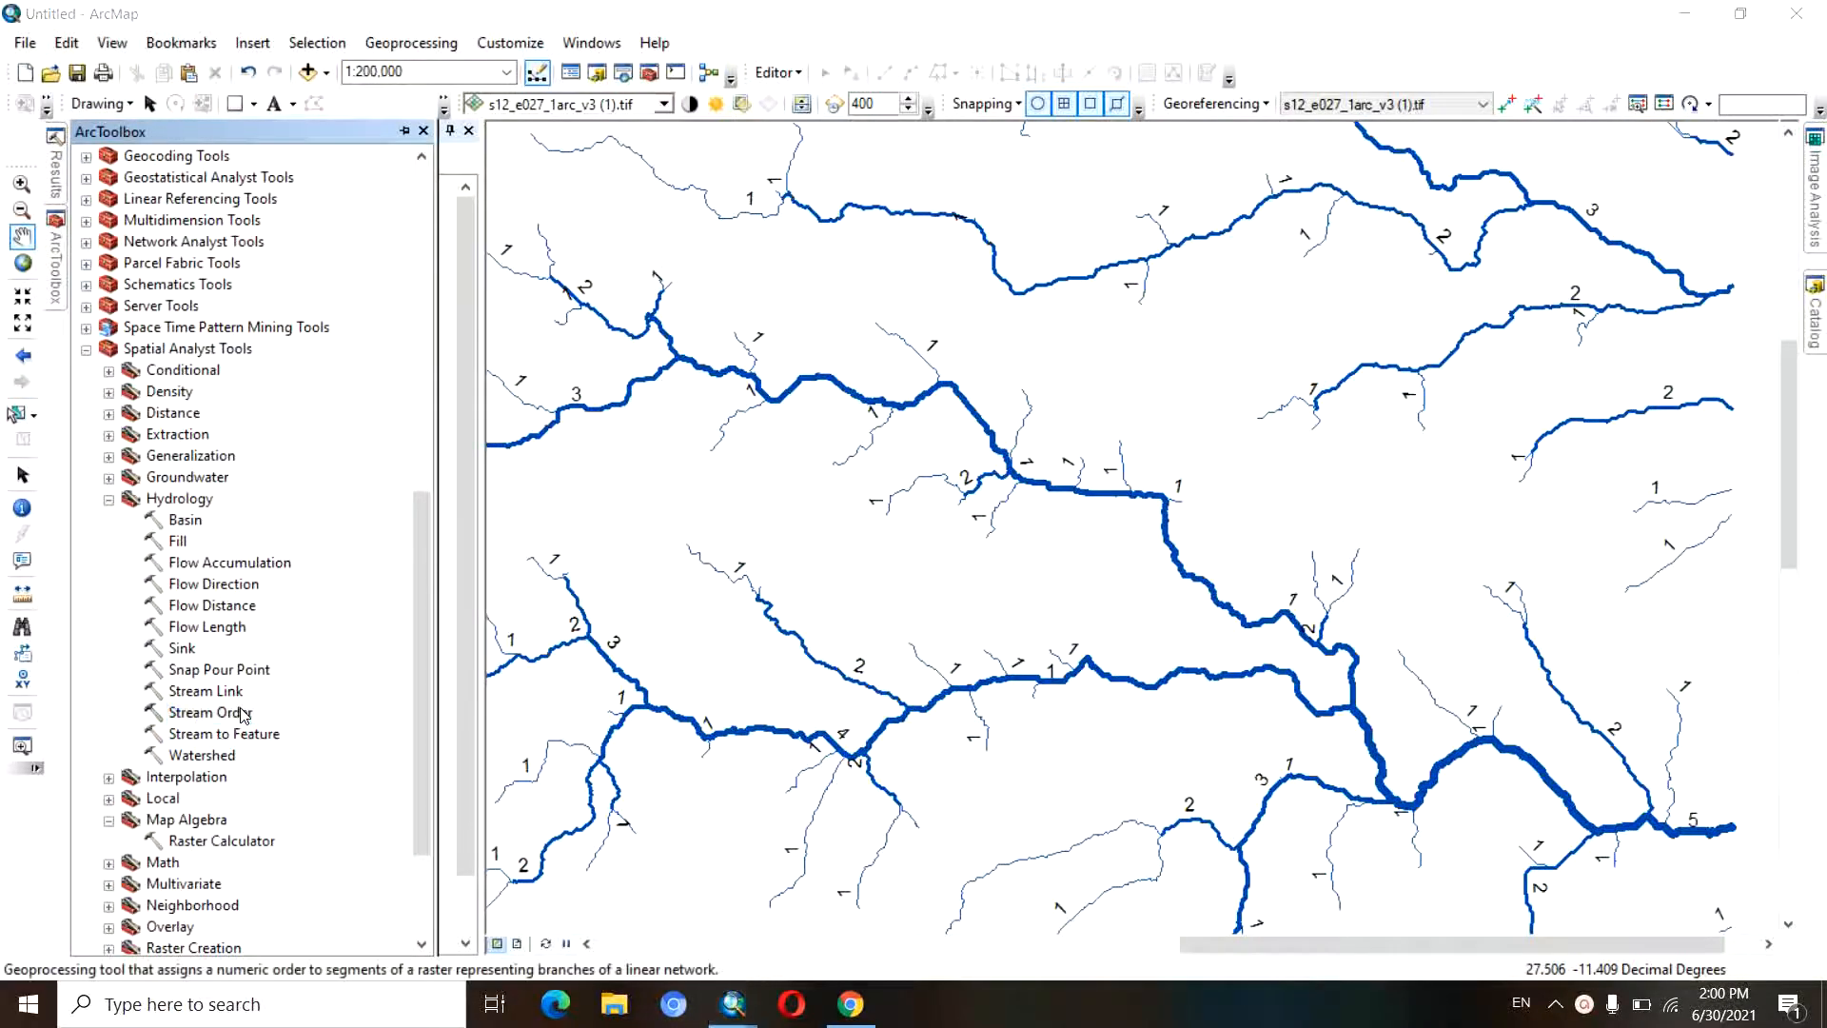
{"action": "left_click_drag", "start_coordinate": [1005, 210], "coordinate": [985, 219]}
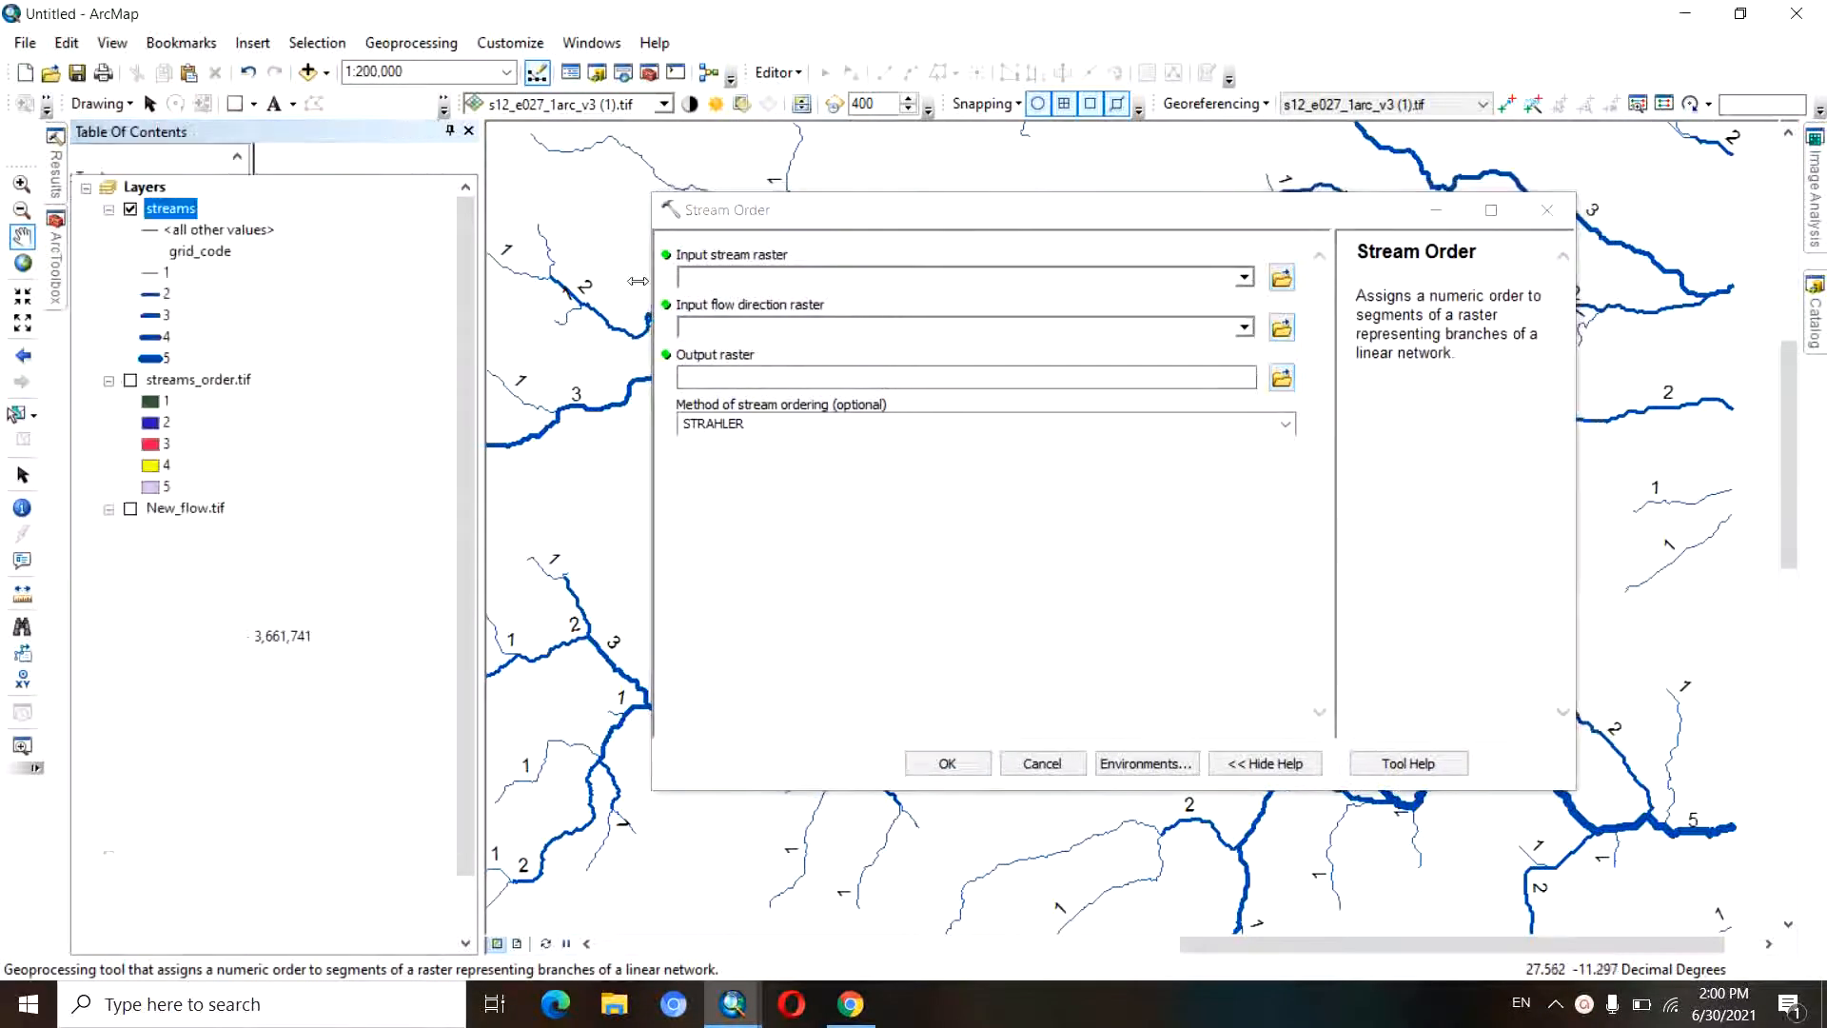
{"action": "left_click", "coordinate": [1247, 275]}
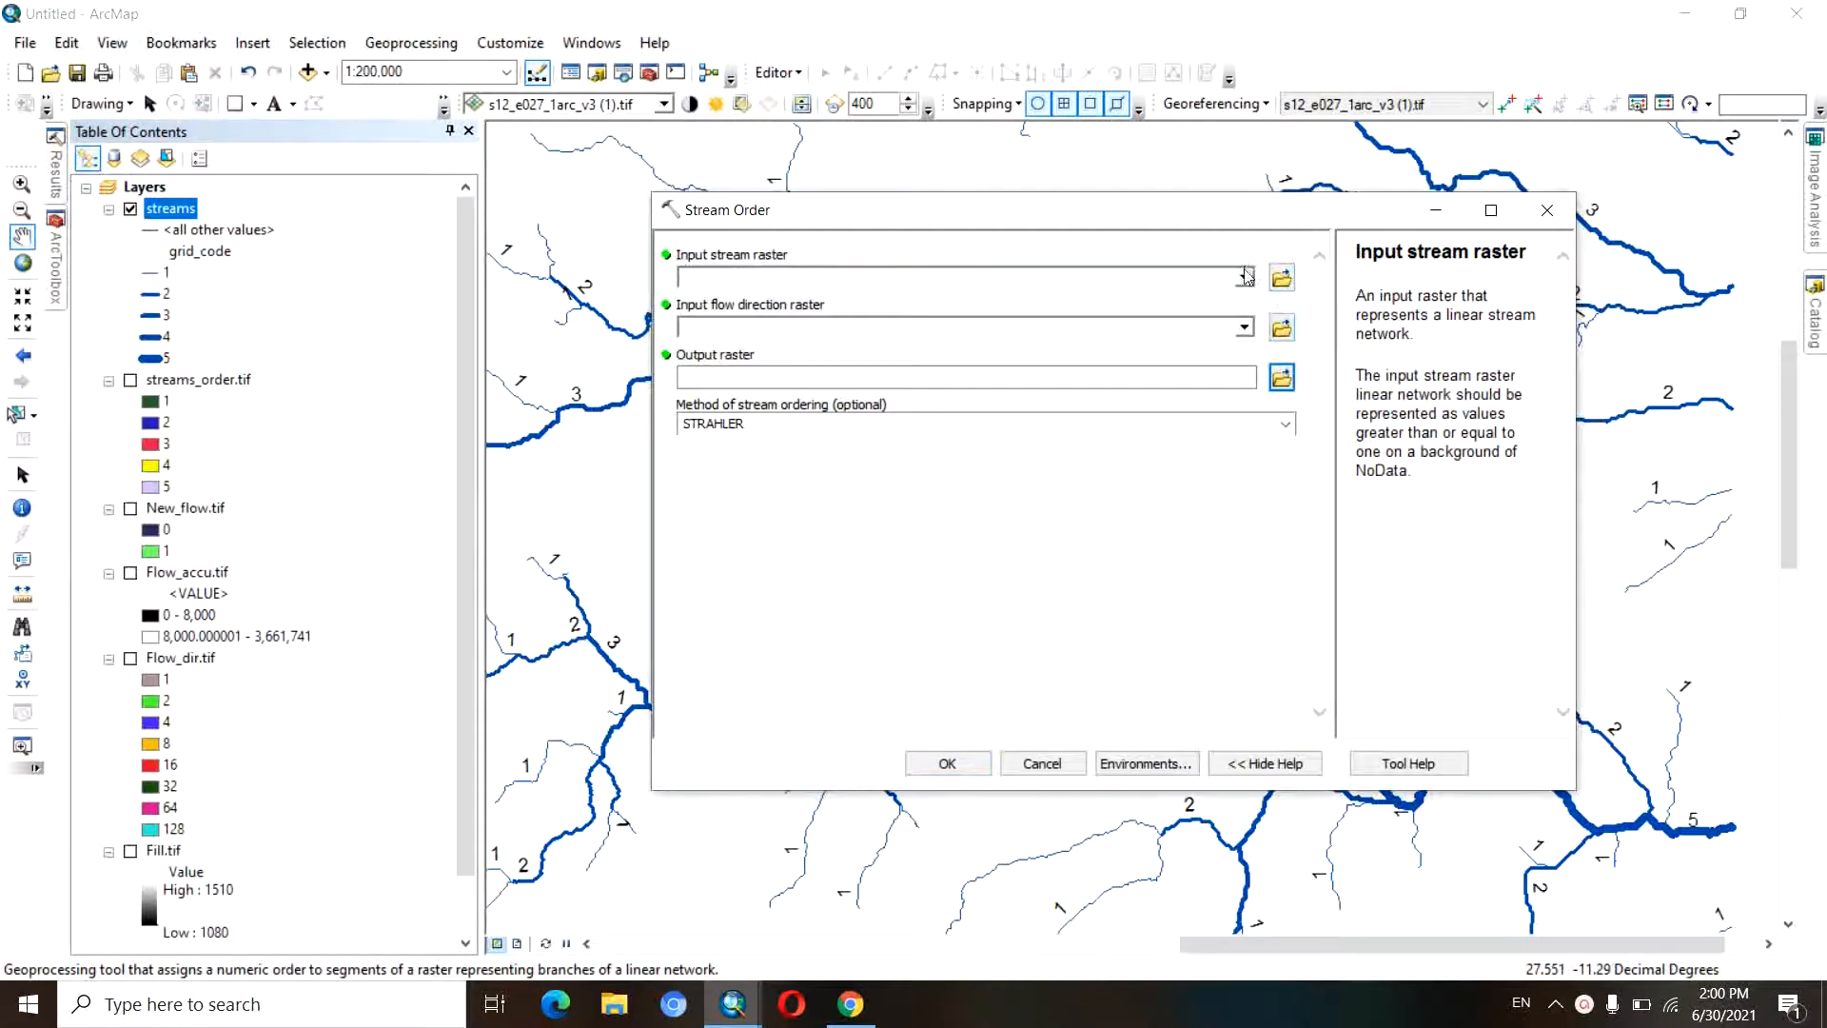
{"action": "left_click", "coordinate": [1245, 277]}
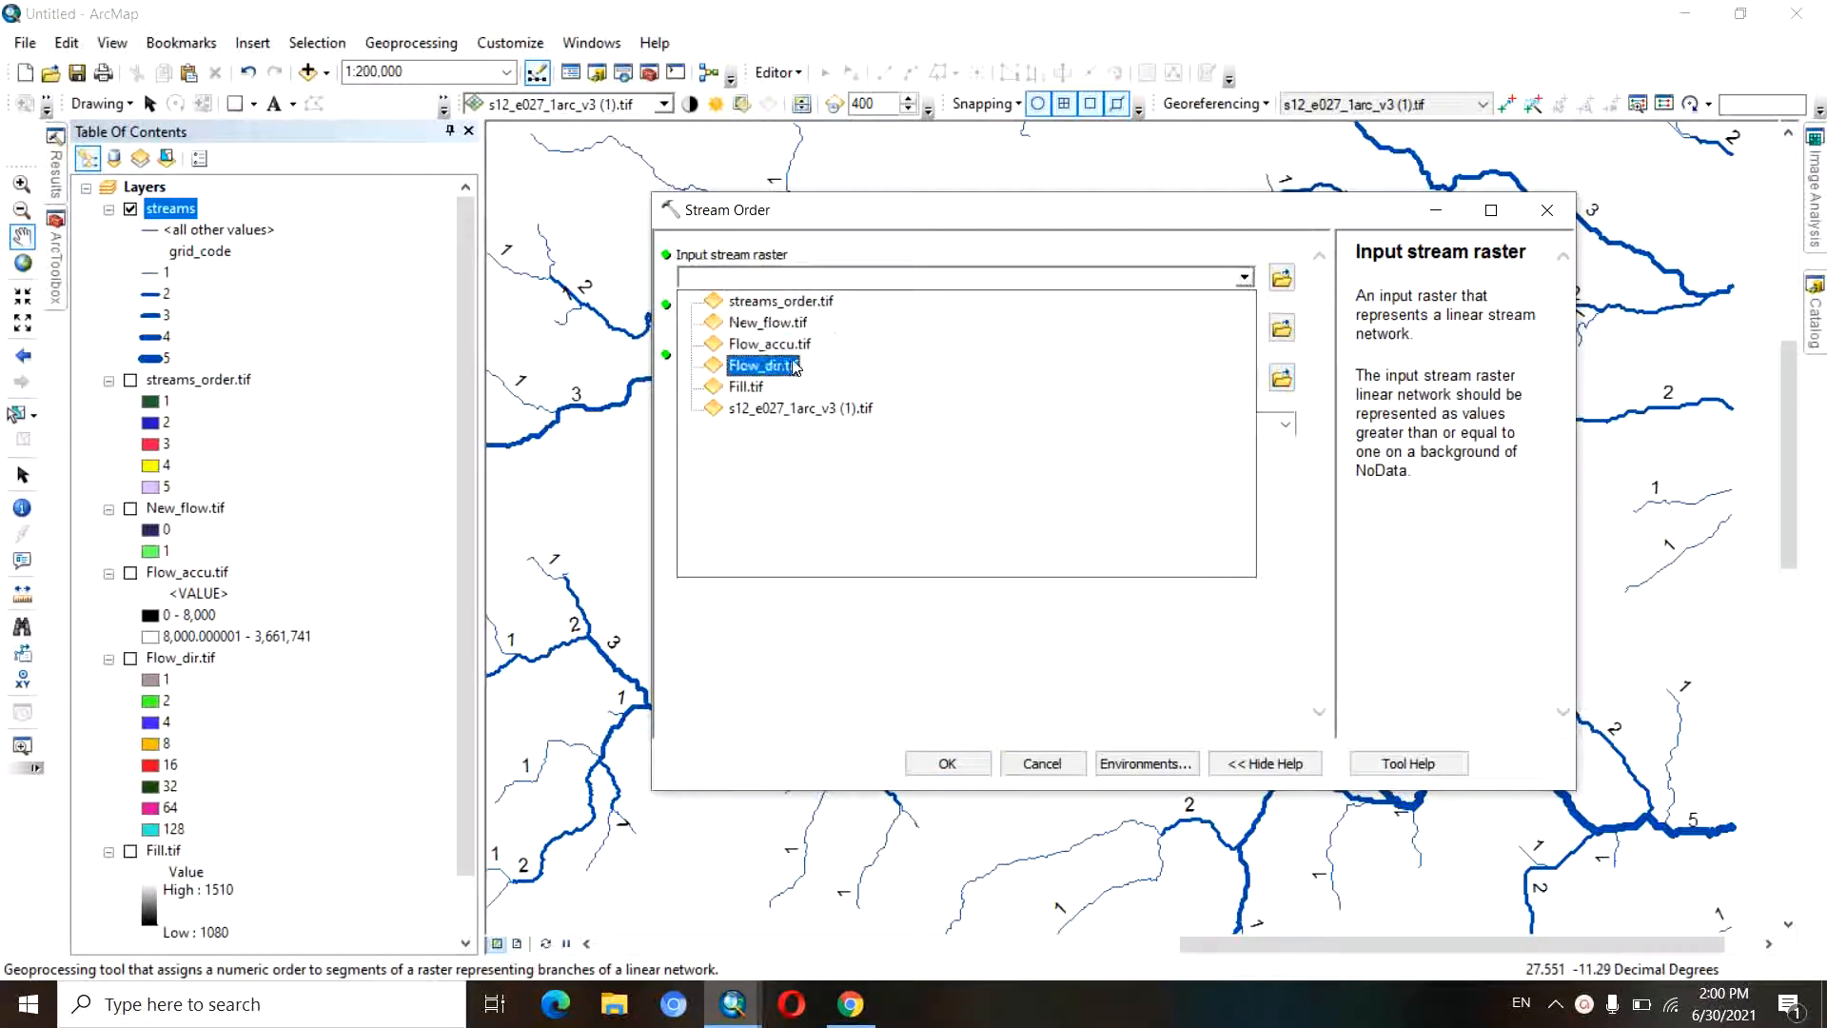
{"action": "left_click", "coordinate": [776, 323]}
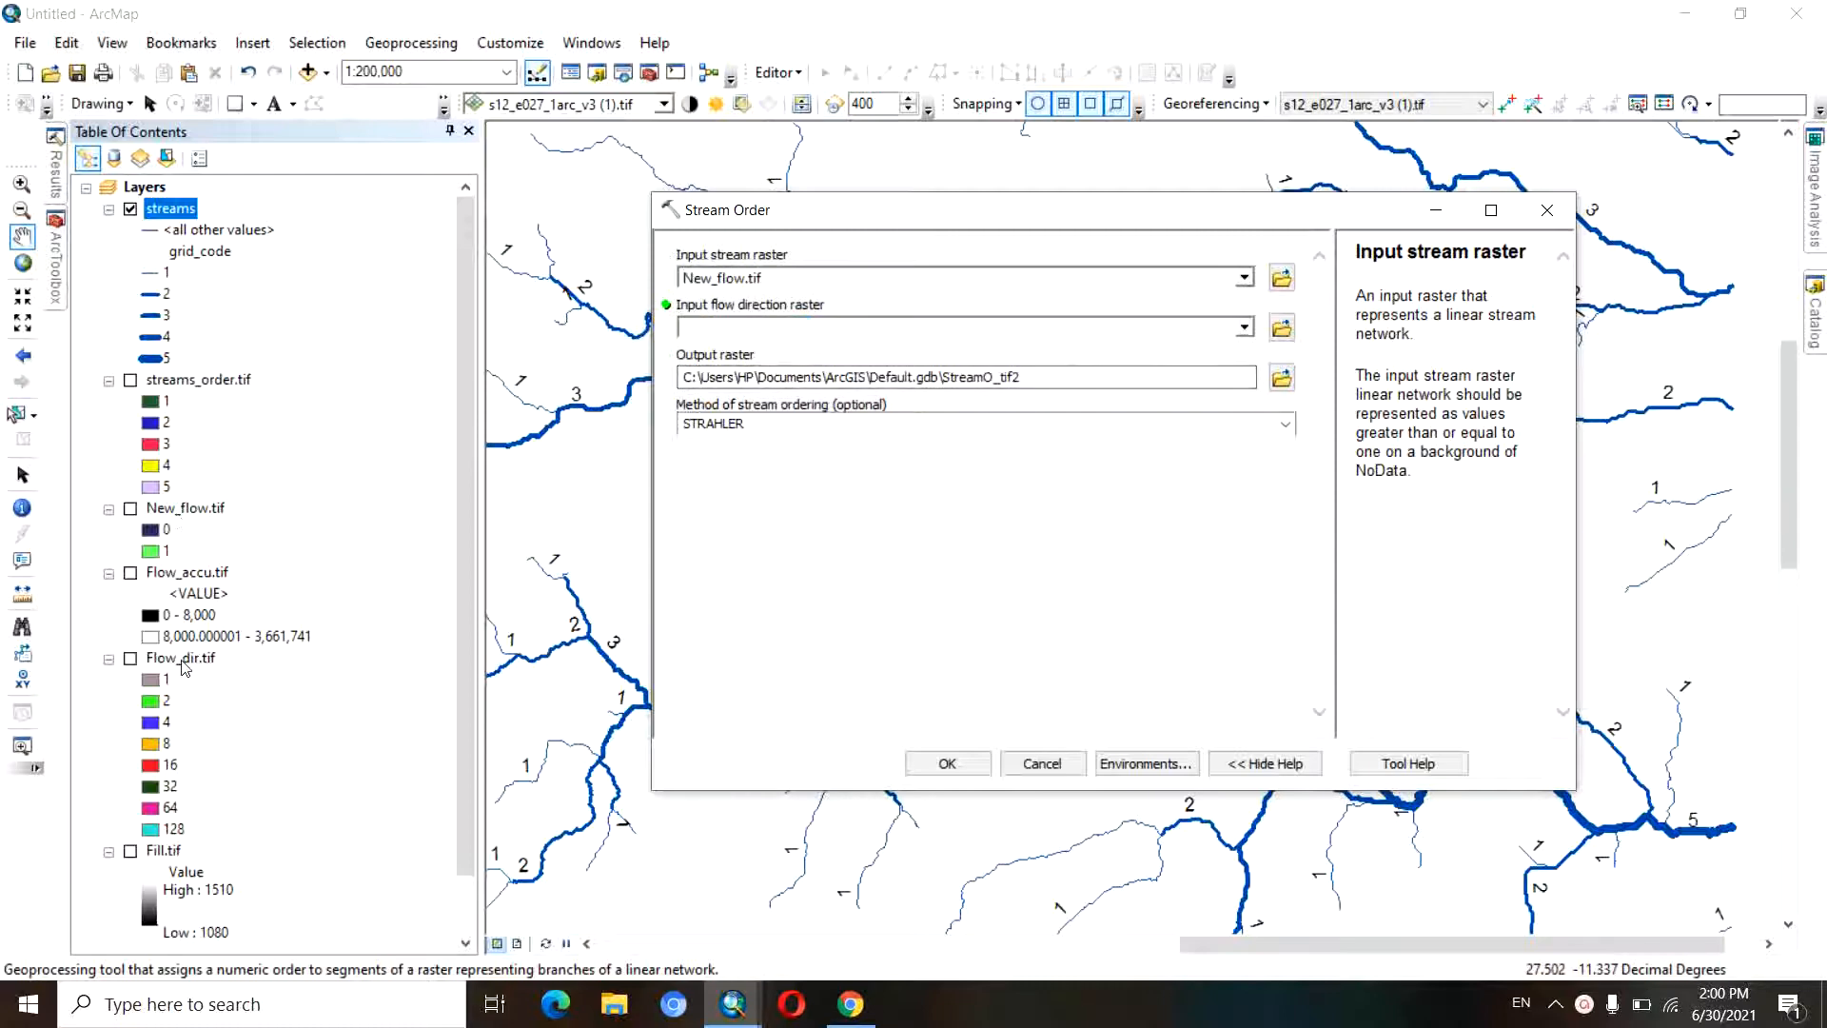
{"action": "left_click_drag", "start_coordinate": [186, 669], "coordinate": [562, 523]}
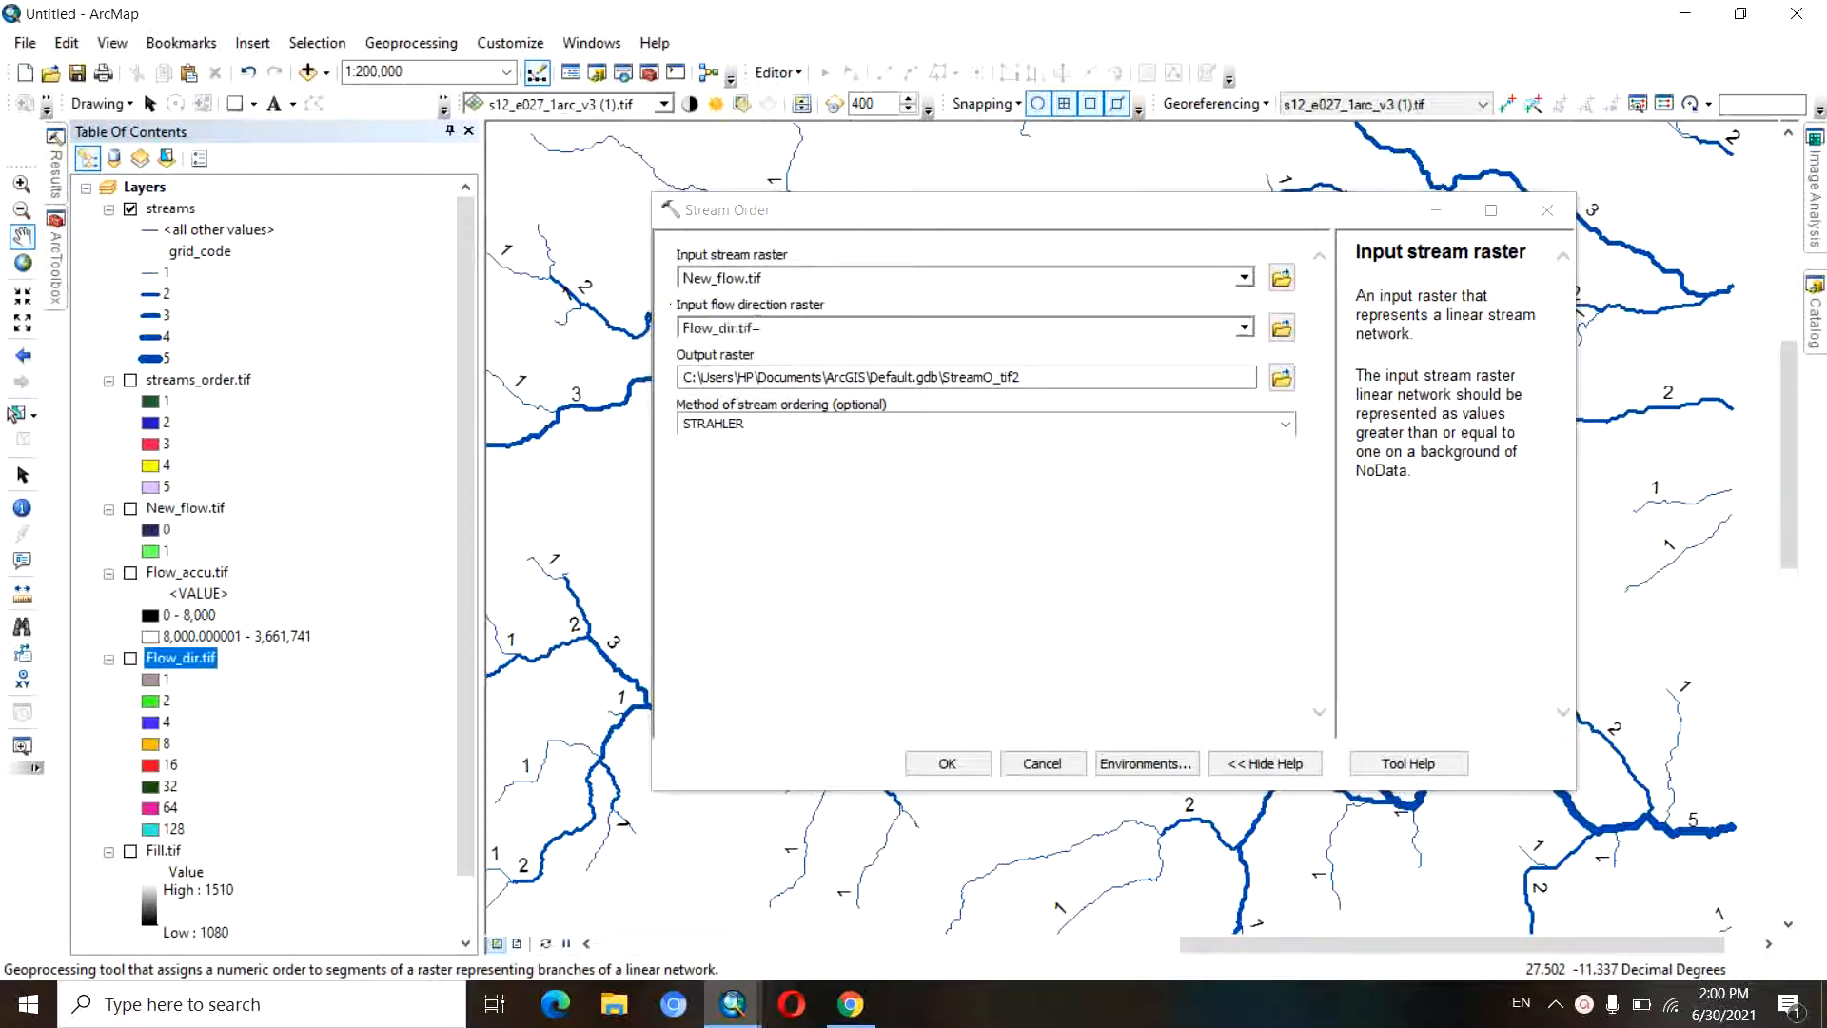
- Run Stream Order with the SHREVE method, saving the output as new_method.tif in D:\everything\ArcGis, and hide the streams layer
{"action": "left_click", "coordinate": [1282, 378]}
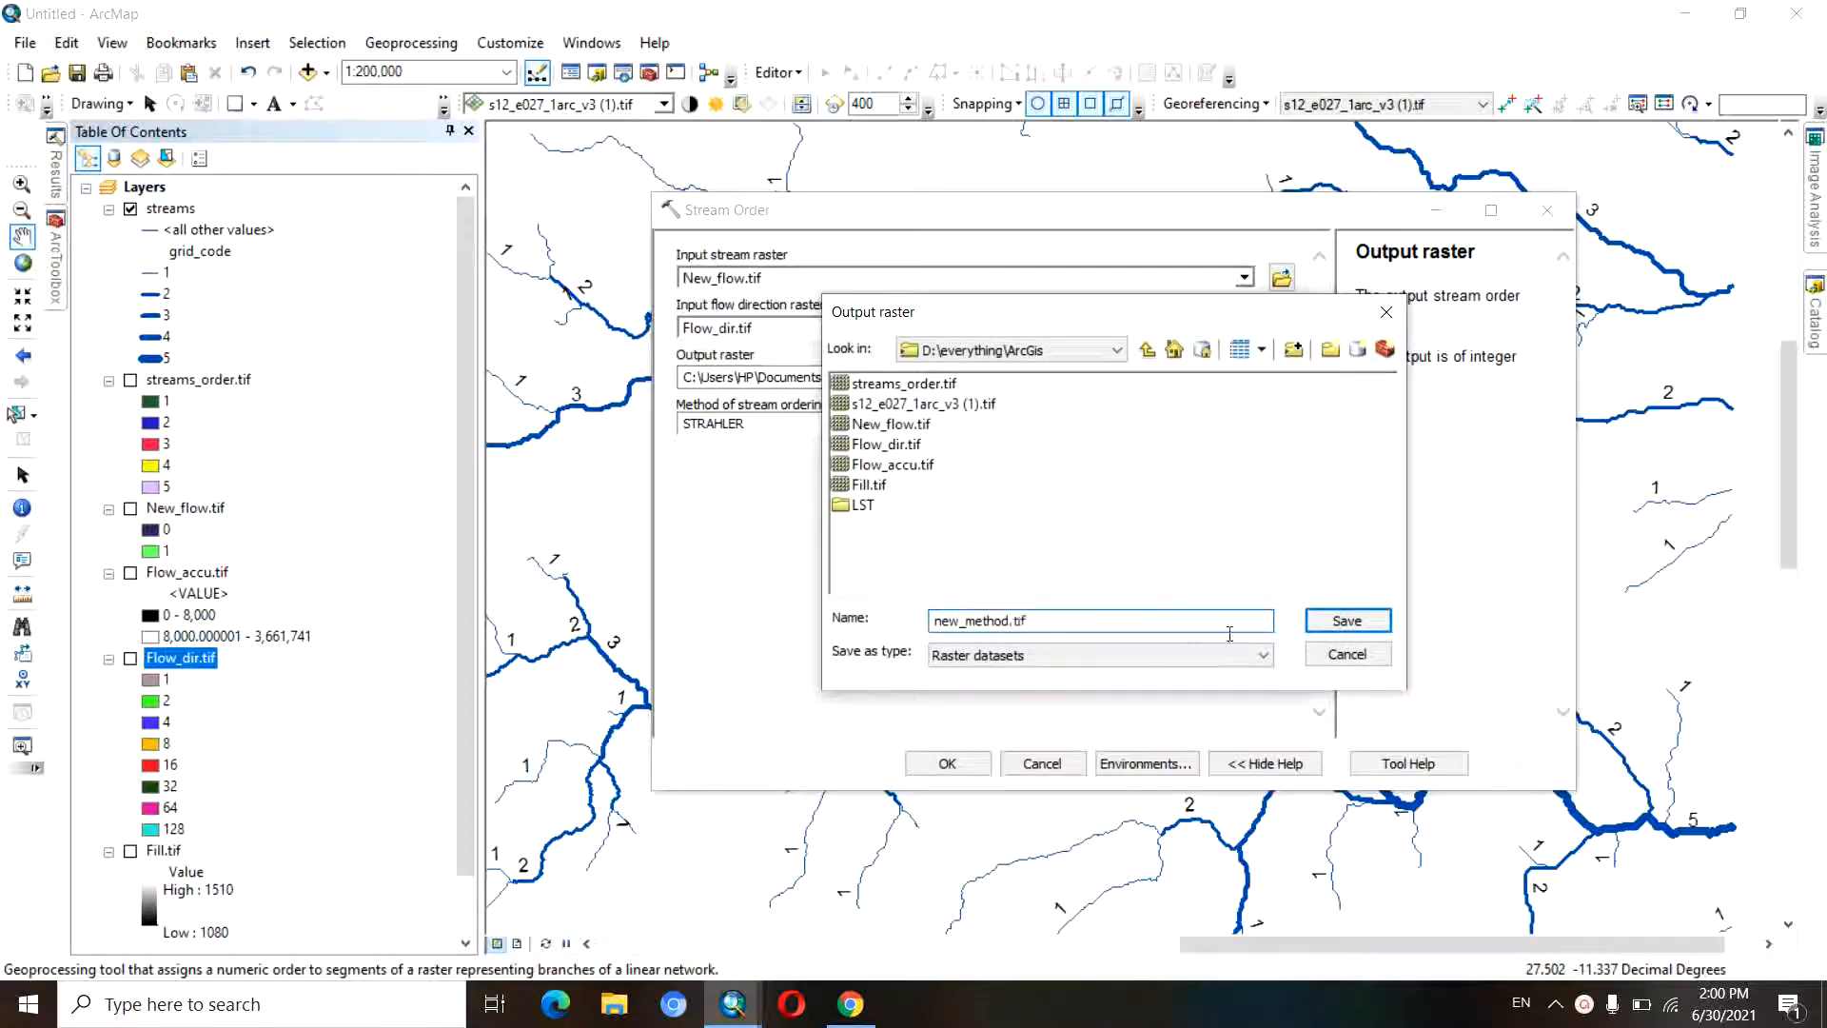
{"action": "left_click", "coordinate": [1347, 620]}
{"action": "left_click", "coordinate": [1285, 423]}
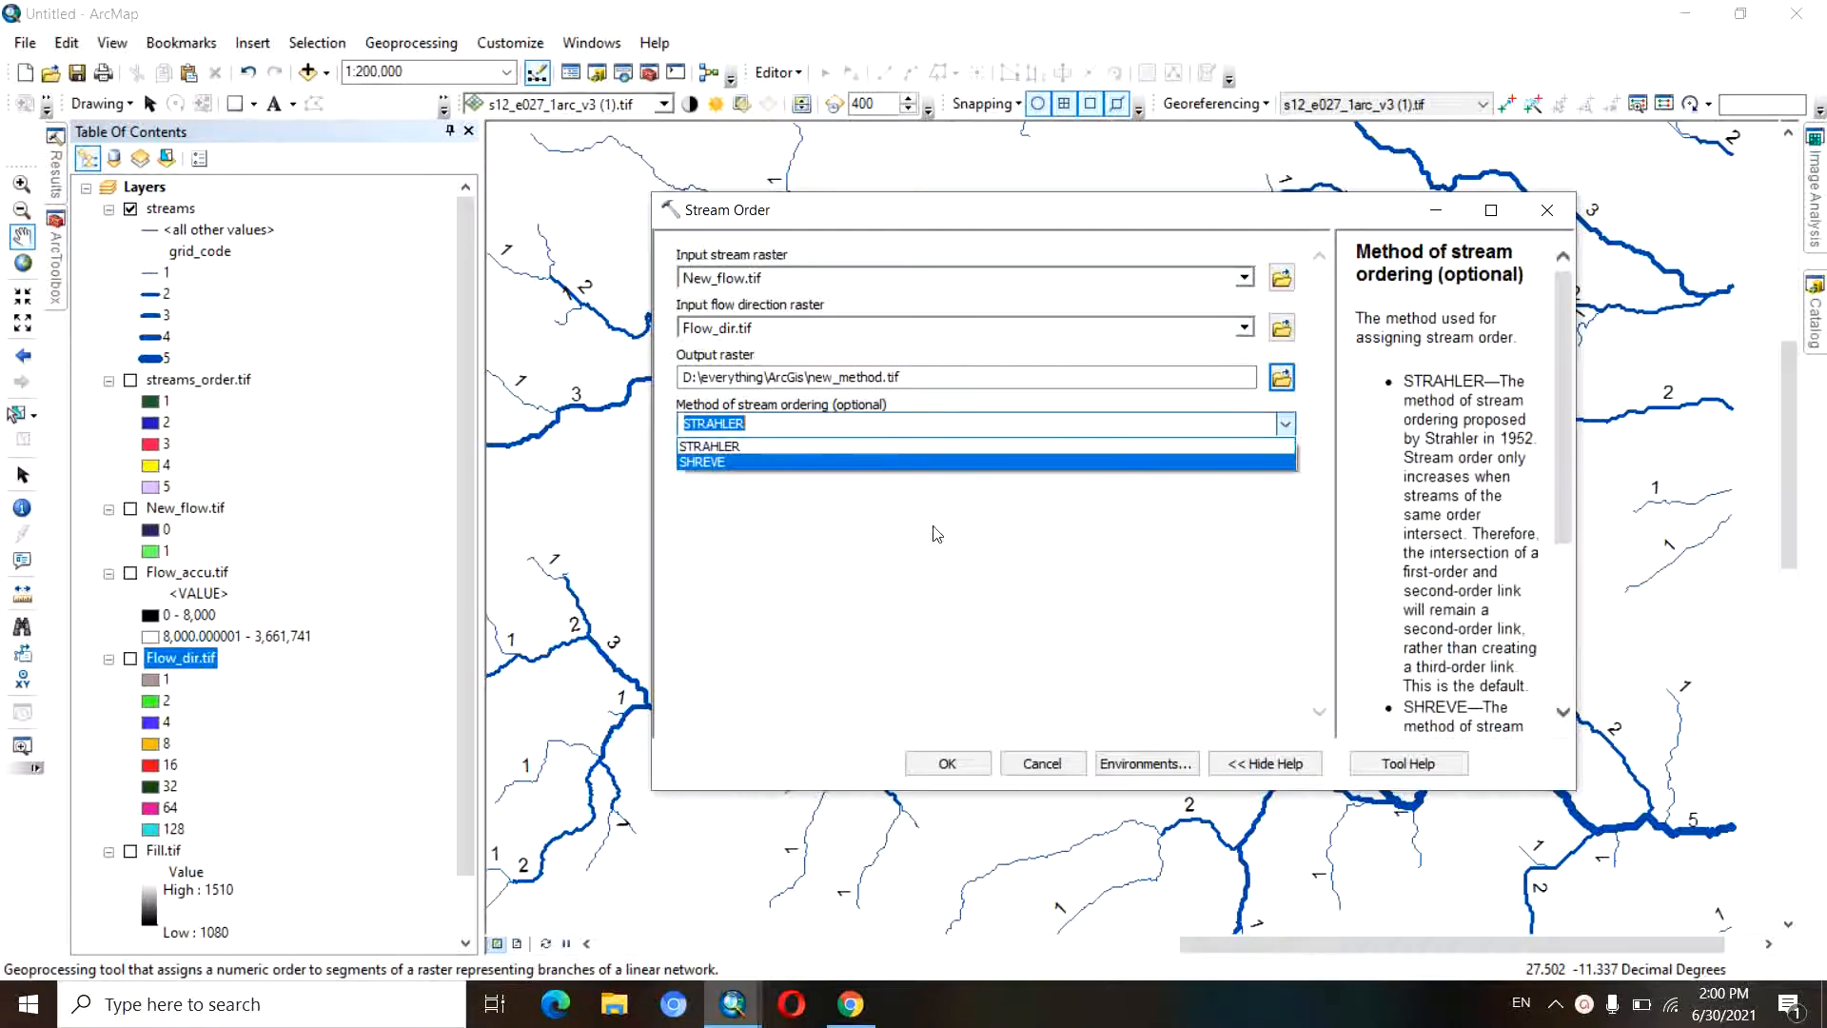
{"action": "left_click", "coordinate": [871, 462]}
{"action": "left_click", "coordinate": [947, 764]}
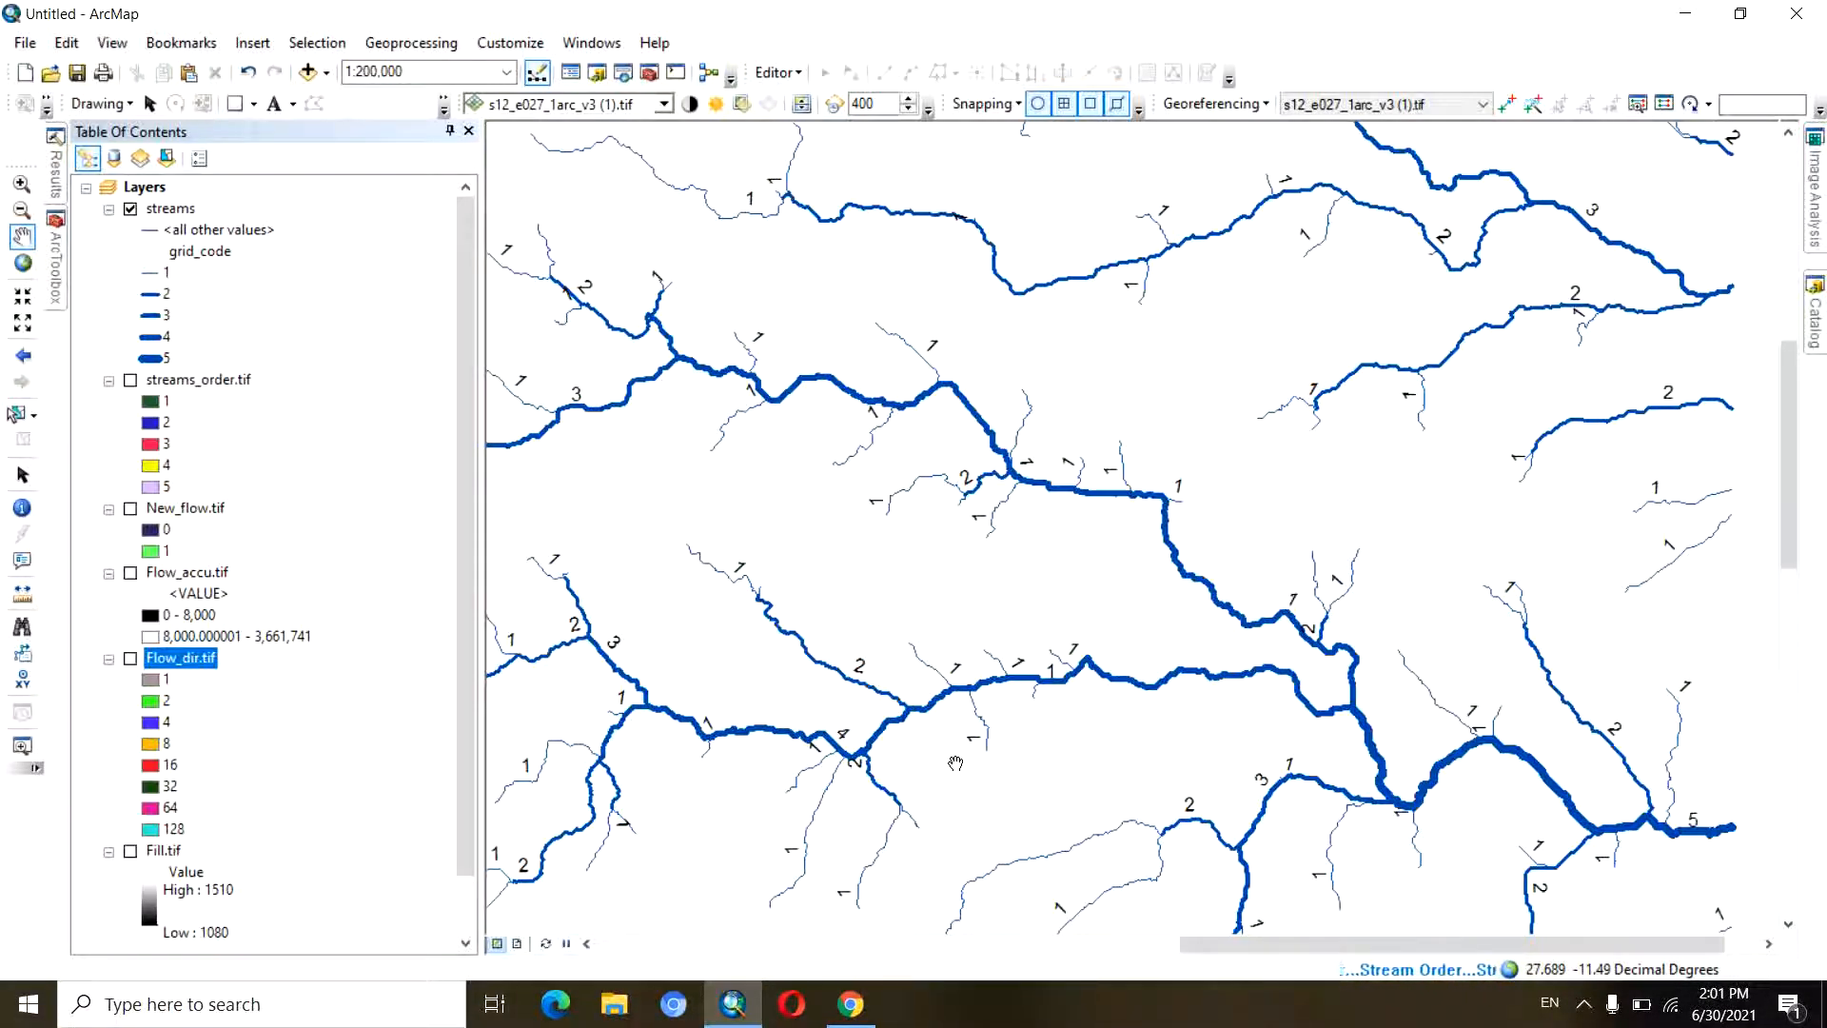
{"action": "left_click", "coordinate": [130, 210]}
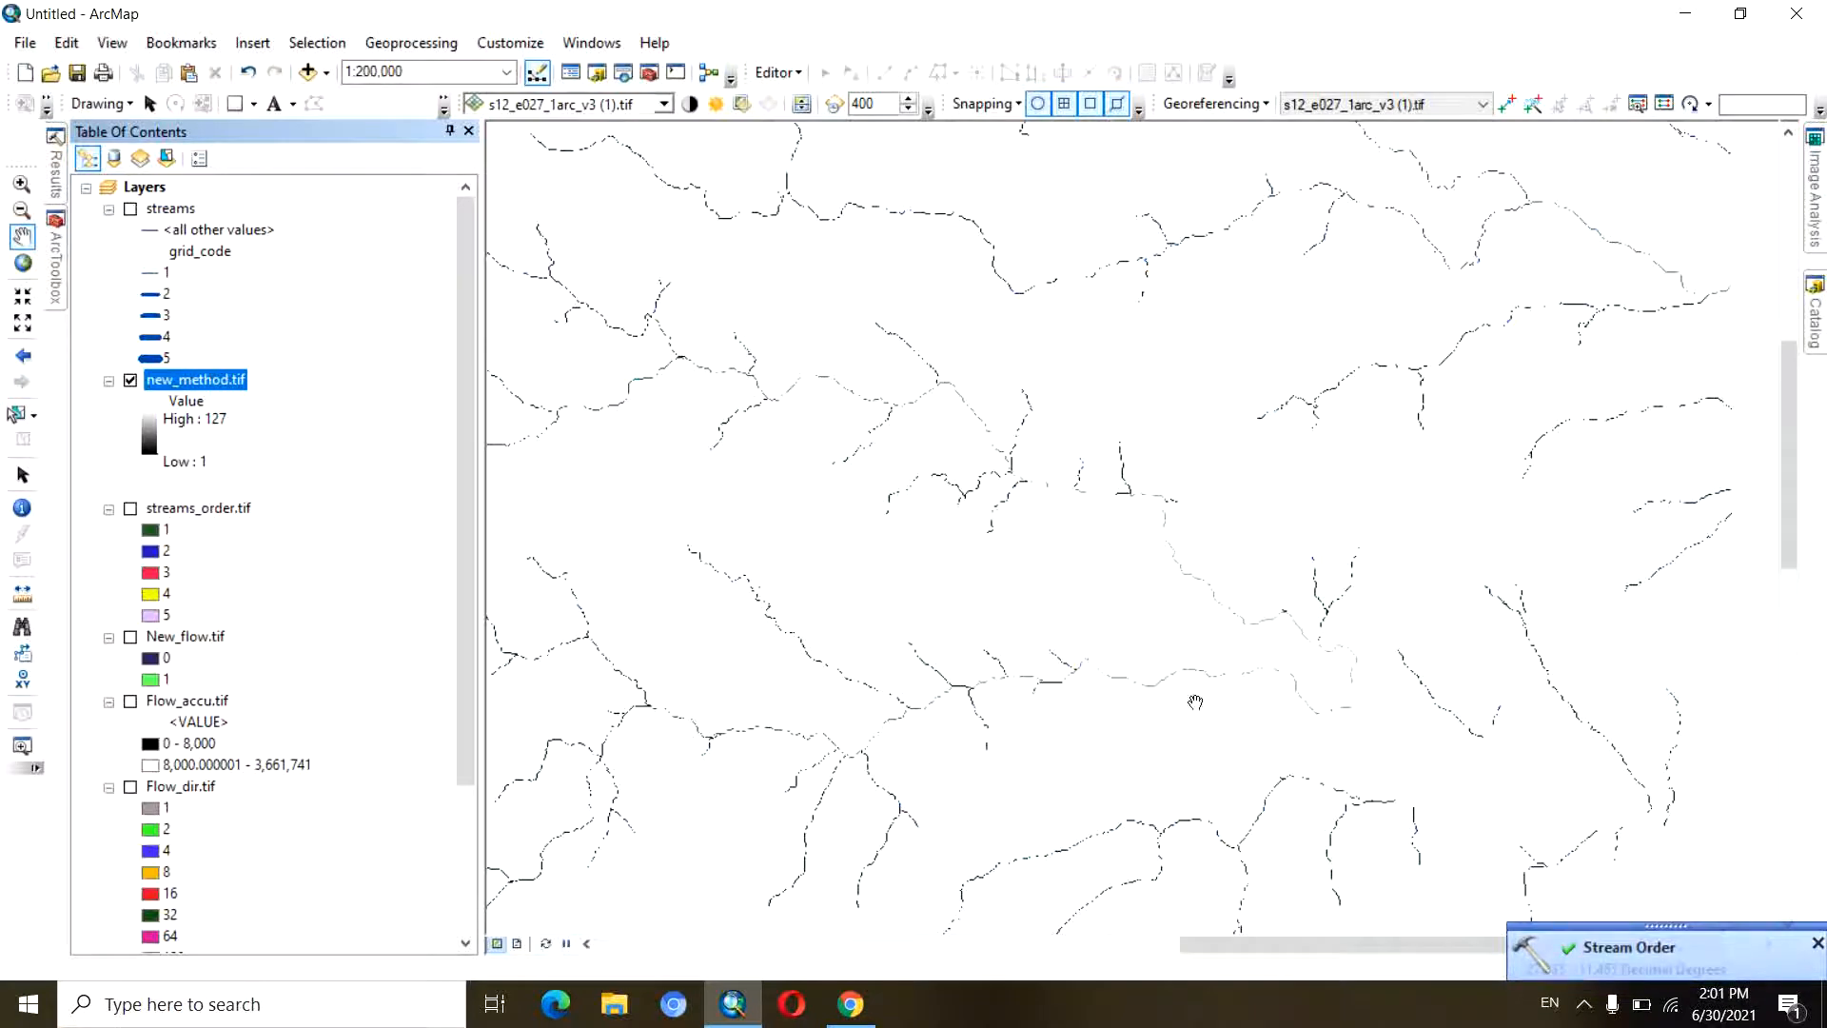
{"action": "left_click_drag", "start_coordinate": [1017, 707], "coordinate": [1084, 684]}
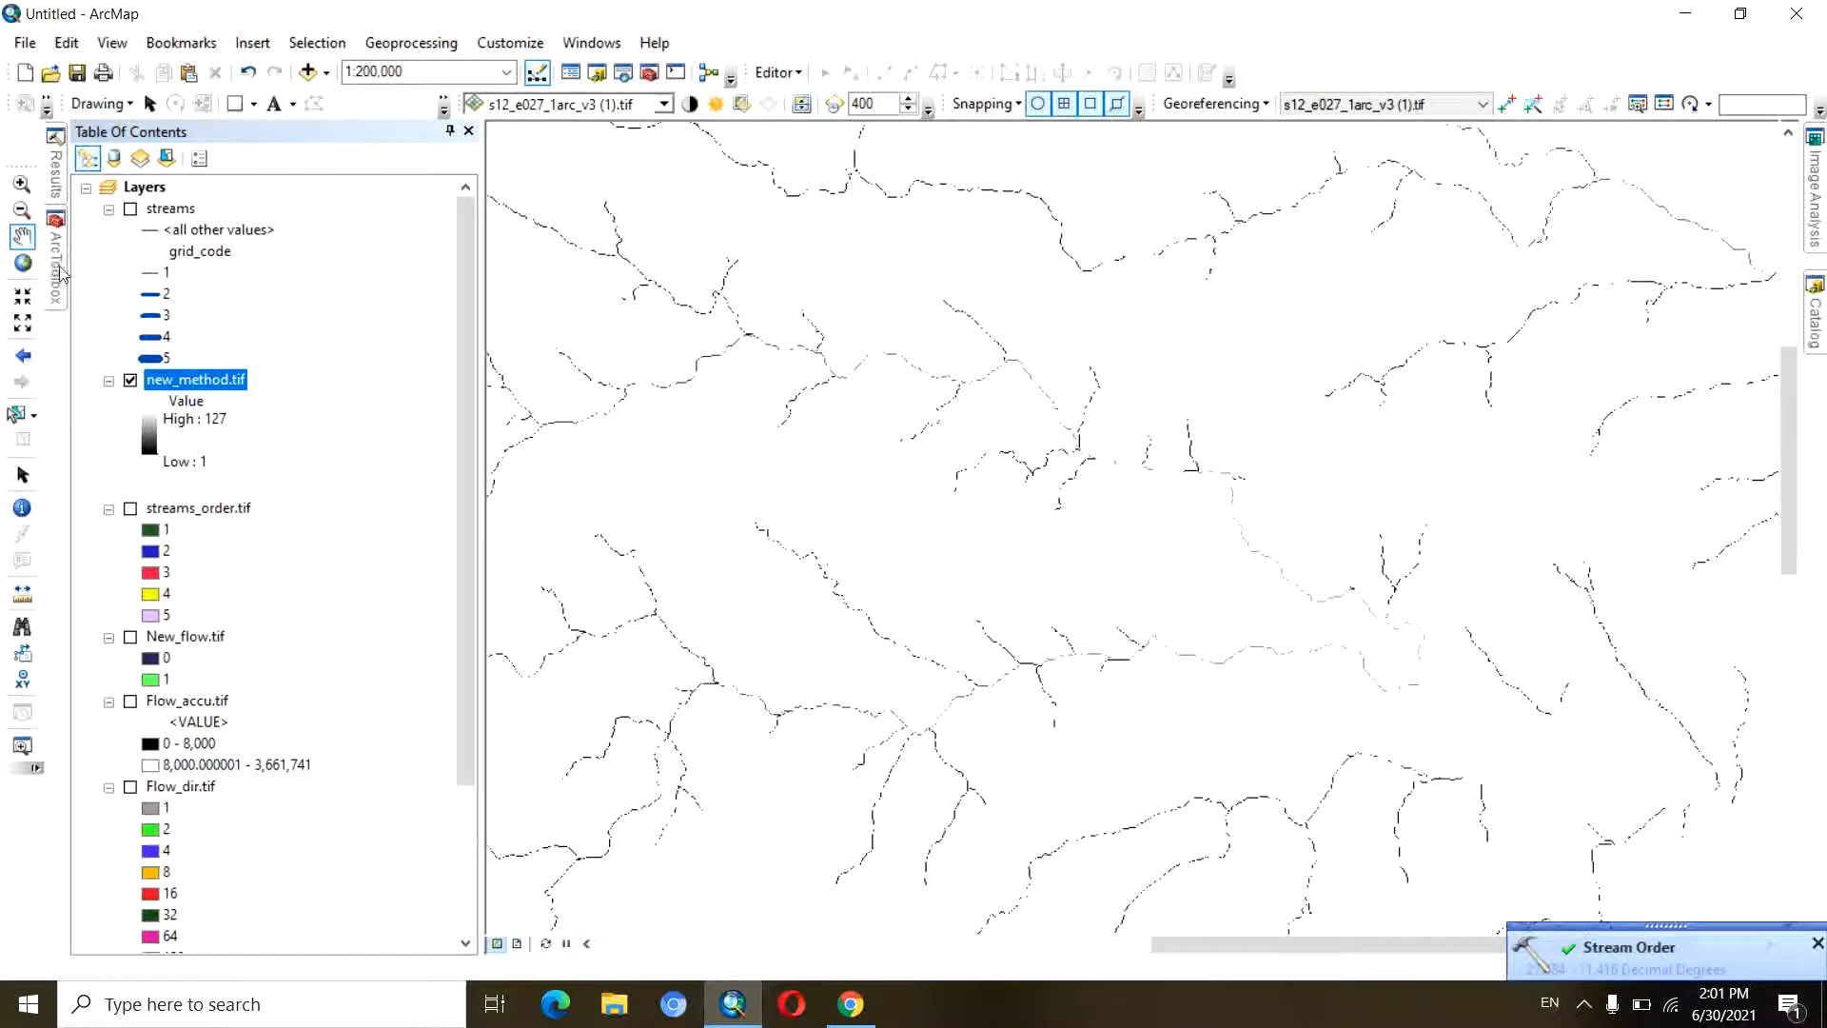
- Start the Stream to Feature tool with new_method.tif as the stream raster and Flow_dir.tif as the flow direction raster
{"action": "mouse_move", "coordinate": [55, 271]}
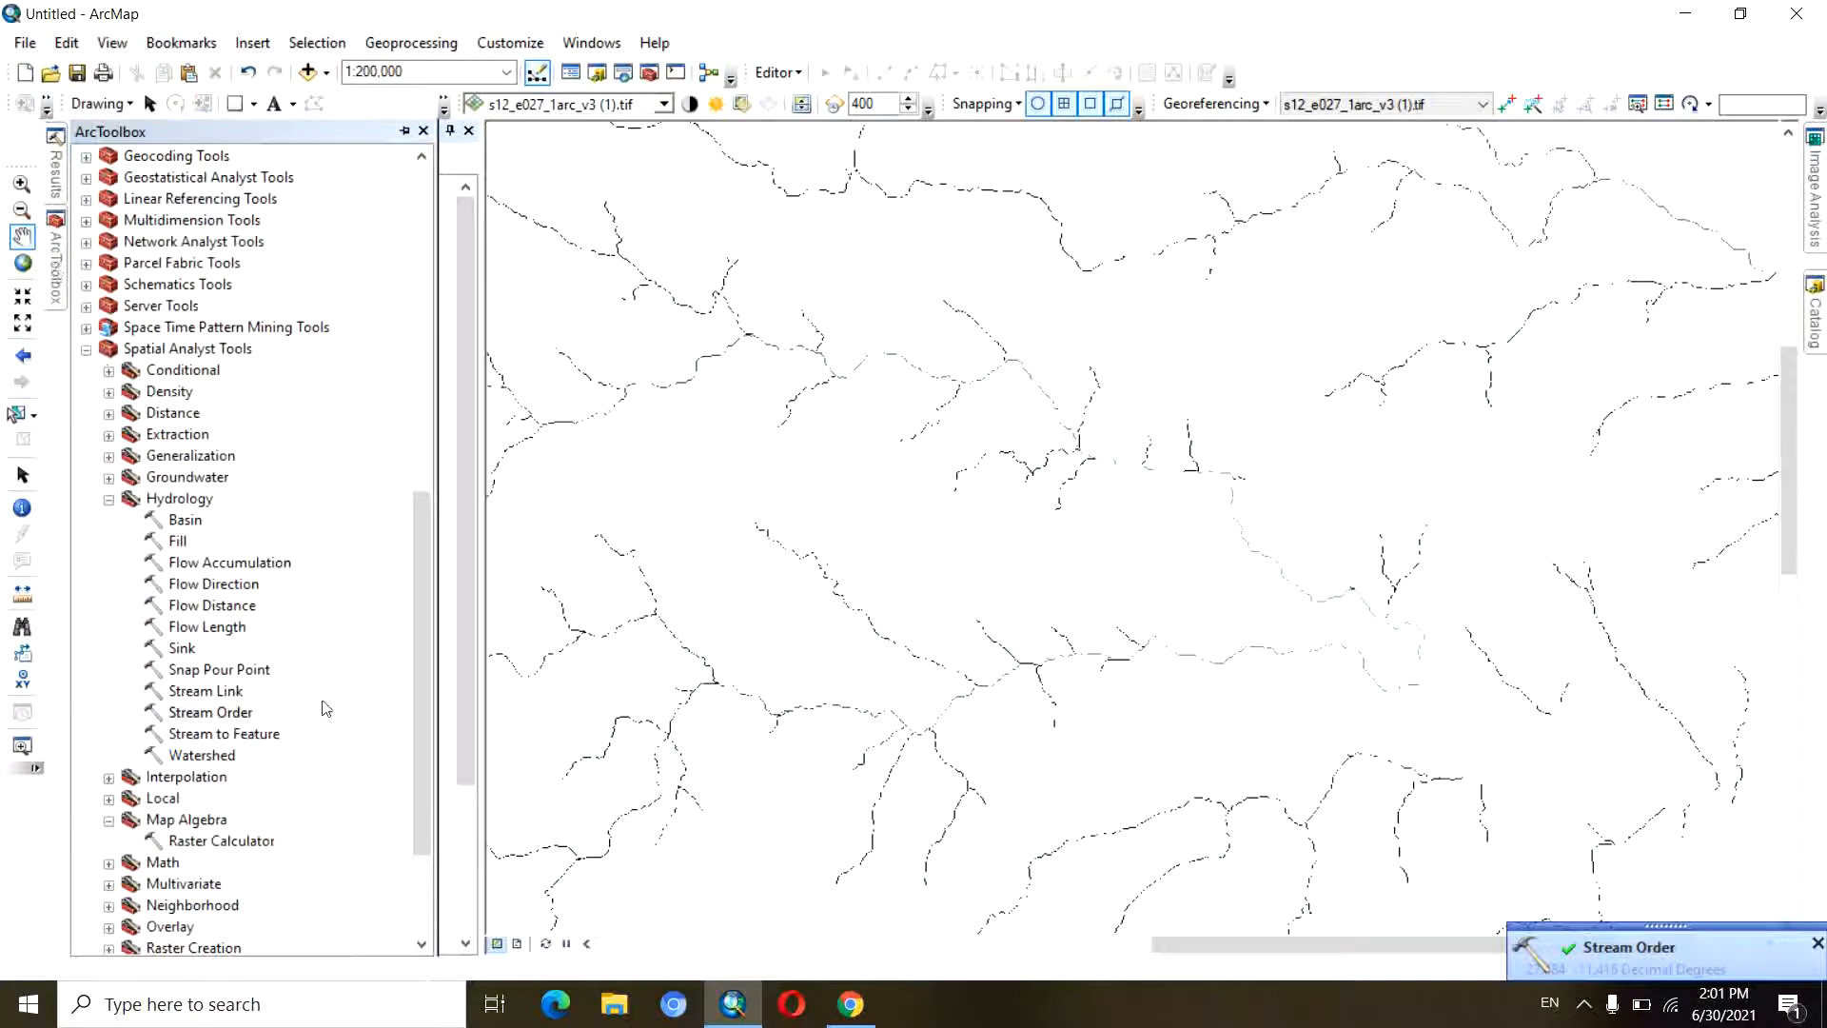
{"action": "left_click_drag", "start_coordinate": [421, 597], "coordinate": [421, 603]}
{"action": "left_click", "coordinate": [262, 715]}
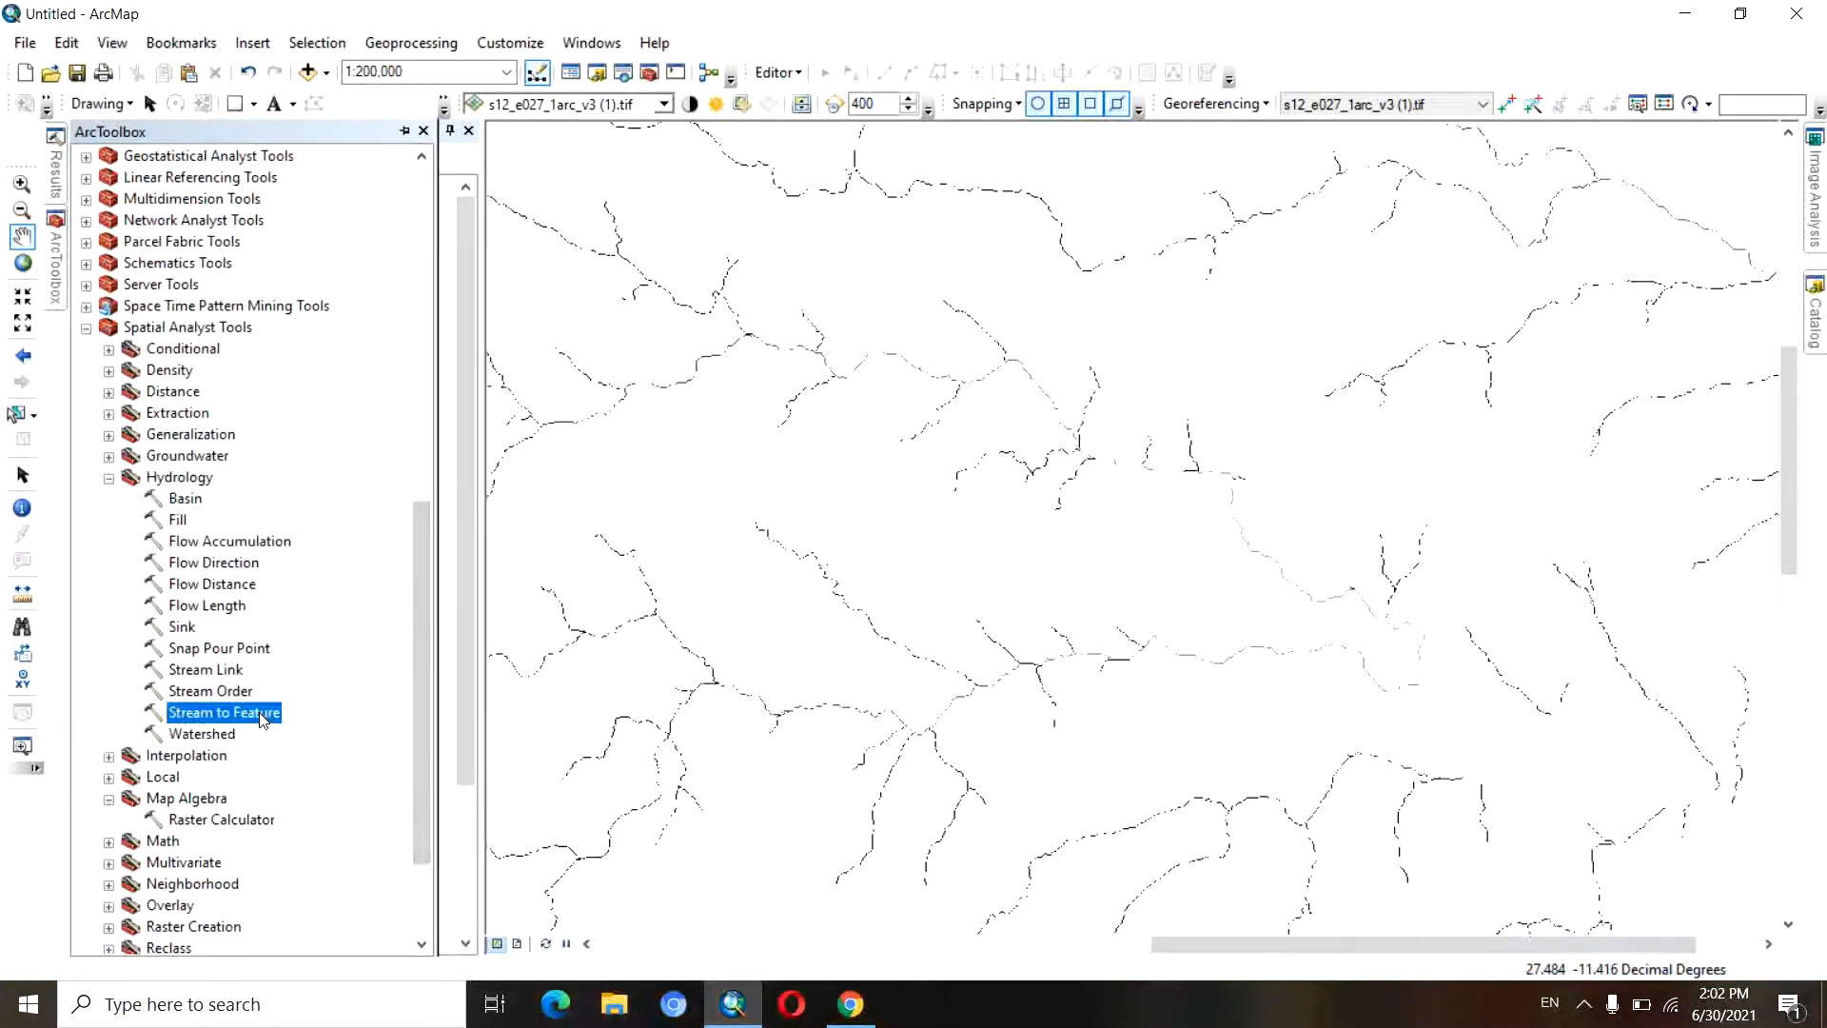
{"action": "double_click", "coordinate": [262, 715]}
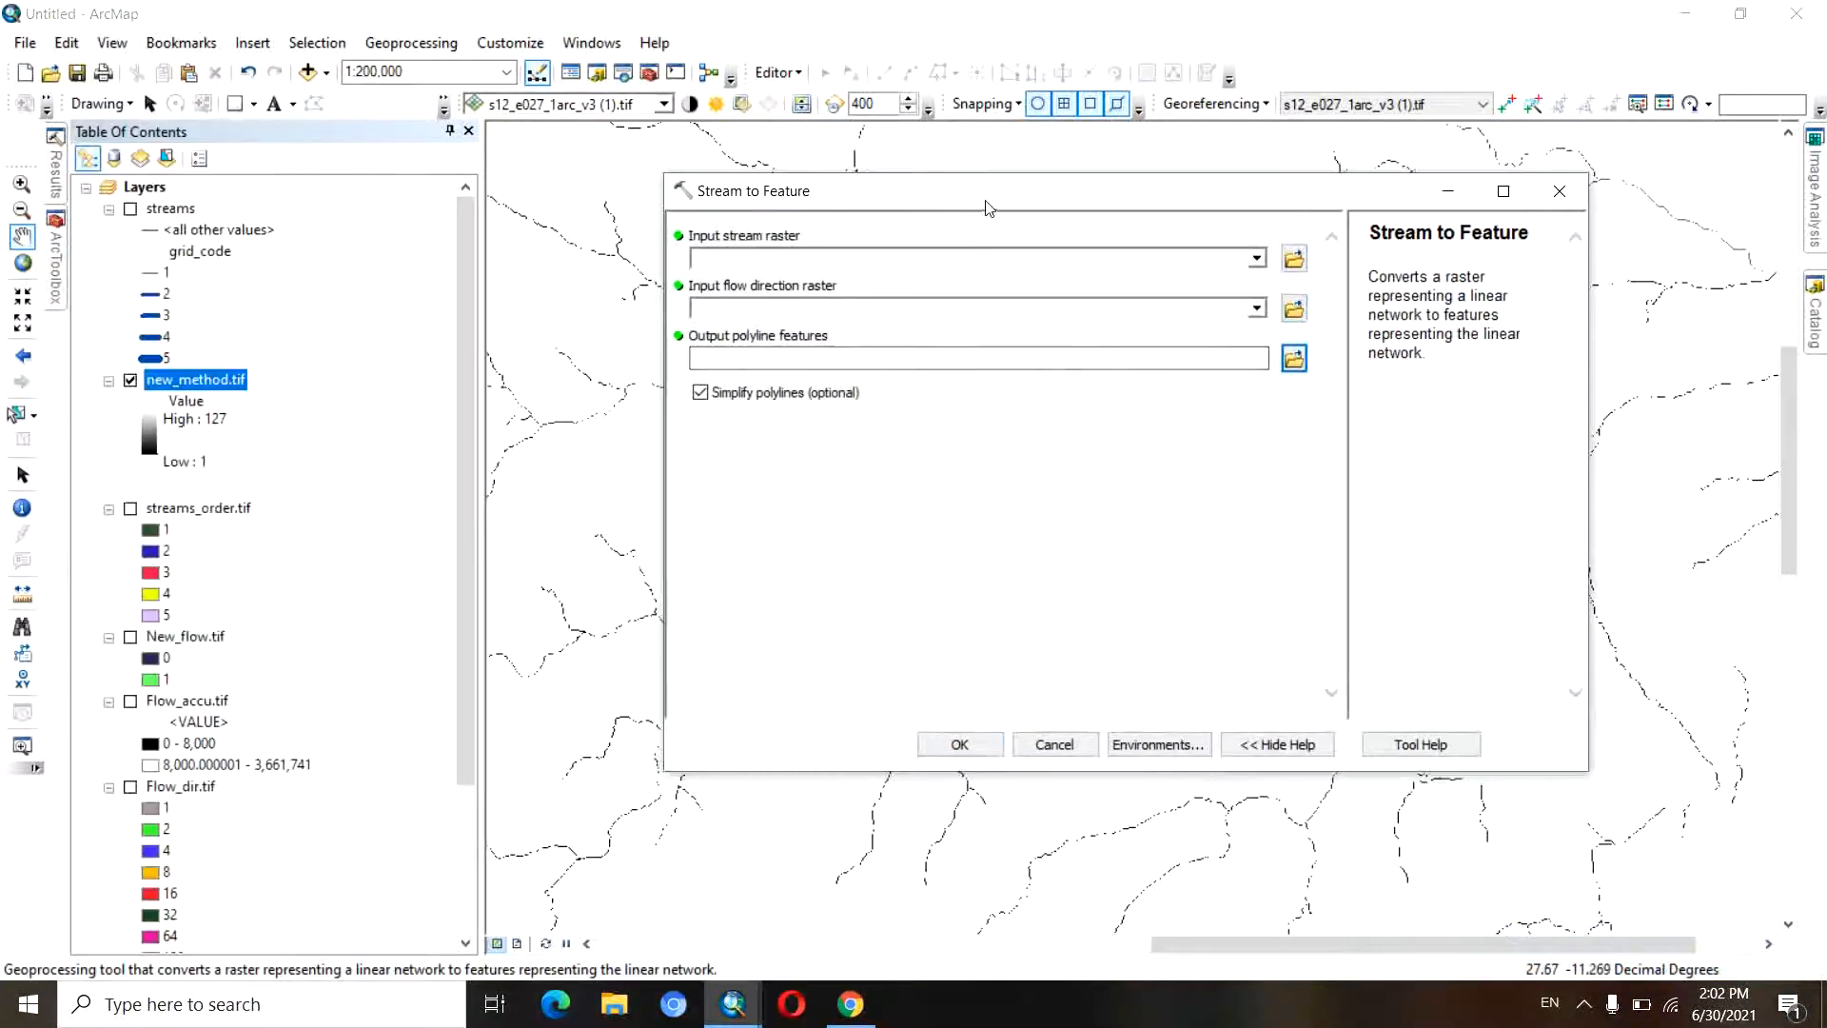
{"action": "left_click_drag", "start_coordinate": [224, 384], "coordinate": [814, 260]}
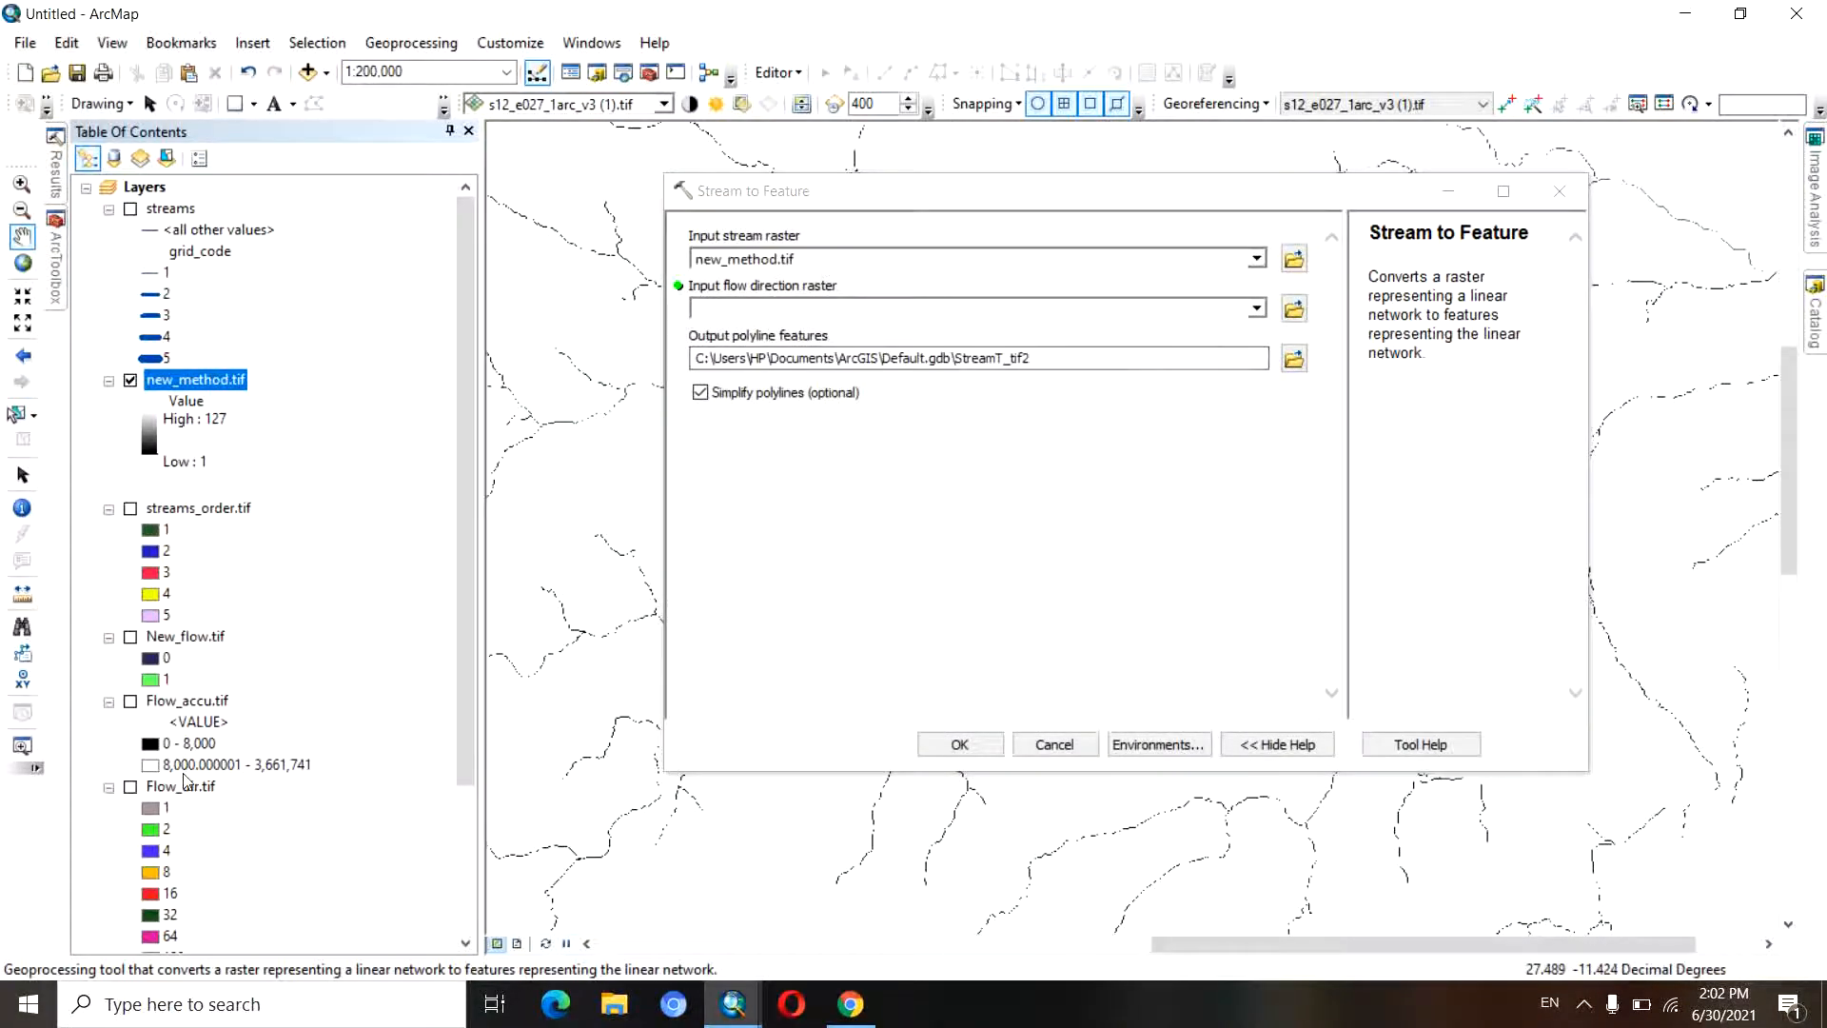
{"action": "left_click_drag", "start_coordinate": [186, 785], "coordinate": [922, 313]}
- Name the output polyline features new_streams in D:\everything\ArcGis and run the Stream to Feature conversion
{"action": "left_click", "coordinate": [1293, 358]}
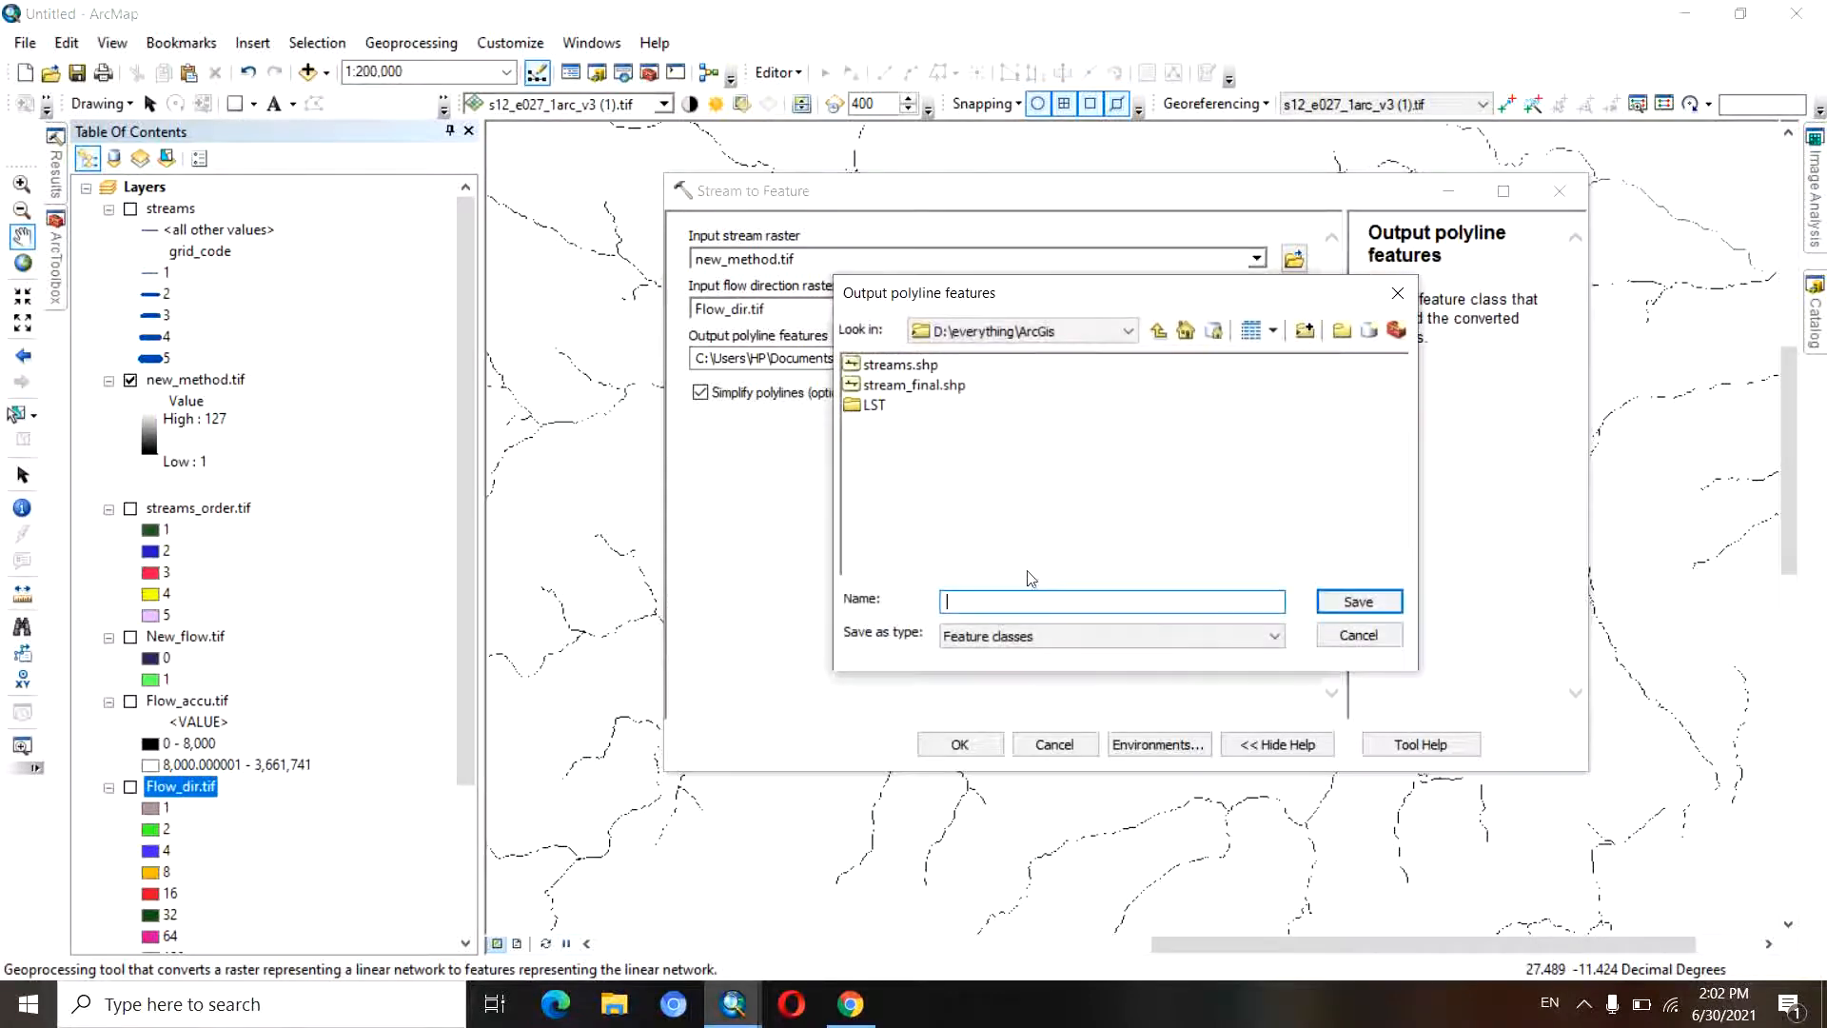
{"action": "type", "text": "new_streams"}
{"action": "left_click", "coordinate": [1359, 605]}
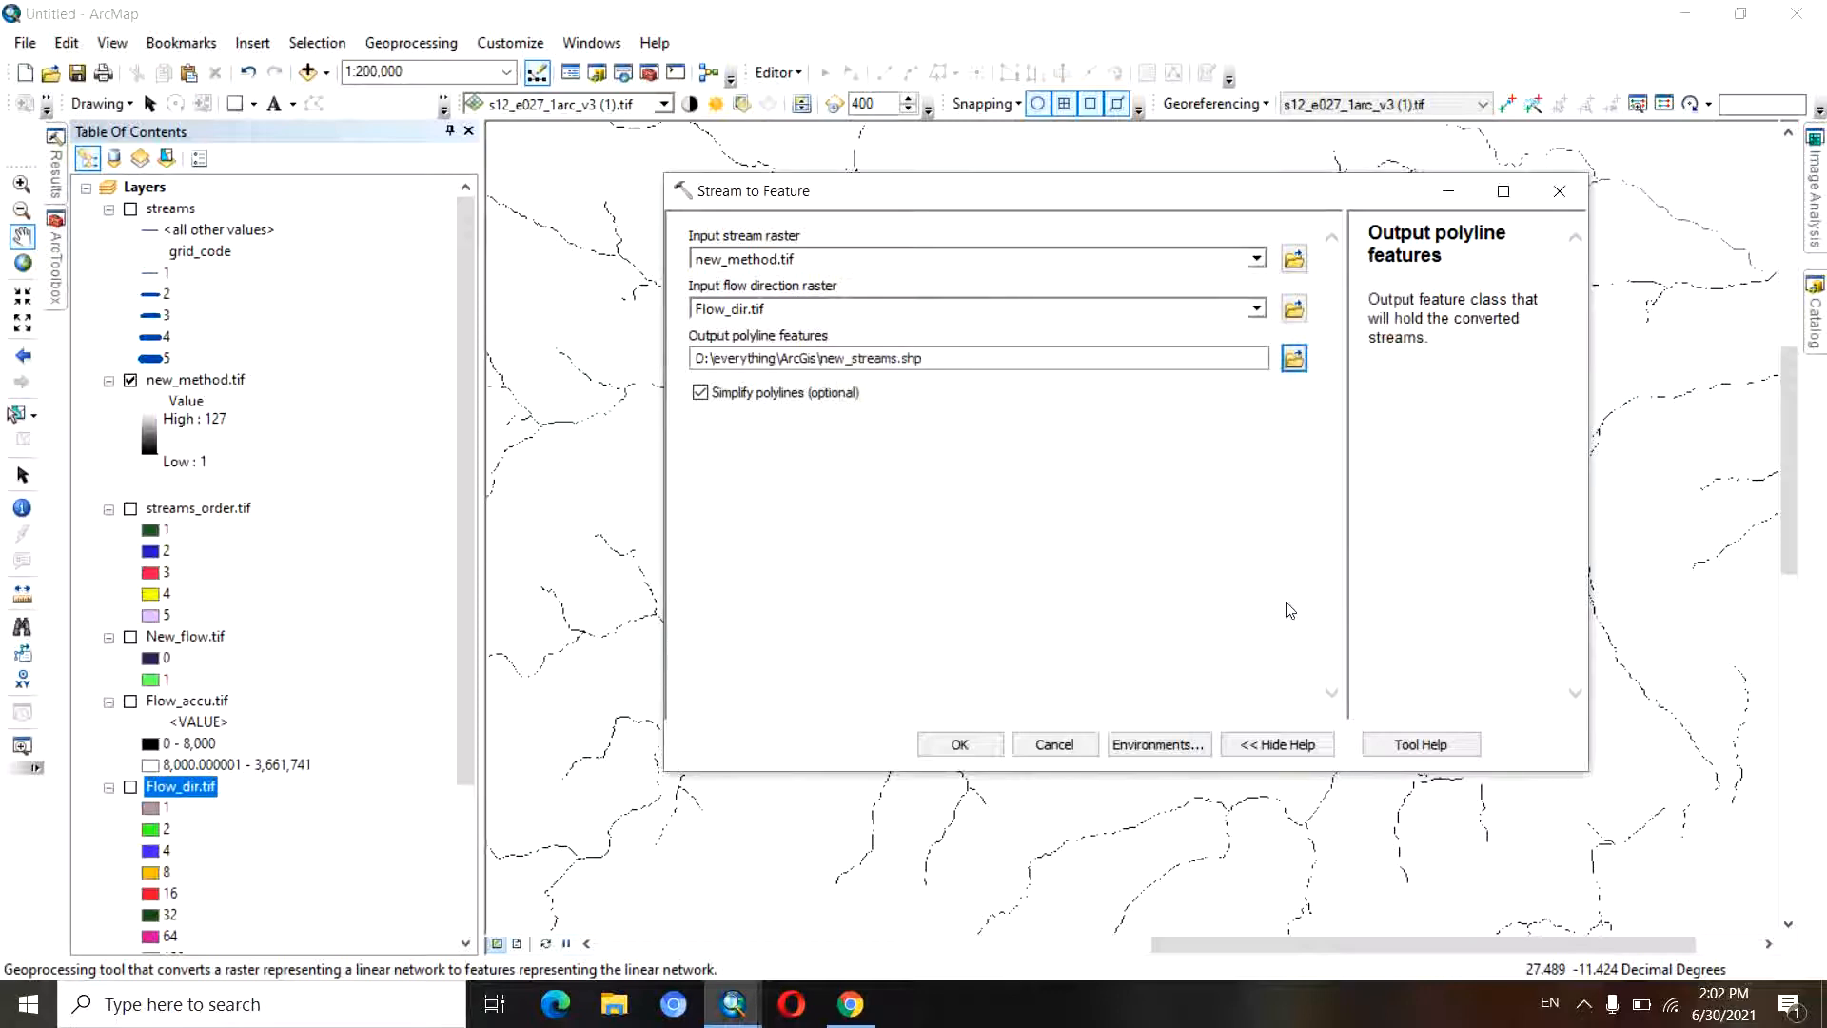
{"action": "left_click", "coordinate": [944, 747]}
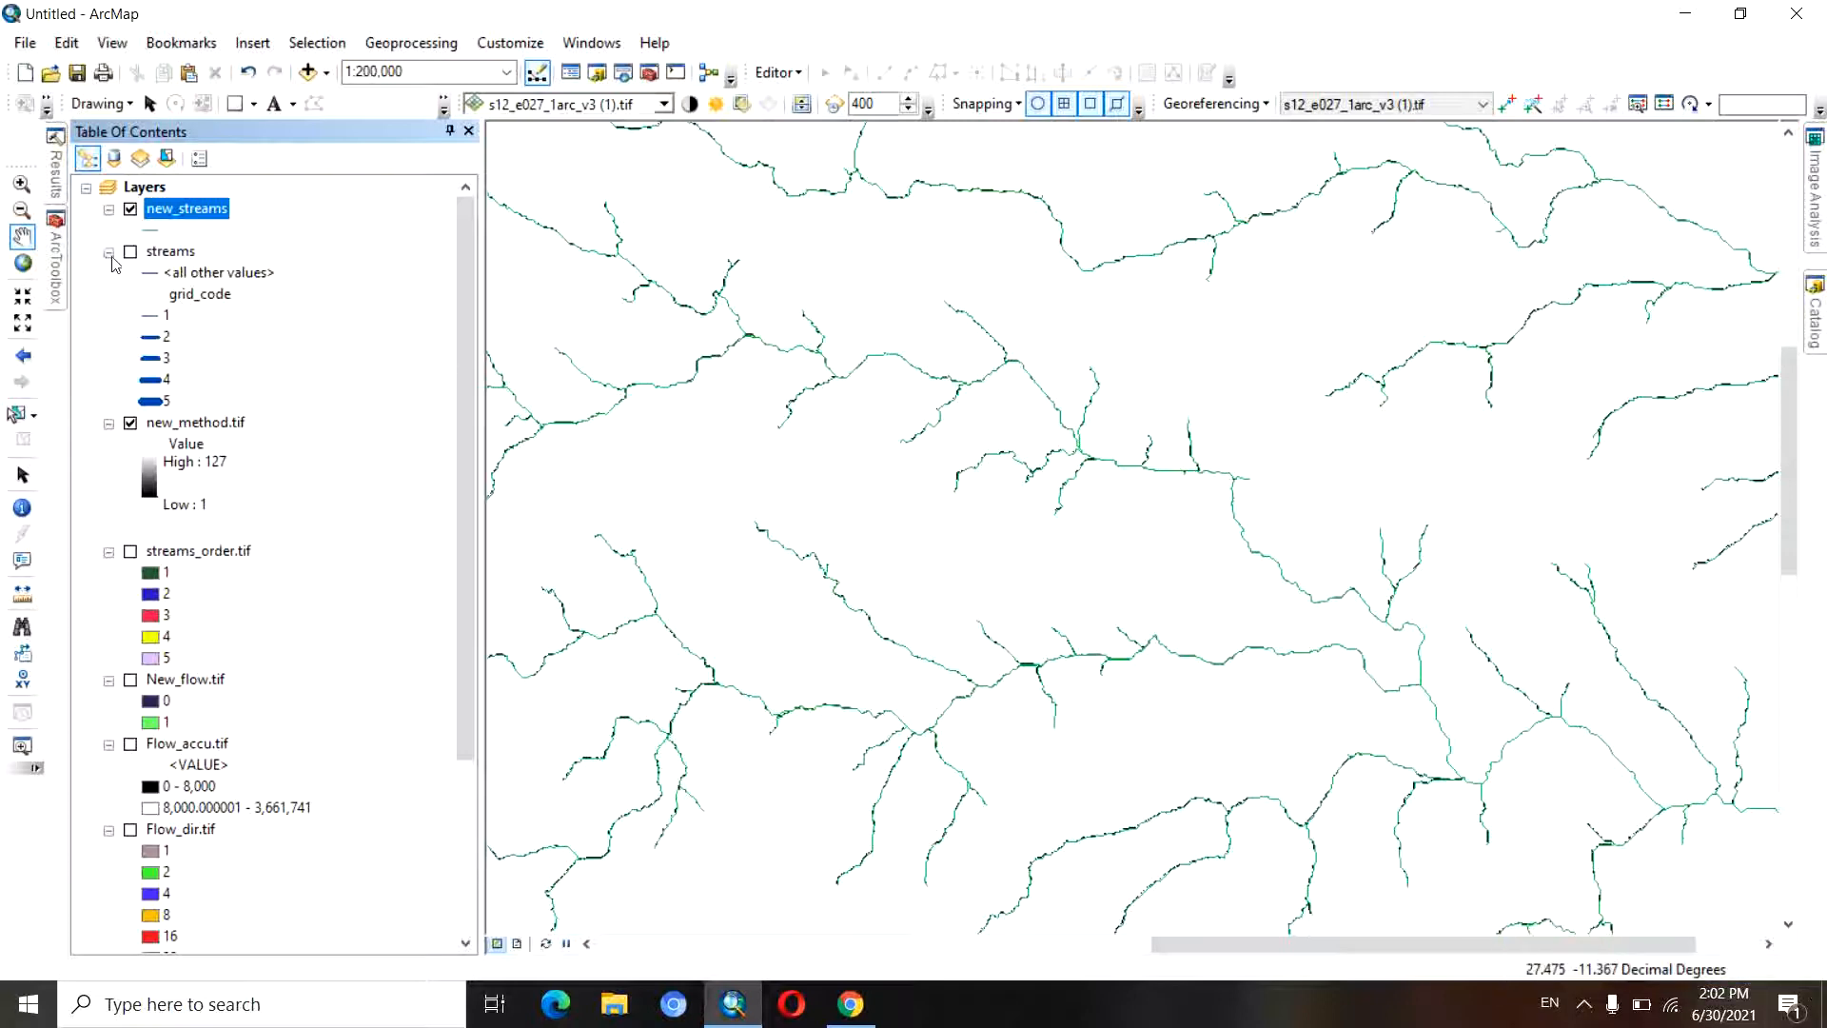
- Symbolize the new_streams layer by unique values of the grid_code field, adding all values
{"action": "right_click", "coordinate": [152, 219]}
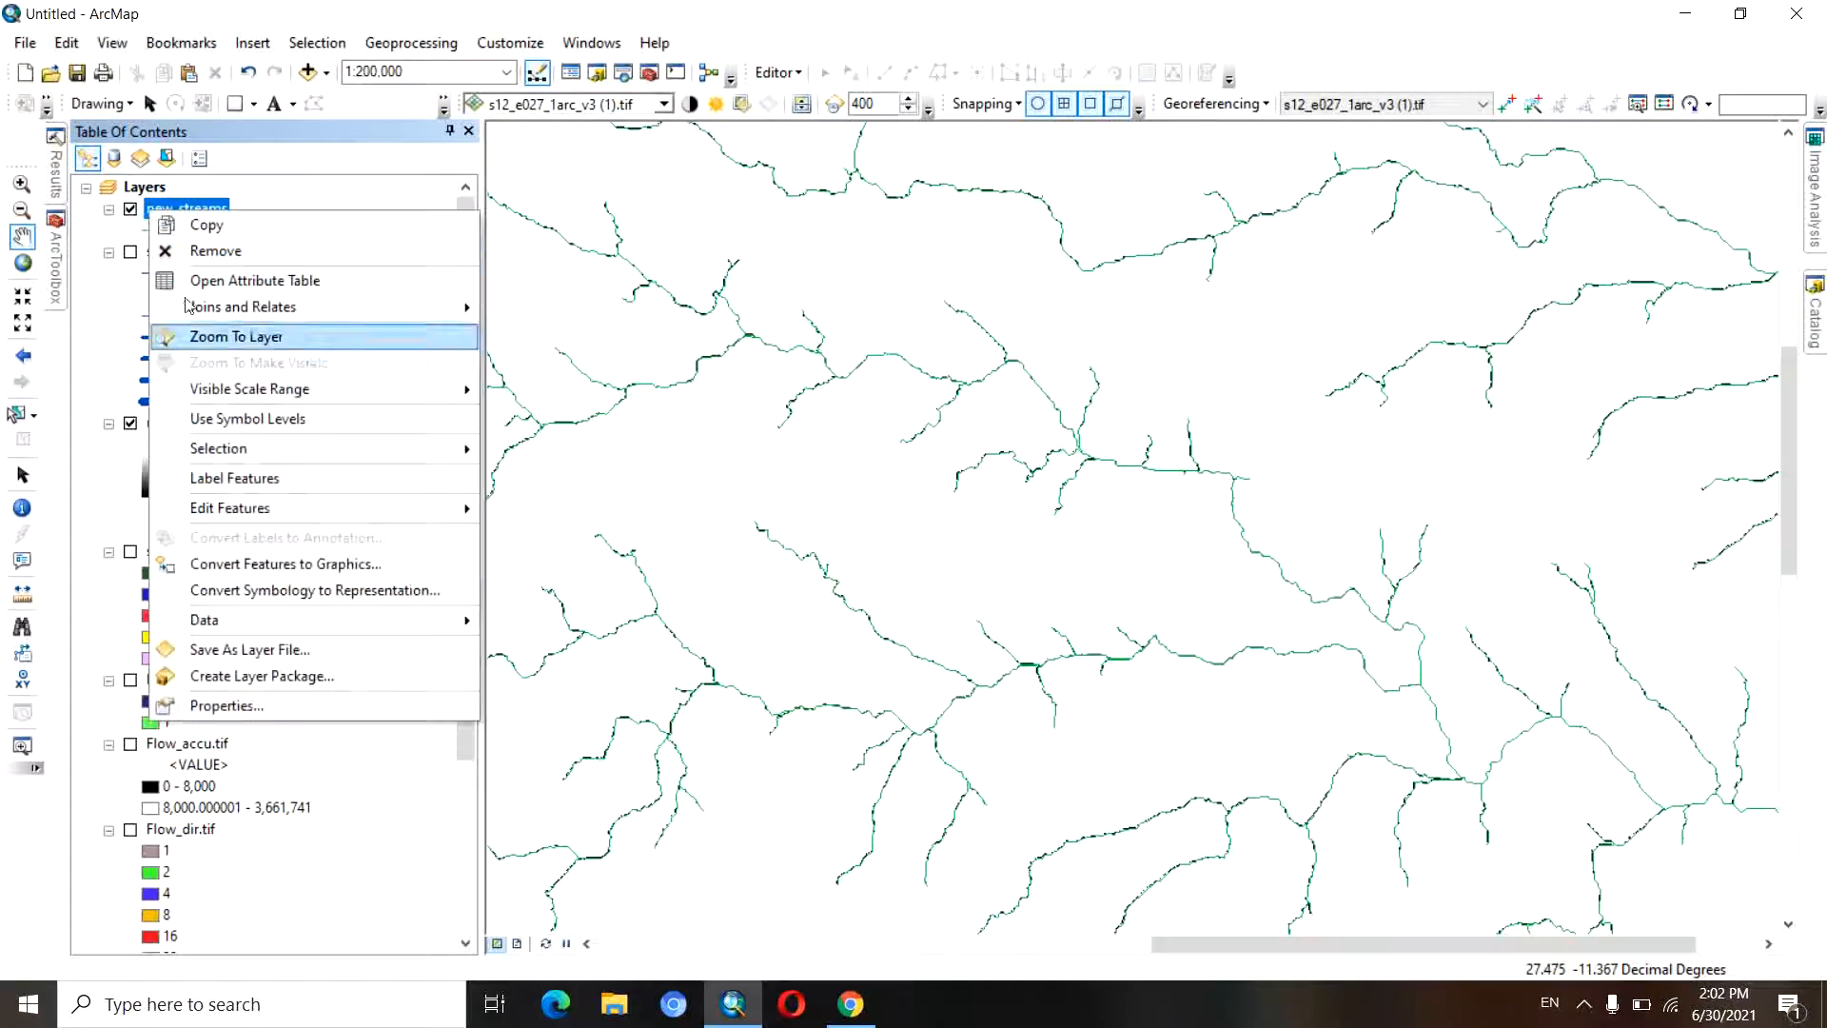
{"action": "left_click", "coordinate": [250, 705]}
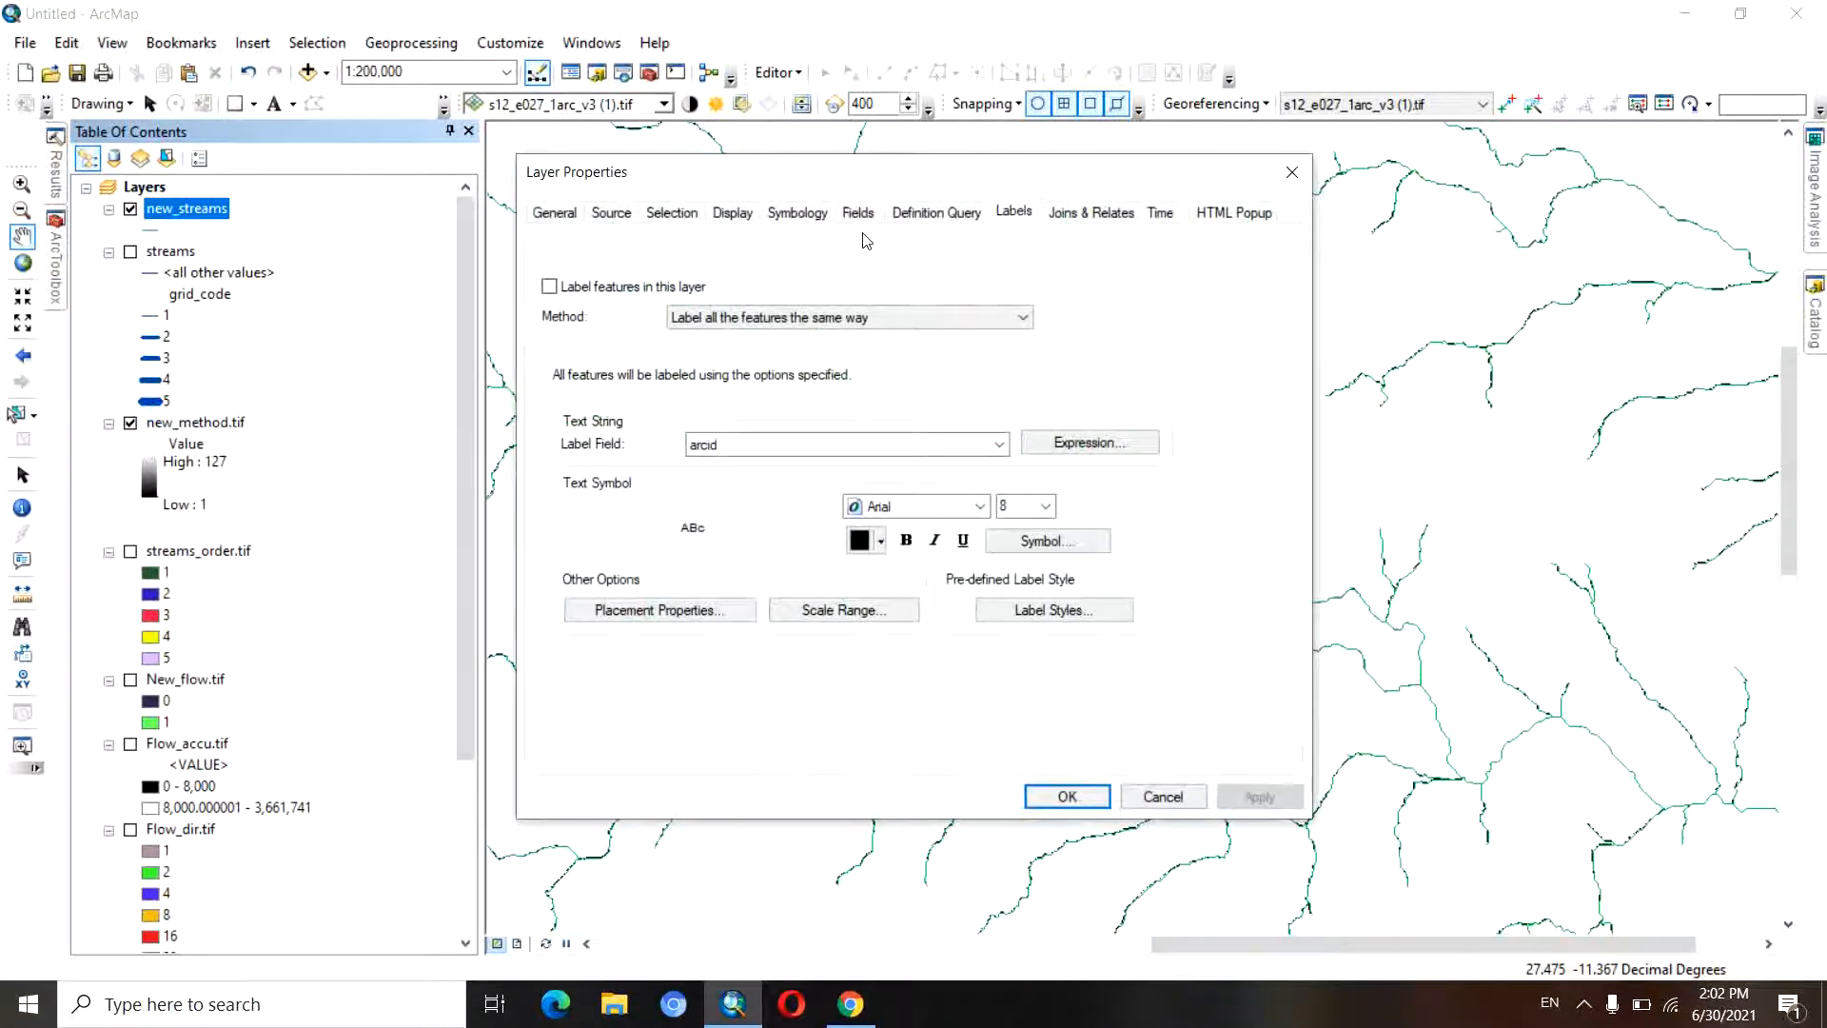
{"action": "left_click", "coordinate": [819, 215]}
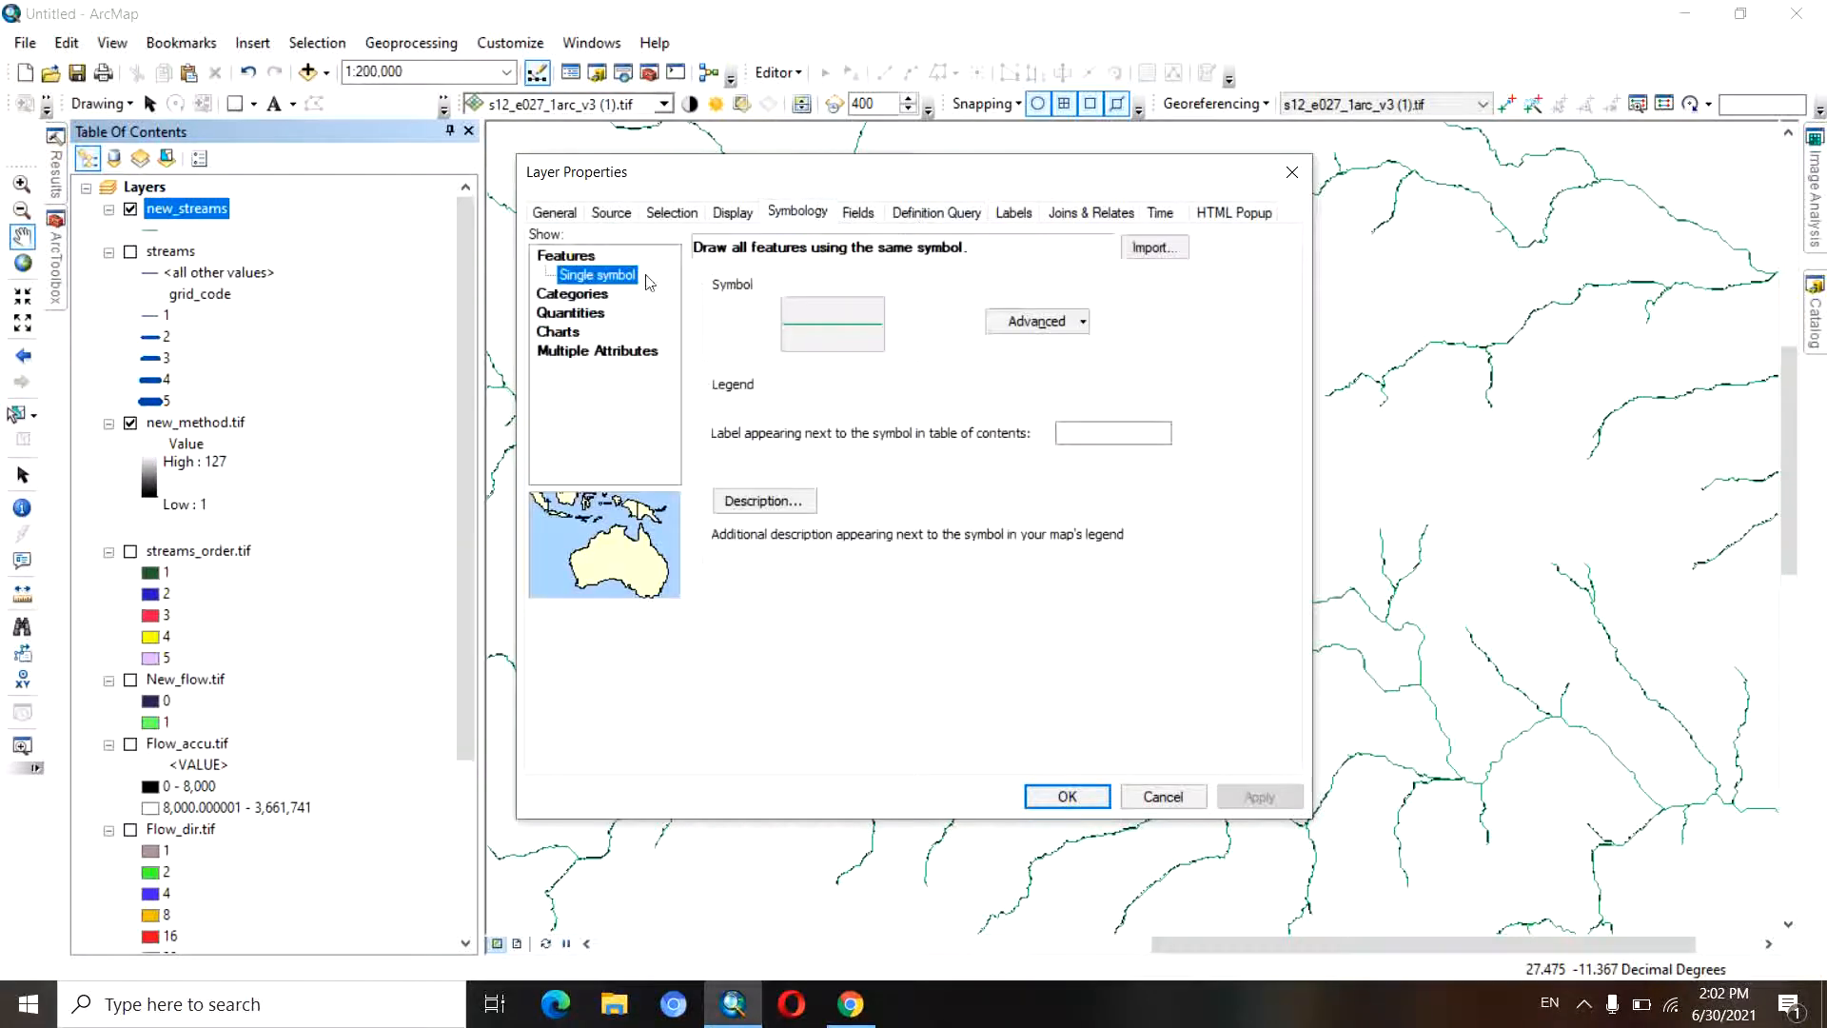
{"action": "left_click", "coordinate": [604, 293]}
{"action": "left_click", "coordinate": [917, 296]}
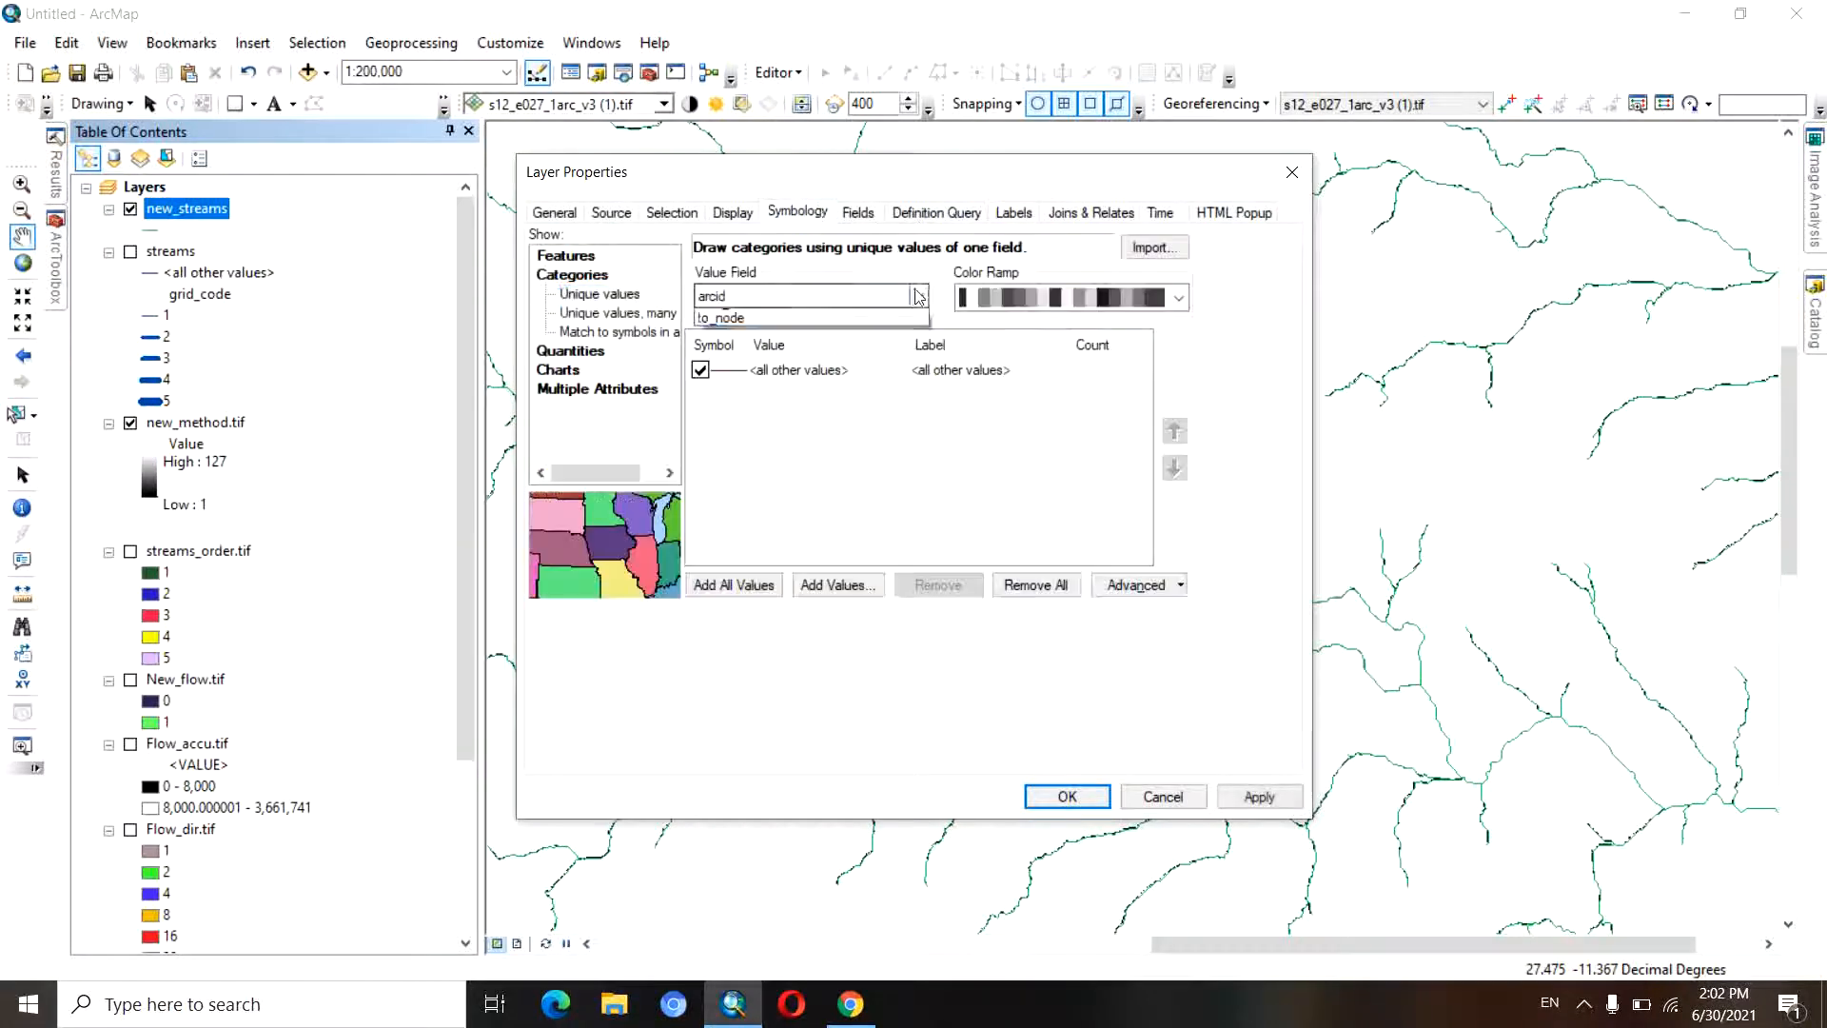
{"action": "left_click", "coordinate": [729, 333]}
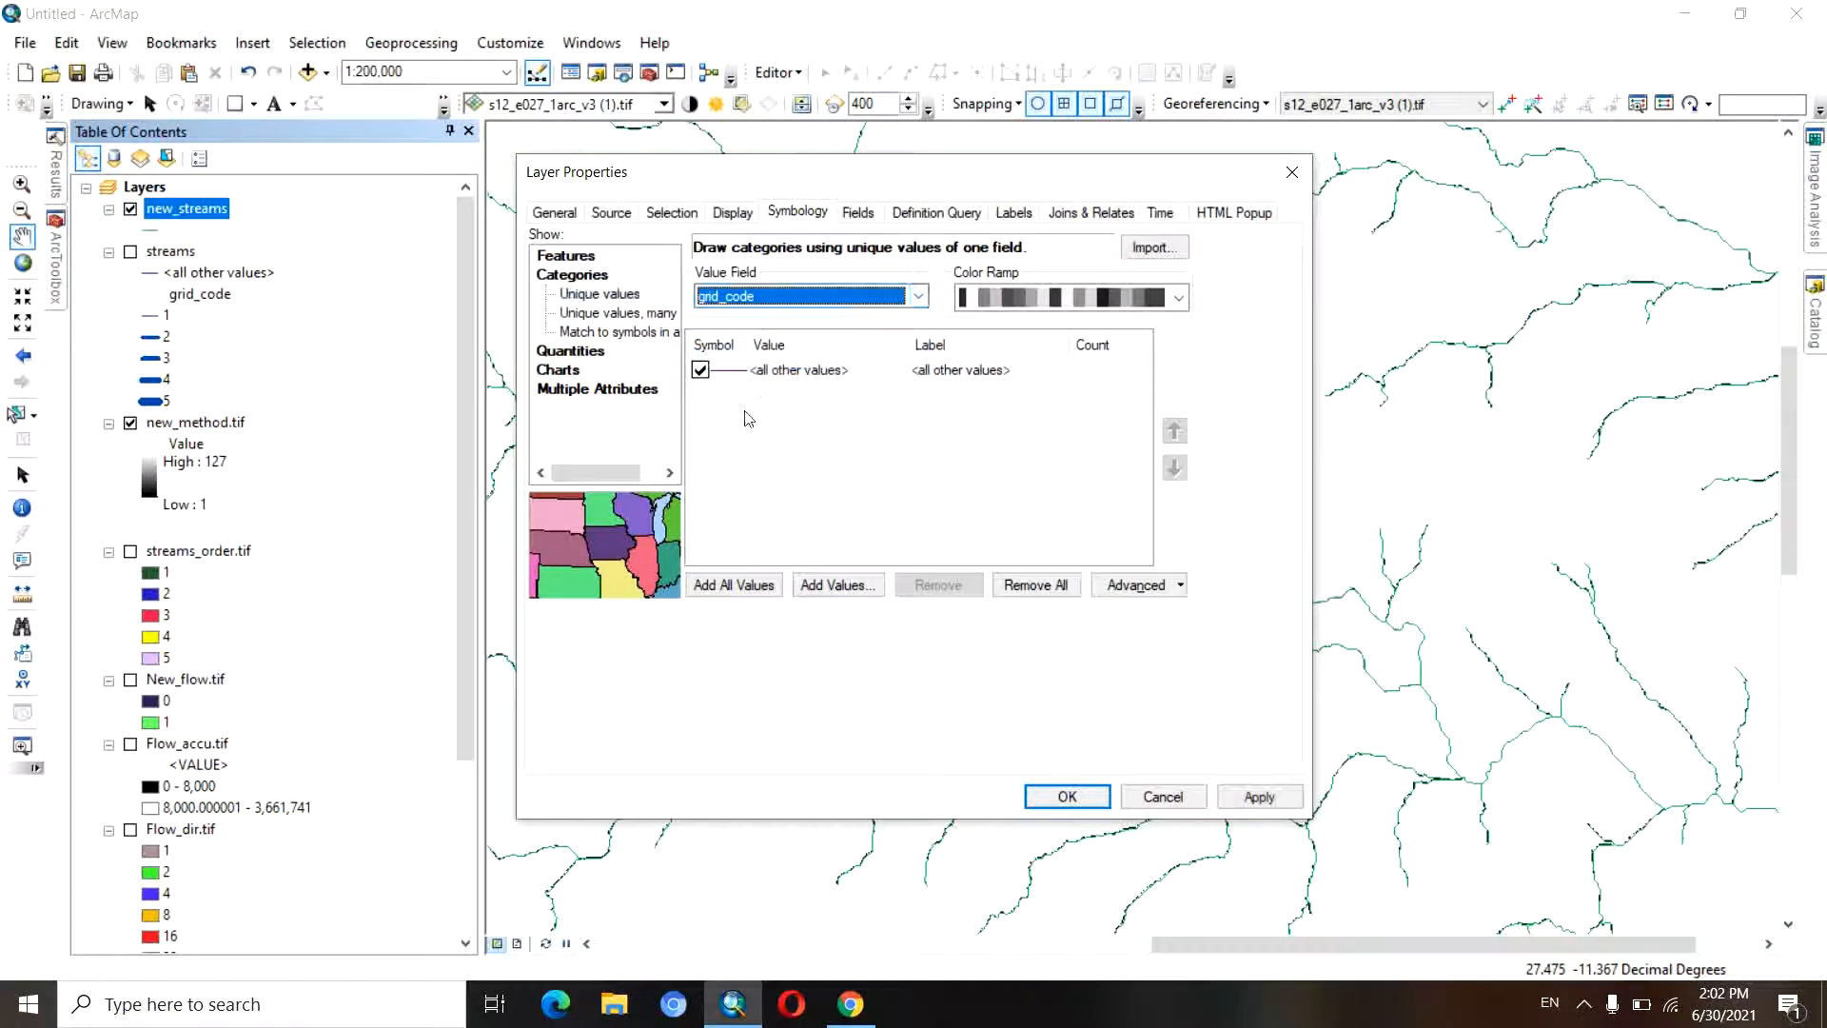
{"action": "left_click", "coordinate": [764, 584]}
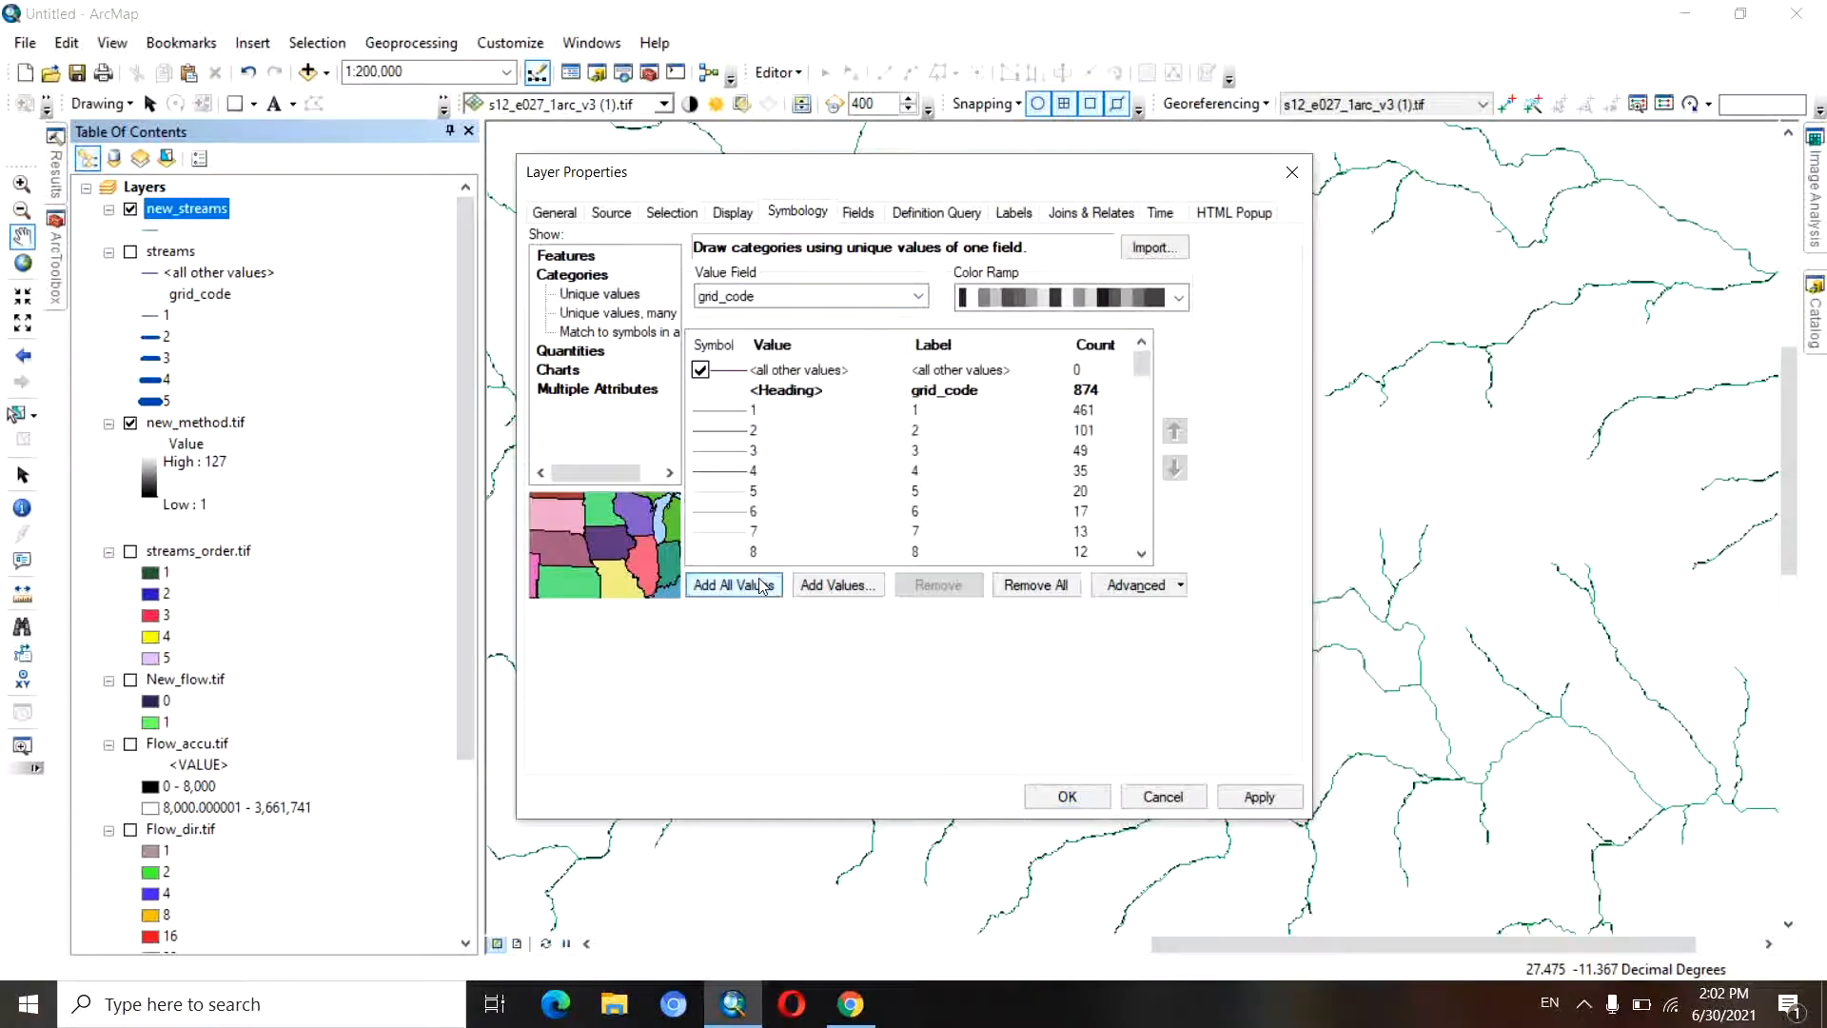
- Apply the light-to-dark blue color ramp to the grid_code classes of new_streams
{"action": "mouse_move", "coordinate": [1138, 380]}
{"action": "left_mouse_down"}
{"action": "mouse_move", "coordinate": [1128, 555]}
{"action": "mouse_move", "coordinate": [1126, 369]}
{"action": "left_mouse_up"}
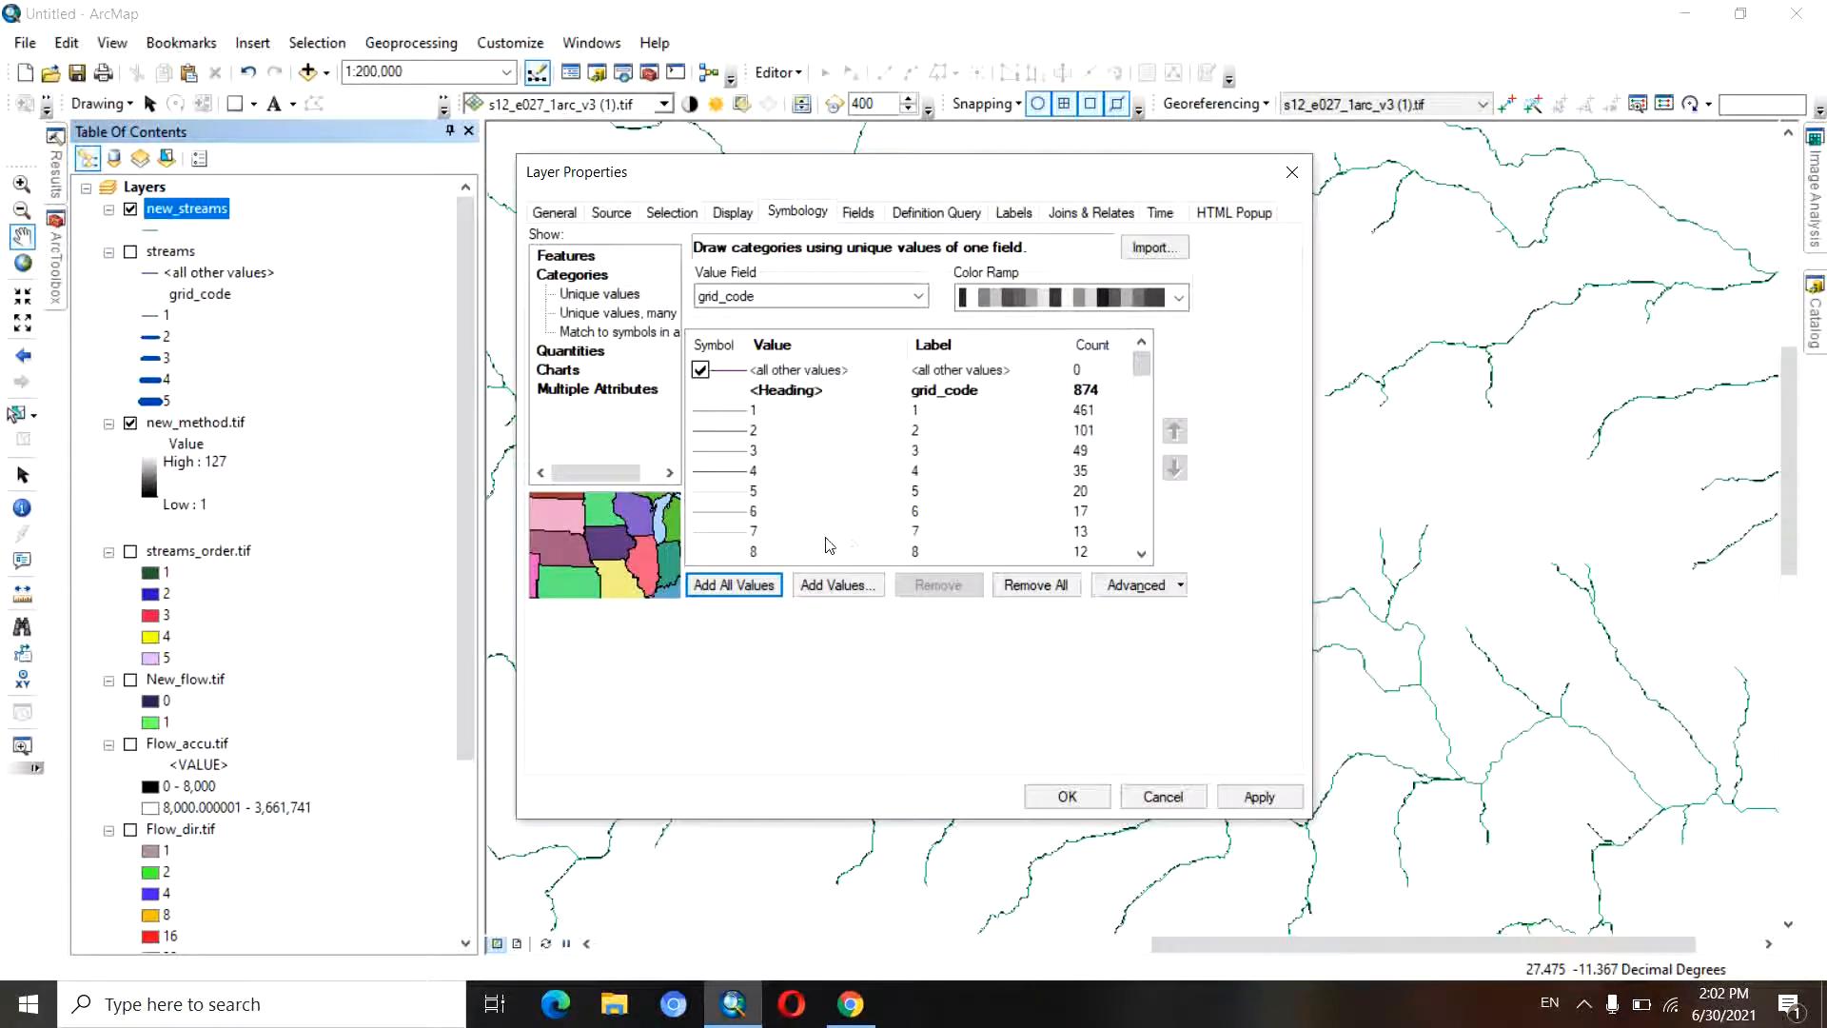
{"action": "left_click", "coordinate": [1179, 298]}
{"action": "scroll", "coordinate": [1163, 421], "scroll_direction": "up", "scroll_amount": 5}
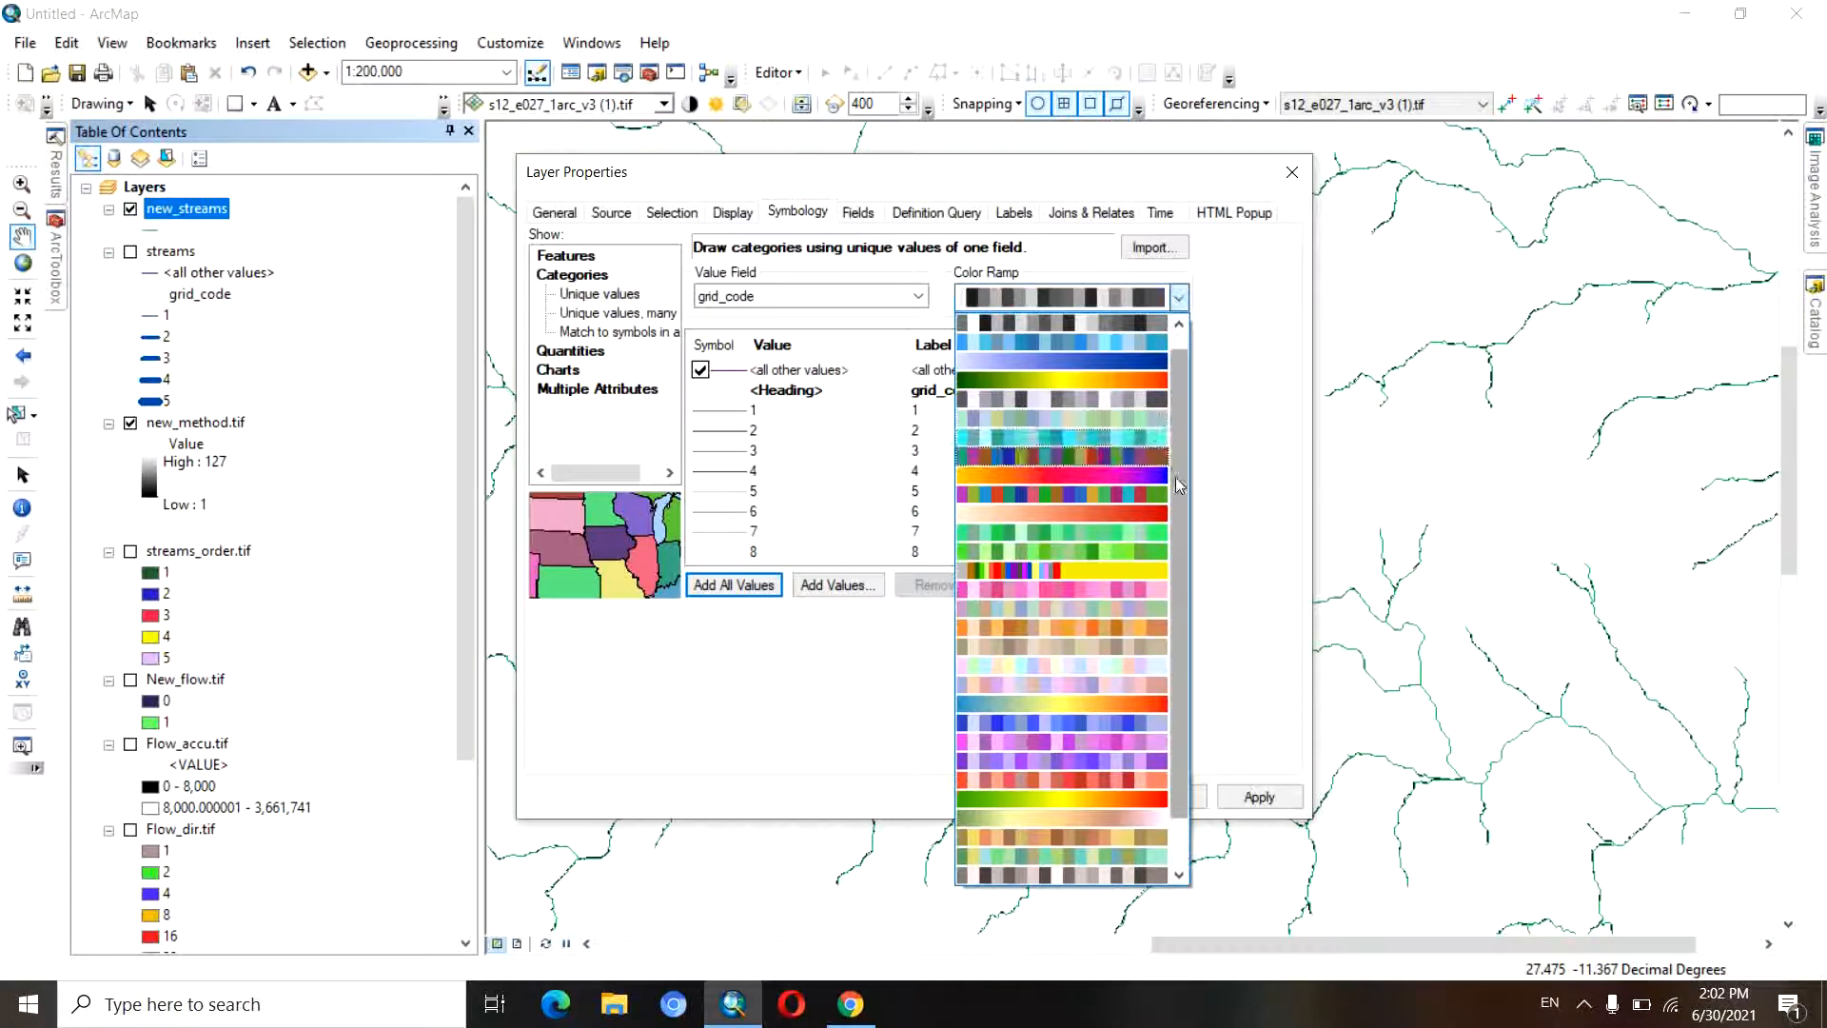
{"action": "left_click_drag", "start_coordinate": [1181, 490], "coordinate": [1184, 469]}
{"action": "left_click", "coordinate": [1117, 380]}
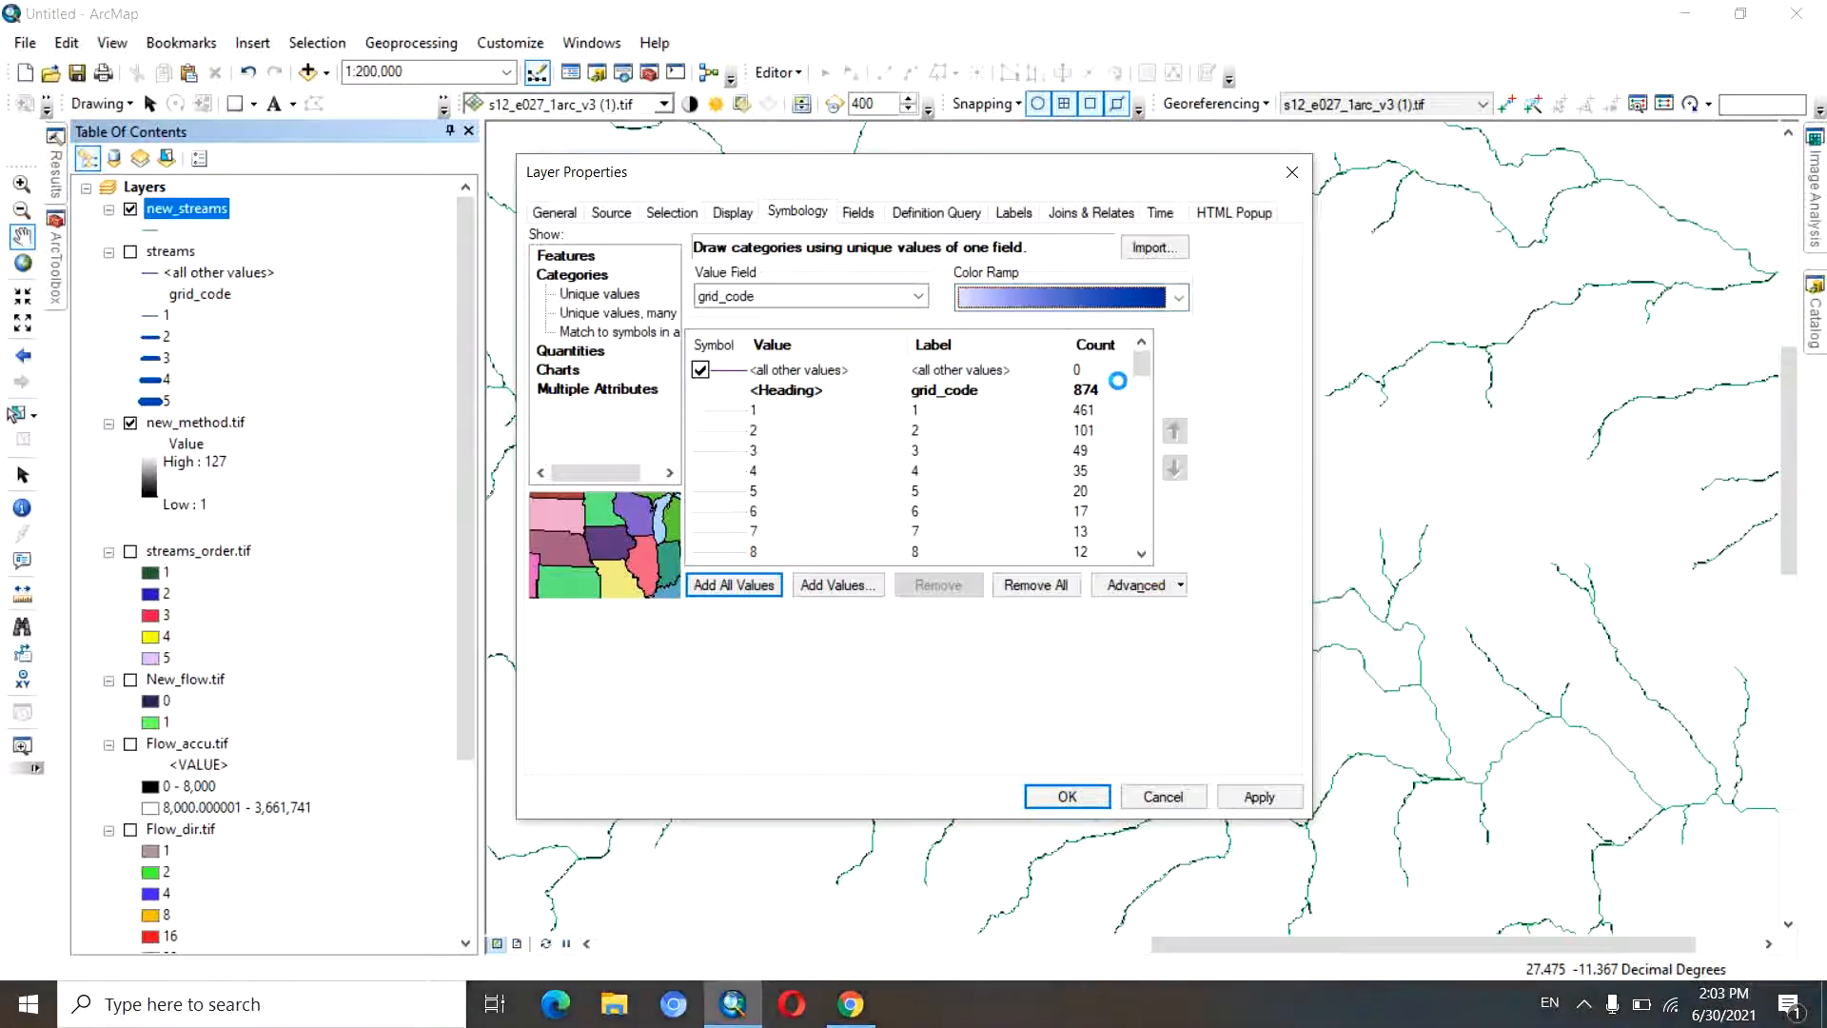
{"action": "left_click", "coordinate": [1256, 796]}
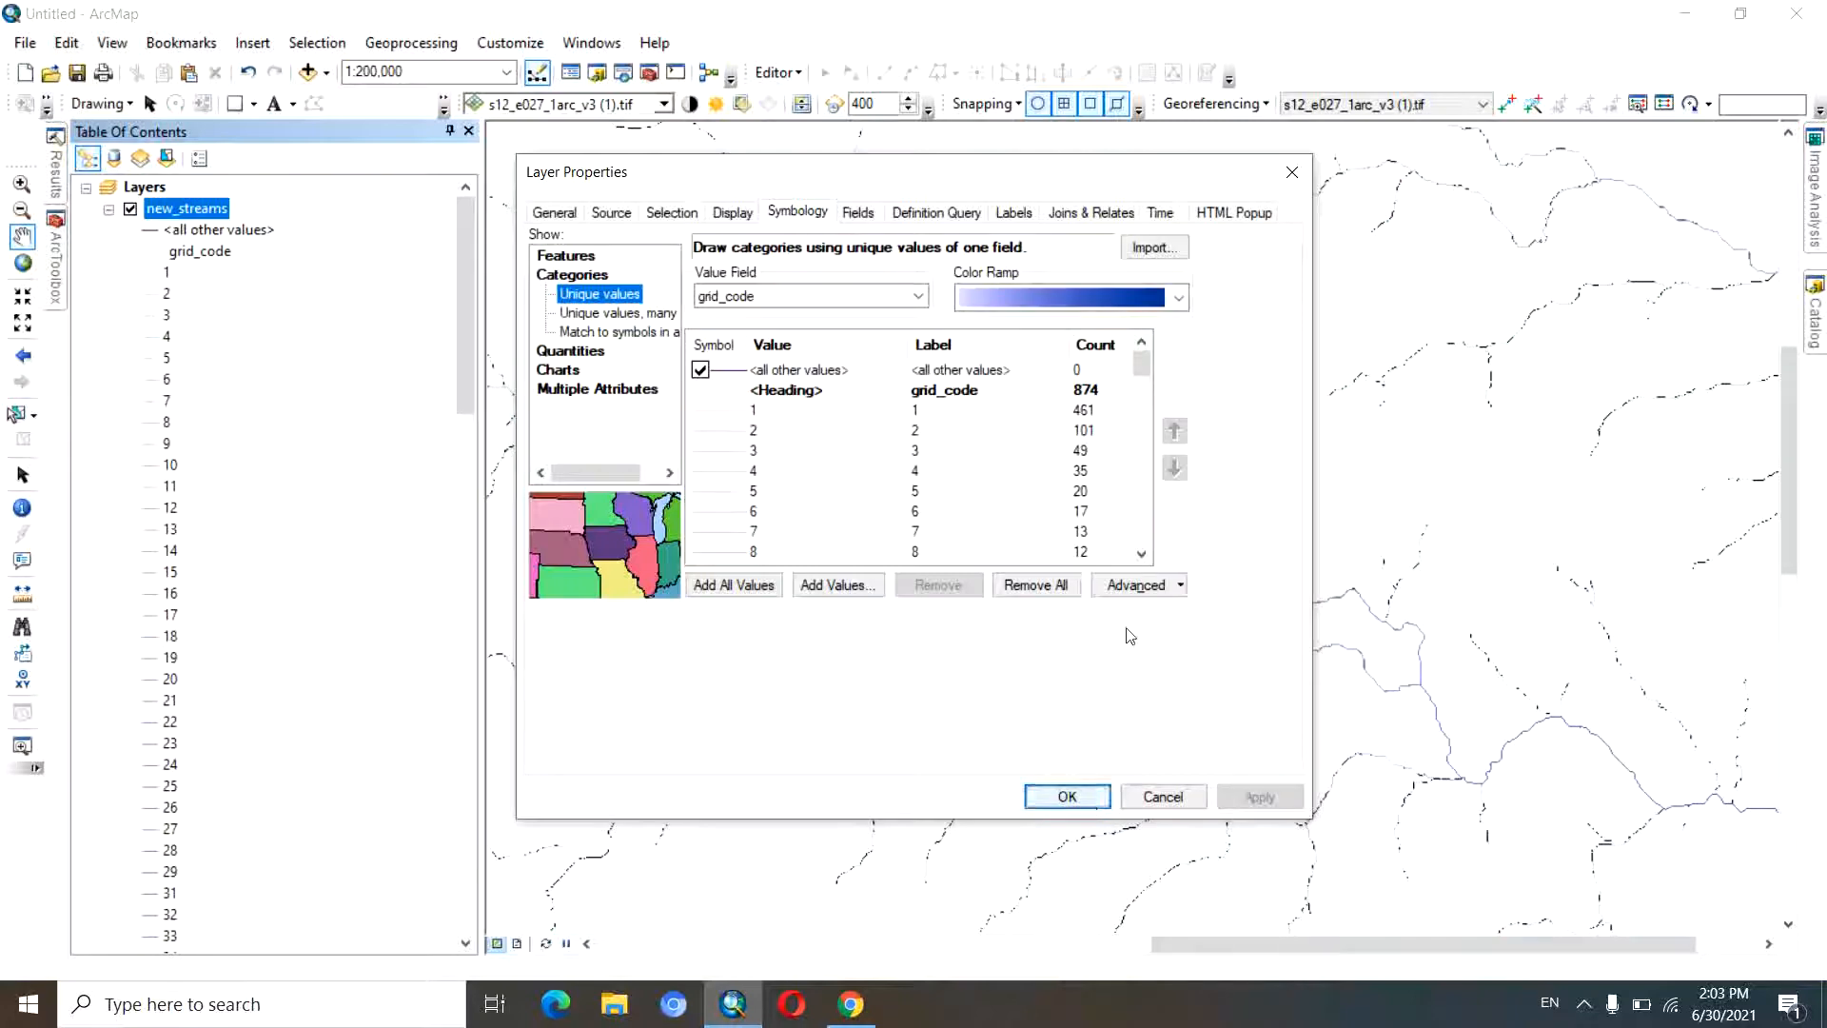
- Label the new_streams features with the grid_code field at font size 12 and apply the layer properties
{"action": "left_click", "coordinate": [1014, 213]}
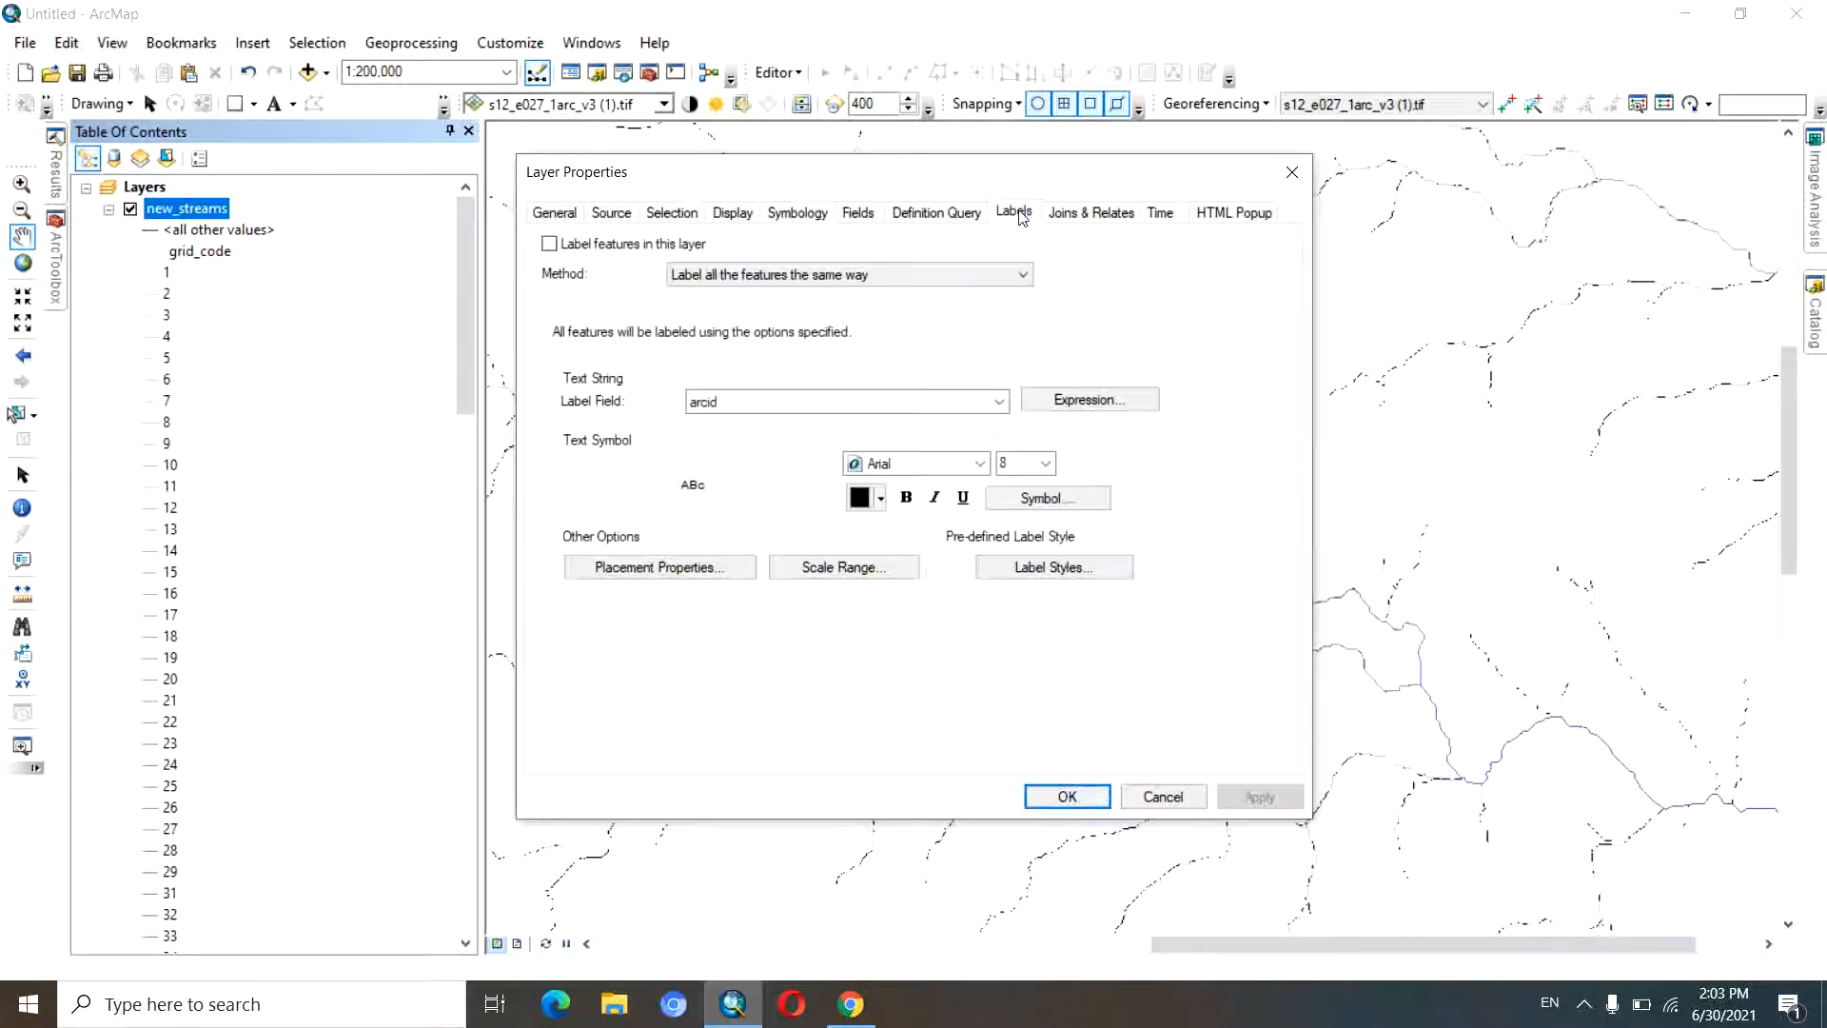
{"action": "left_click", "coordinate": [550, 244]}
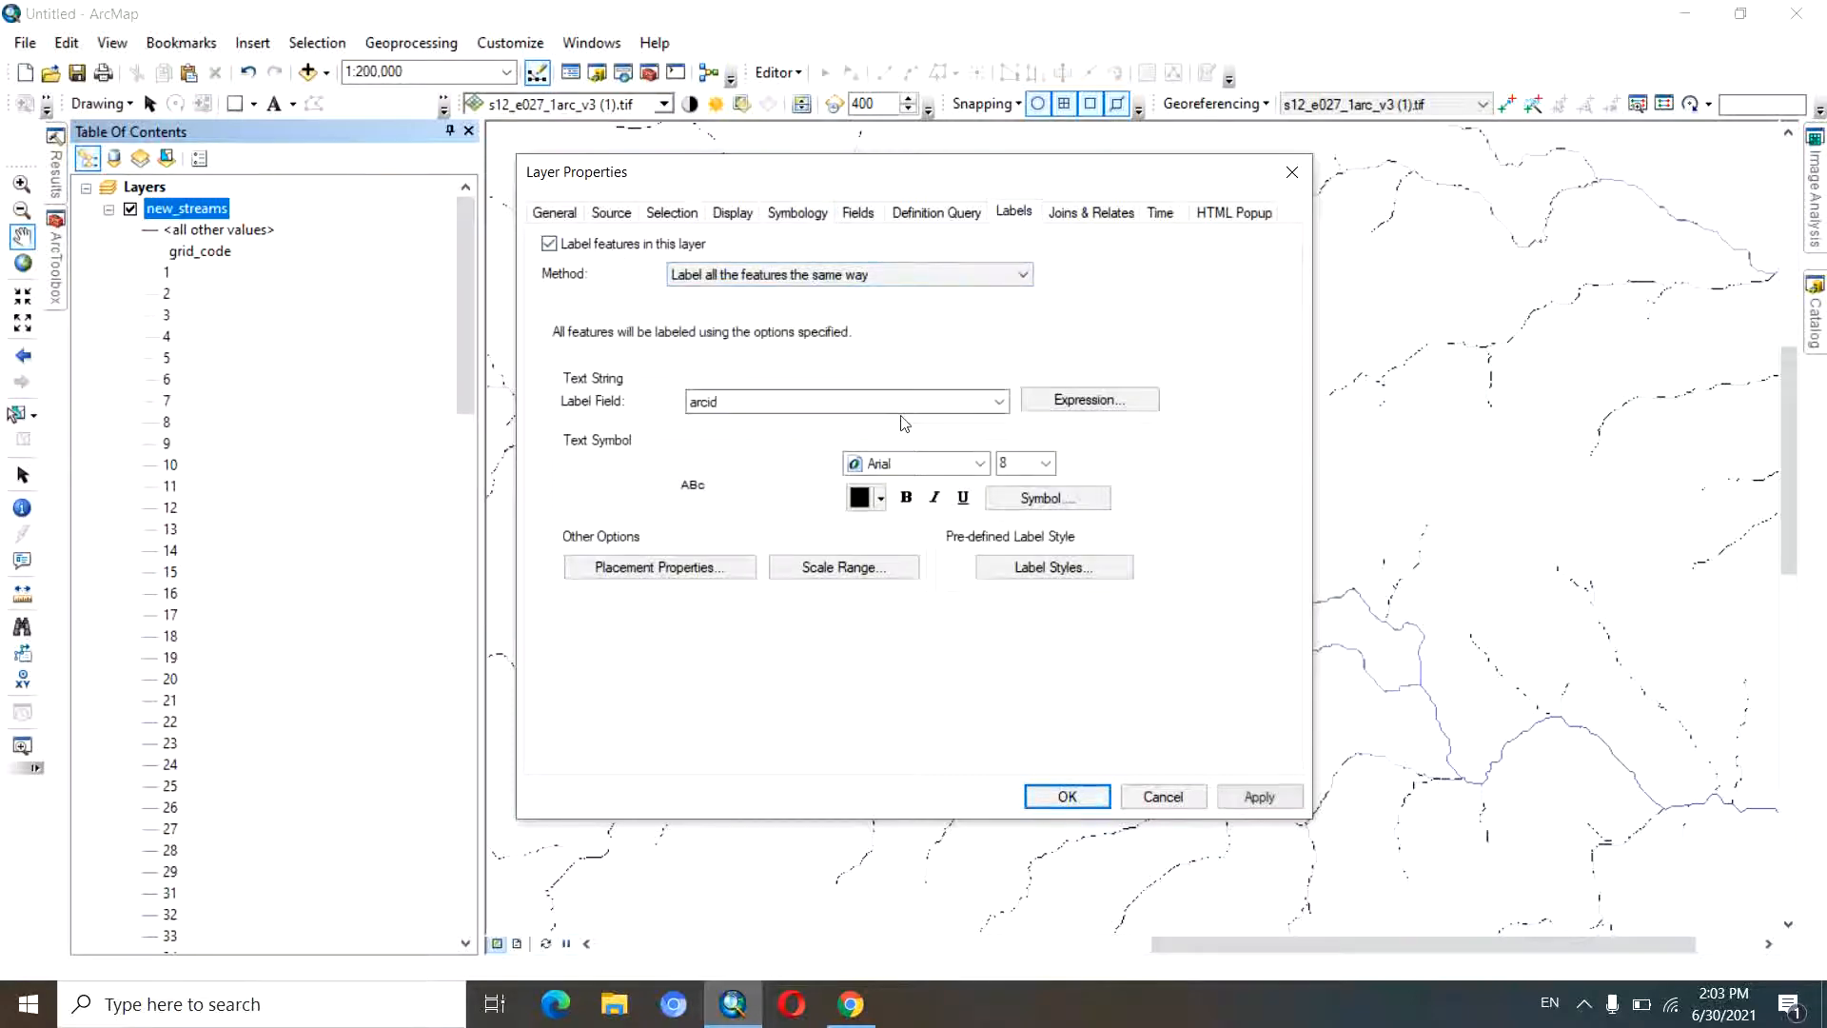
{"action": "left_click", "coordinate": [1000, 404]}
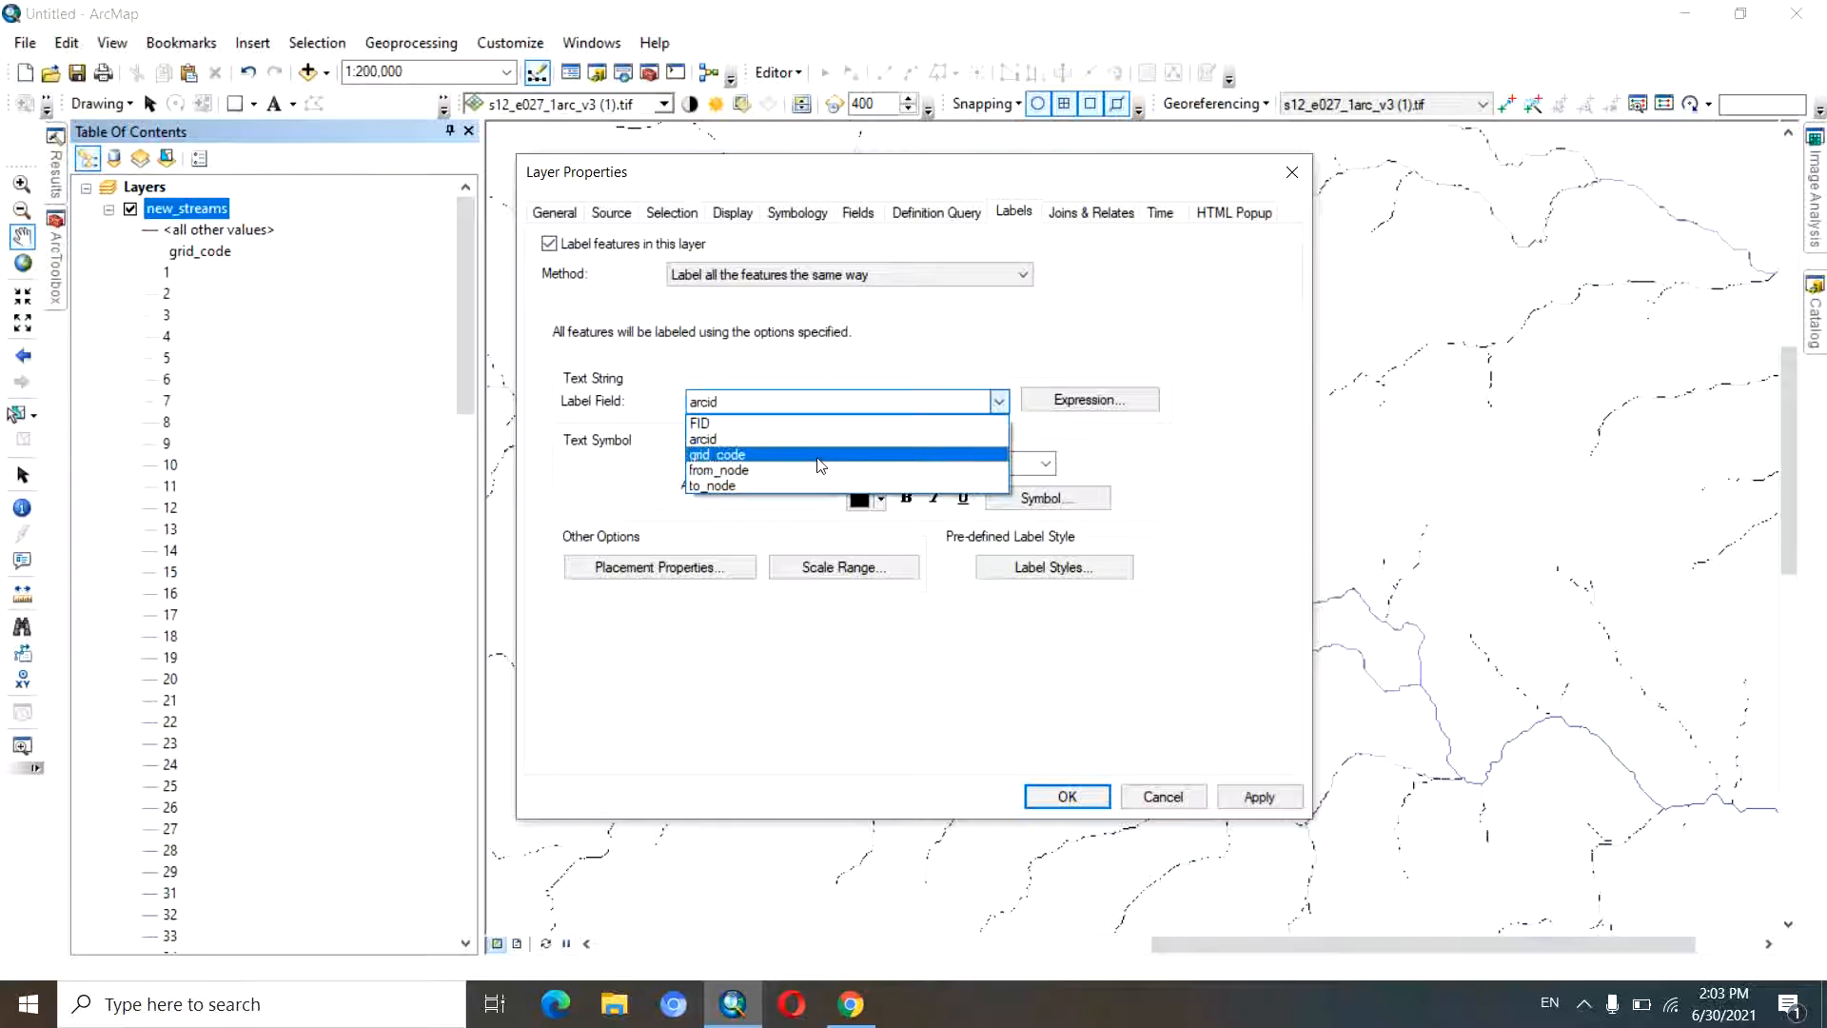
{"action": "left_click", "coordinate": [806, 456]}
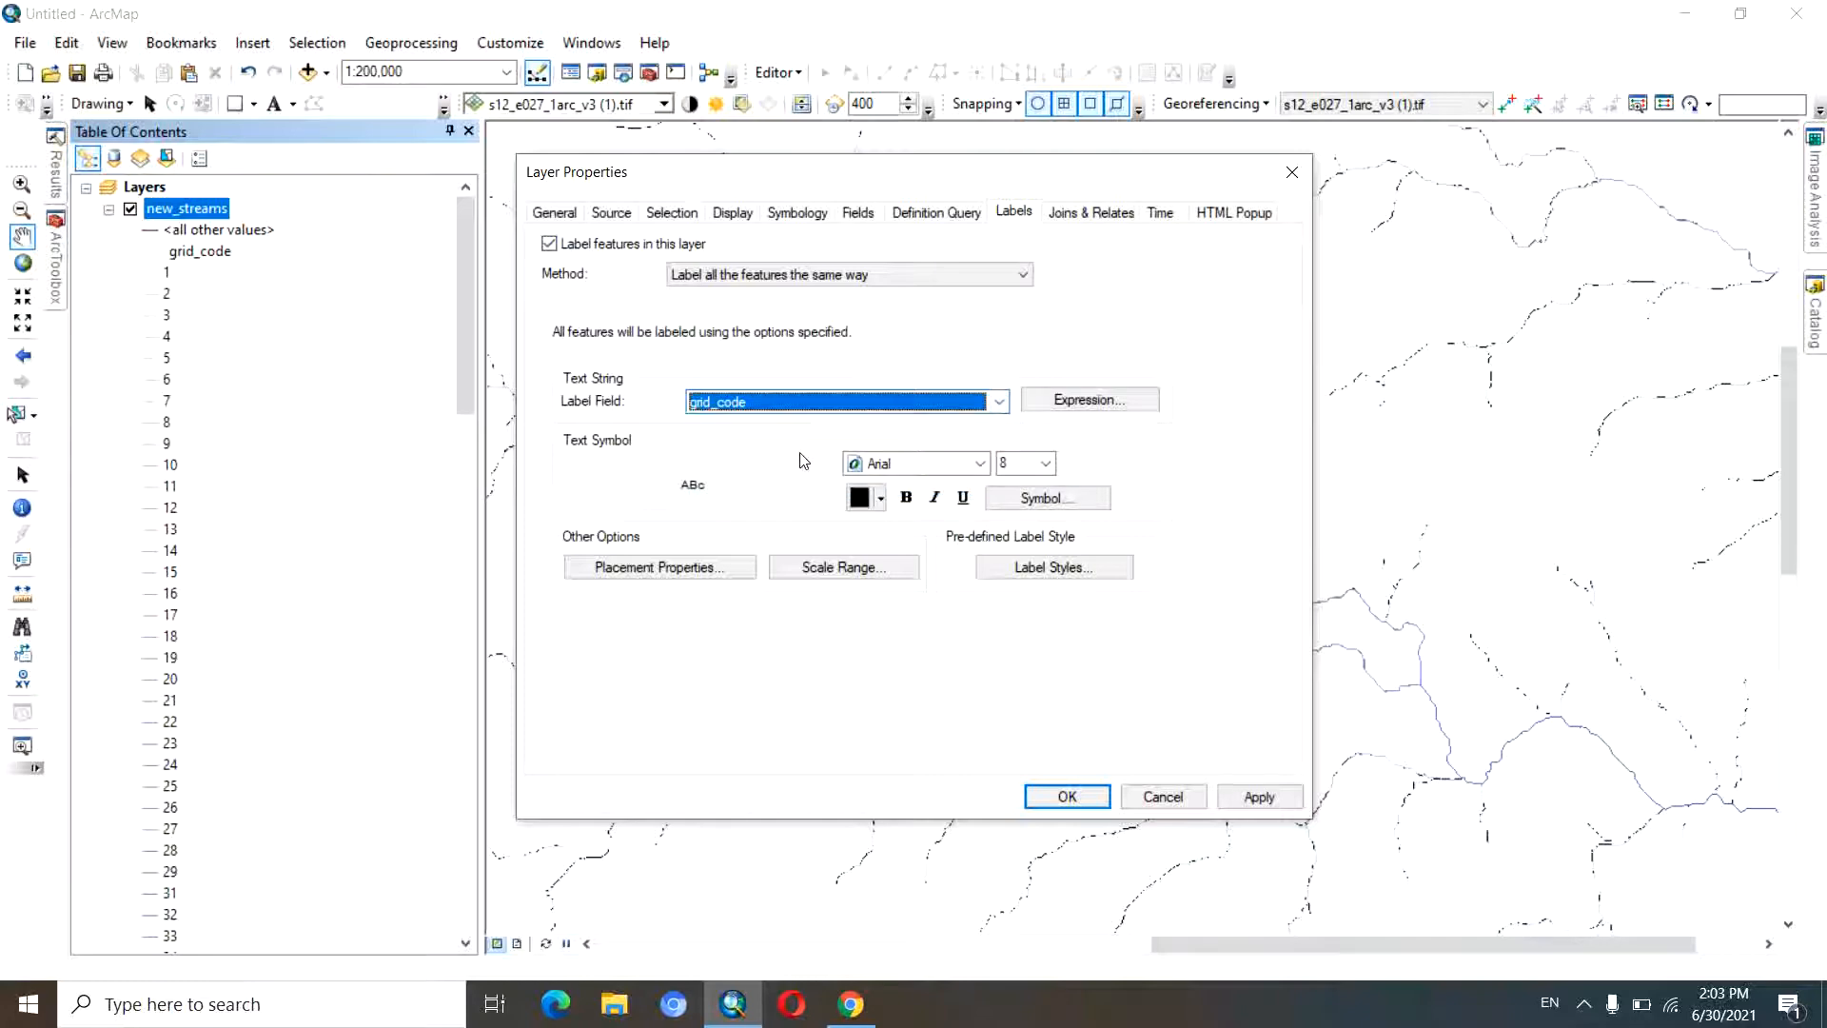
{"action": "left_click", "coordinate": [1046, 463]}
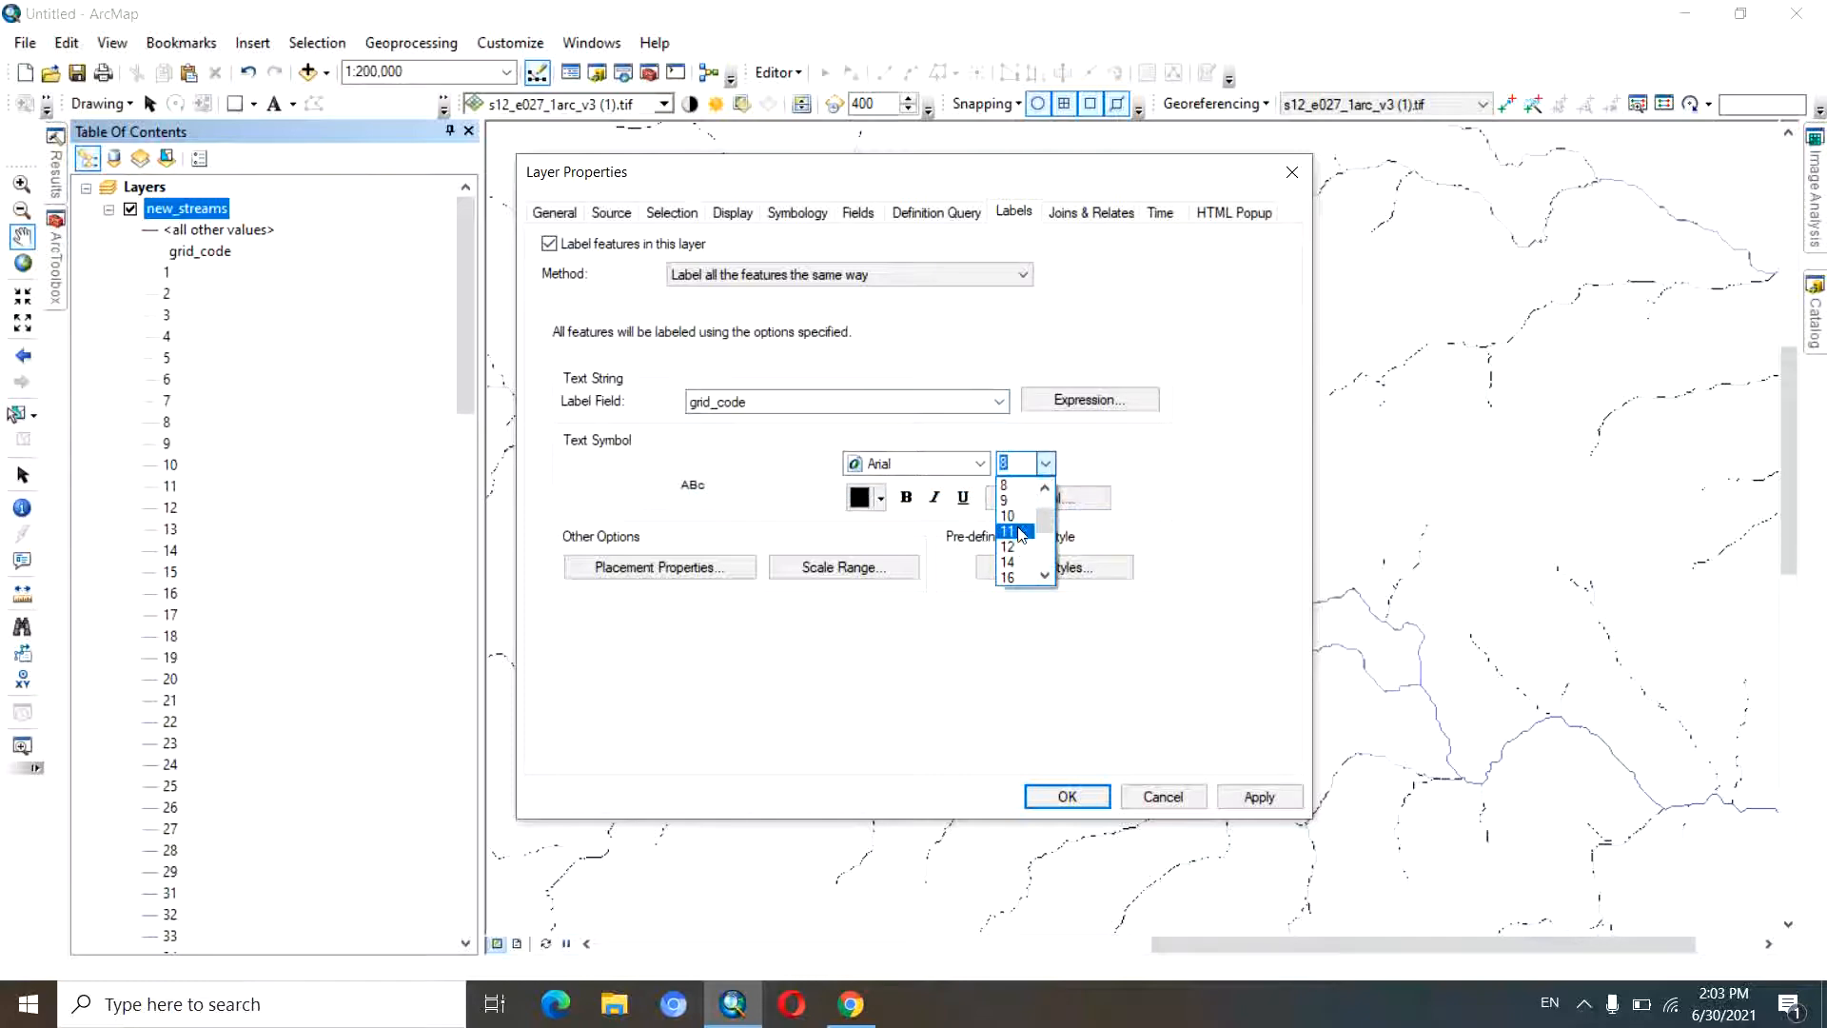
{"action": "left_click", "coordinate": [1011, 548]}
{"action": "left_click", "coordinate": [1258, 796]}
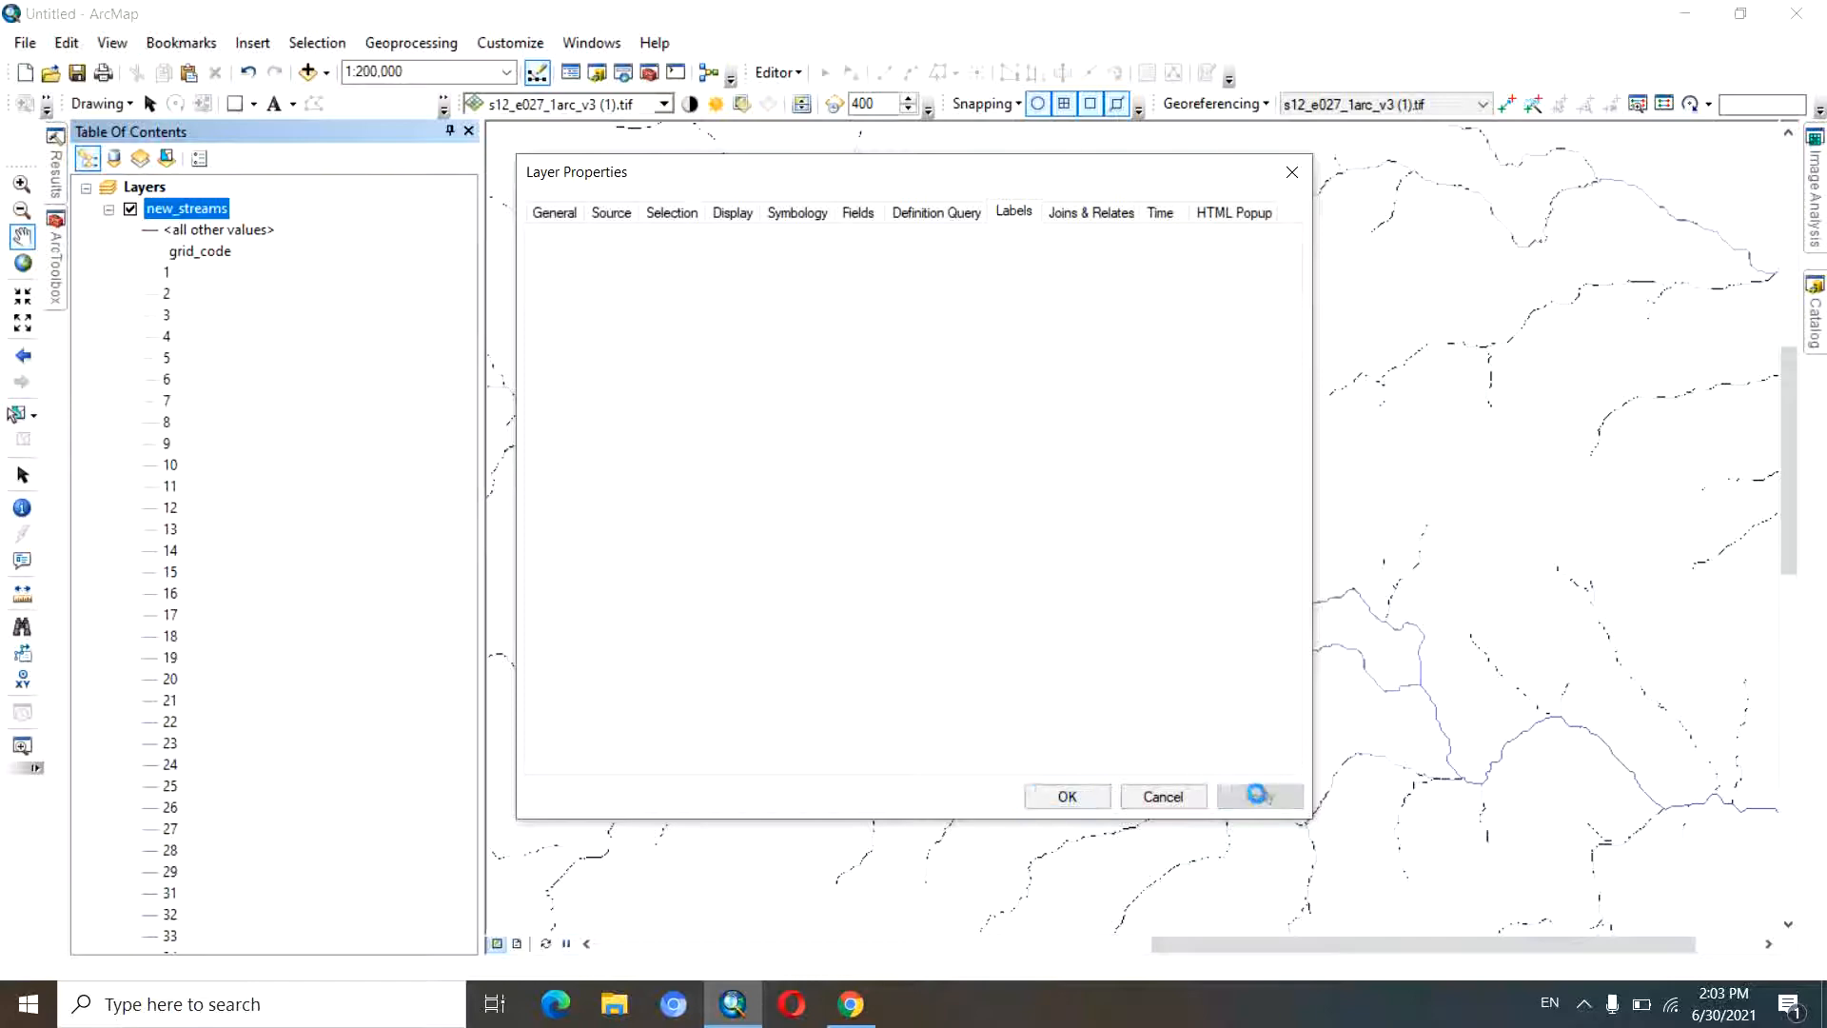
- Close the layer properties, display the streams layer together with new_streams, and collapse both layers' legends
{"action": "left_click", "coordinate": [1067, 797]}
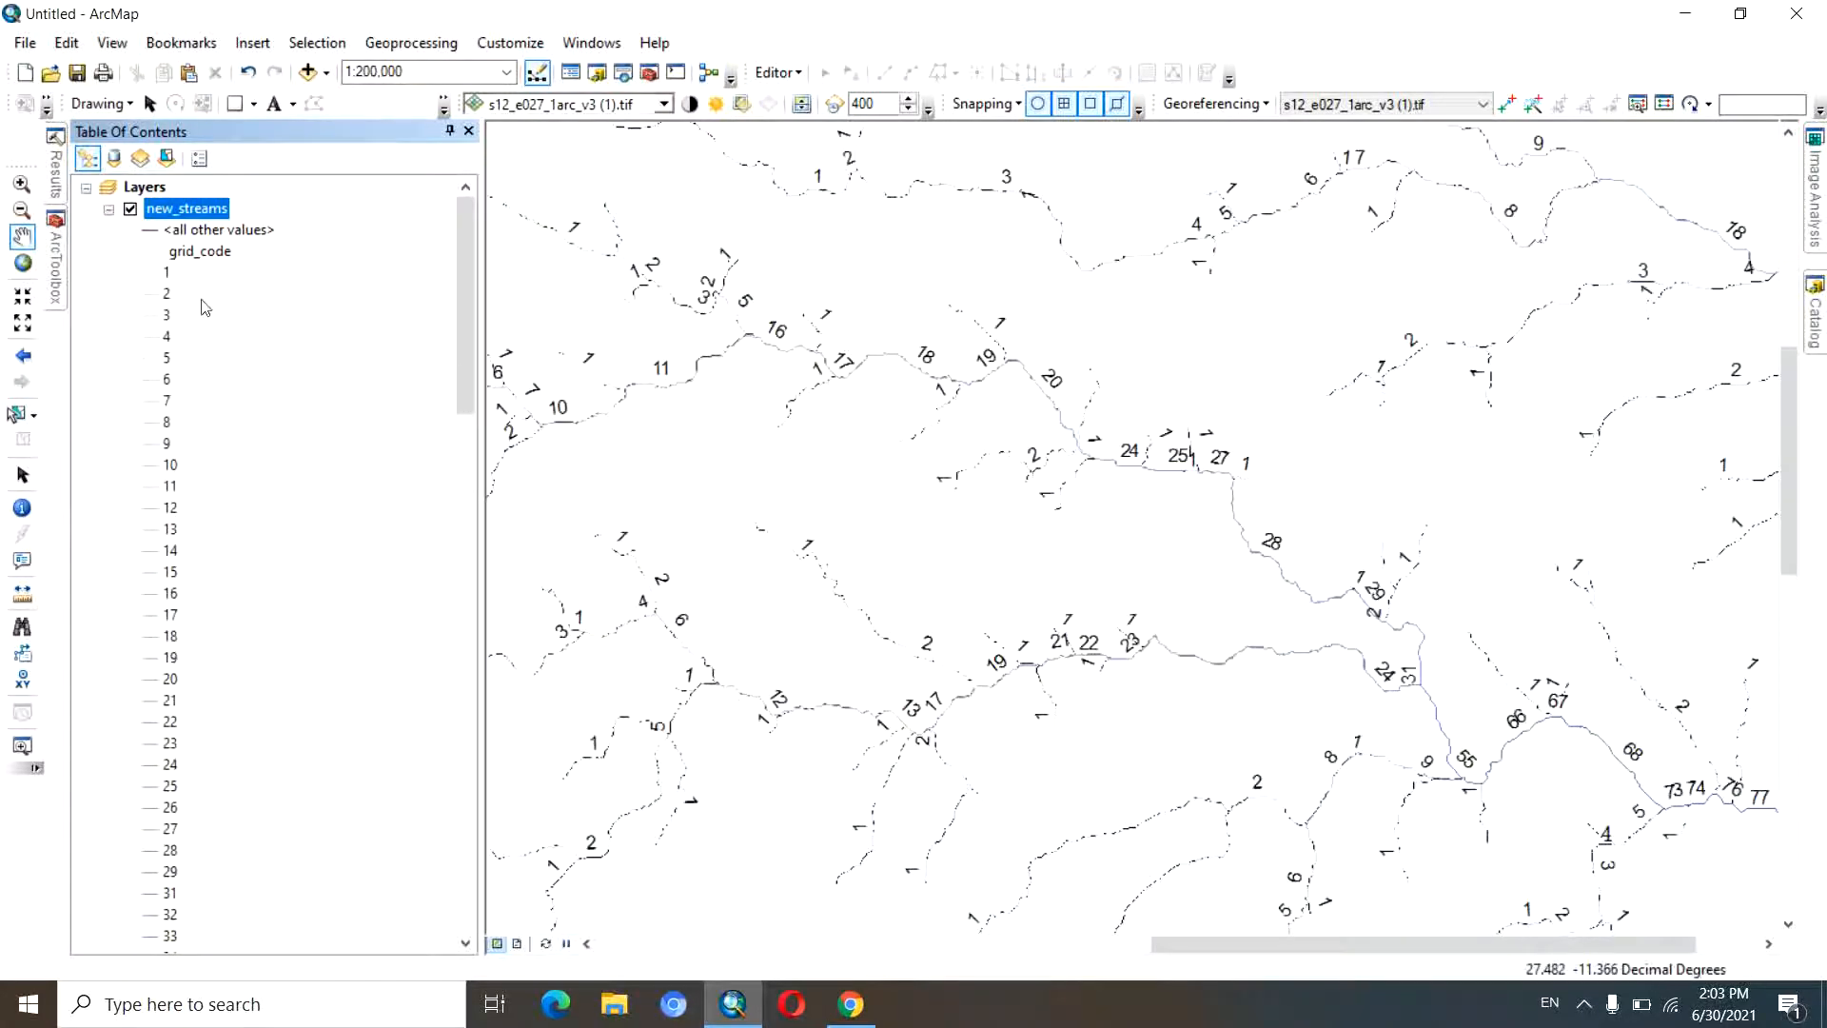
{"action": "left_click", "coordinate": [110, 212]}
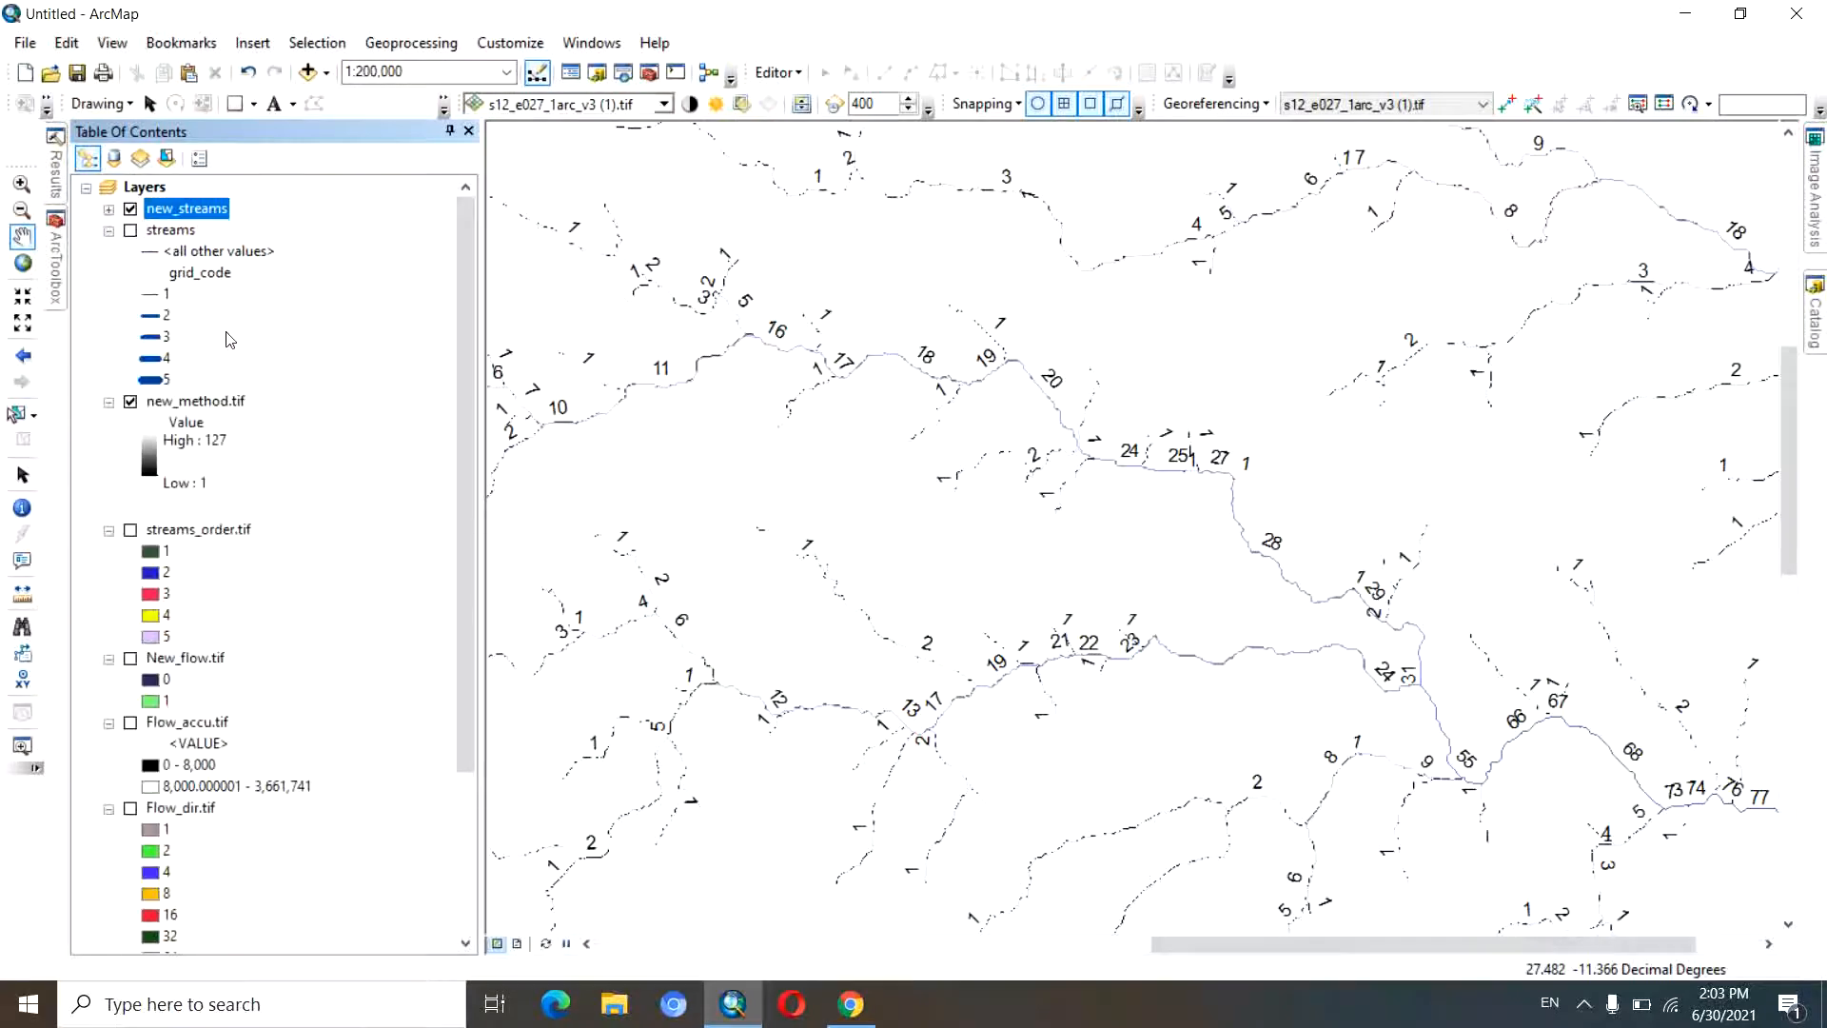
{"action": "left_click", "coordinate": [131, 231]}
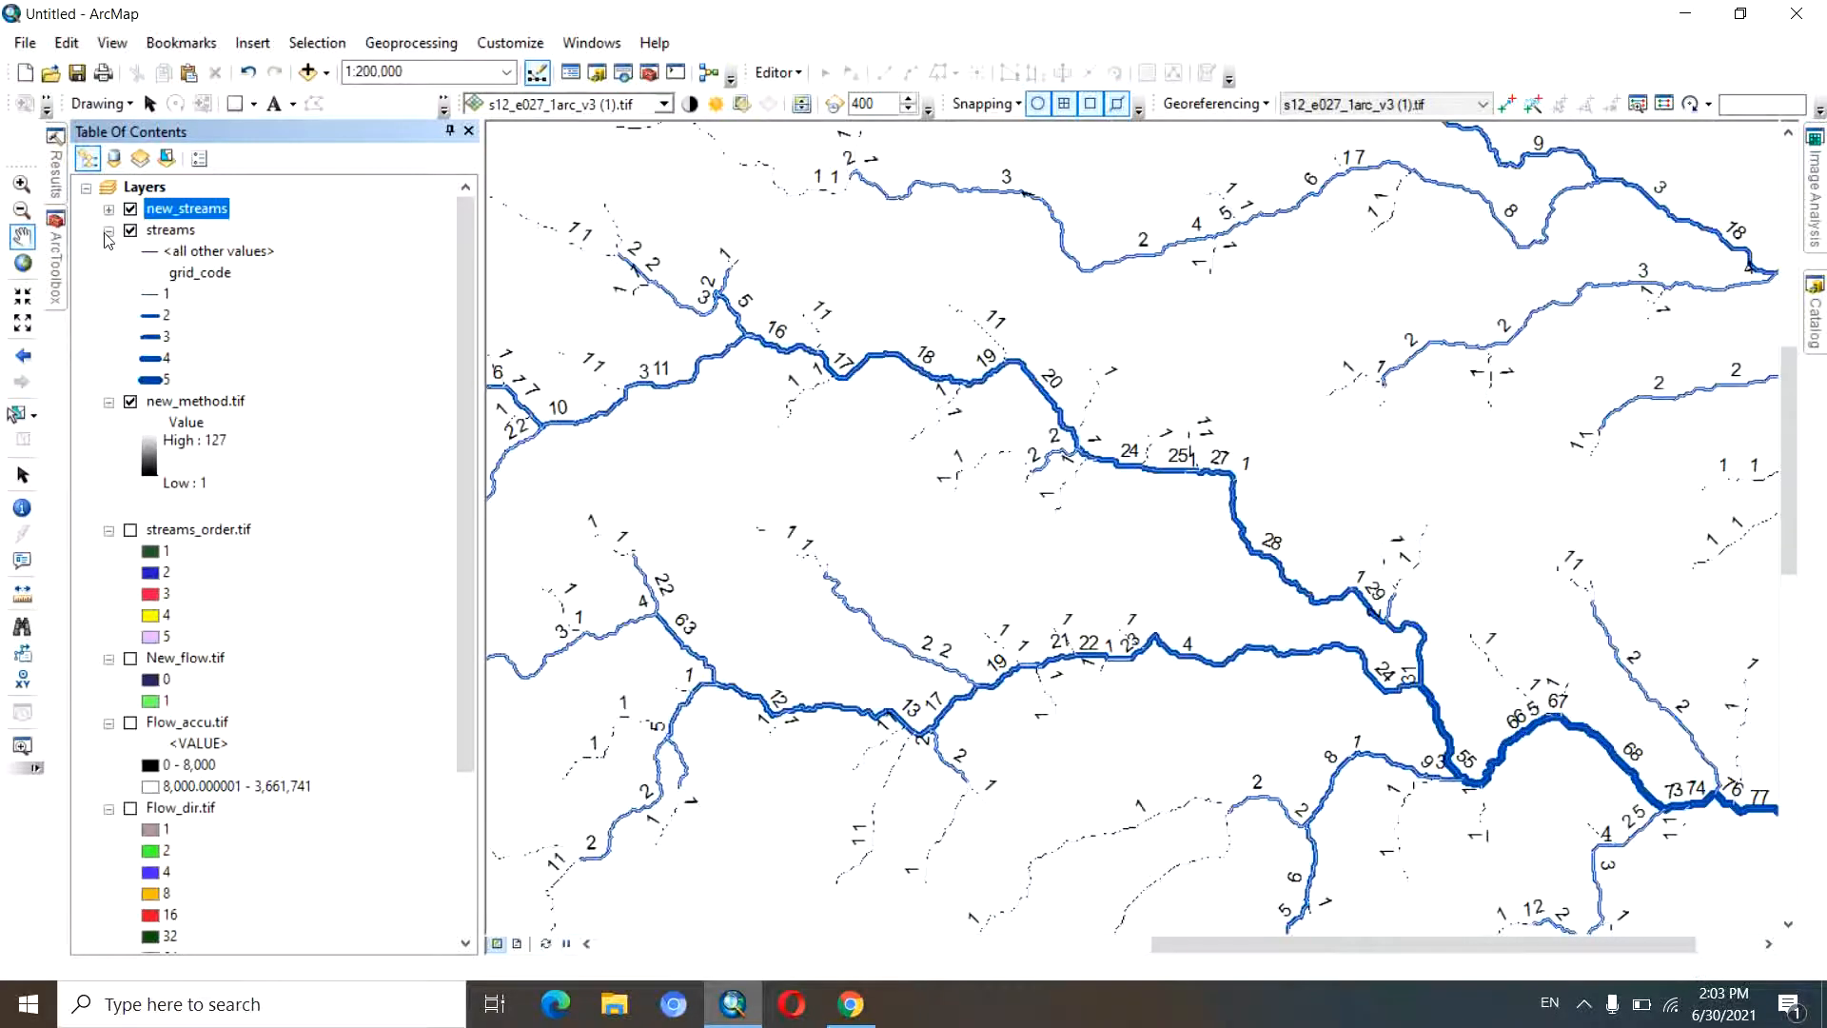
{"action": "left_click", "coordinate": [109, 232]}
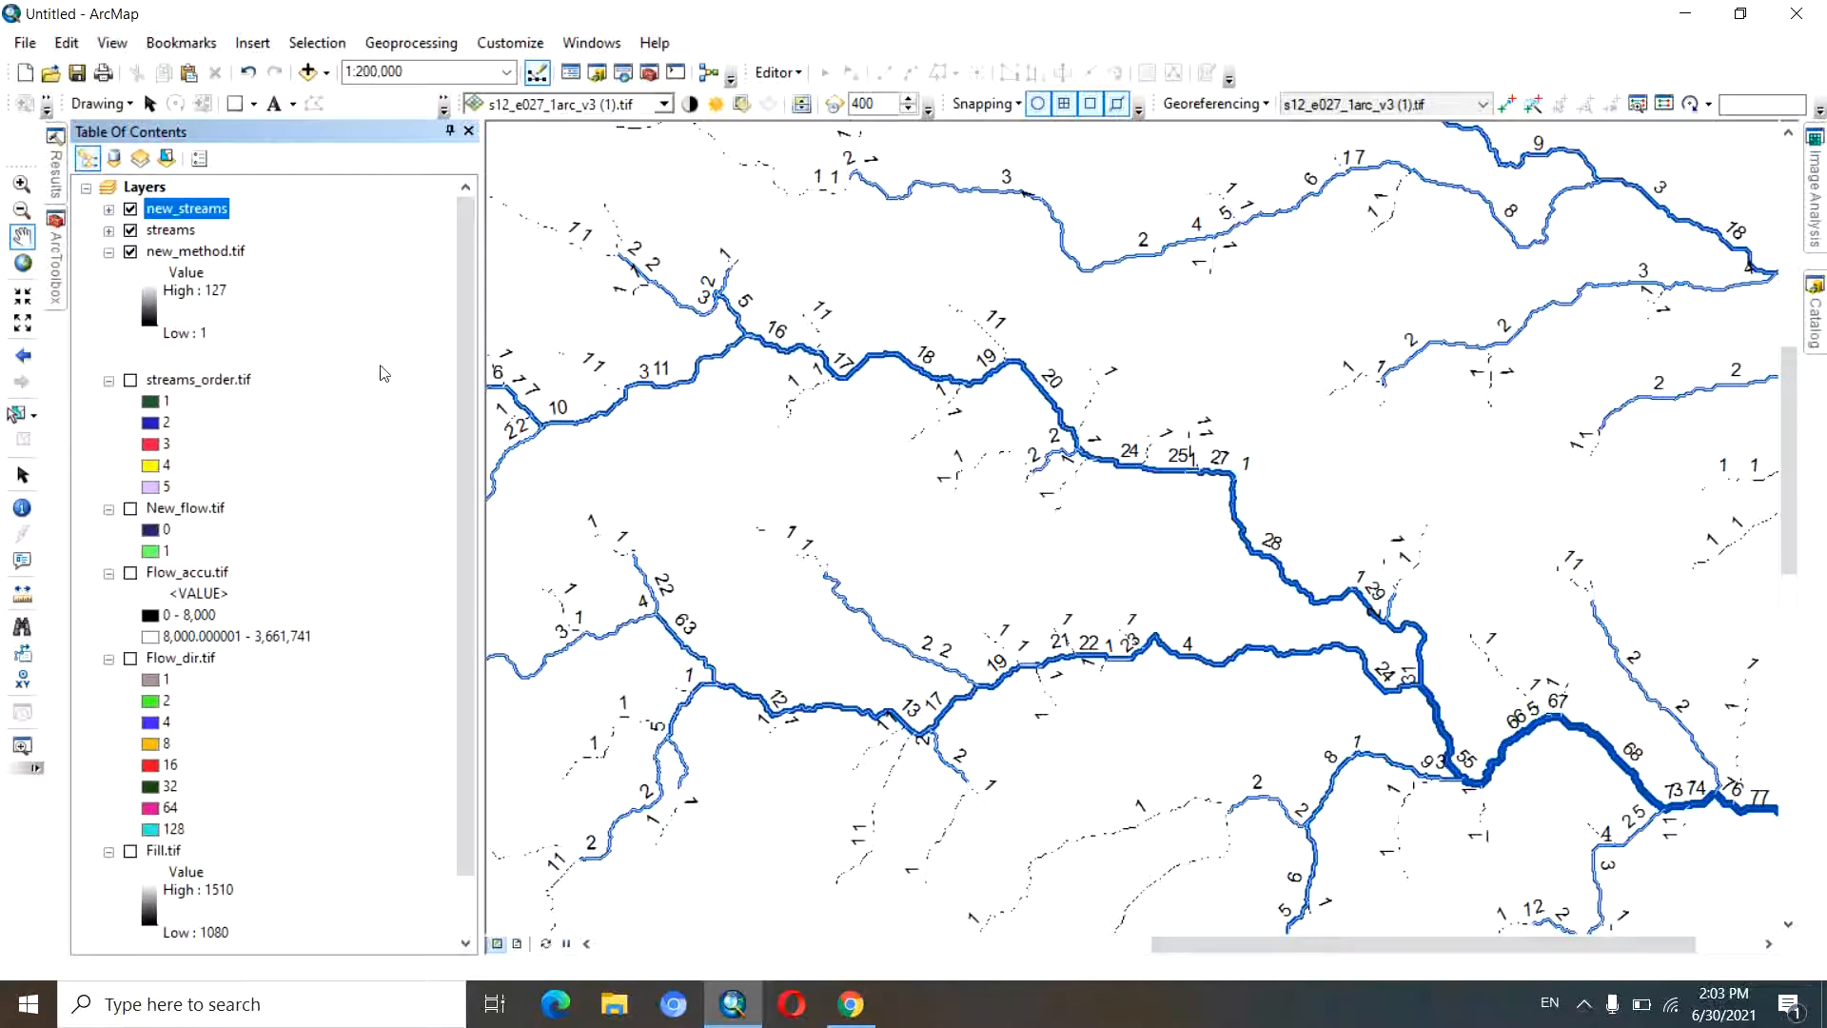
{"action": "scroll", "coordinate": [1109, 505], "scroll_direction": "down", "scroll_amount": 1}
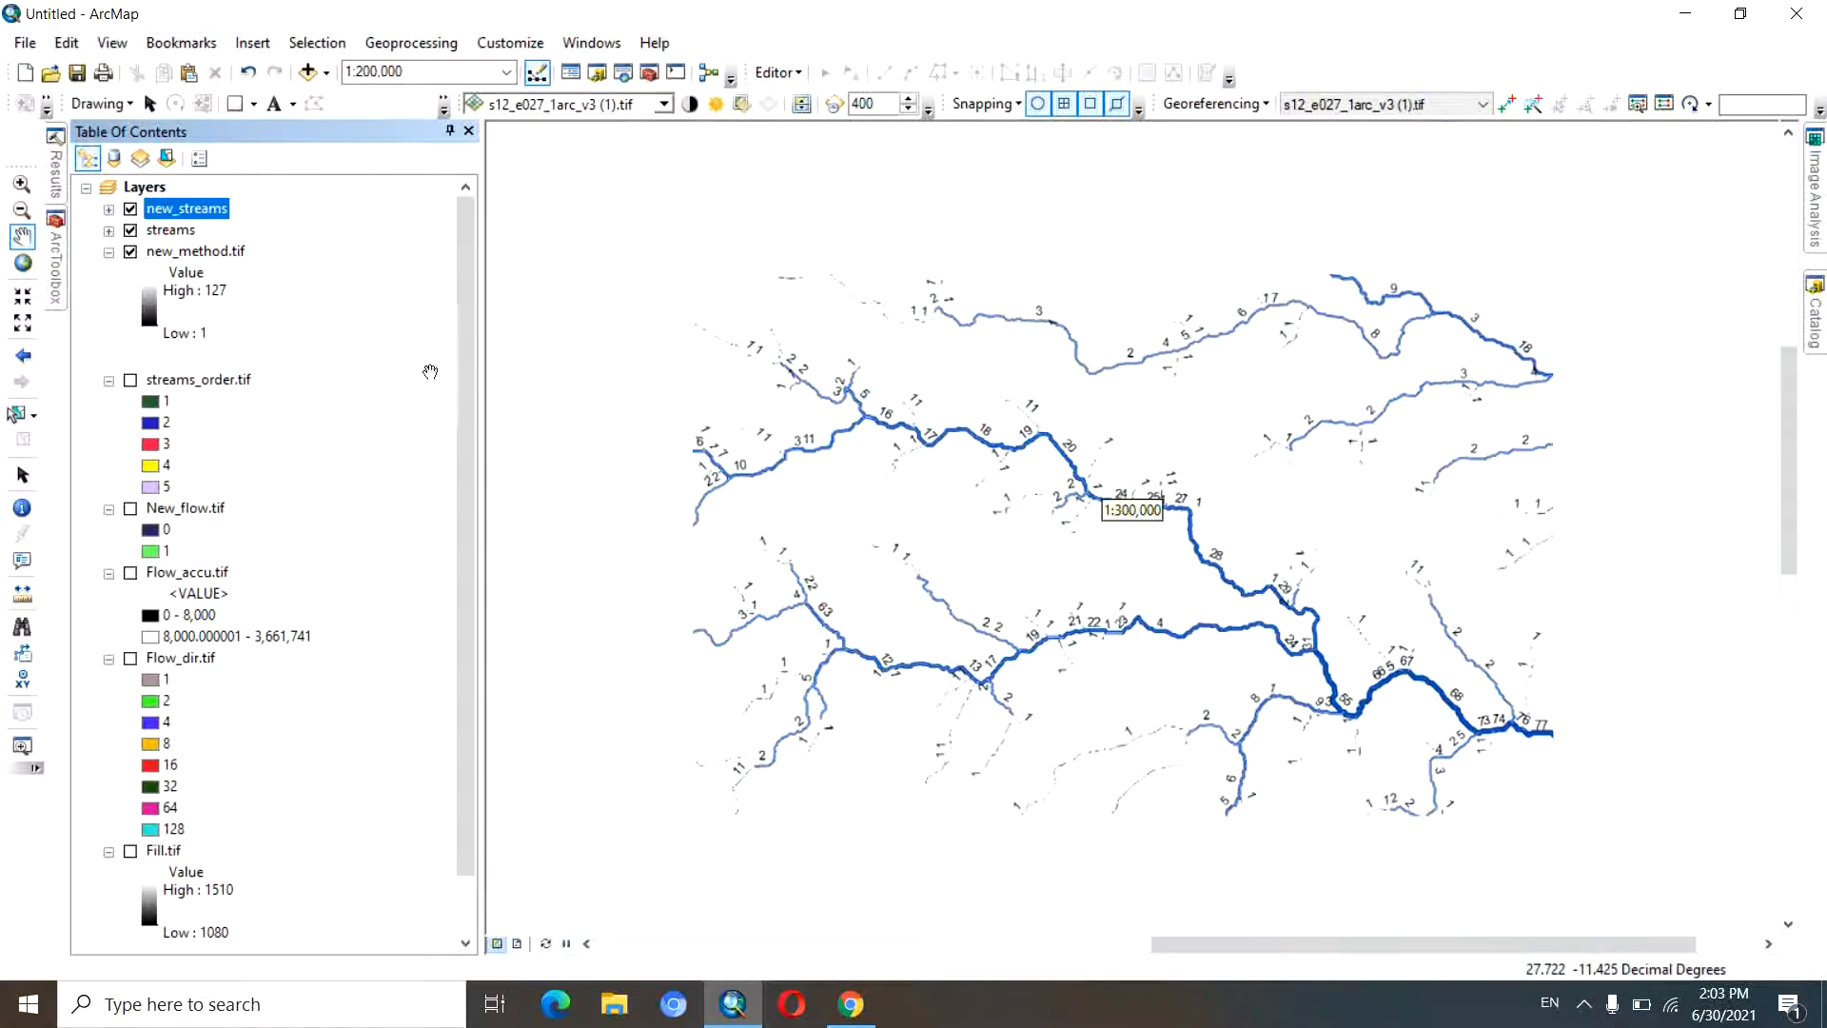
- Change the label text color of the new_streams layer to red and apply the layer properties
{"action": "left_click", "coordinate": [108, 208]}
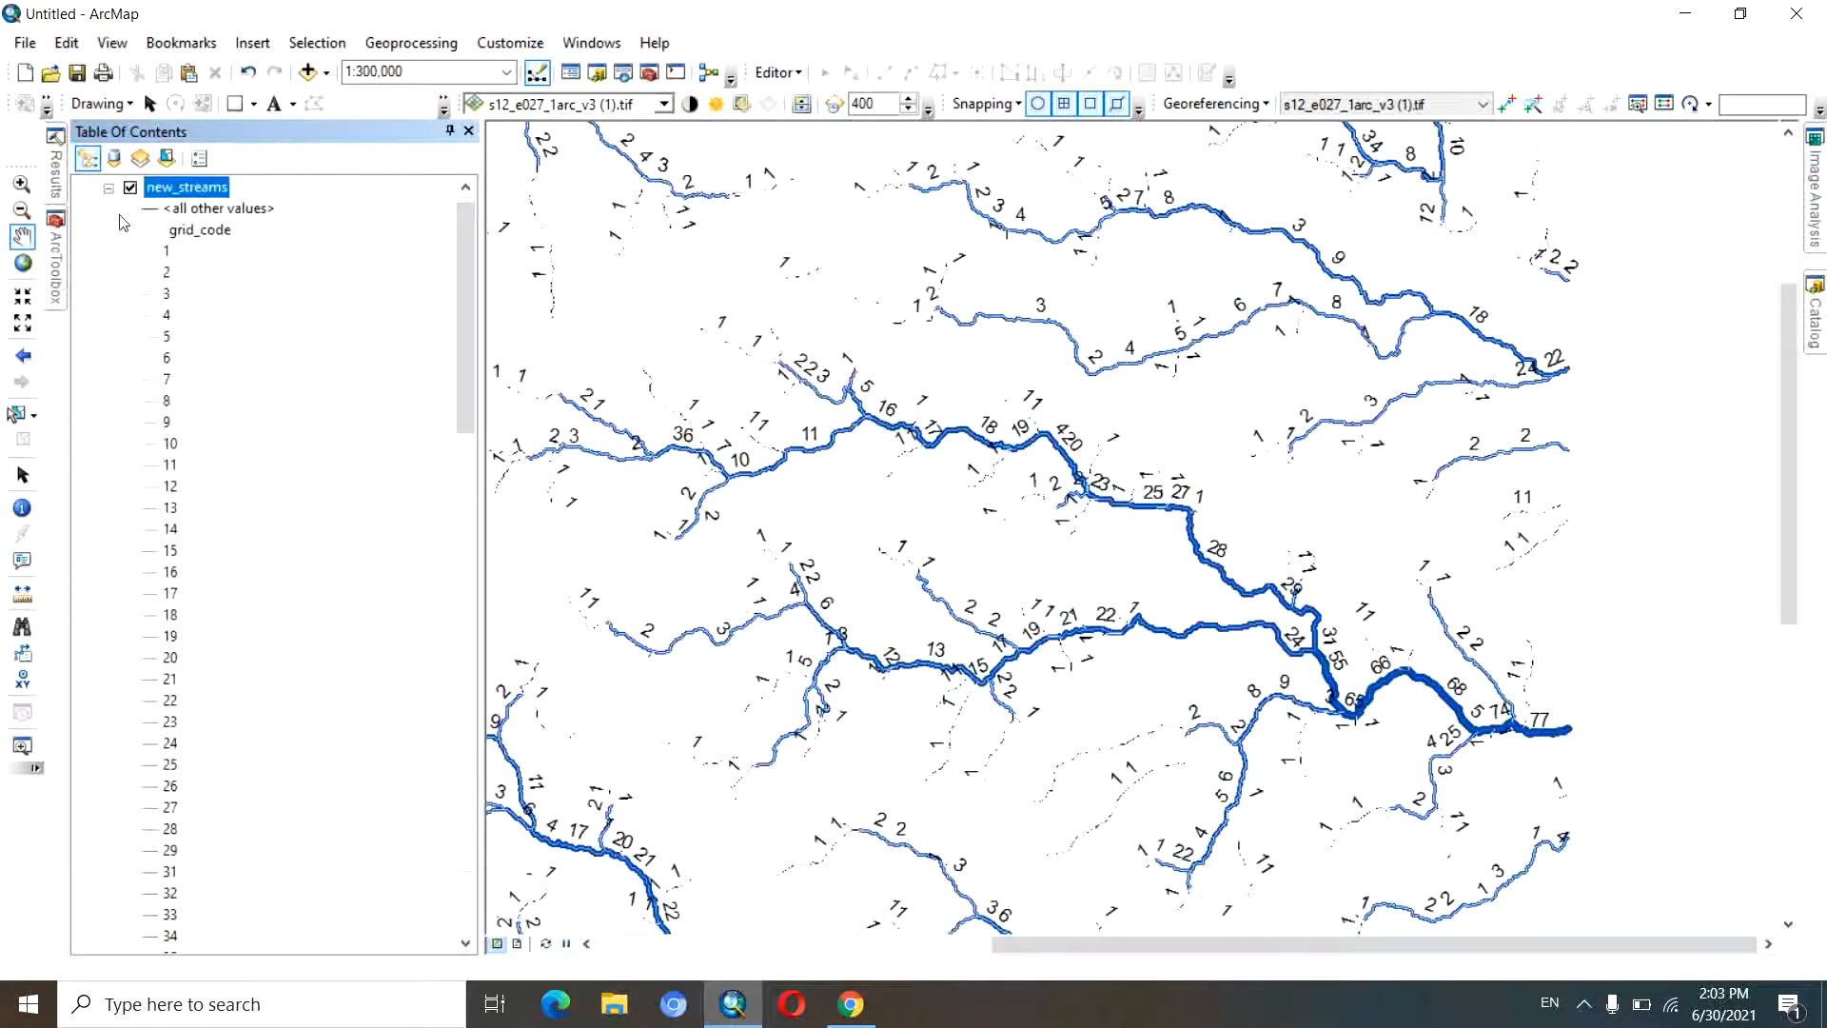
{"action": "double_click", "coordinate": [167, 187]}
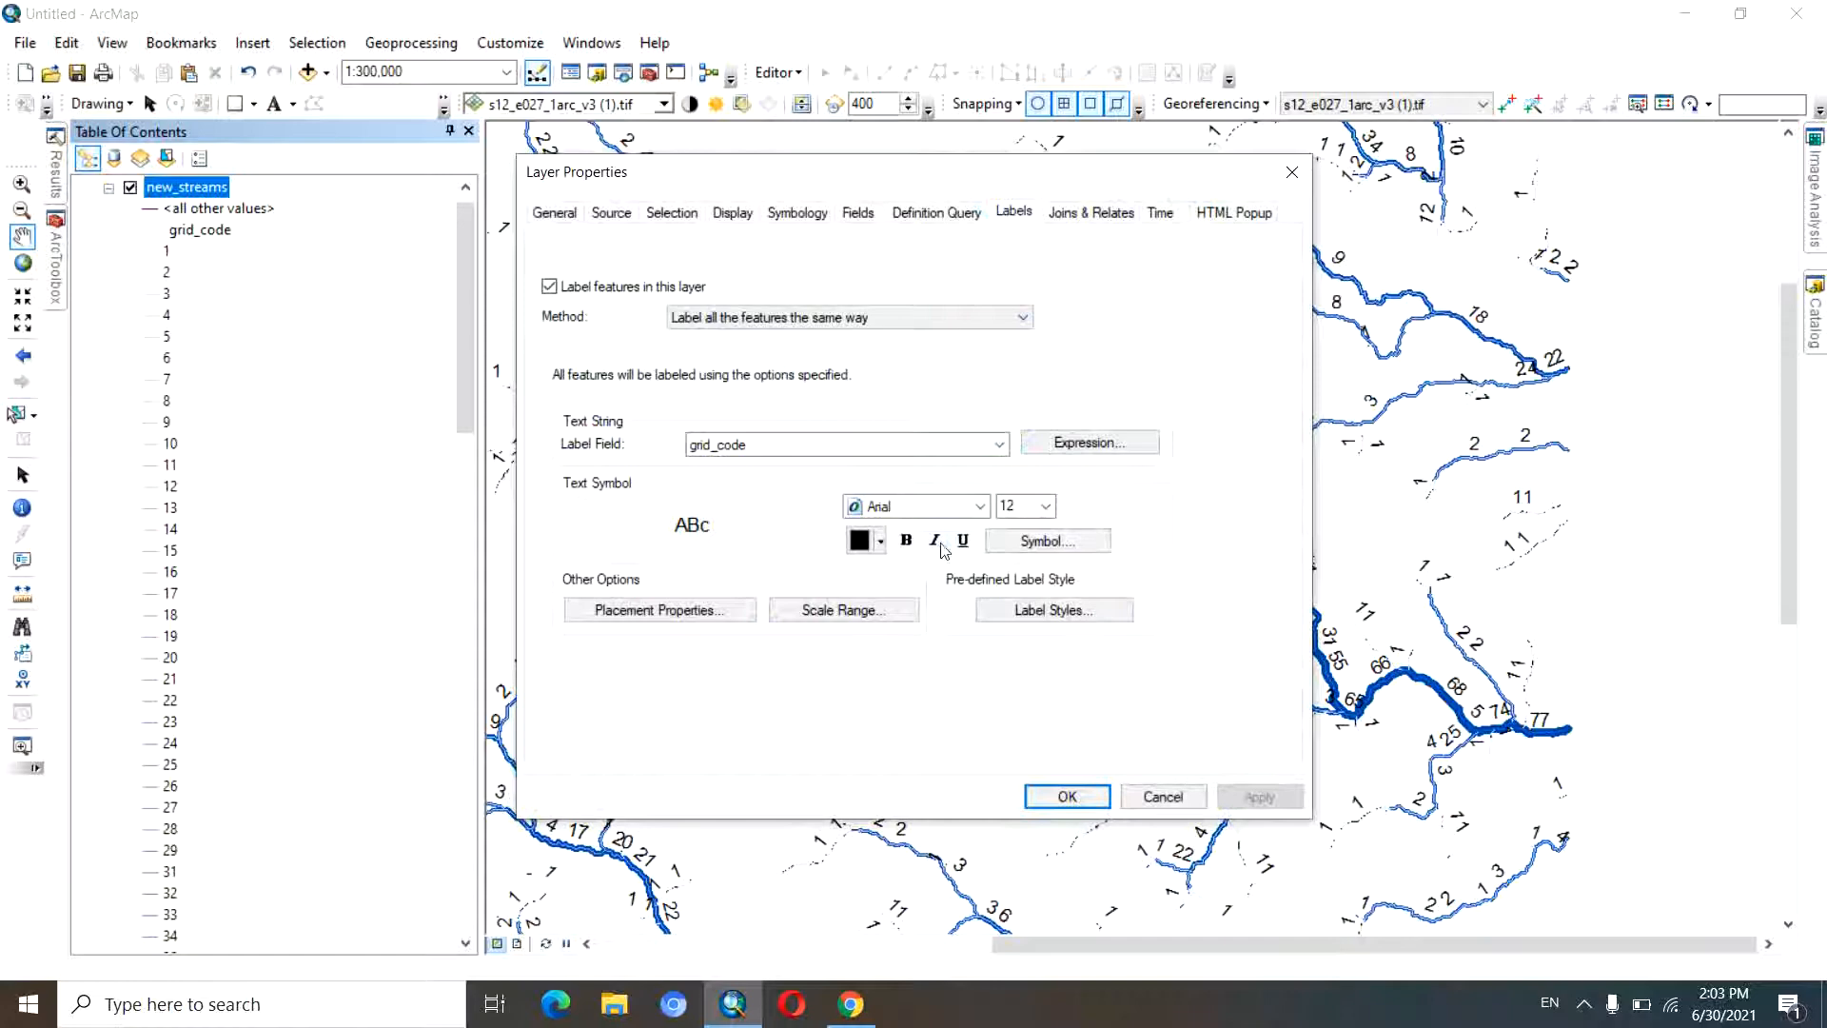
{"action": "left_click", "coordinate": [881, 540]}
{"action": "left_click", "coordinate": [877, 647]}
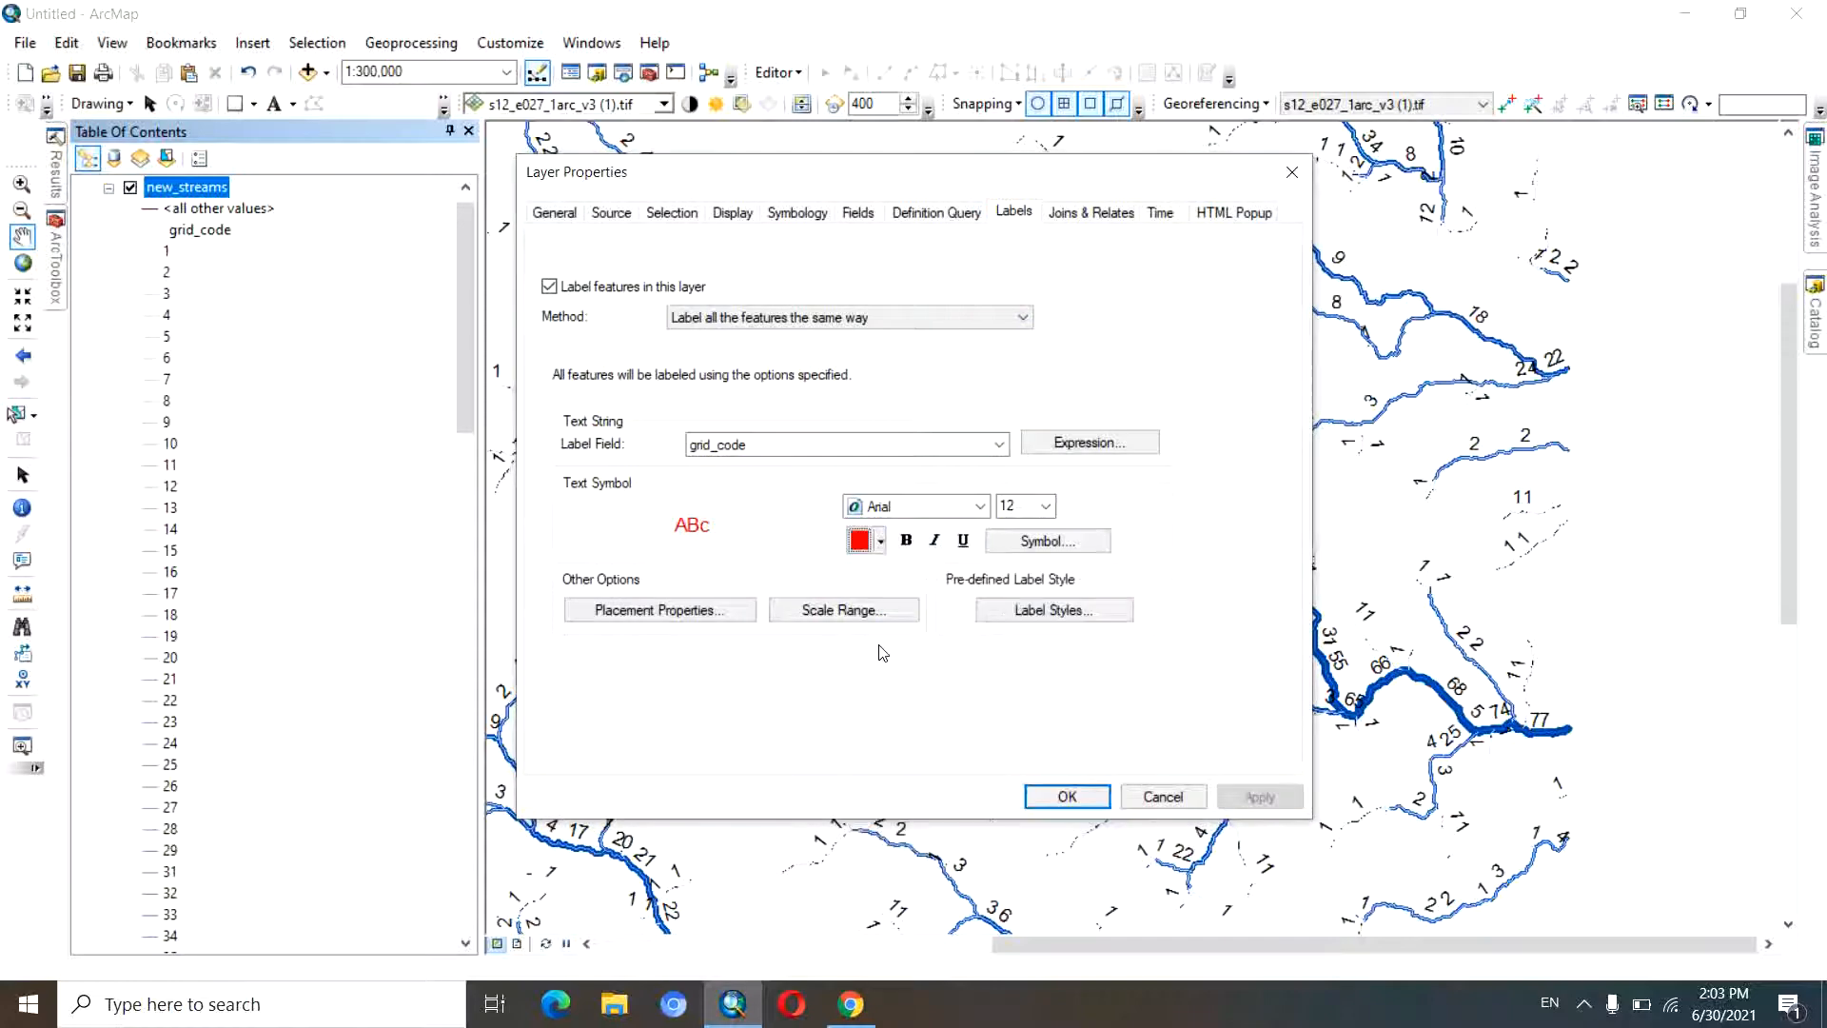
{"action": "left_click", "coordinate": [1258, 796]}
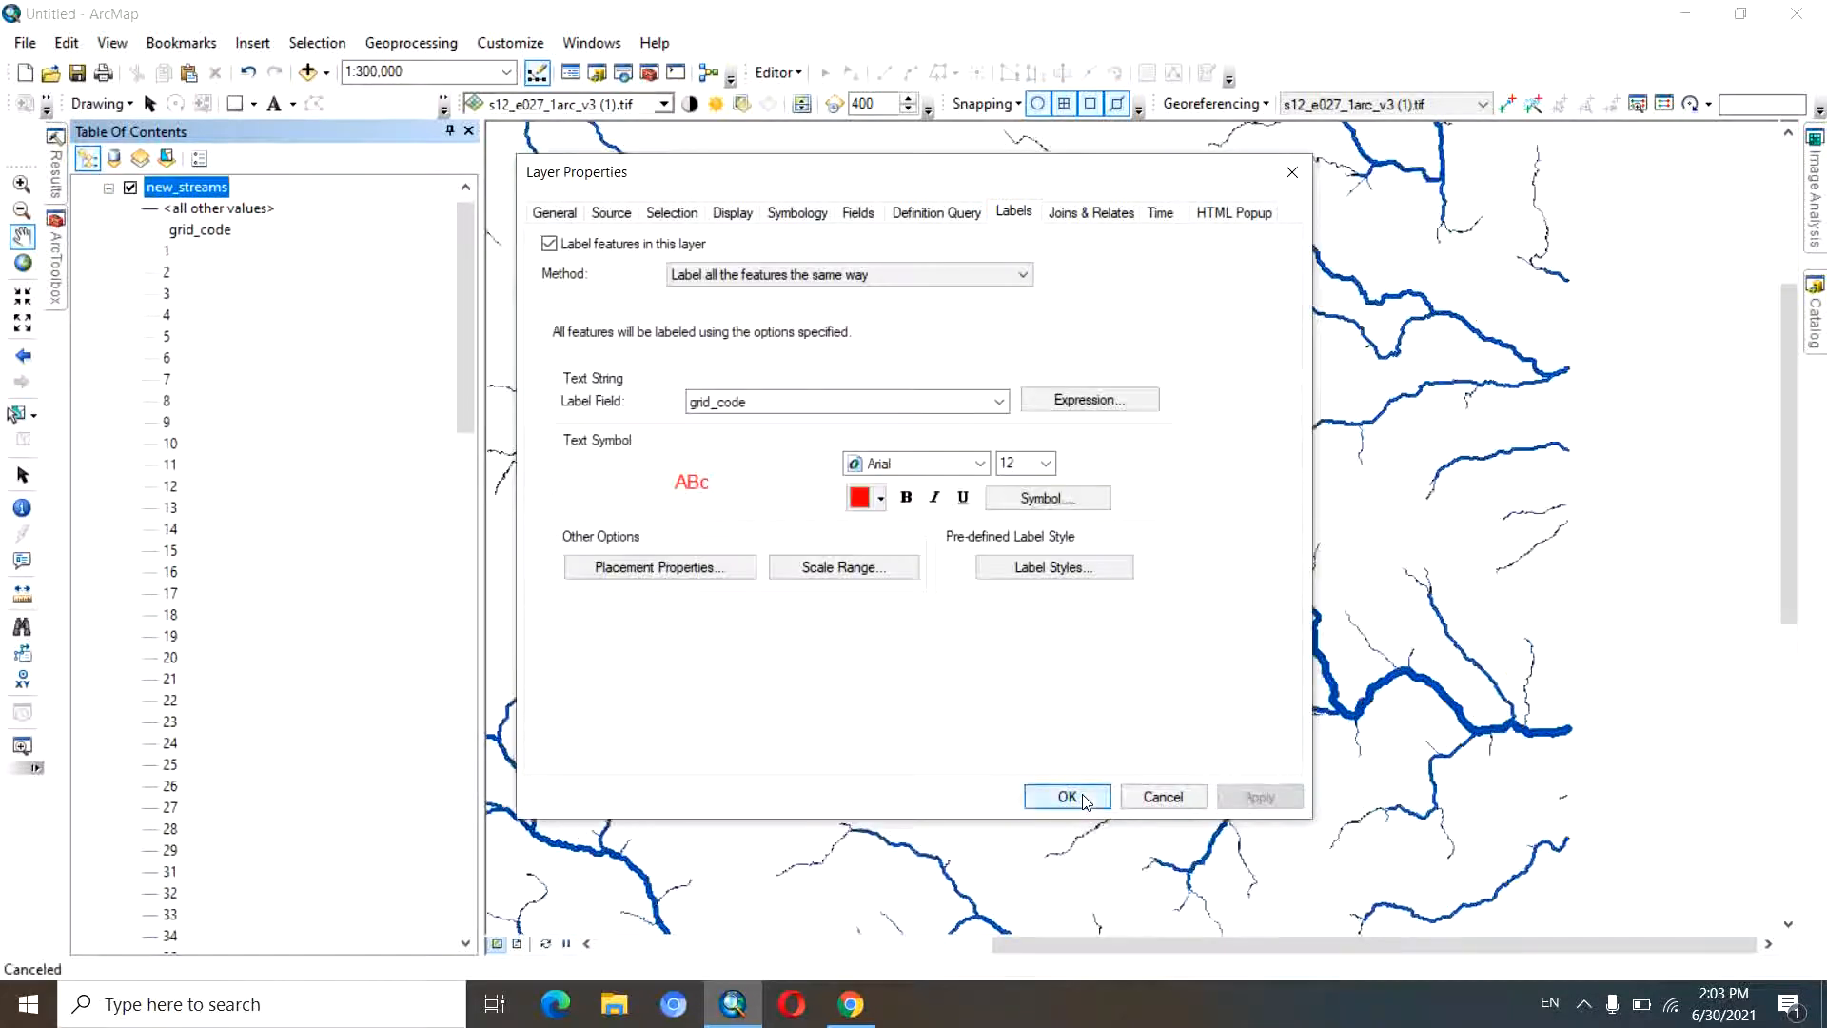
{"action": "left_click", "coordinate": [1061, 795]}
- Look through the grid_code classes in the new_streams legend down to the last class
{"action": "left_click_drag", "start_coordinate": [671, 522], "coordinate": [914, 693]}
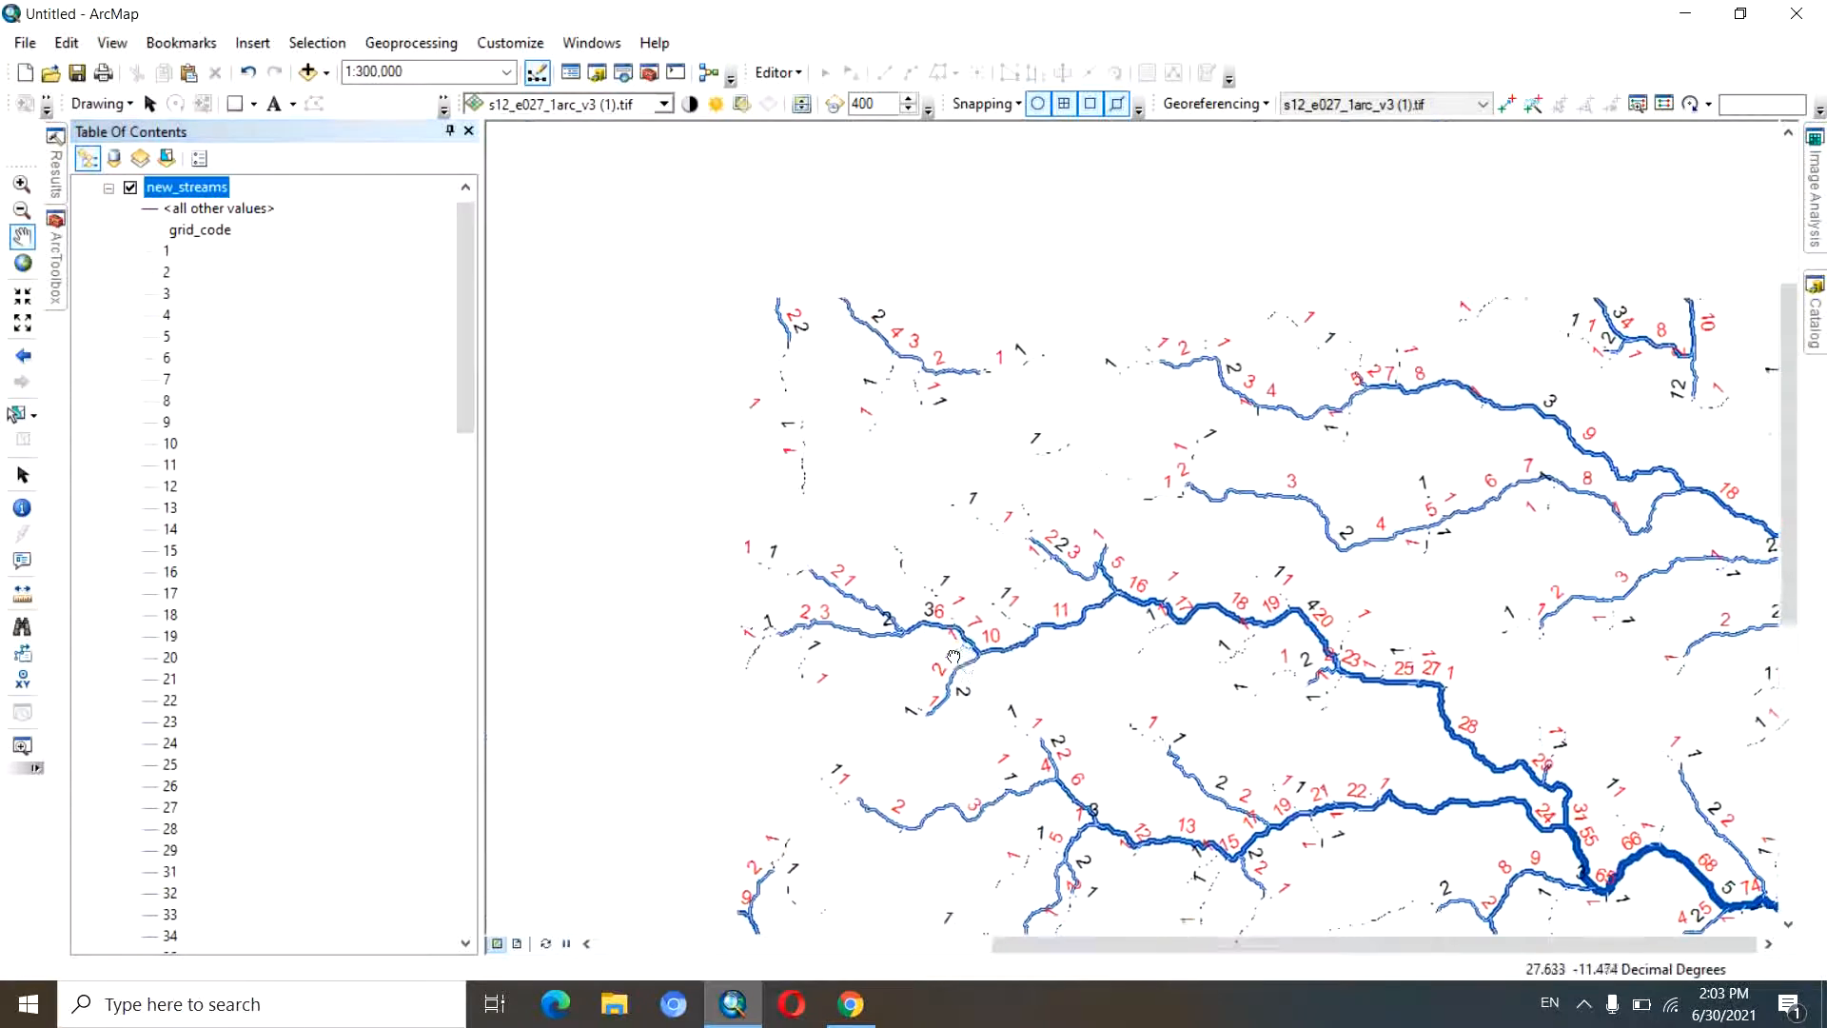
{"action": "left_click", "coordinate": [108, 188]}
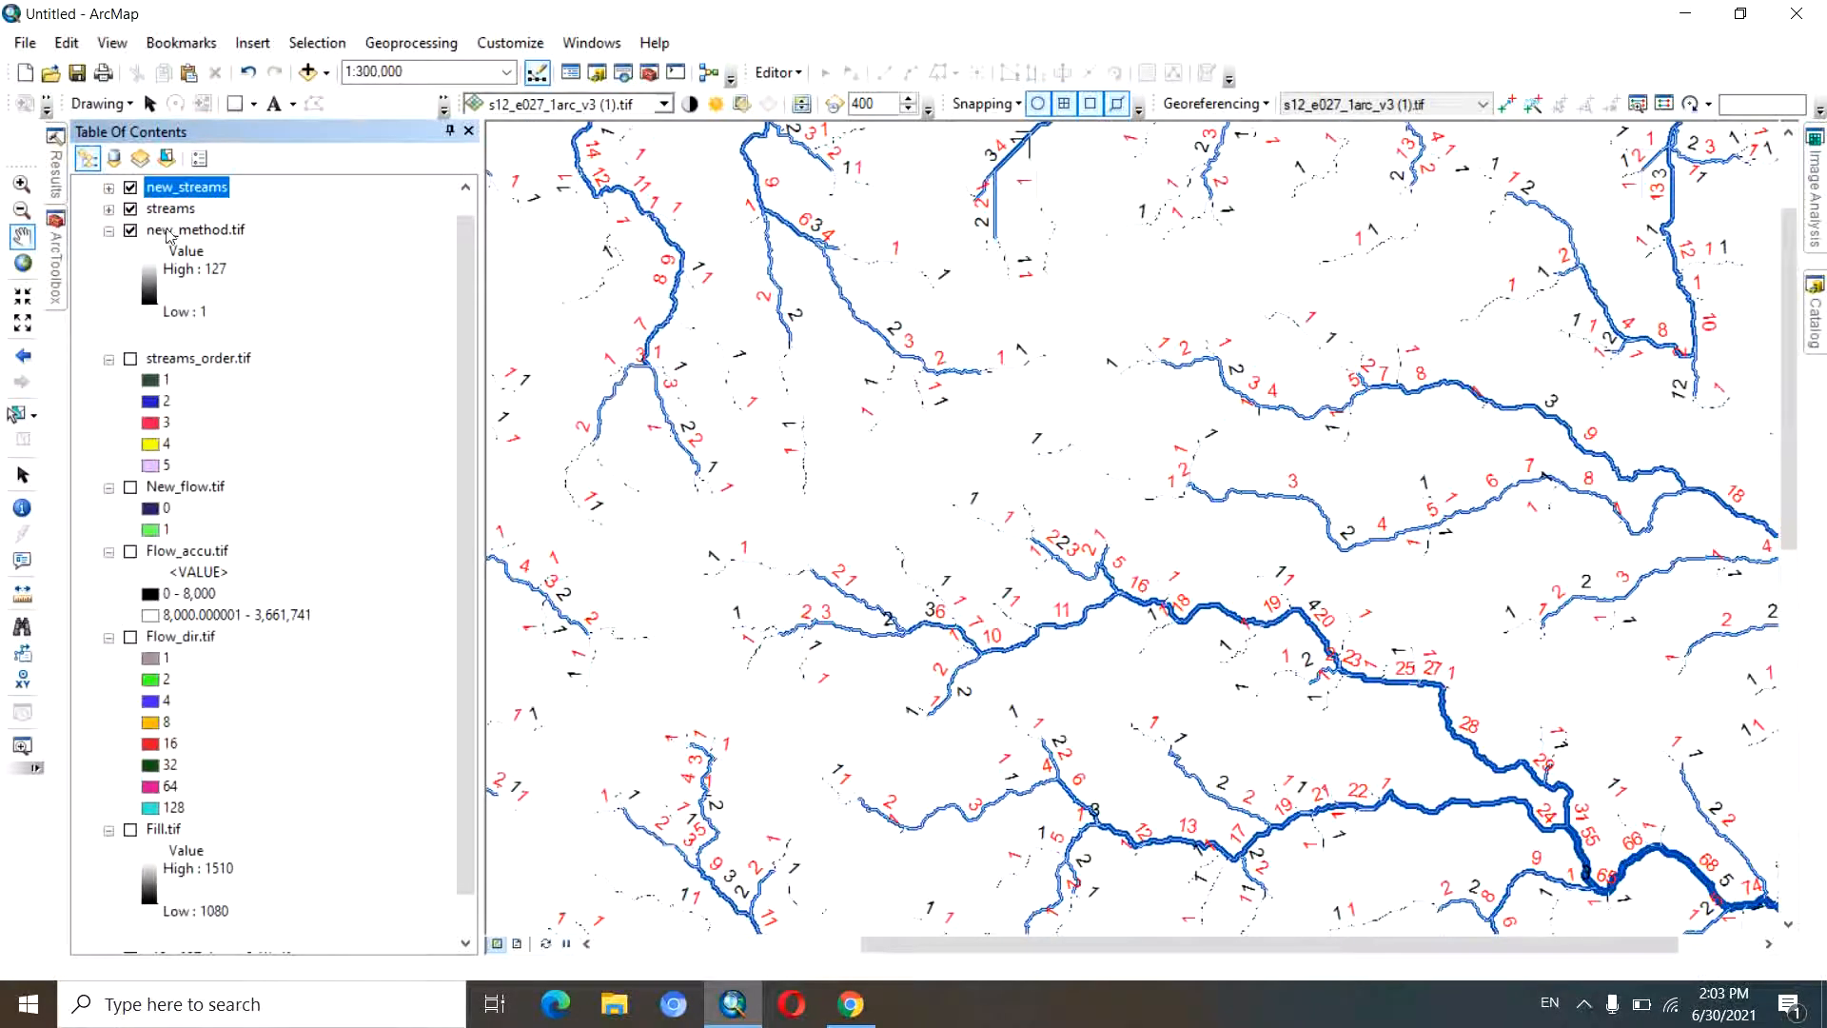
{"action": "left_click", "coordinate": [109, 187]}
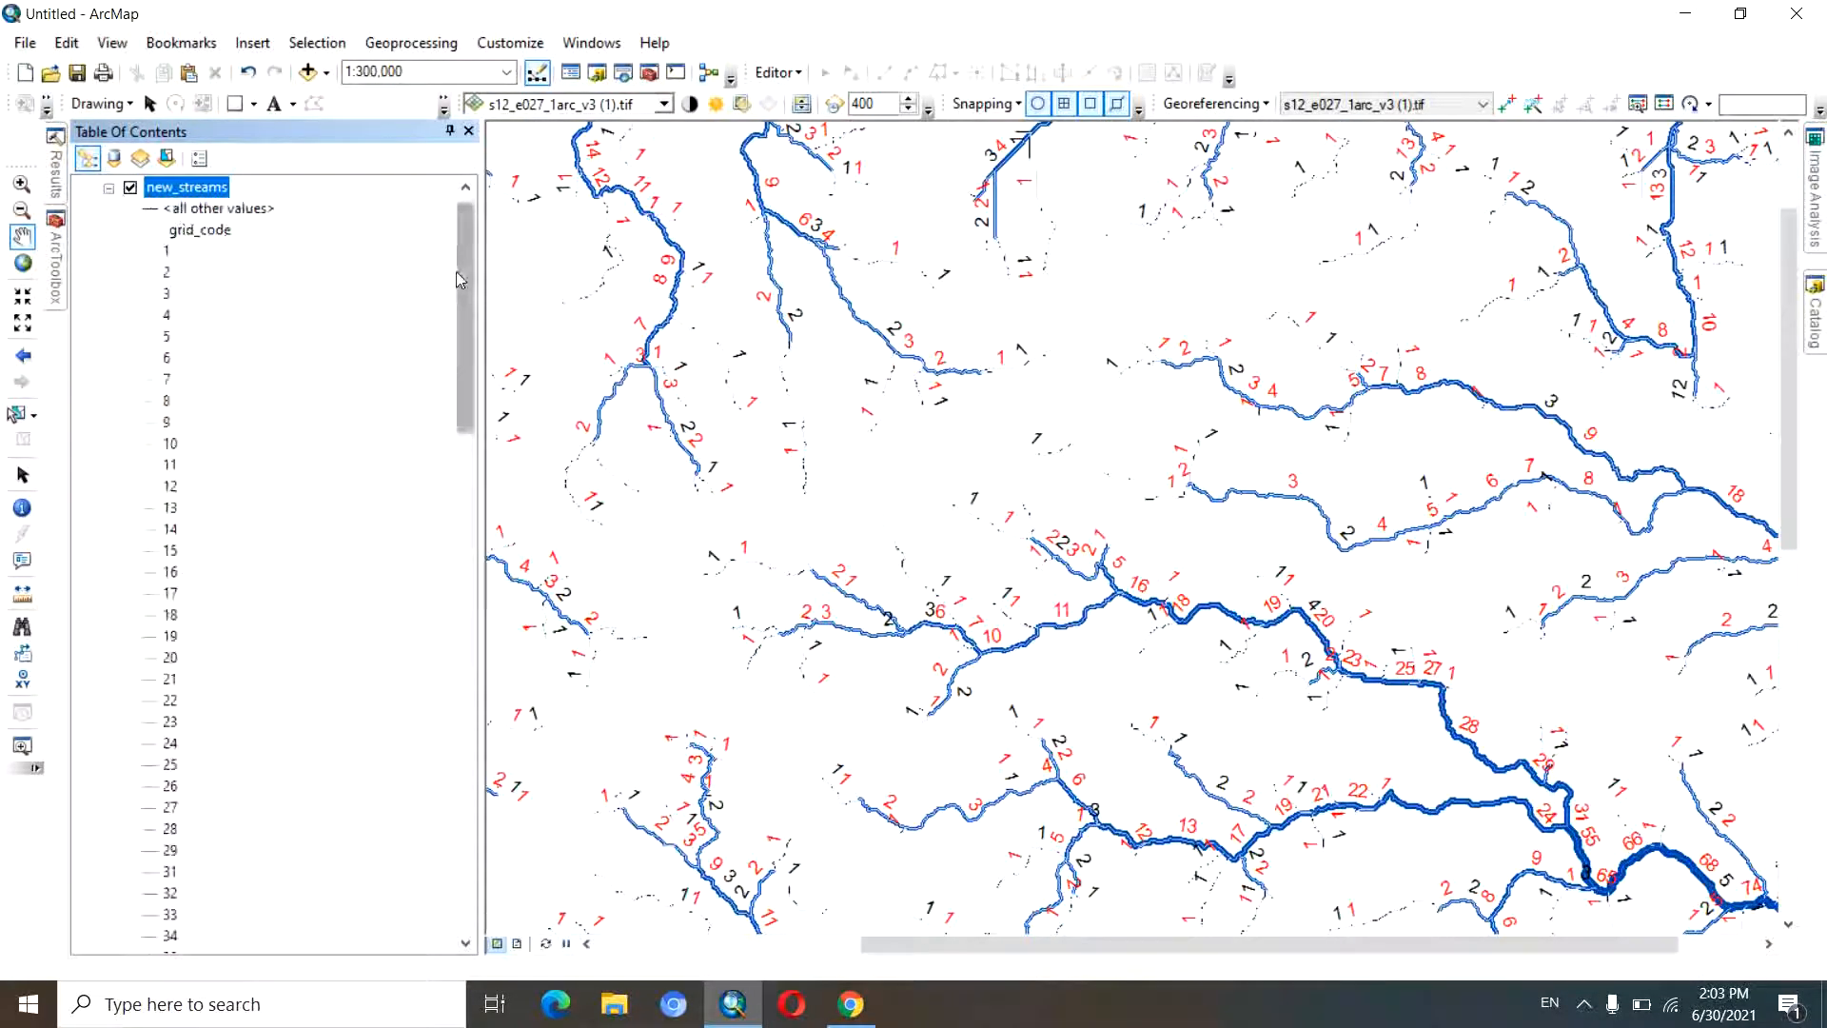
{"action": "left_click_drag", "start_coordinate": [467, 270], "coordinate": [498, 677]}
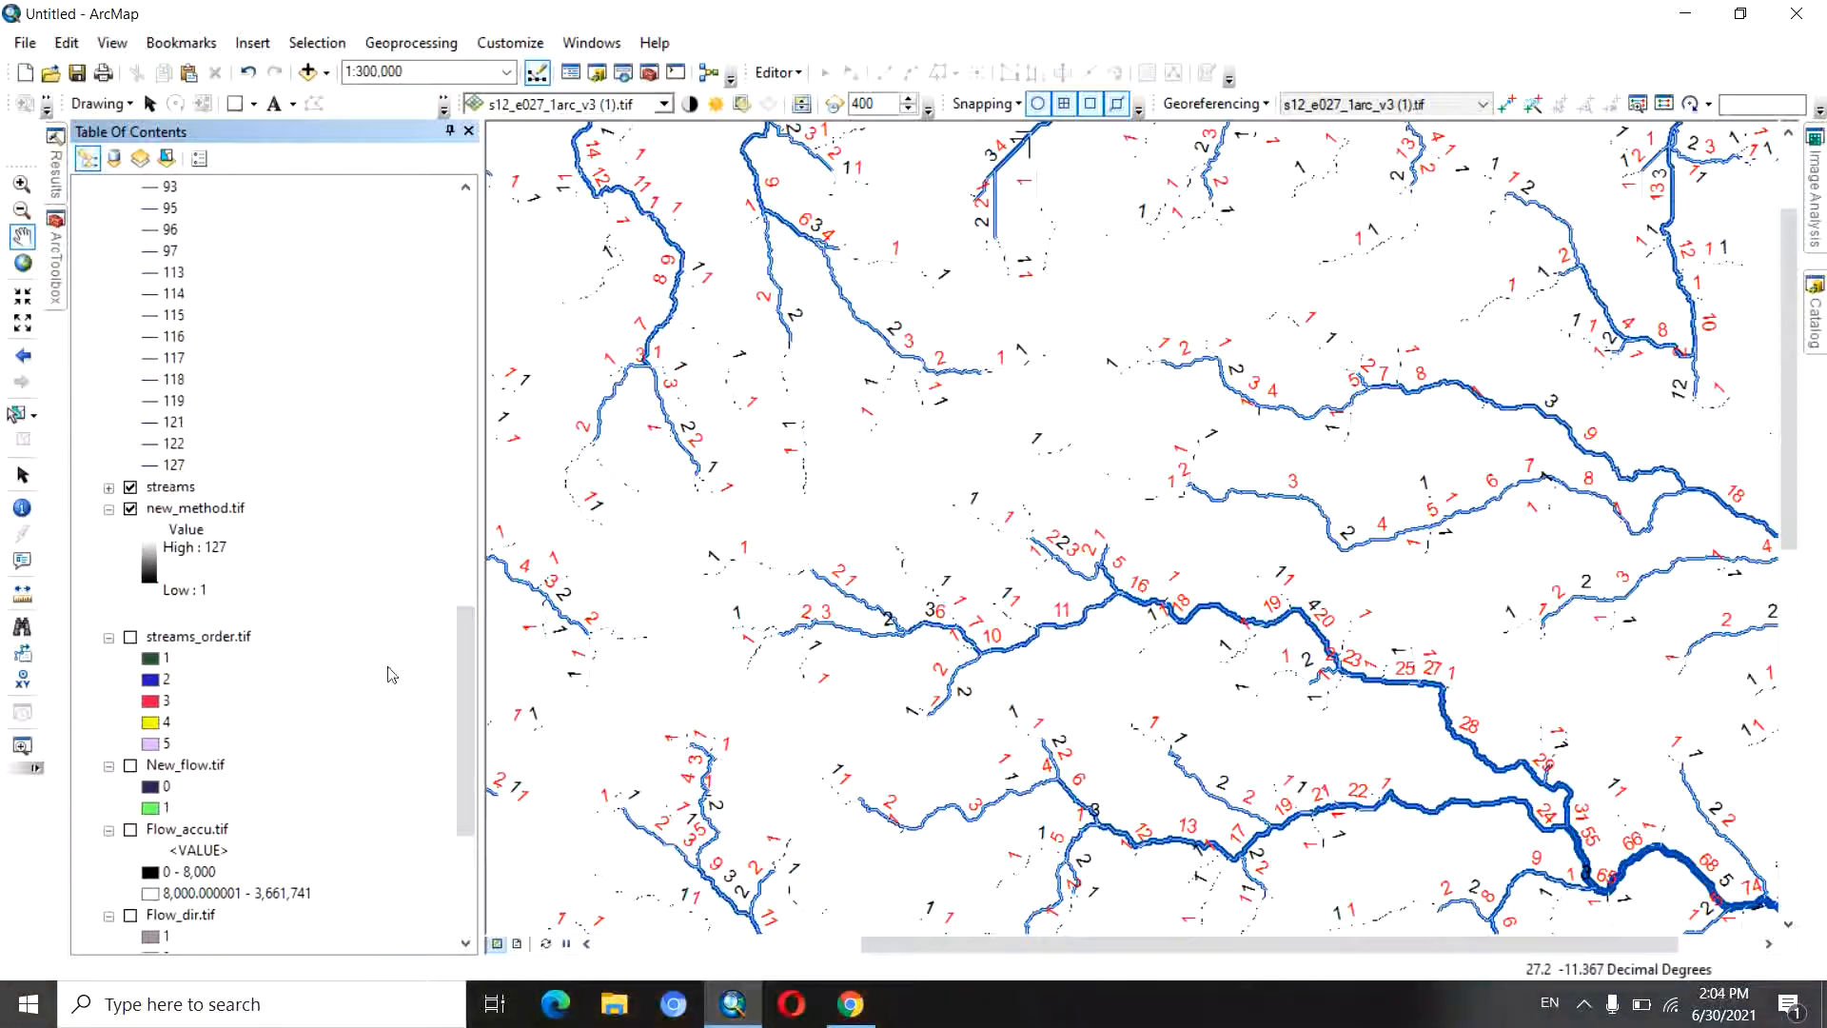
{"action": "left_click_drag", "start_coordinate": [465, 723], "coordinate": [466, 310]}
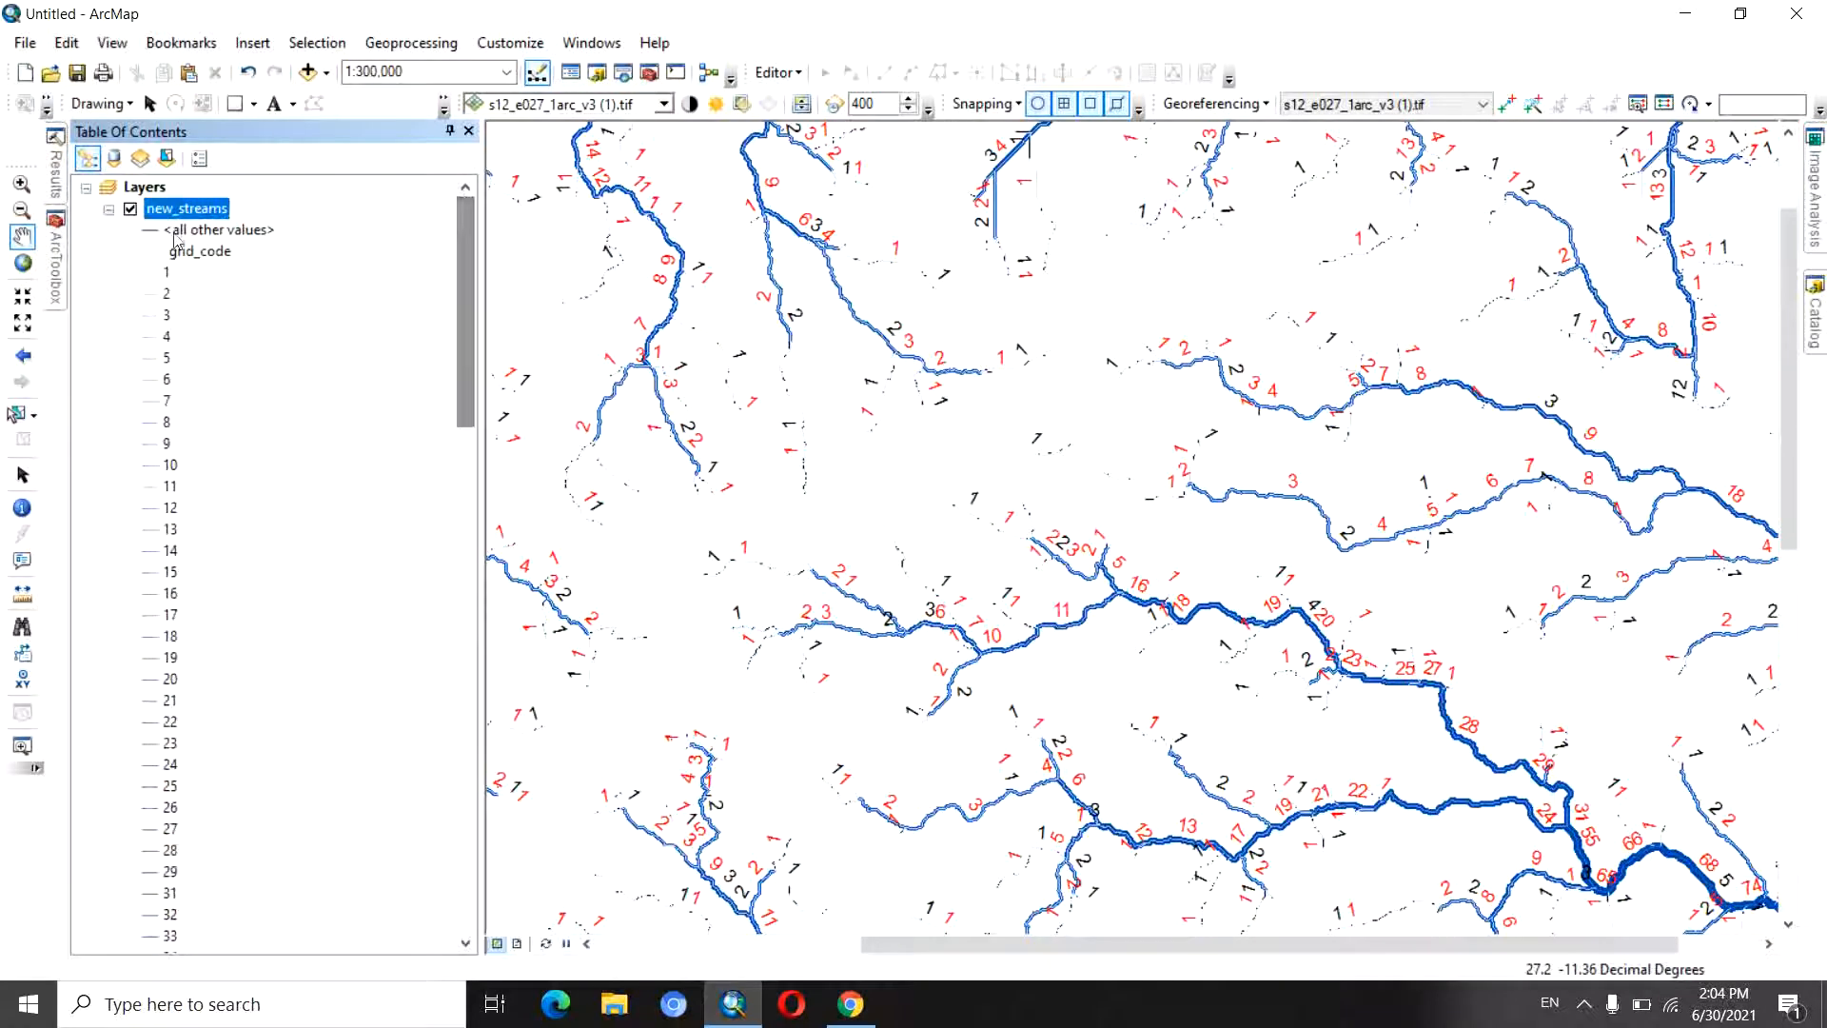
{"action": "left_click", "coordinate": [109, 209]}
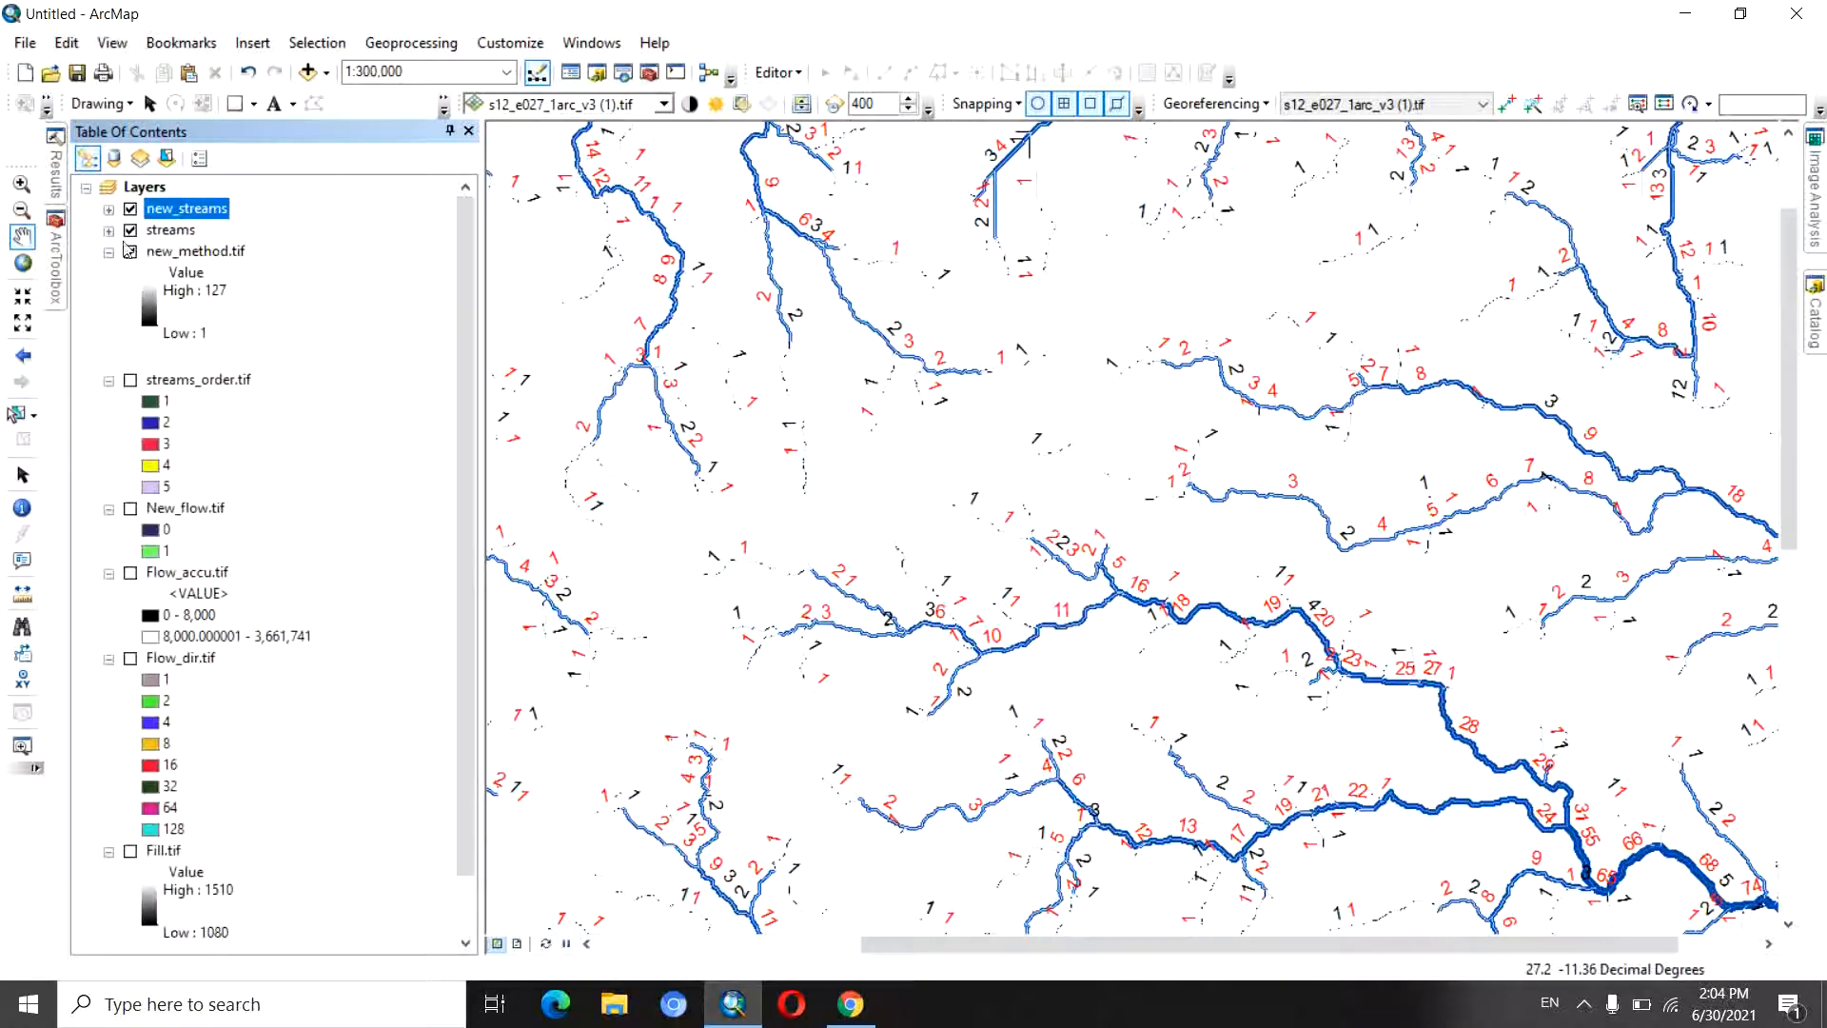
- Hide the new_method.tif raster so that only the two labeled stream layers are displayed
{"action": "left_click", "coordinate": [130, 251]}
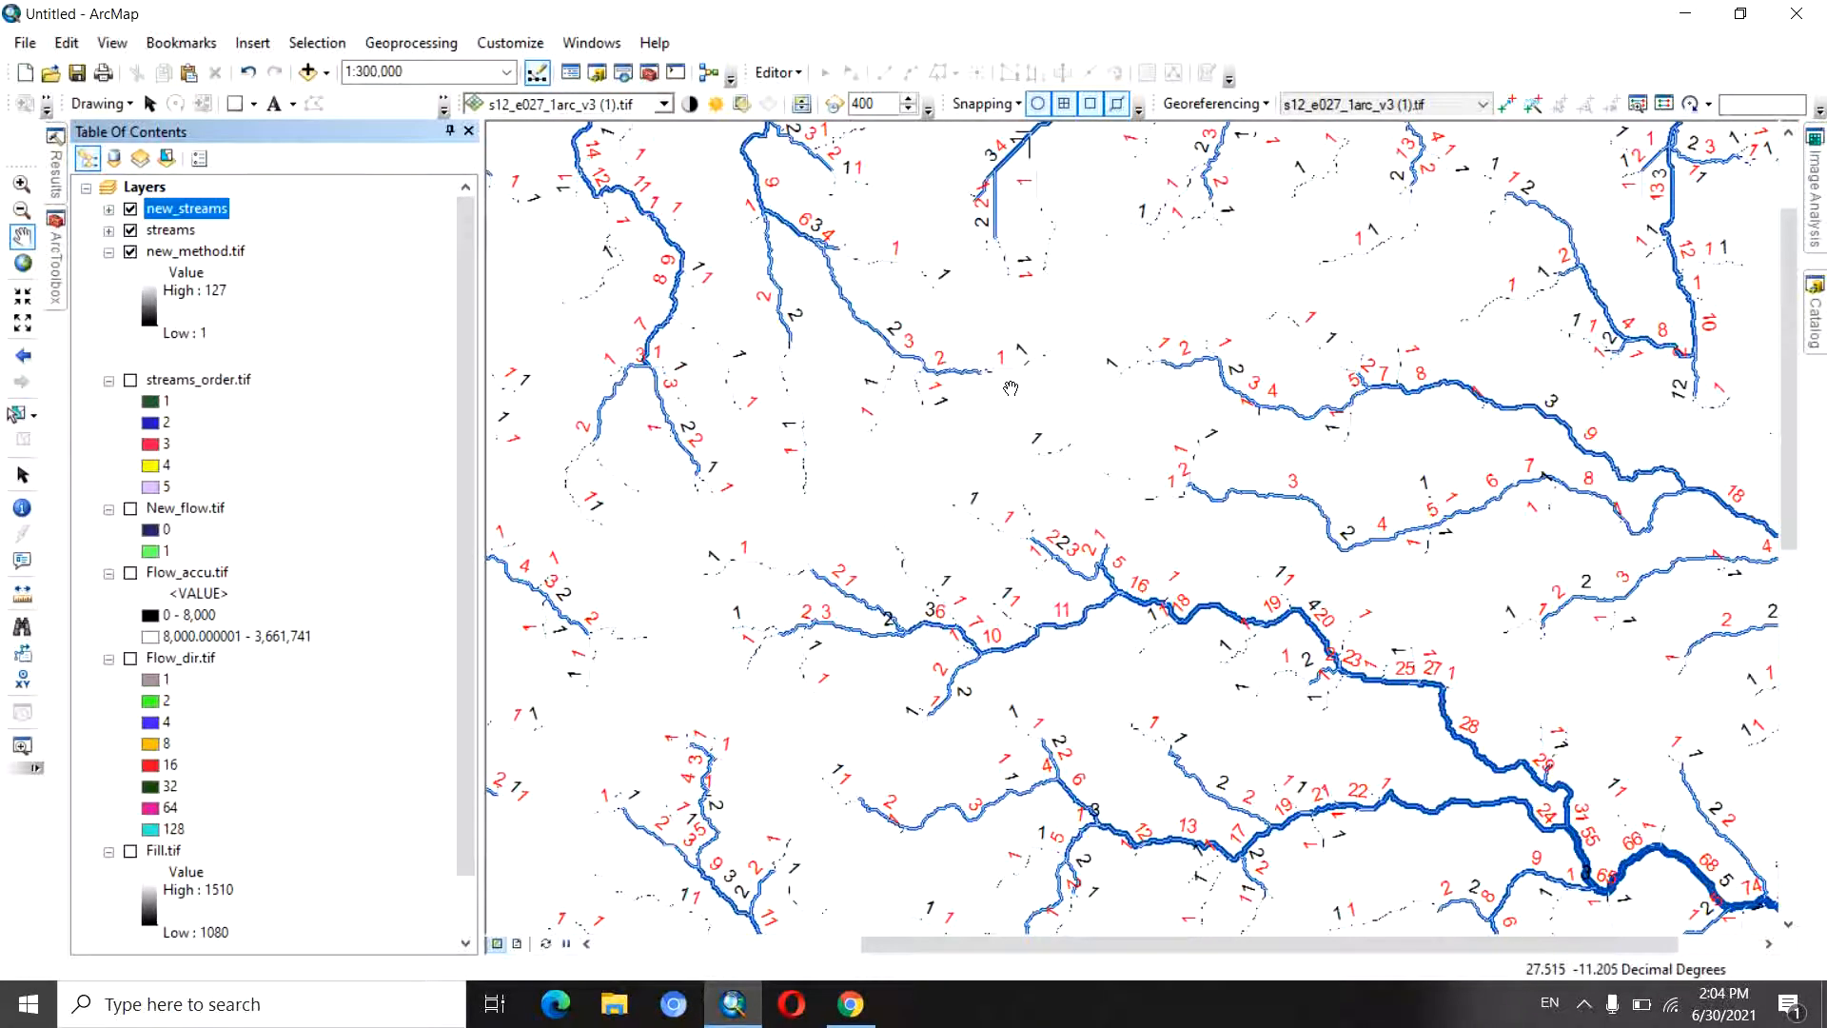
{"action": "left_click_drag", "start_coordinate": [1005, 390], "coordinate": [1177, 659]}
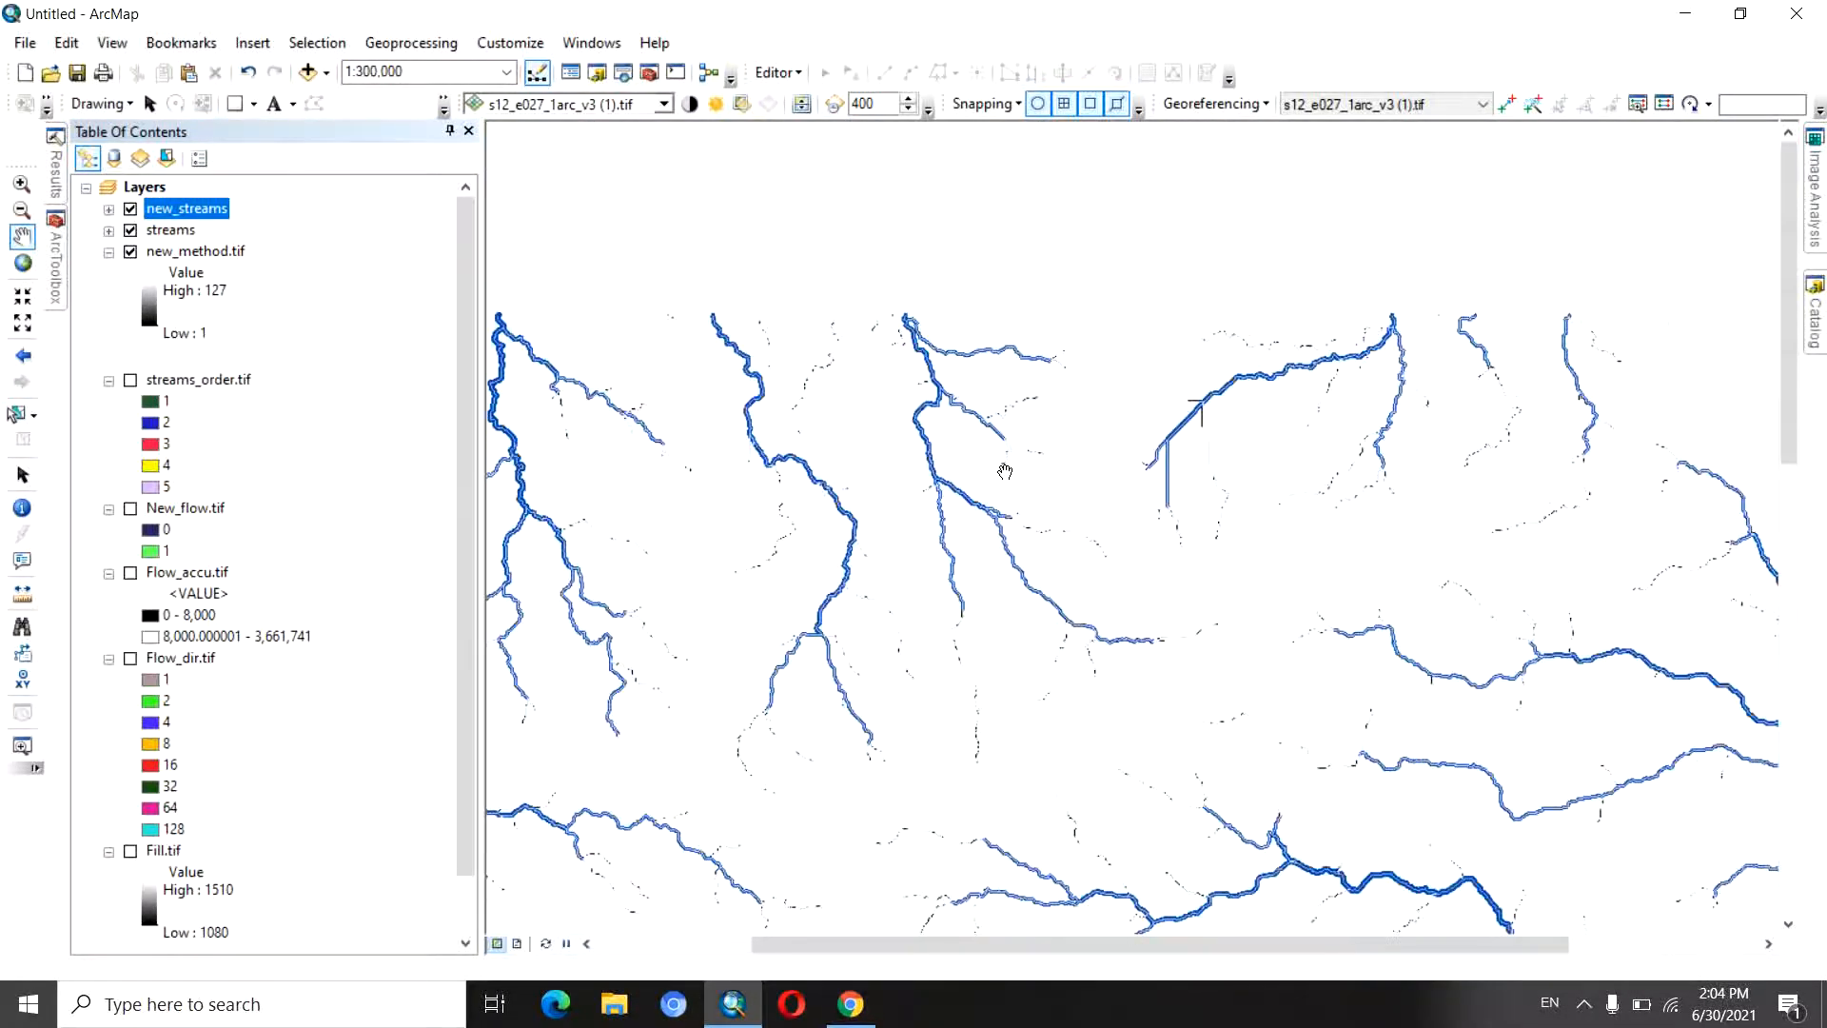
{"action": "scroll", "coordinate": [1003, 472], "scroll_direction": "down", "scroll_amount": 2}
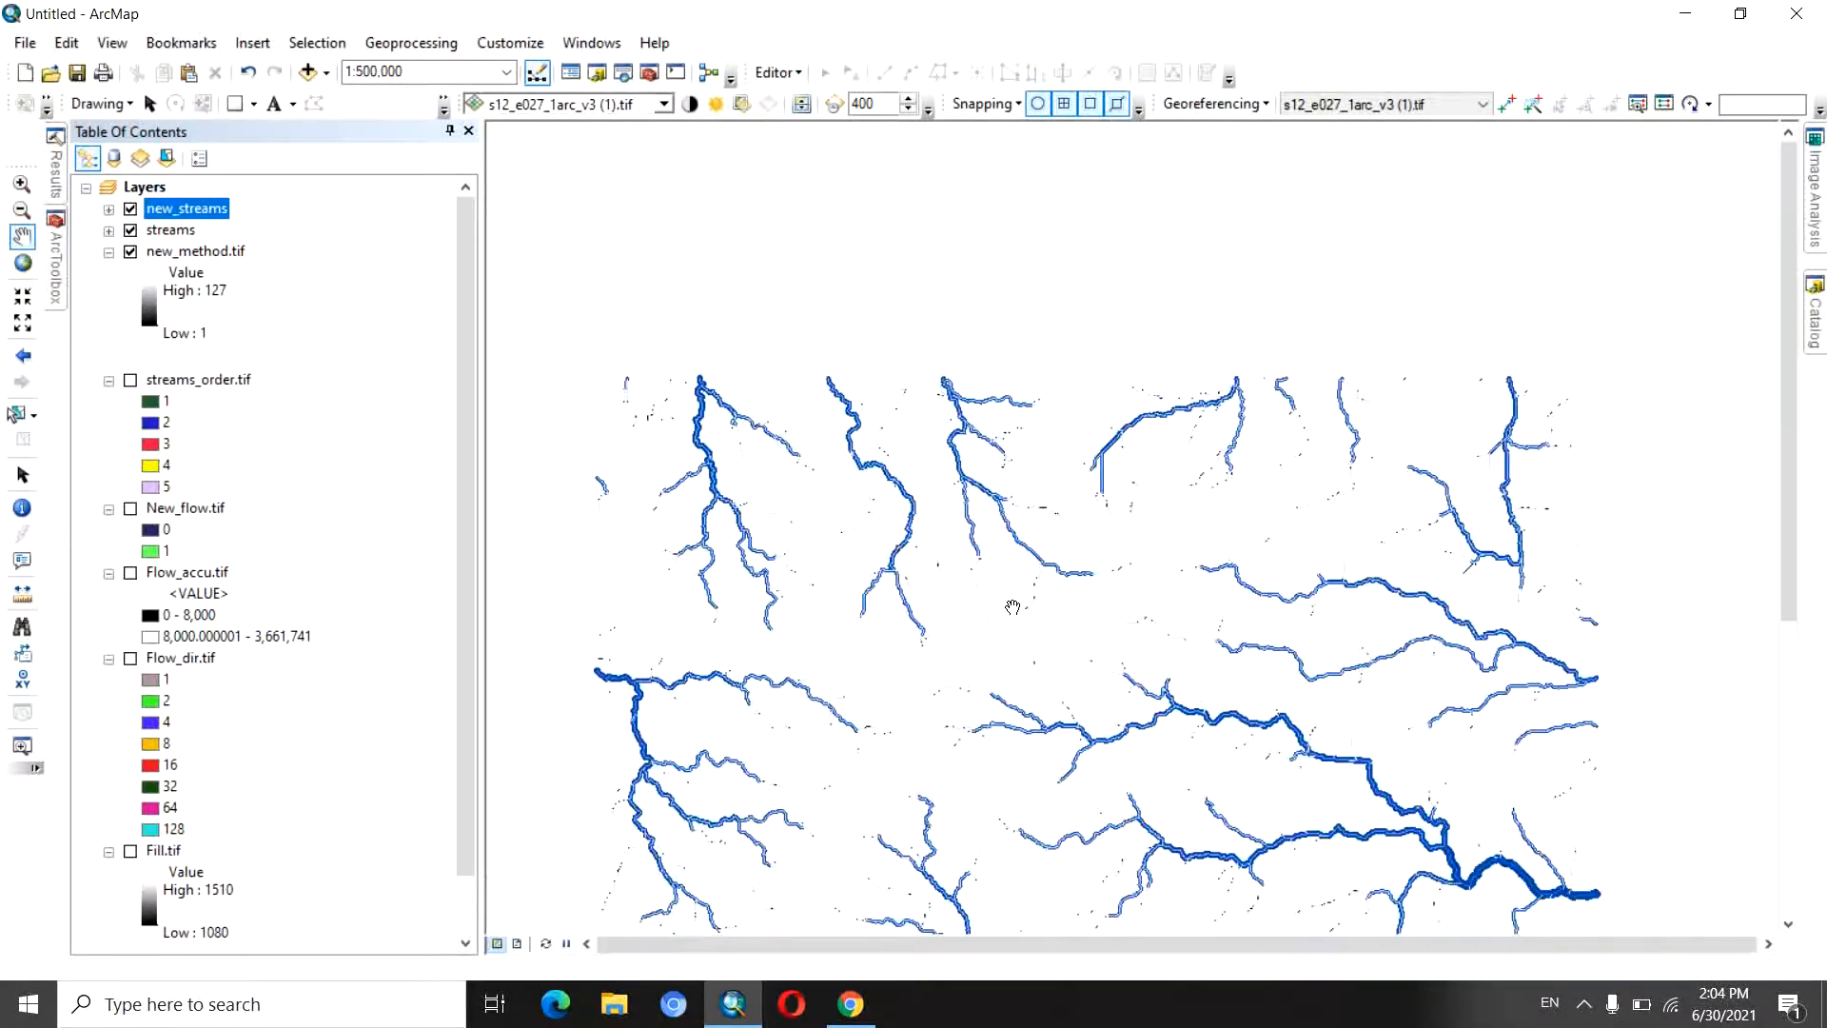
{"action": "scroll", "coordinate": [543, 552], "scroll_direction": "up", "scroll_amount": 1}
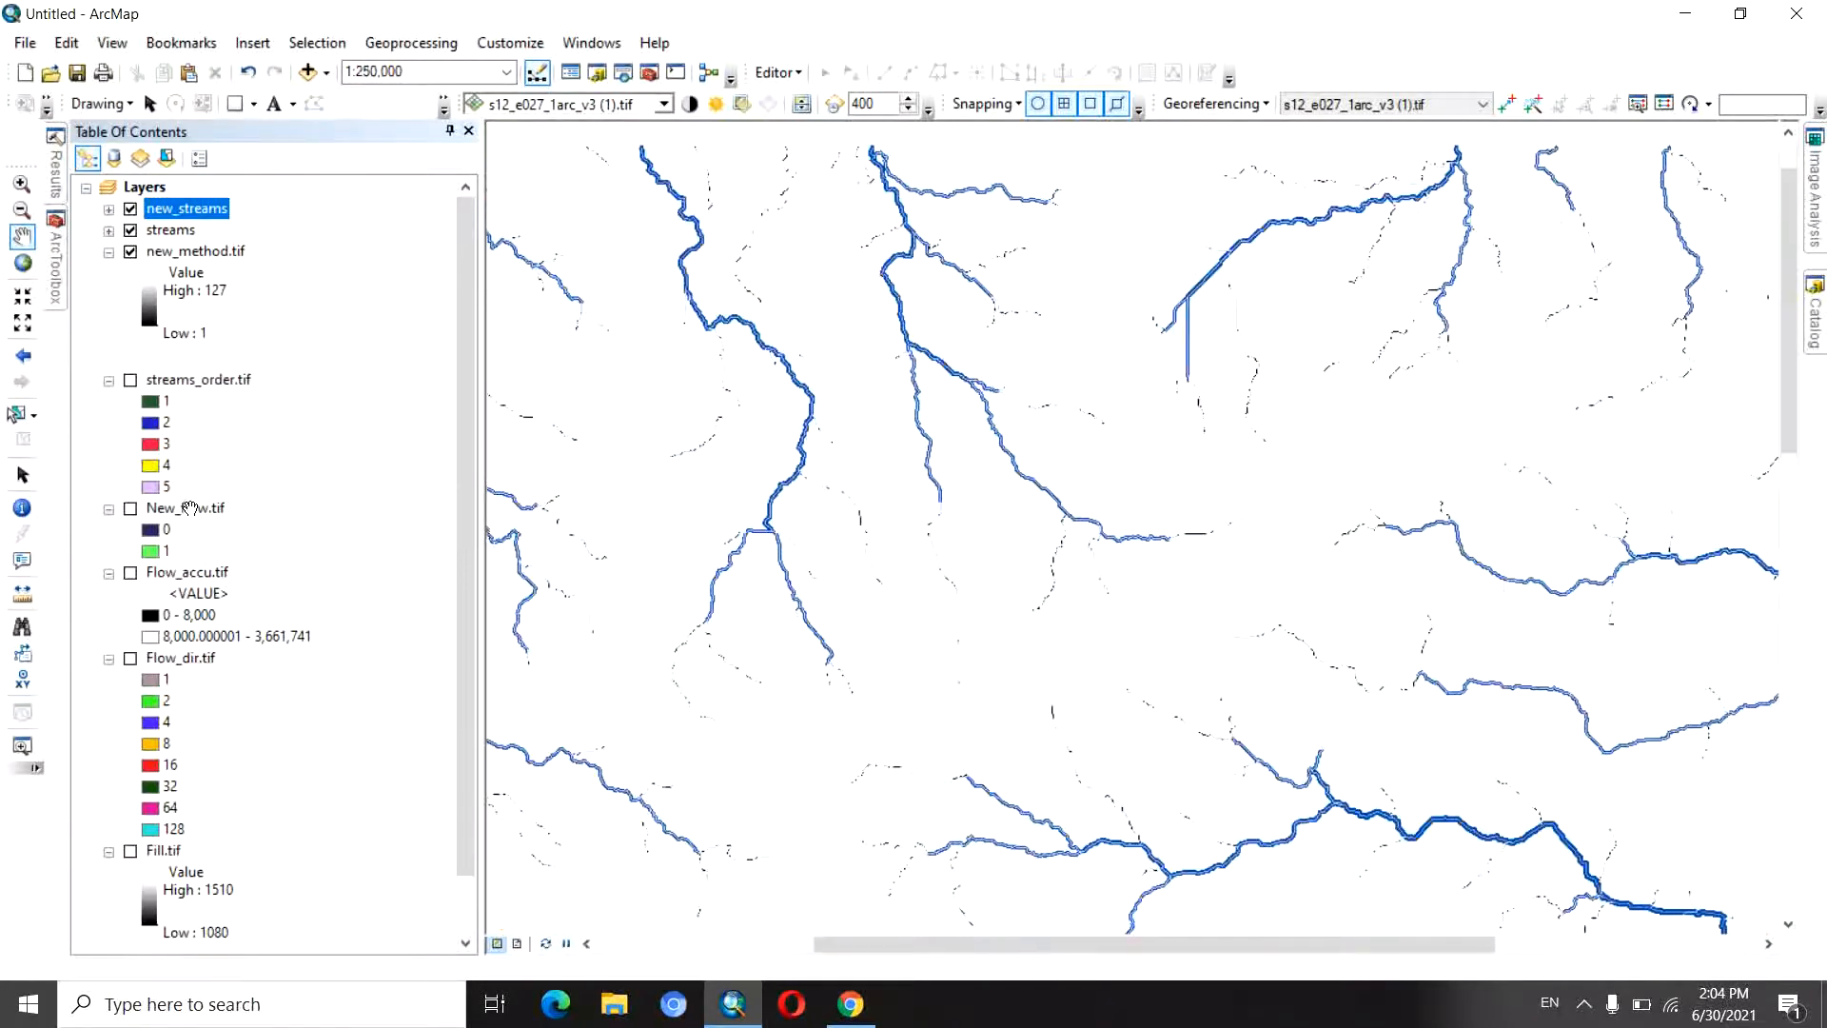
{"action": "left_click", "coordinate": [131, 252]}
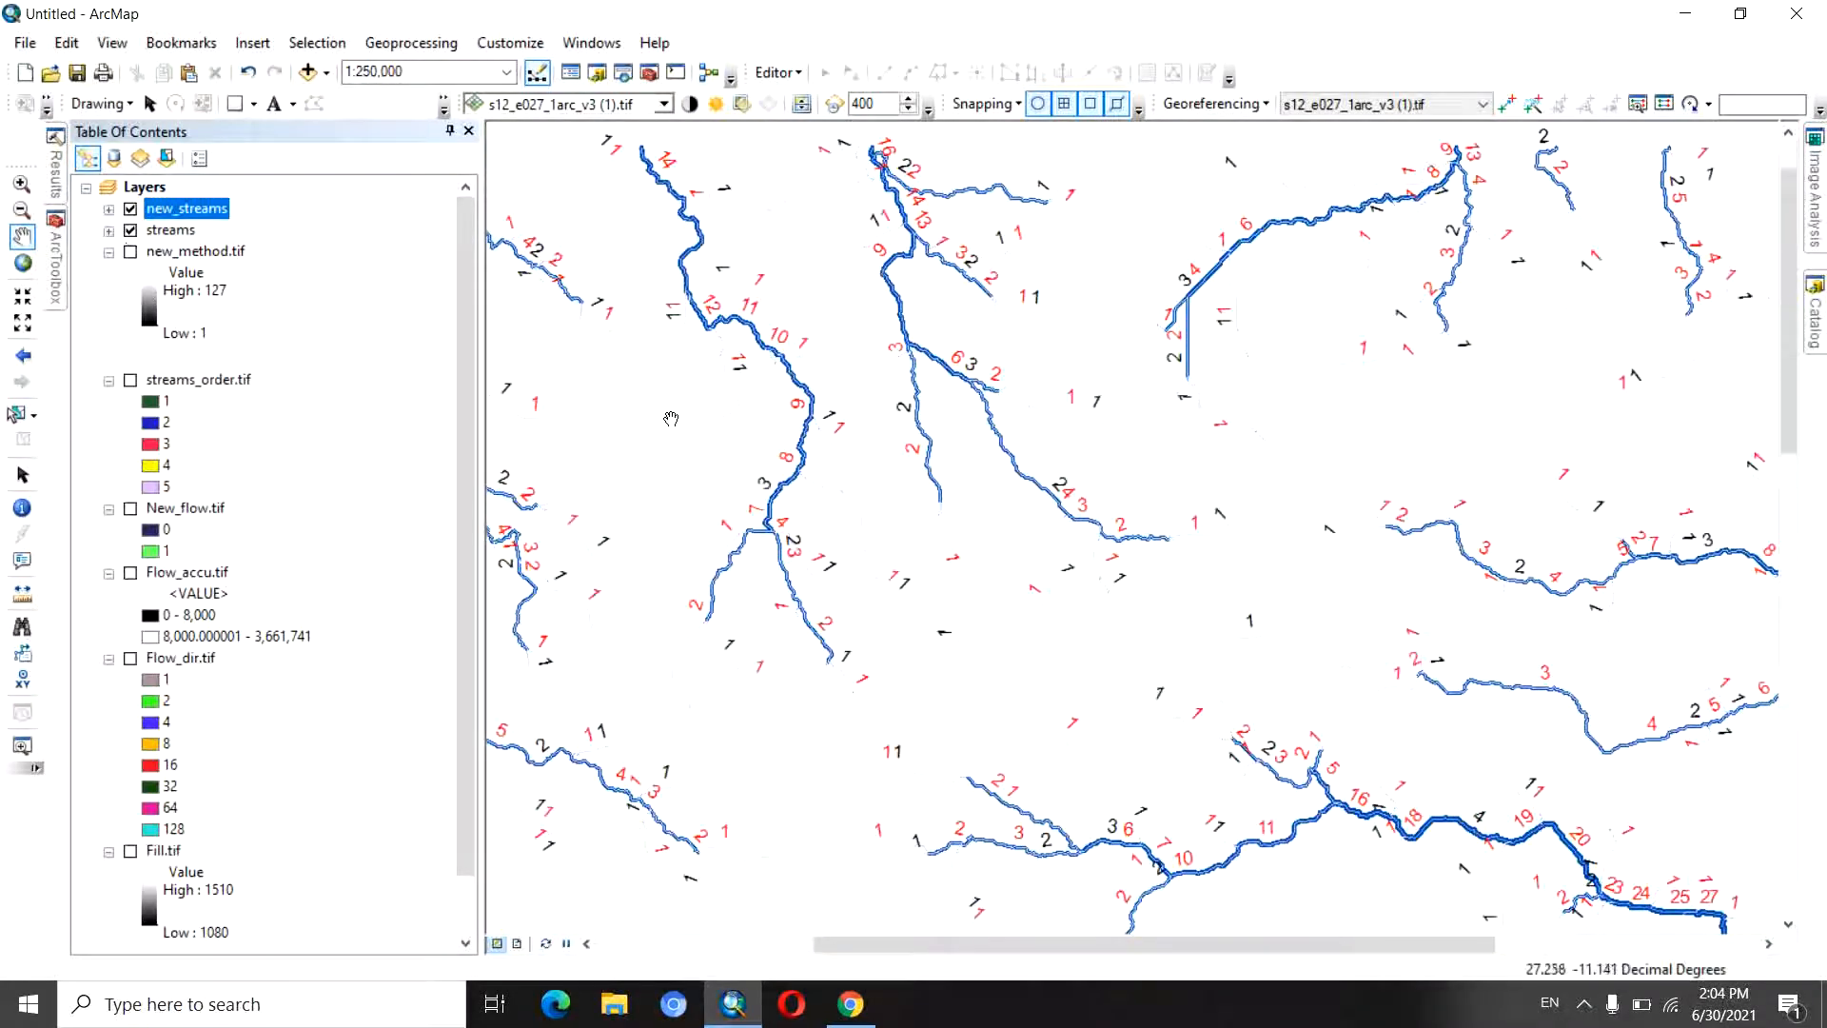
- Compare the black streams labels with the red new_streams labels along the forked branch, from its tributaries up to the junction
{"action": "left_click_drag", "start_coordinate": [835, 583], "coordinate": [900, 488]}
{"action": "scroll", "coordinate": [900, 489], "scroll_direction": "up", "scroll_amount": 2}
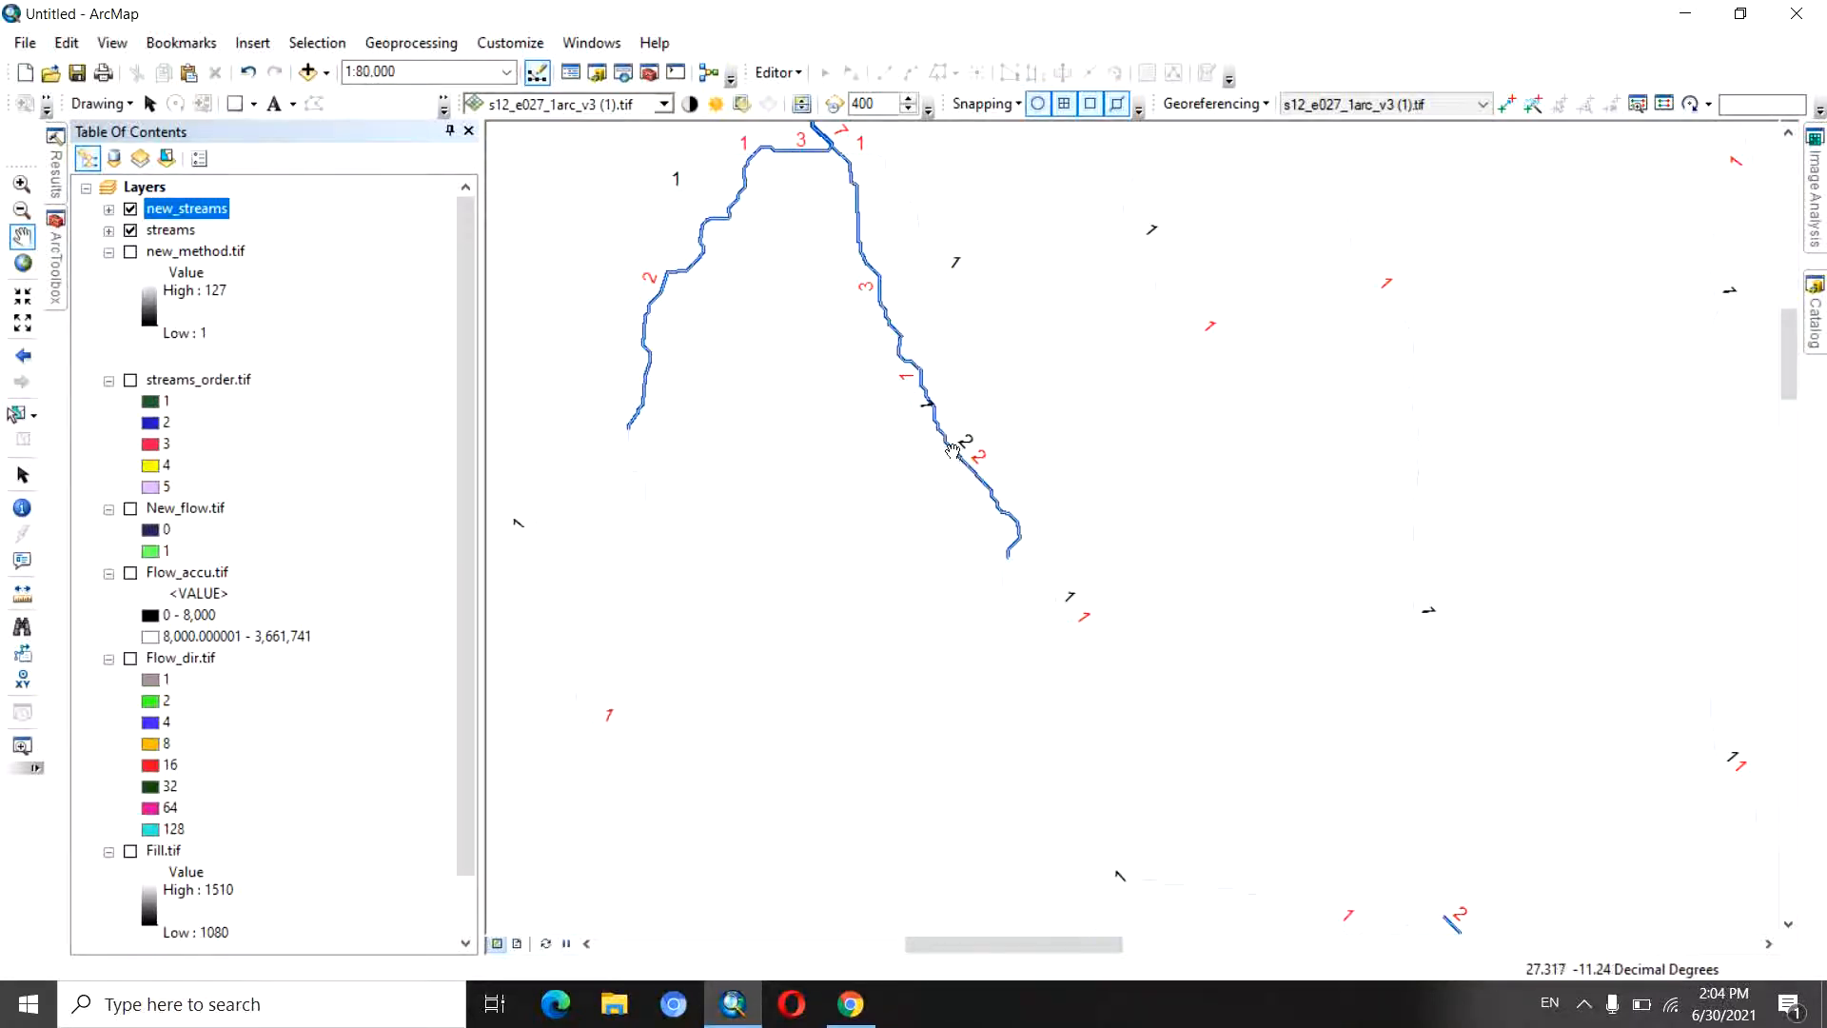
{"action": "left_click_drag", "start_coordinate": [959, 456], "coordinate": [964, 463]}
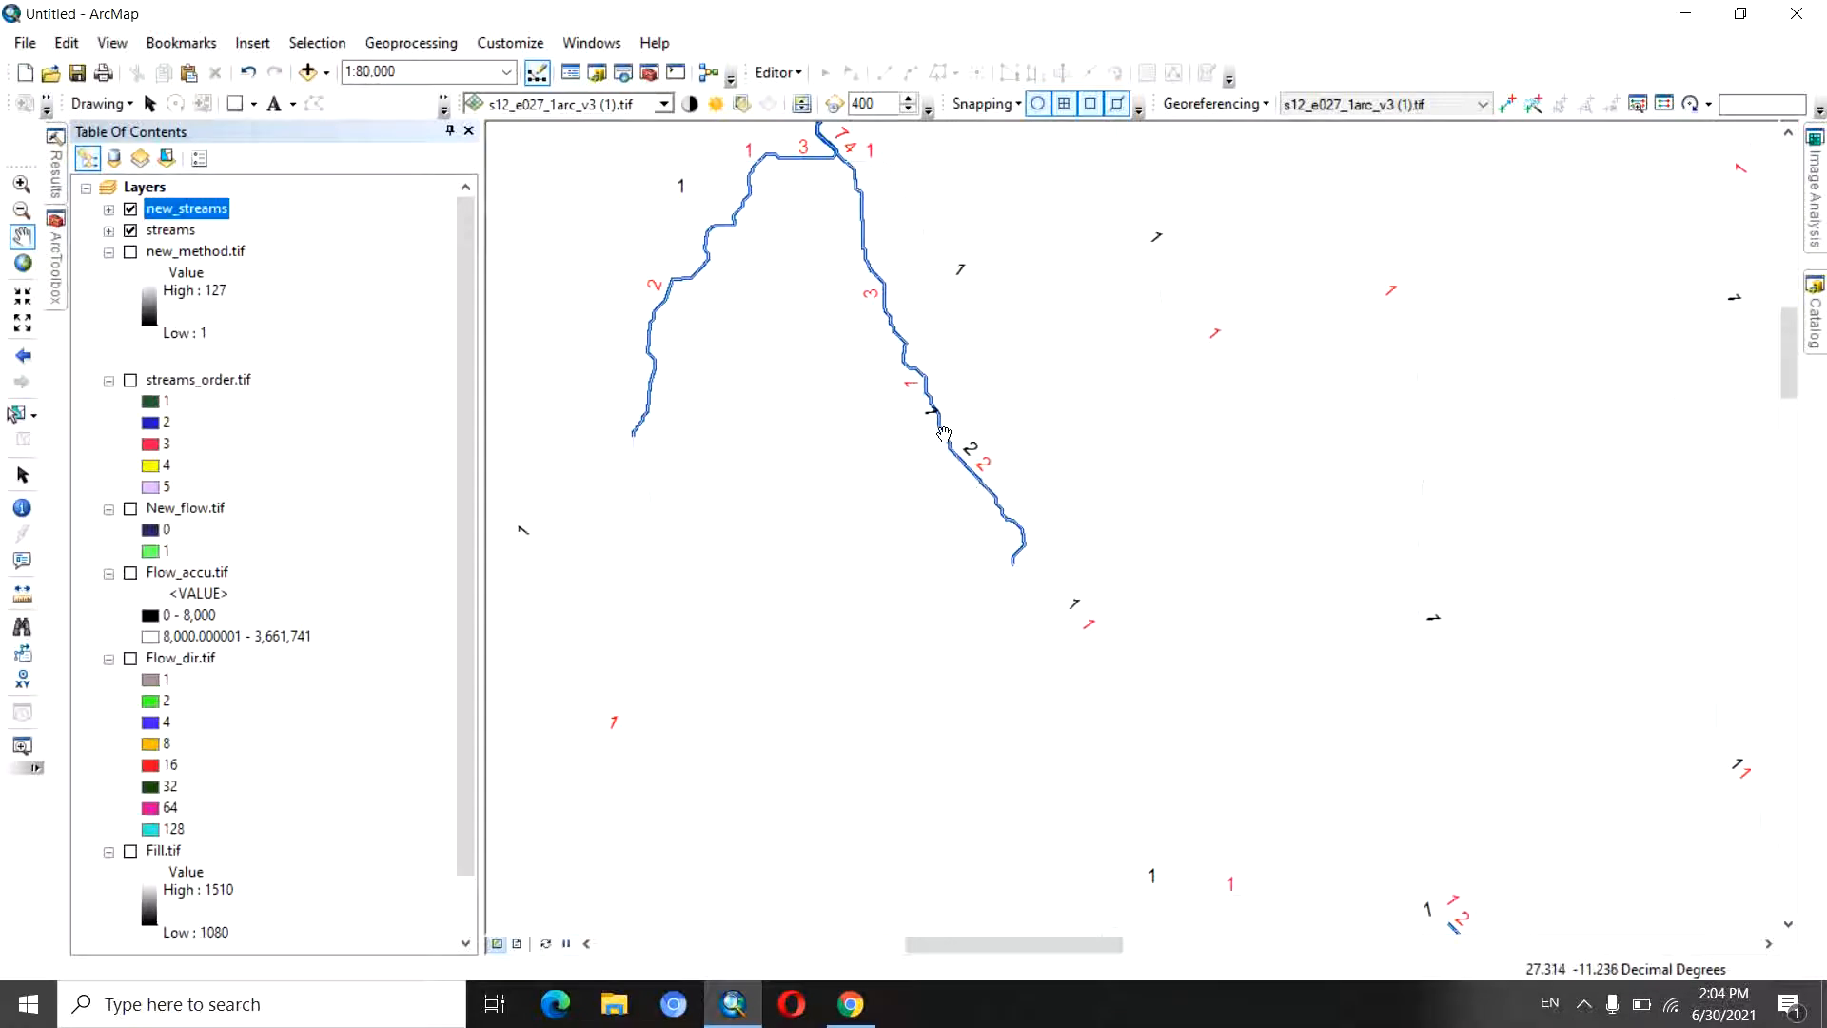
{"action": "left_click_drag", "start_coordinate": [971, 487], "coordinate": [1020, 530]}
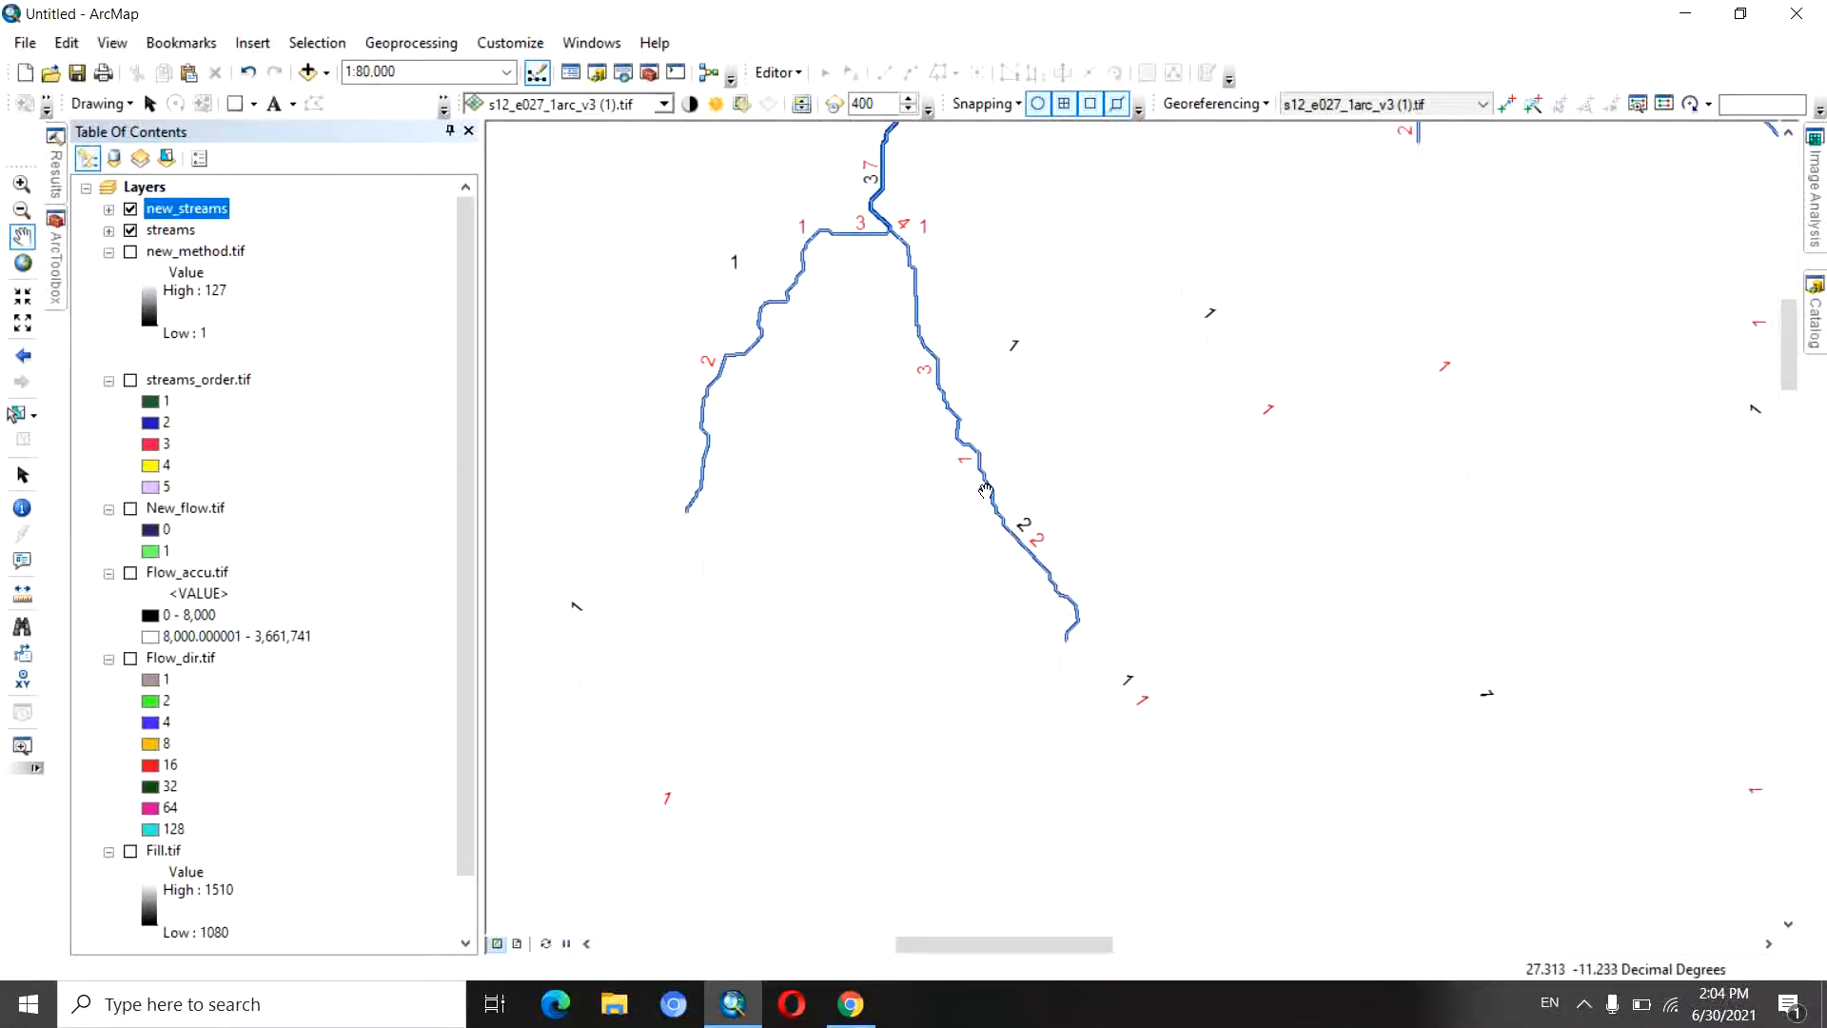
{"action": "scroll", "coordinate": [1013, 525], "scroll_direction": "up", "scroll_amount": 3}
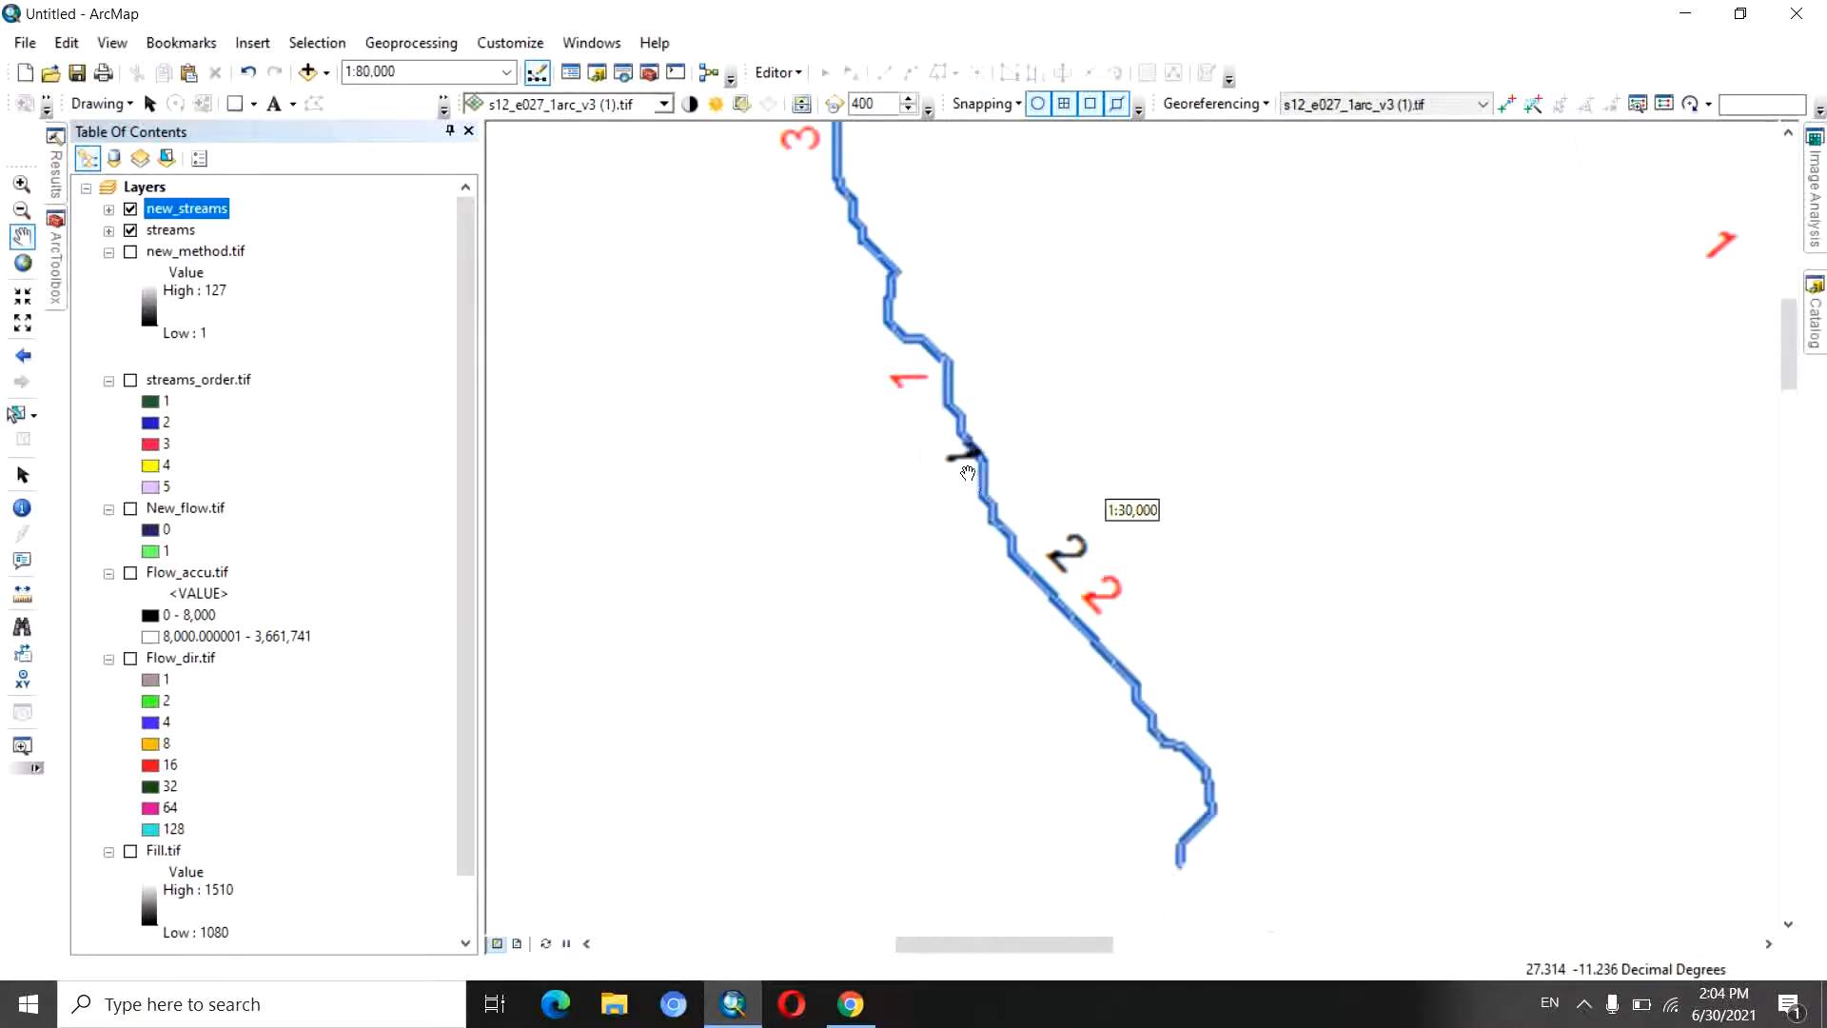
{"action": "left_click_drag", "start_coordinate": [973, 471], "coordinate": [1032, 551]}
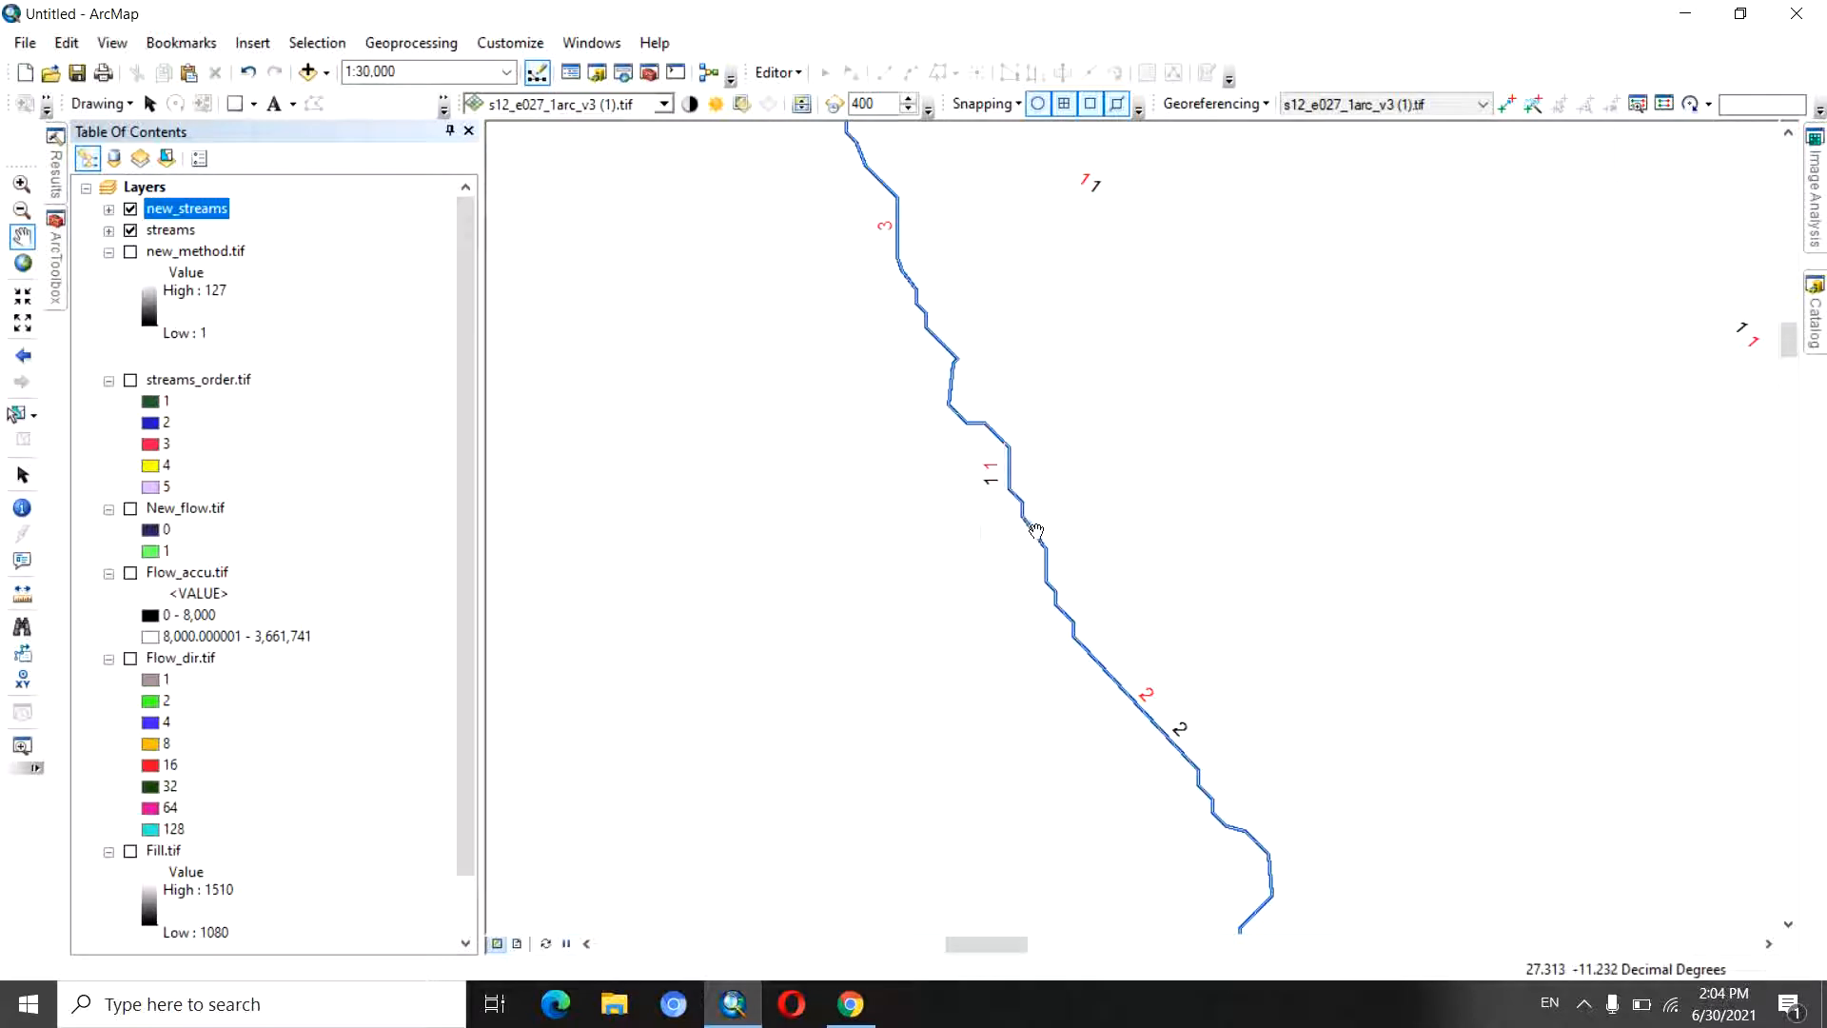
{"action": "left_click_drag", "start_coordinate": [901, 277], "coordinate": [995, 404]}
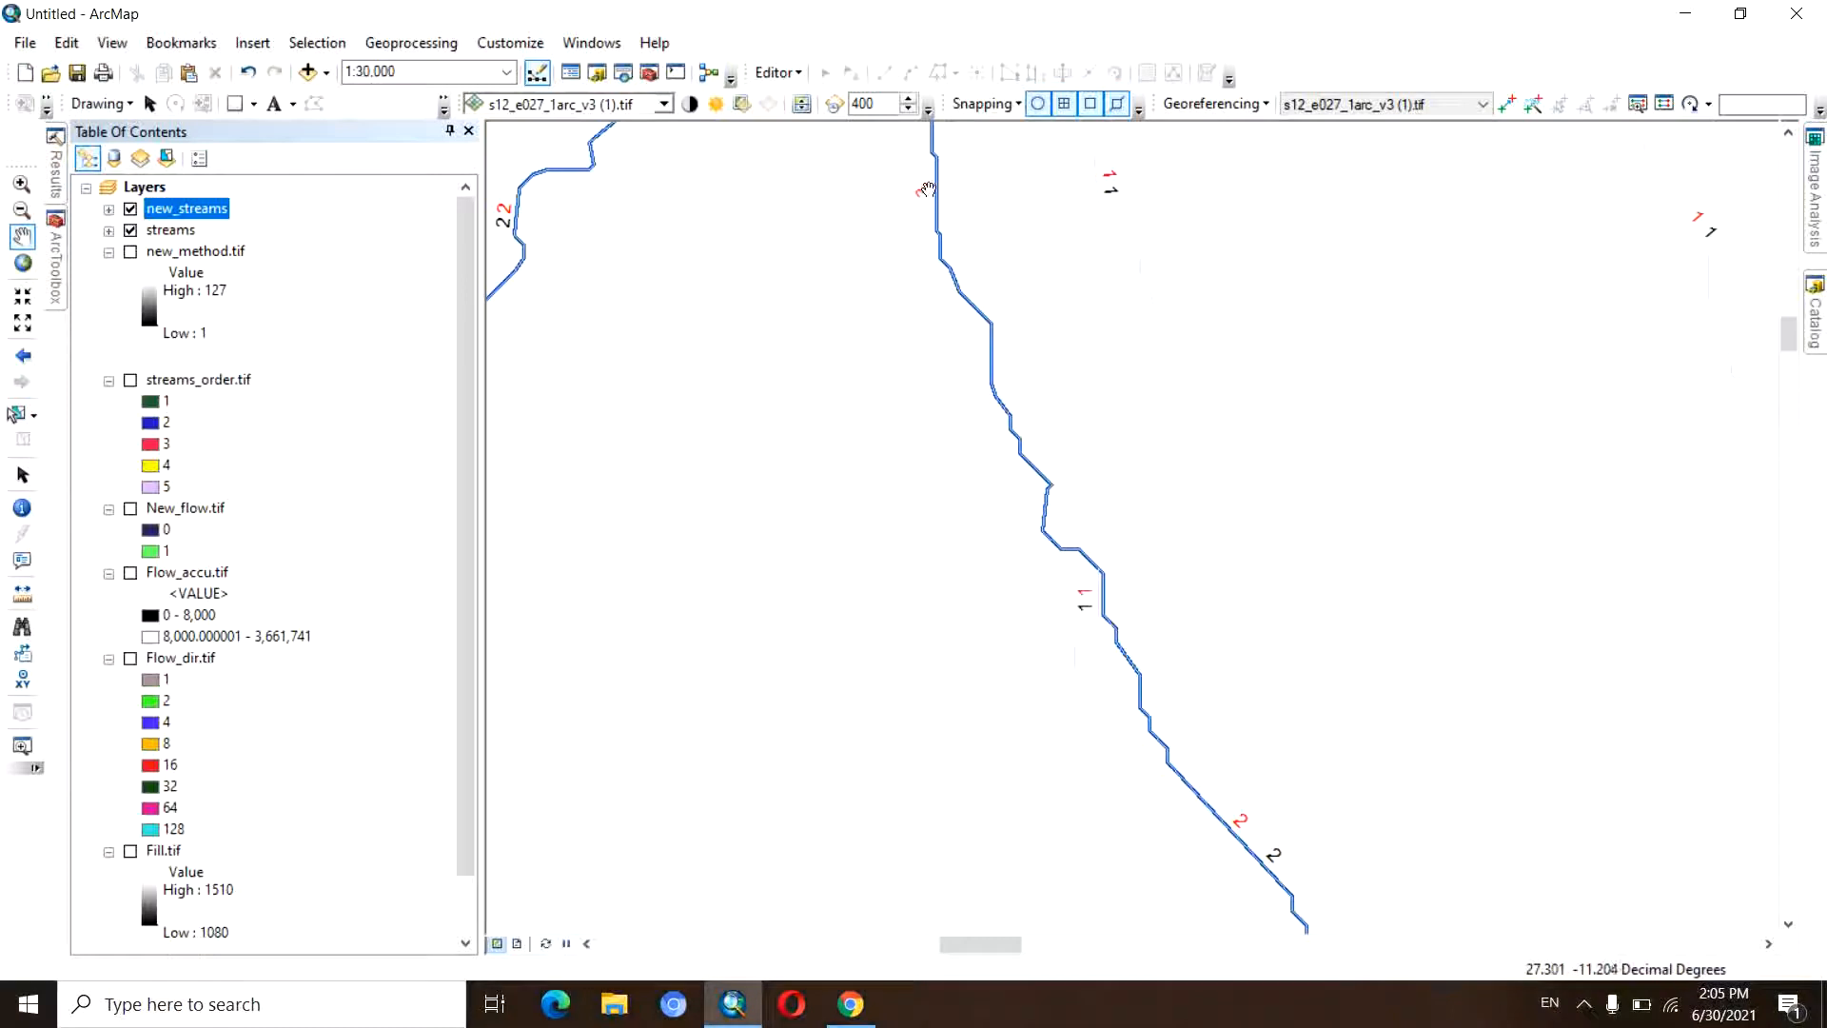
{"action": "left_click_drag", "start_coordinate": [930, 199], "coordinate": [967, 332]}
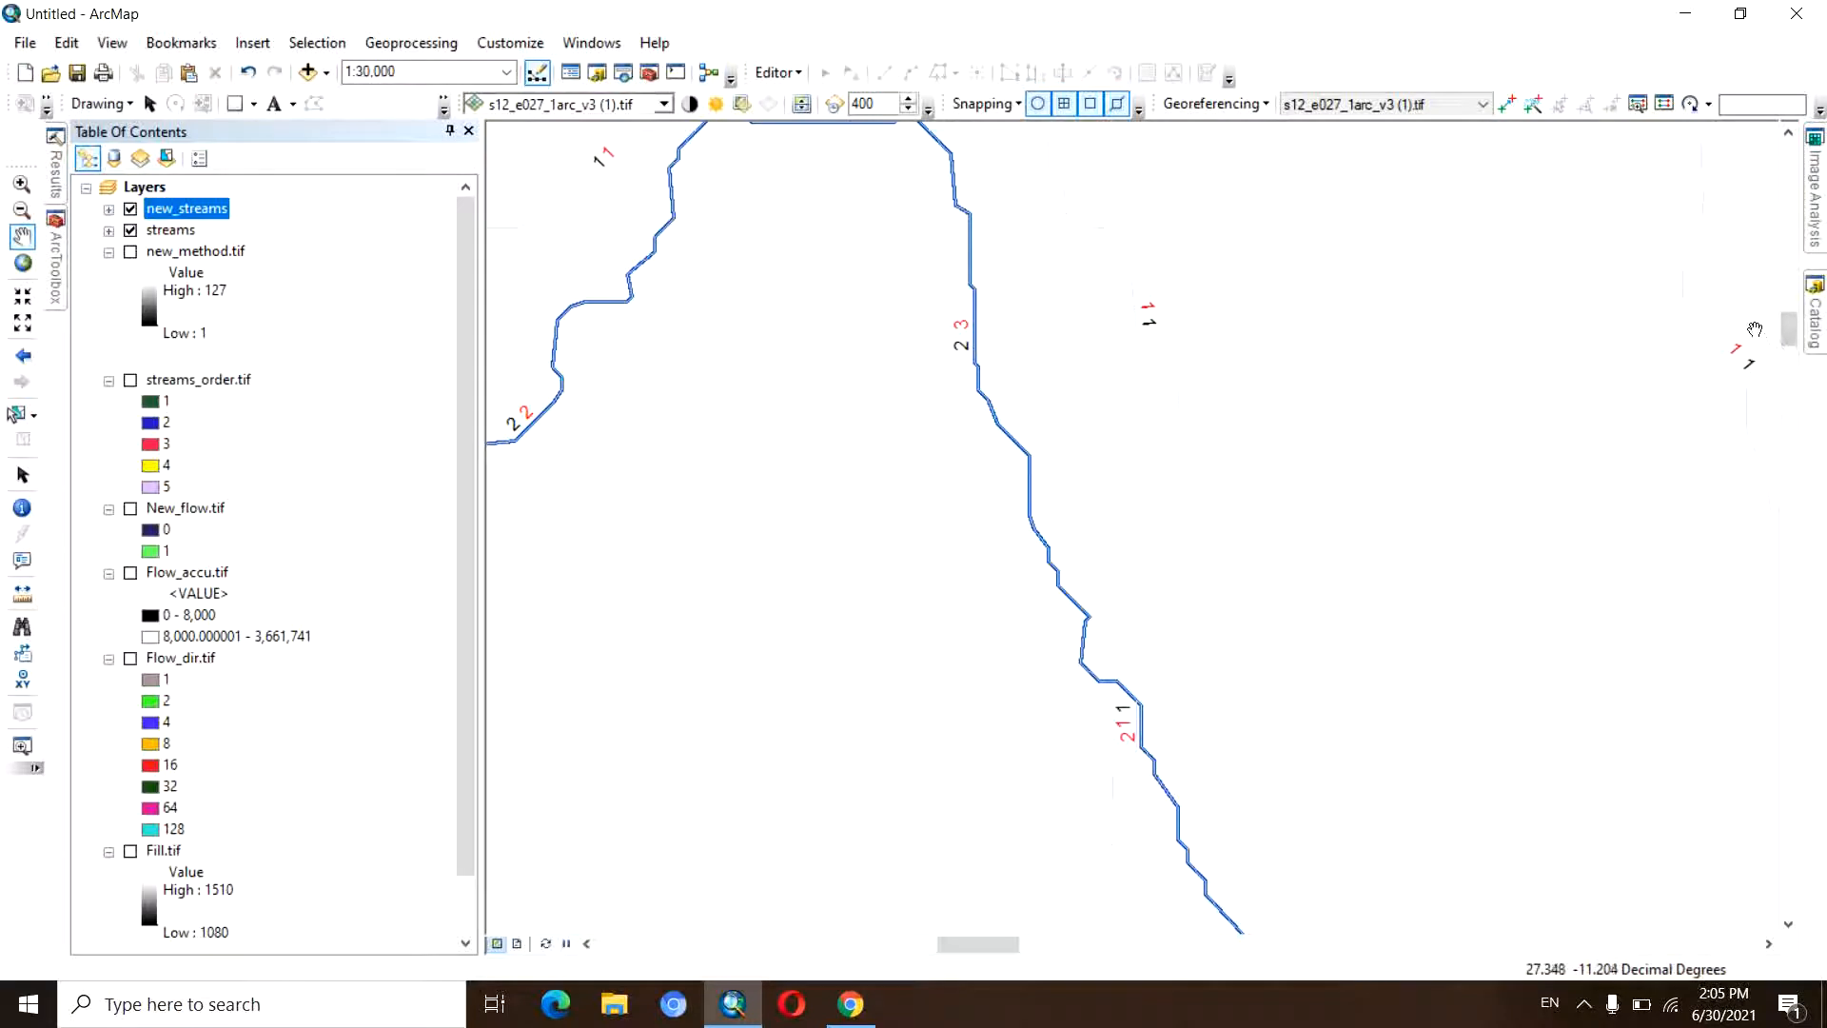
{"action": "left_click_drag", "start_coordinate": [1780, 350], "coordinate": [1780, 343]}
{"action": "scroll", "coordinate": [1133, 423], "scroll_direction": "up", "scroll_amount": 3}
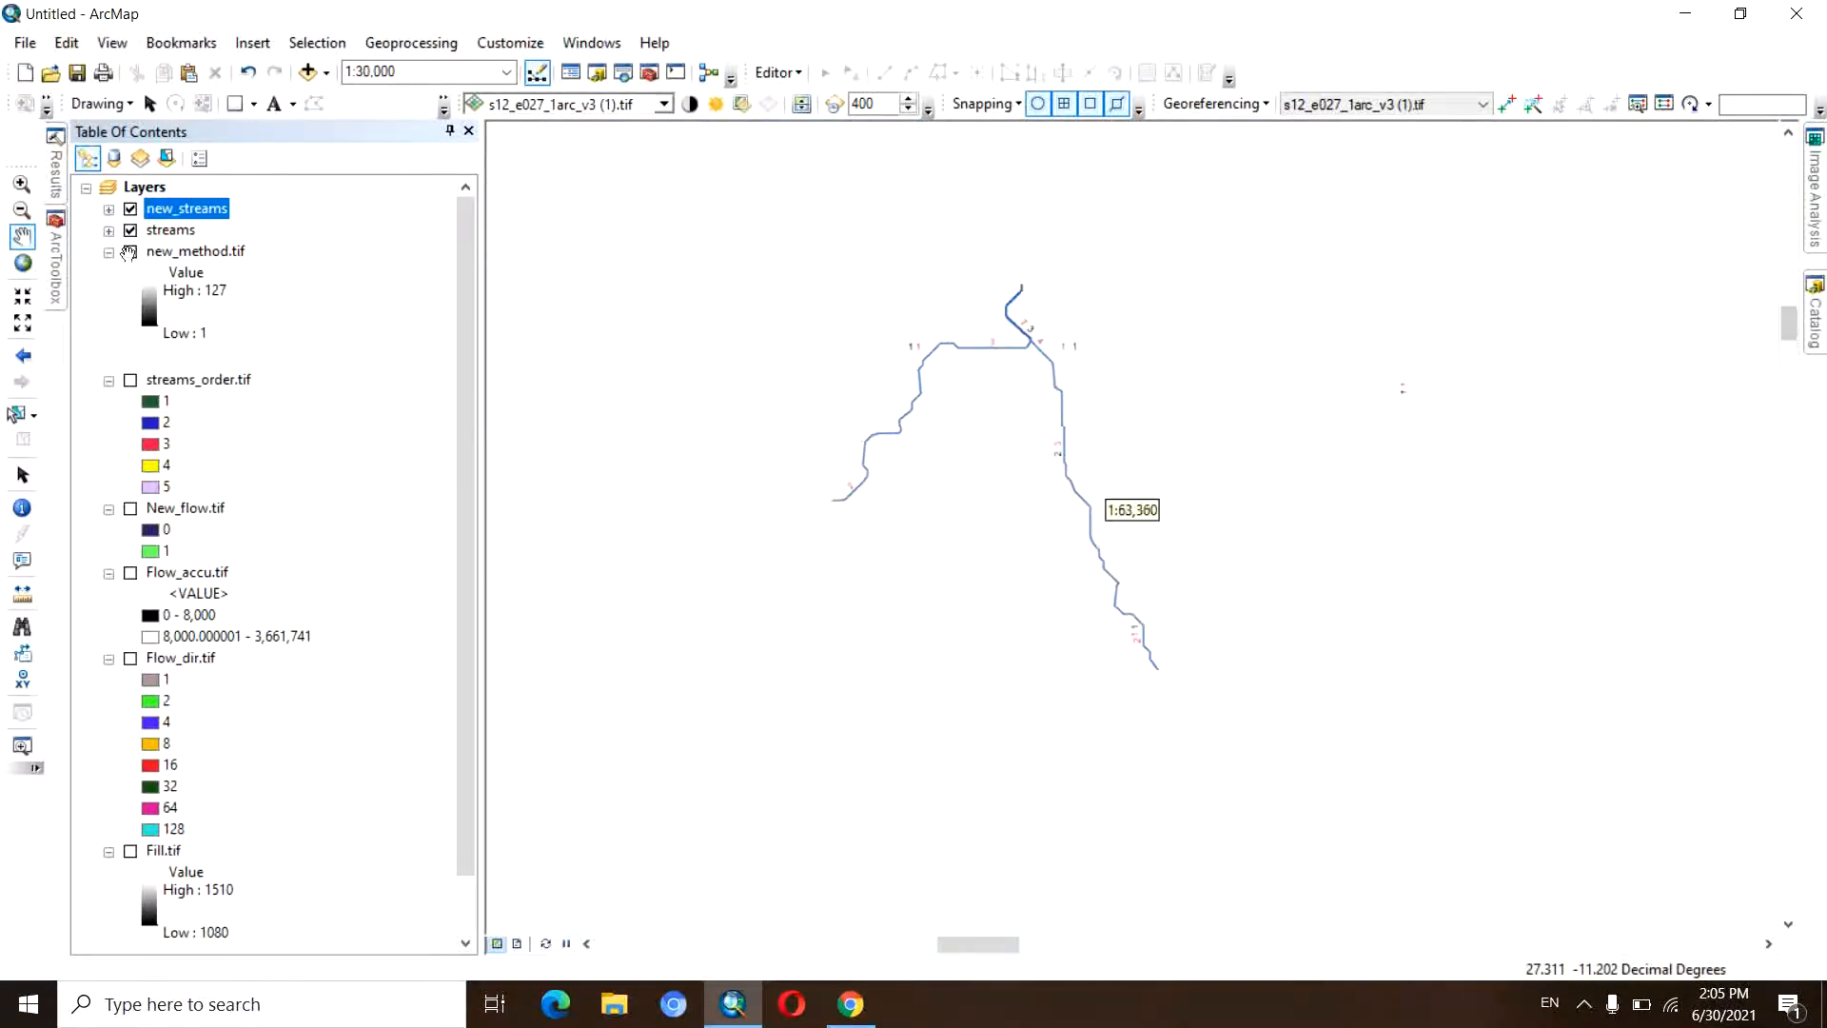
- Review the highest grid_code classes of new_streams and compare both layers' order labels across the wider stream network
{"action": "left_click", "coordinate": [110, 209]}
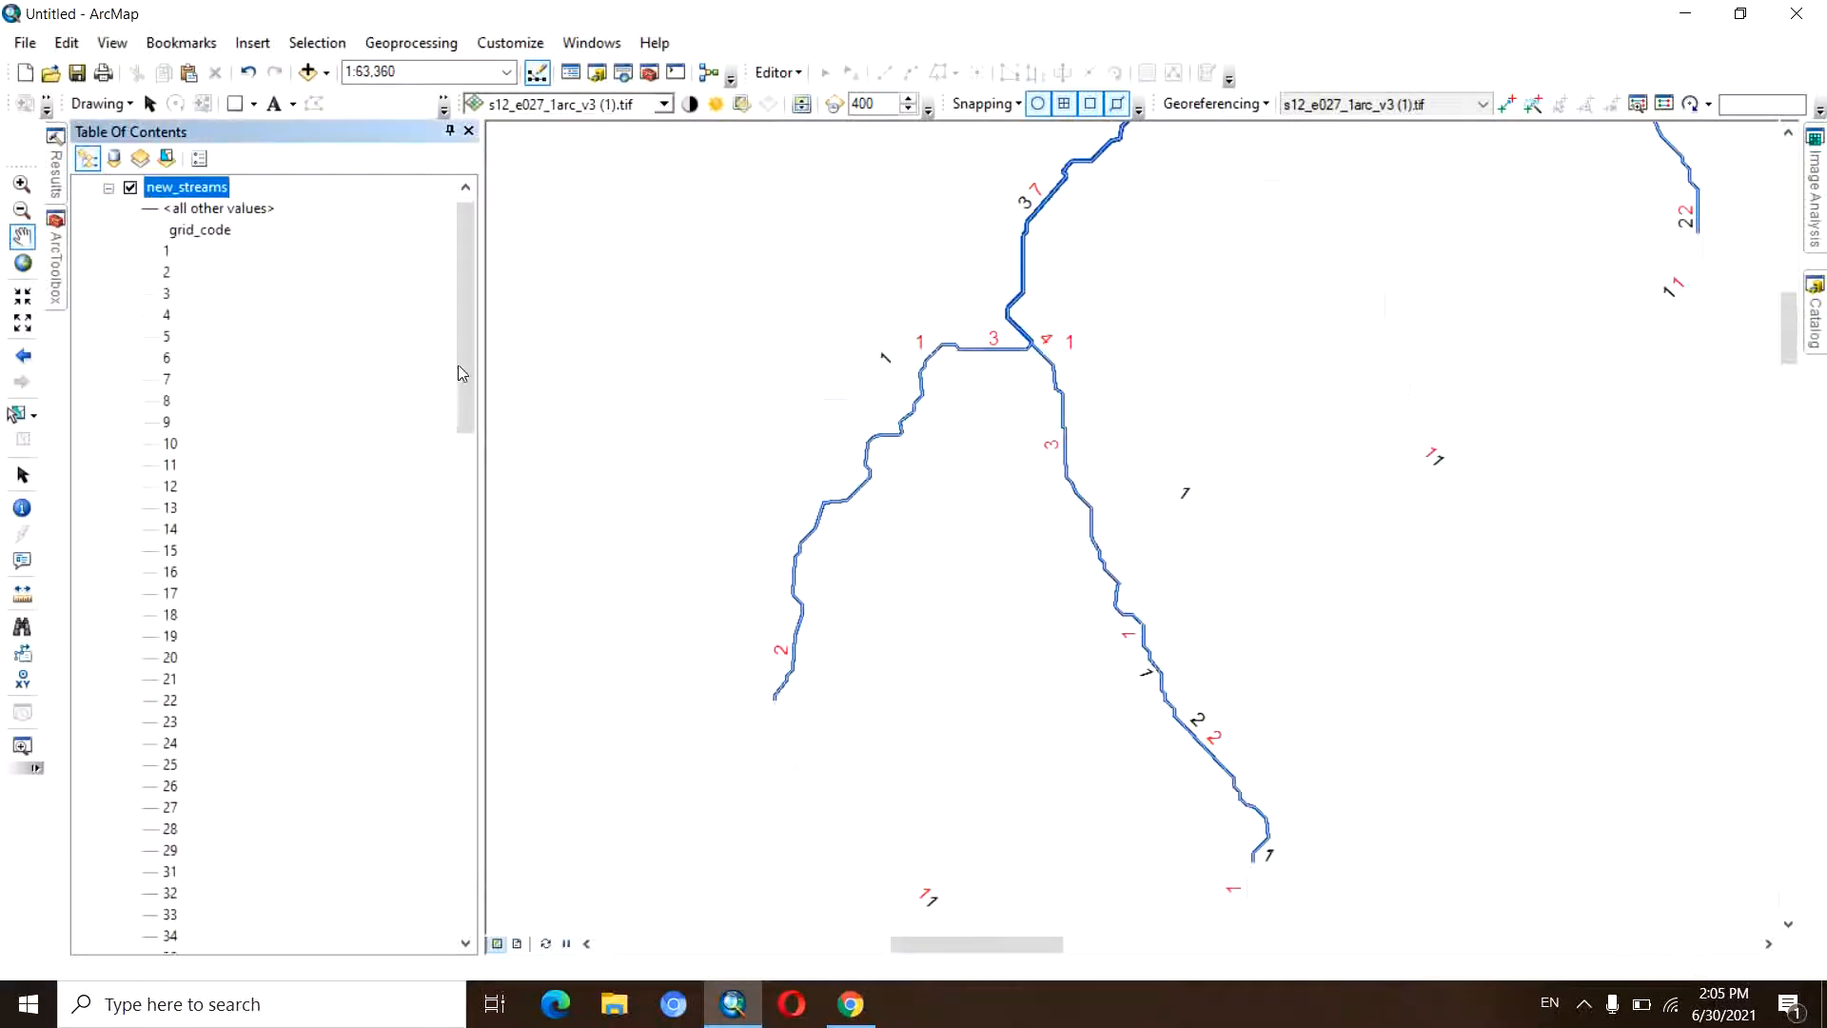
{"action": "left_click_drag", "start_coordinate": [464, 377], "coordinate": [495, 812]}
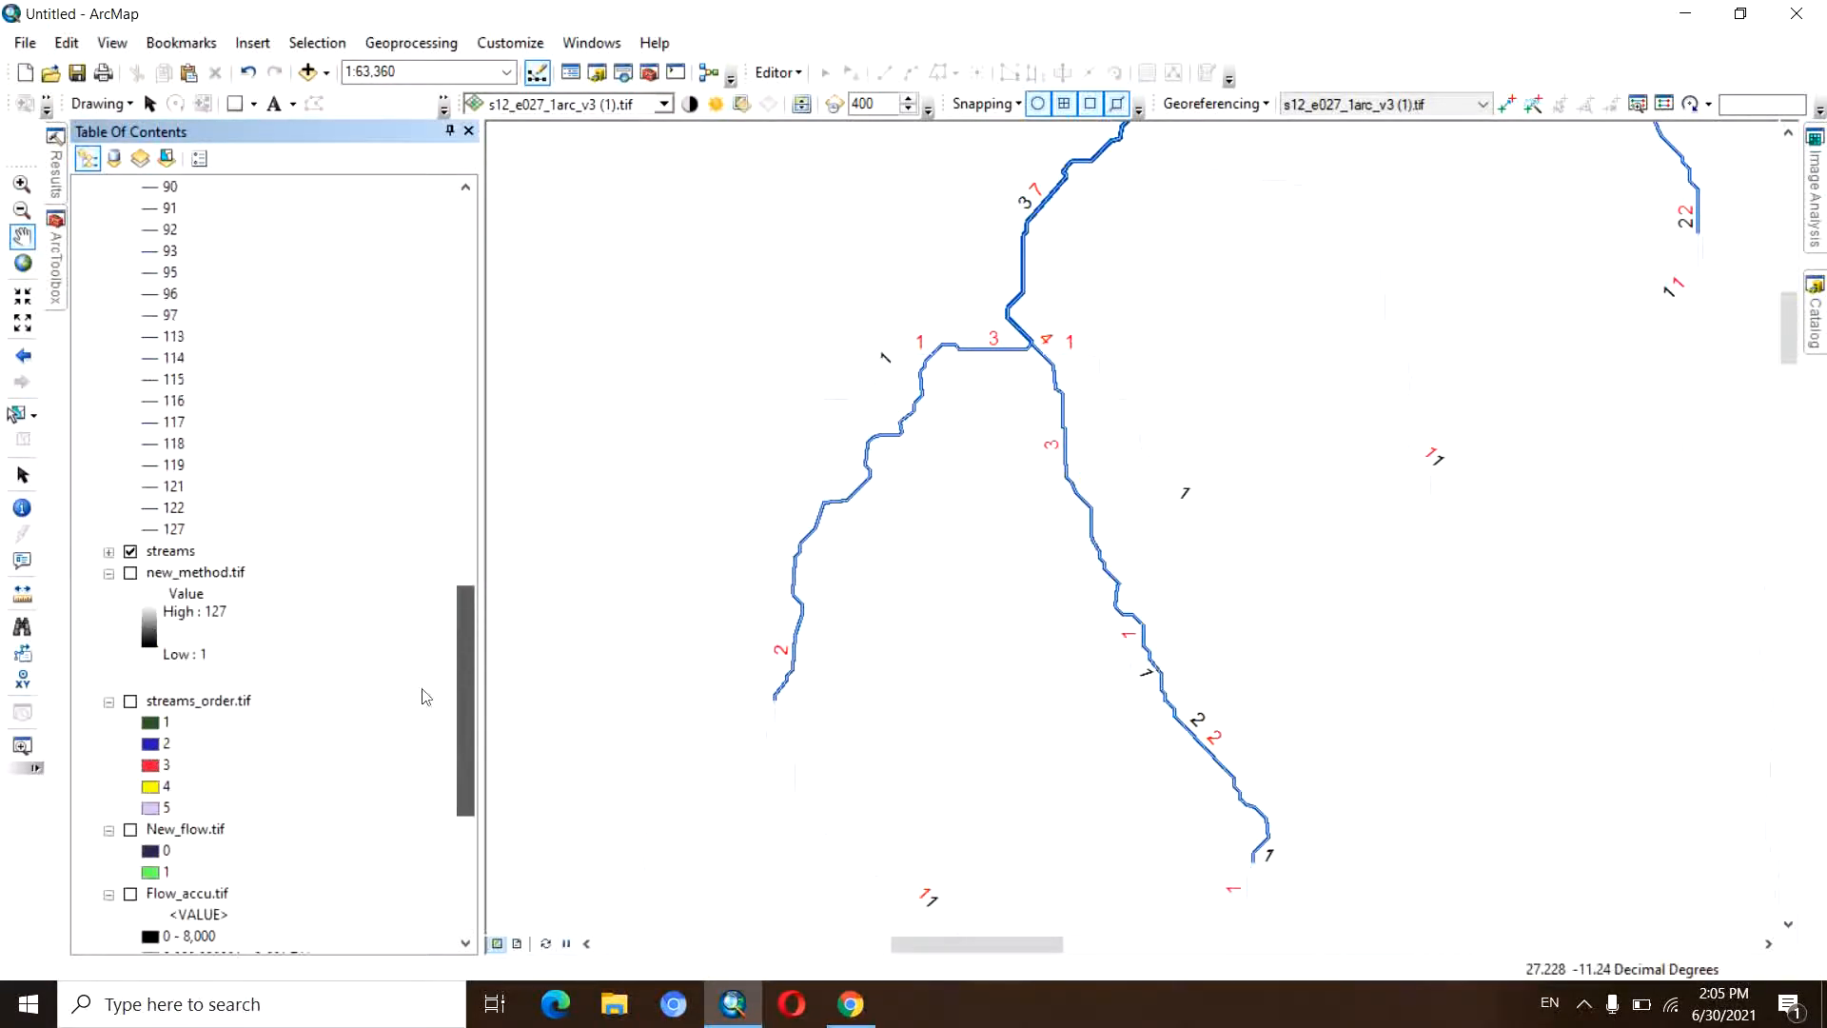
{"action": "left_click_drag", "start_coordinate": [465, 642], "coordinate": [455, 584]}
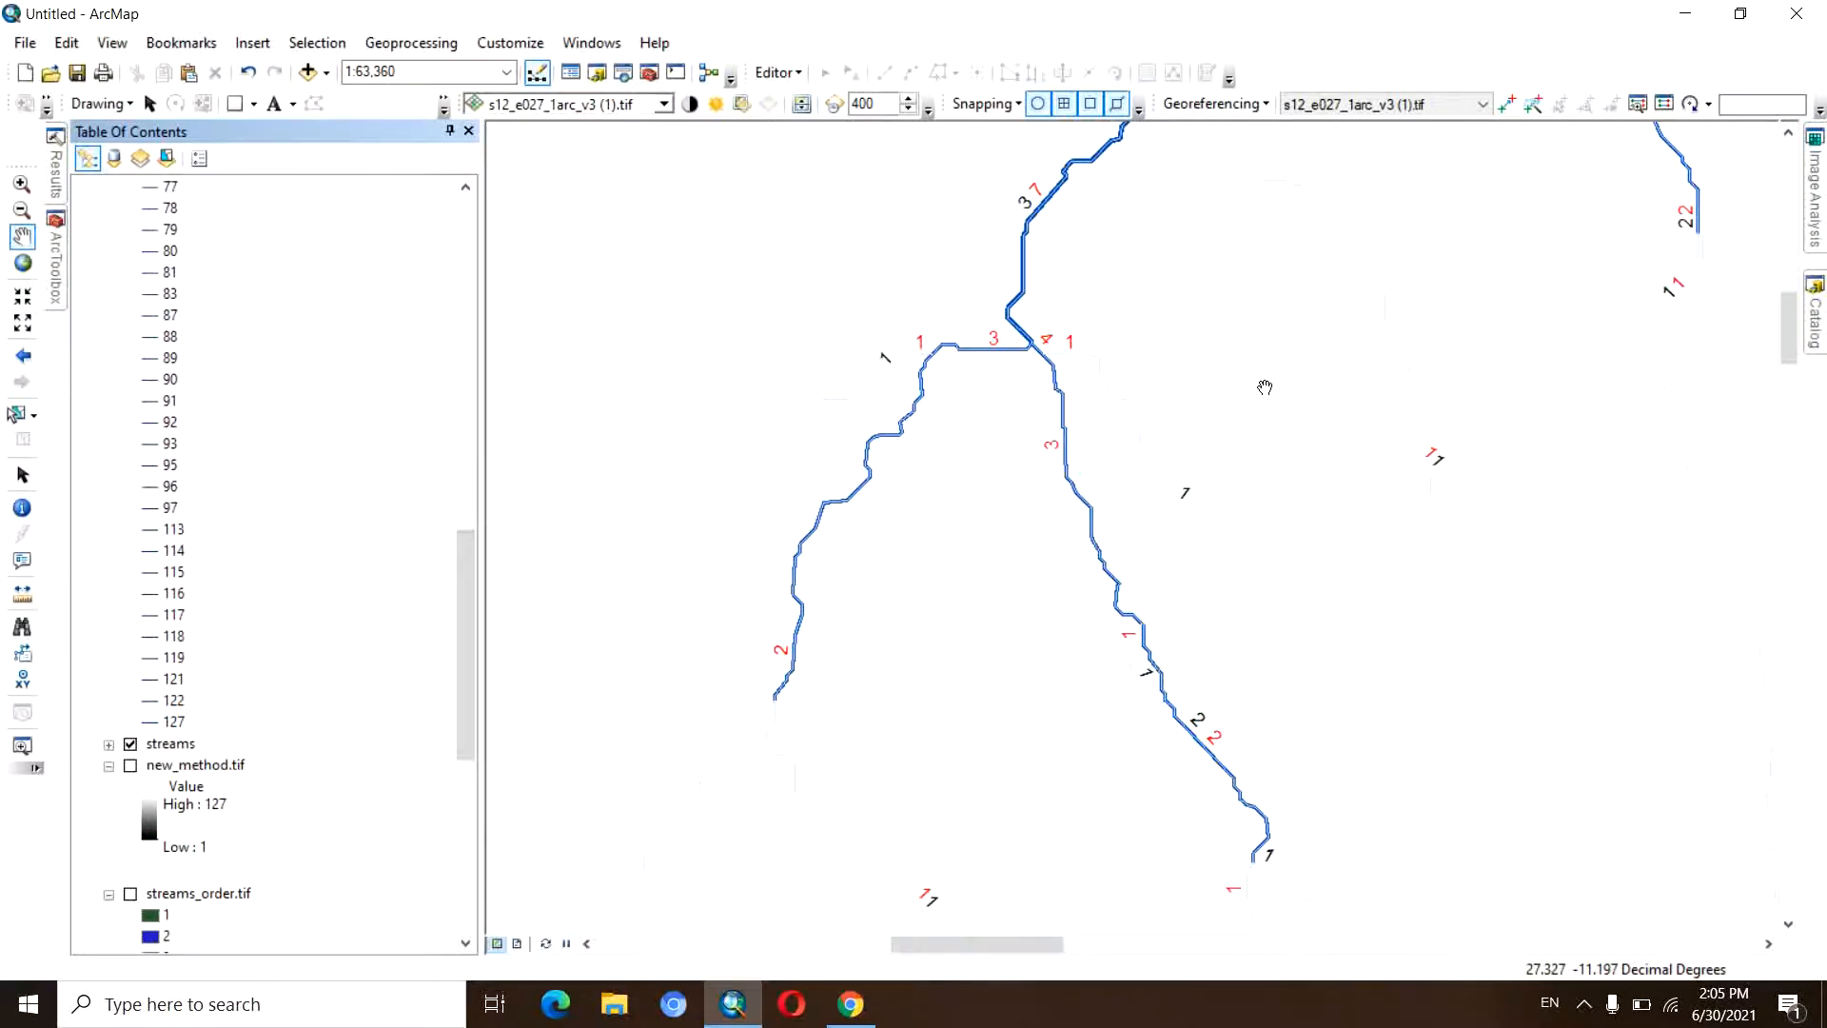
{"action": "scroll", "coordinate": [1274, 389], "scroll_direction": "down", "scroll_amount": 3}
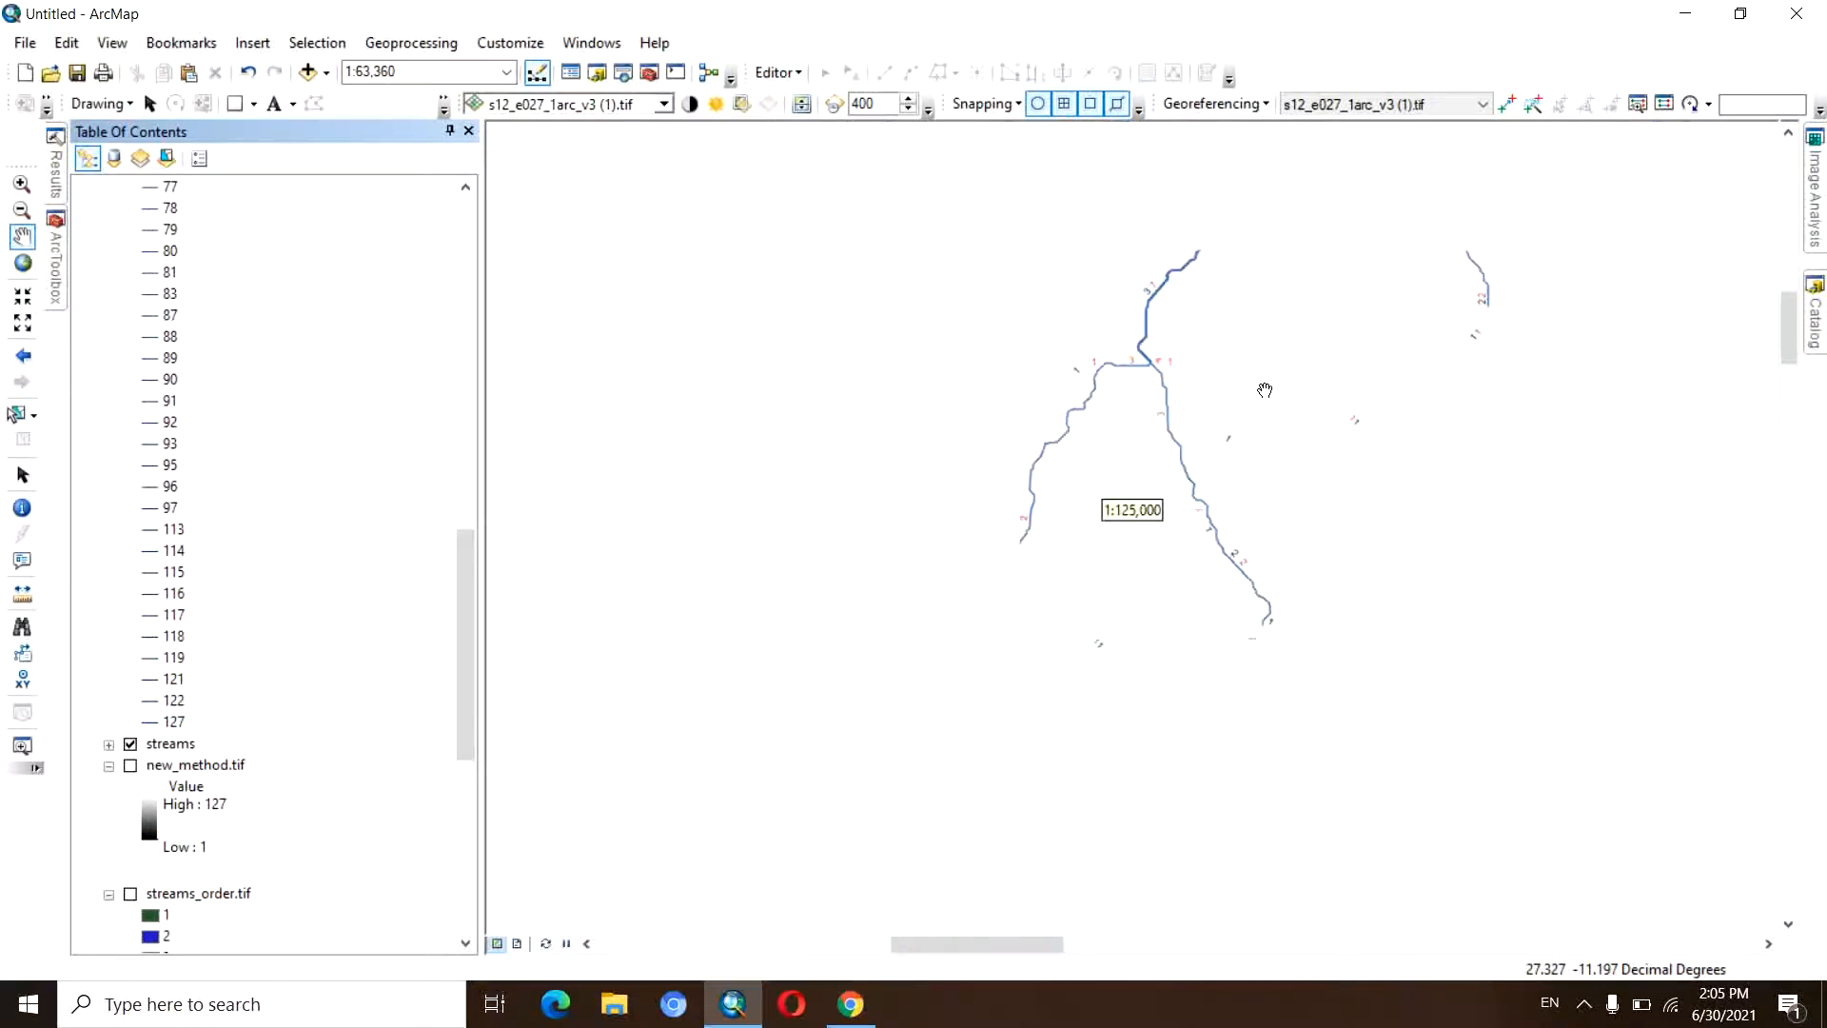
{"action": "scroll", "coordinate": [1263, 391], "scroll_direction": "down", "scroll_amount": 1}
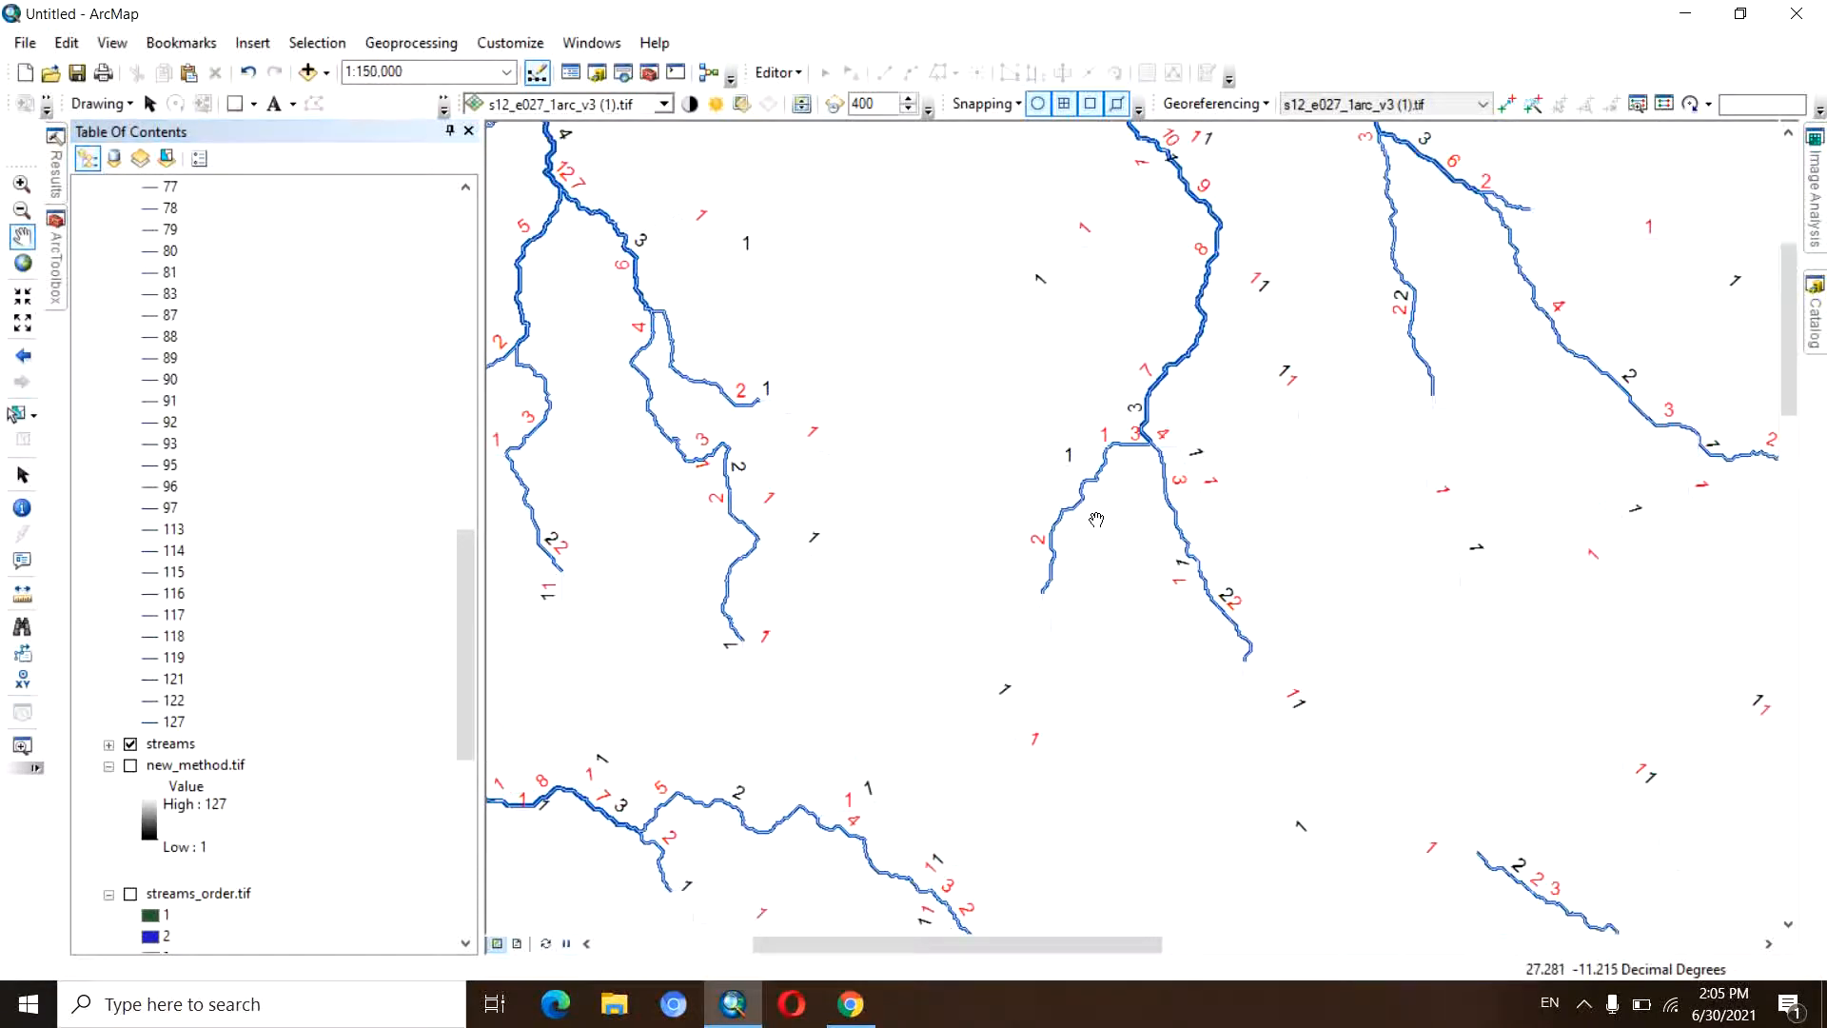
{"action": "left_click_drag", "start_coordinate": [1097, 519], "coordinate": [1134, 749]}
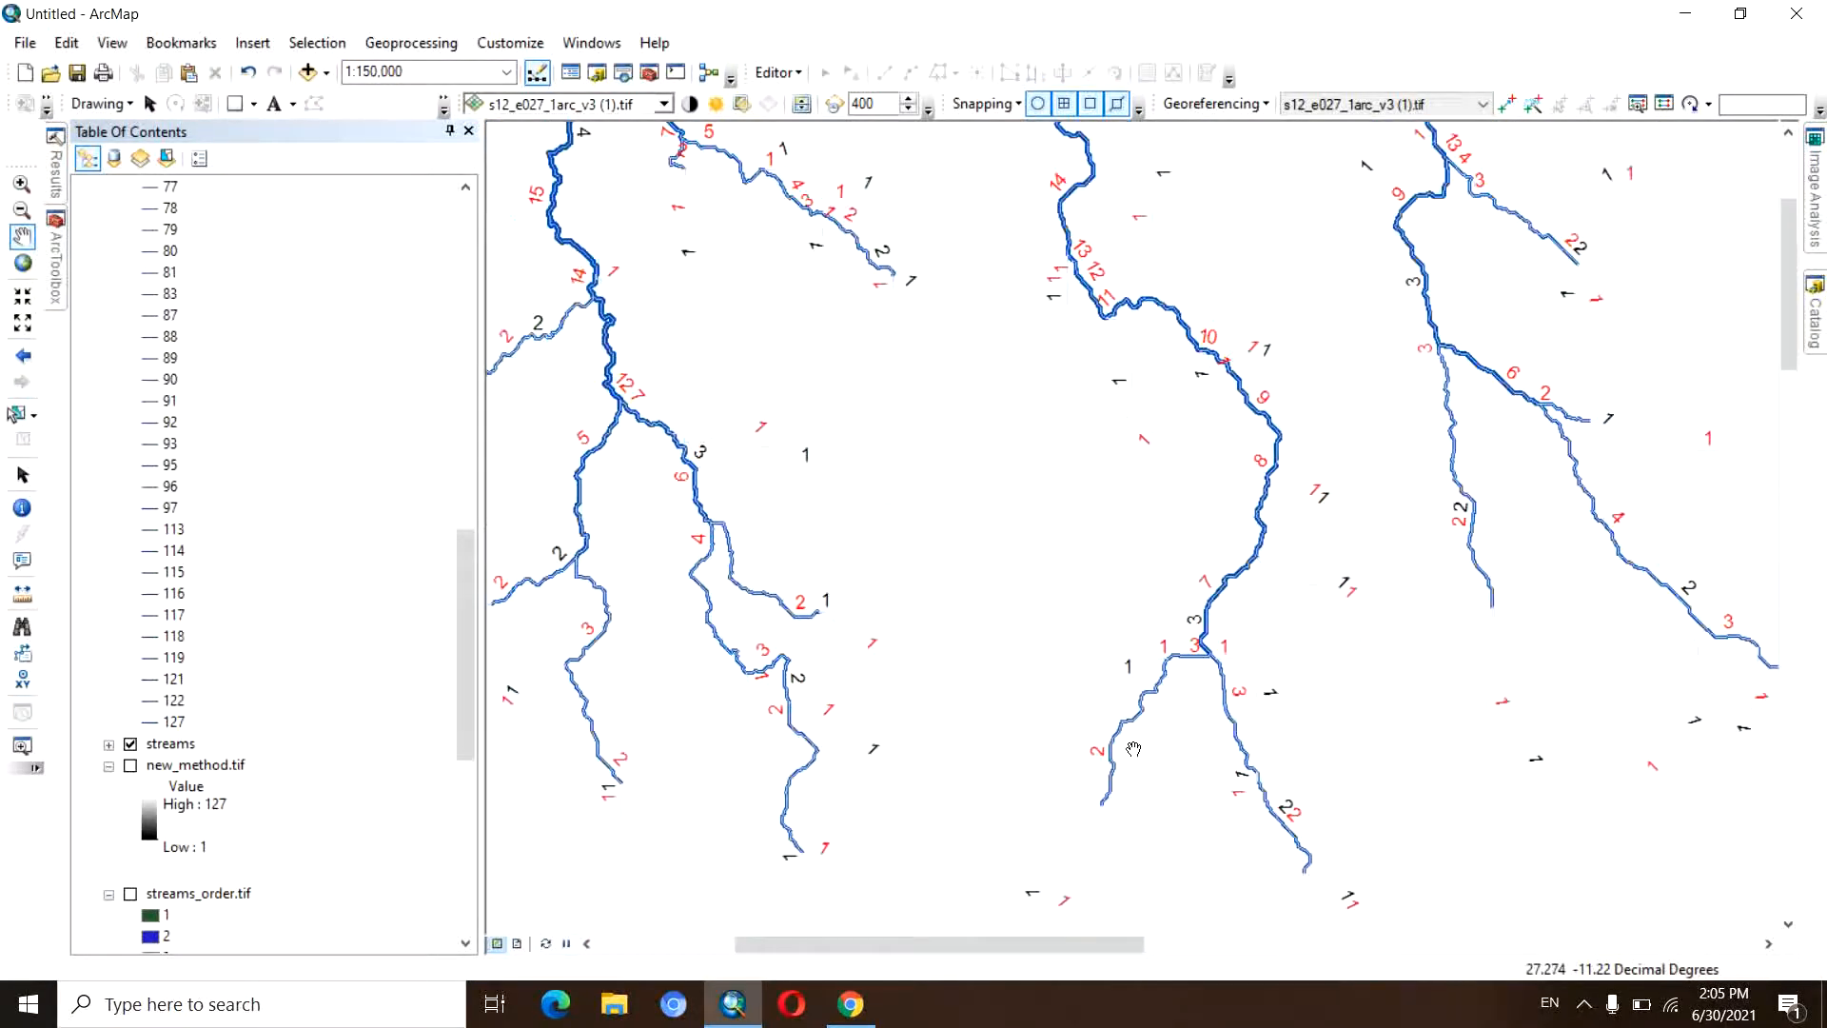